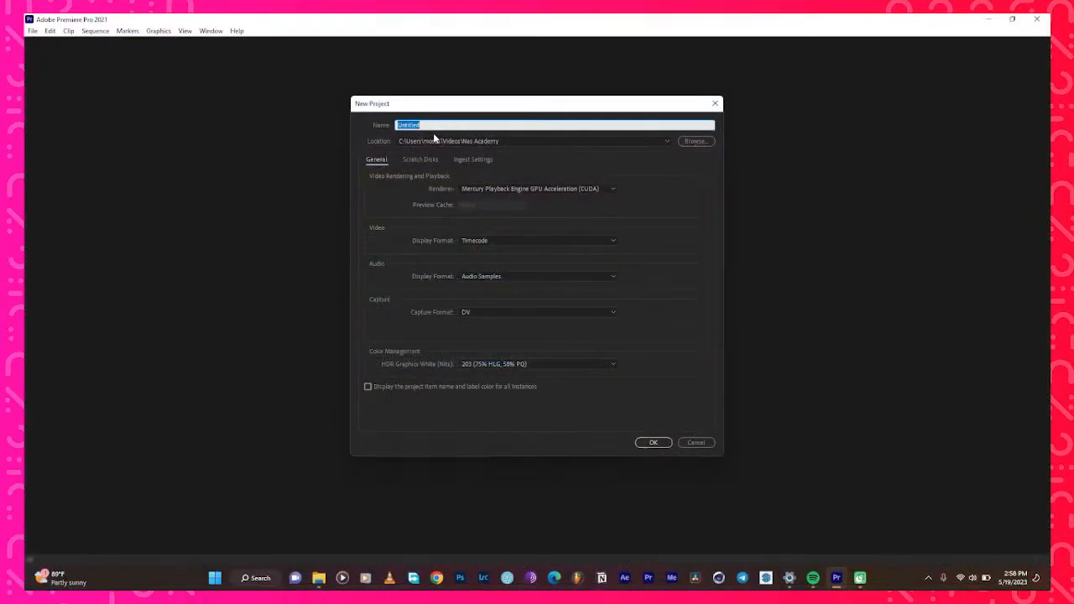
Start a new project and name it Musical Video 1
{"action": "type", "text": "Musi"}
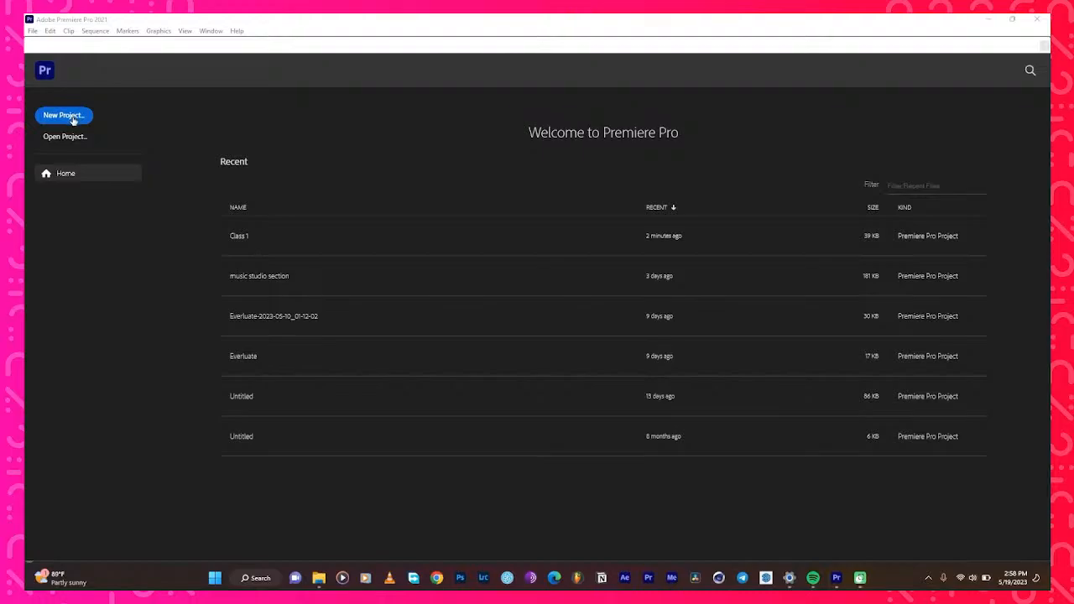
{"action": "left_click", "coordinate": [64, 116]}
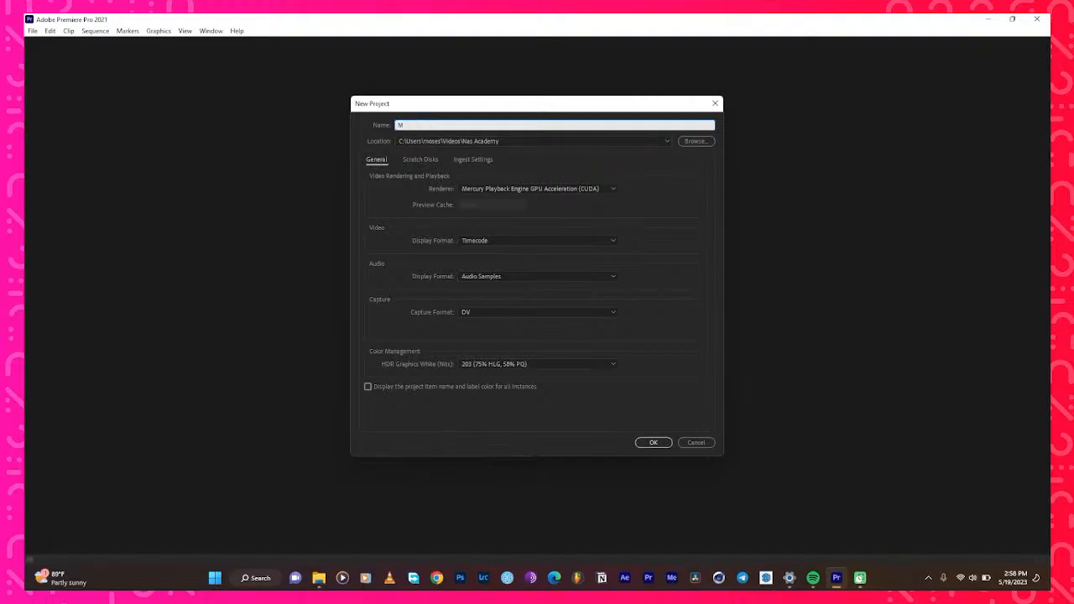
{"action": "type", "text": "usical Vide"}
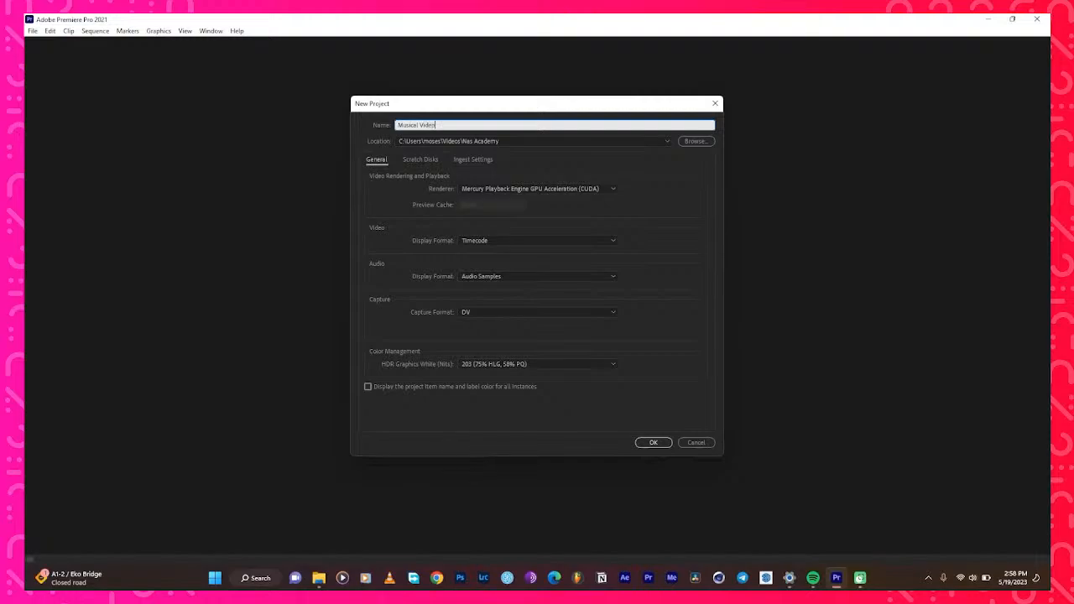
{"action": "type", "text": "o 1"}
Set the project location to the NAcademy folder inside Videos and create the project
{"action": "left_click", "coordinate": [707, 141]}
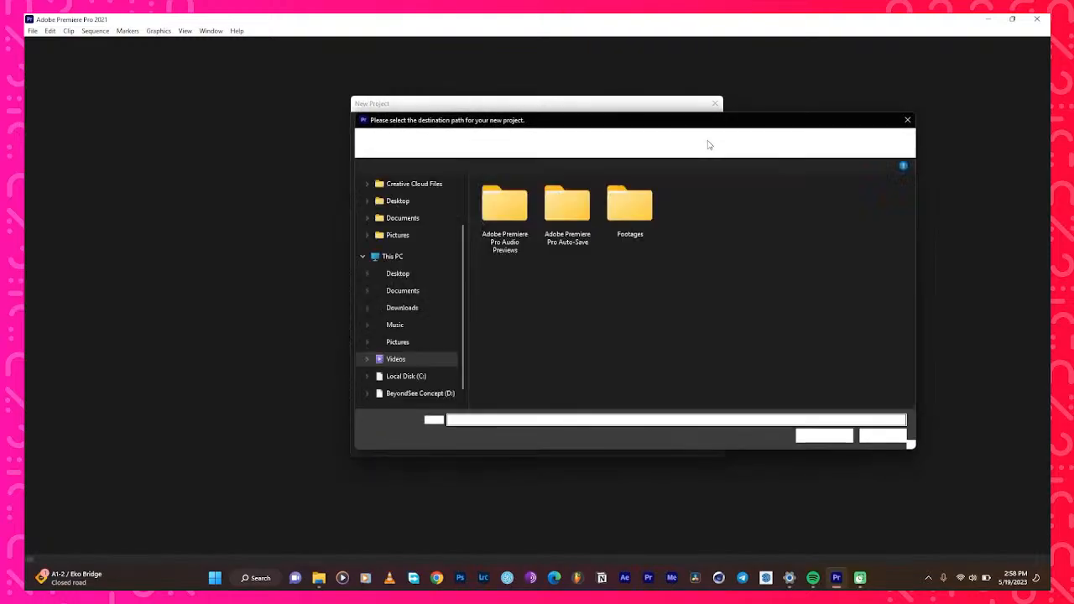
{"action": "left_click_drag", "start_coordinate": [581, 117], "coordinate": [582, 87]}
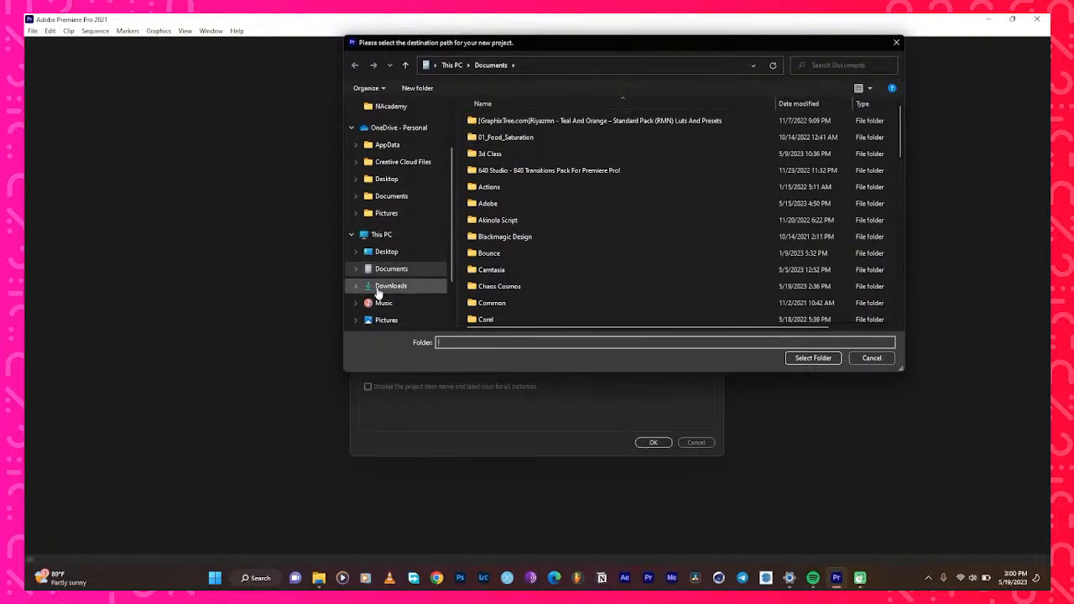
{"action": "scroll", "coordinate": [403, 302], "scroll_direction": "down", "scroll_amount": 1}
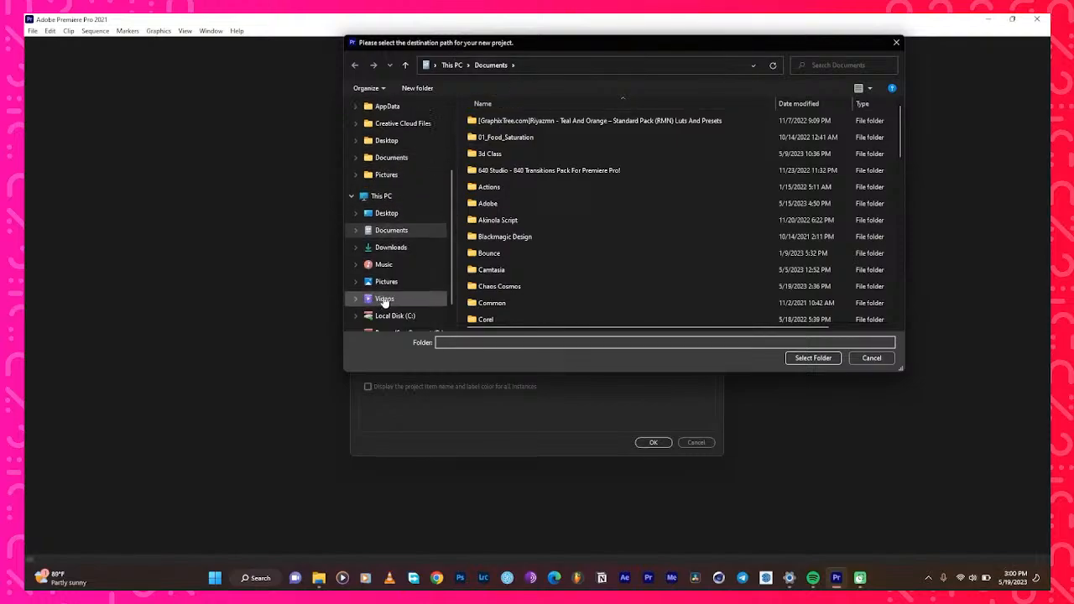
{"action": "left_click", "coordinate": [386, 299]}
{"action": "scroll", "coordinate": [789, 277], "scroll_direction": "down", "scroll_amount": 1}
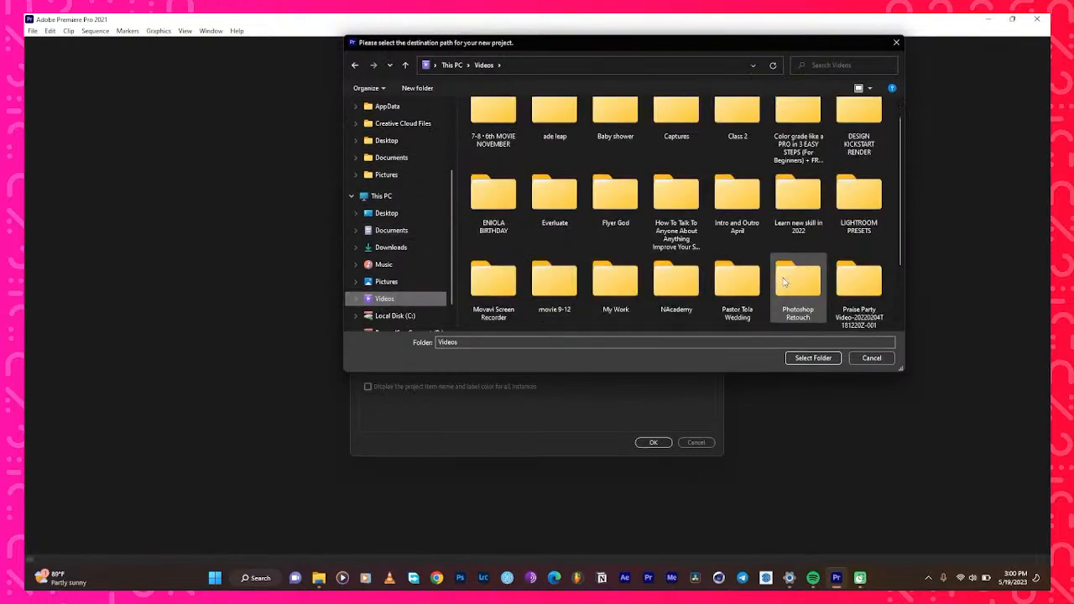
{"action": "left_click", "coordinate": [678, 289]}
{"action": "double_click", "coordinate": [678, 288]}
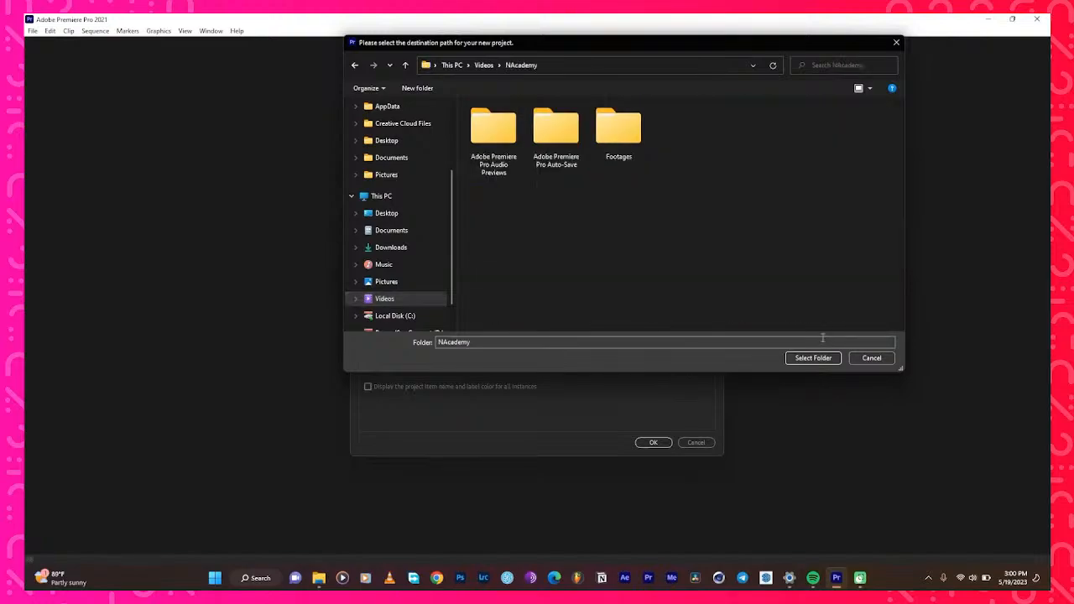
{"action": "left_click", "coordinate": [813, 358]}
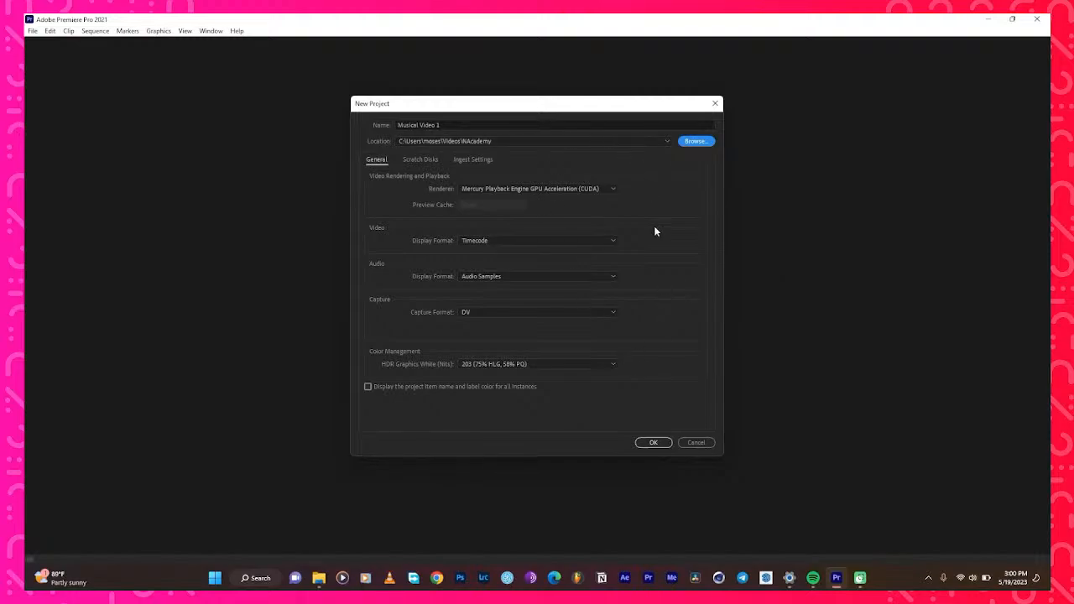
{"action": "left_click", "coordinate": [659, 442]}
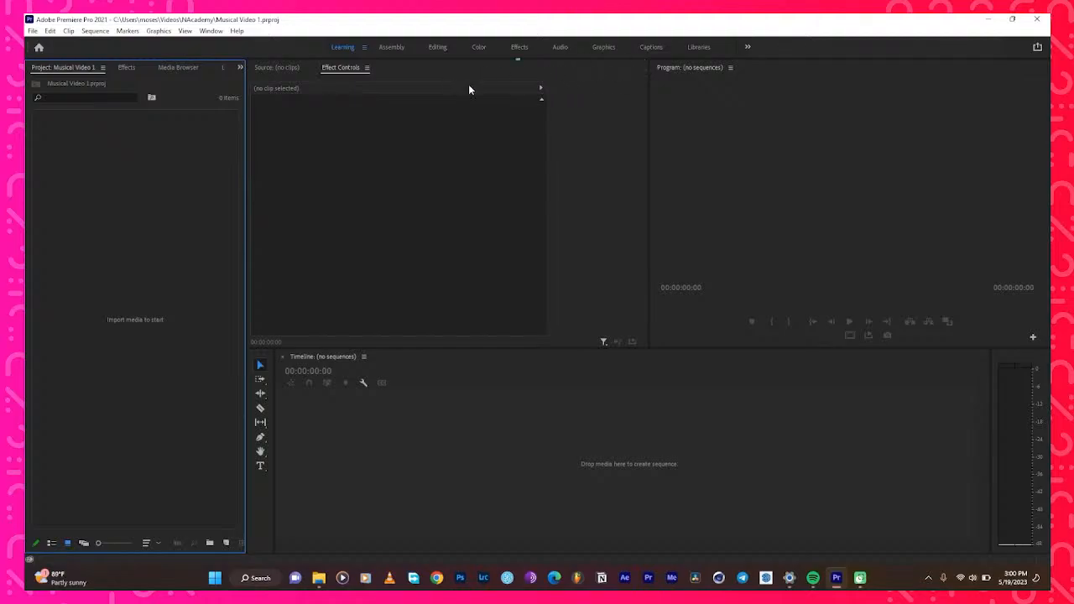
Switch the workspace layout to Editing
{"action": "left_click", "coordinate": [205, 31]}
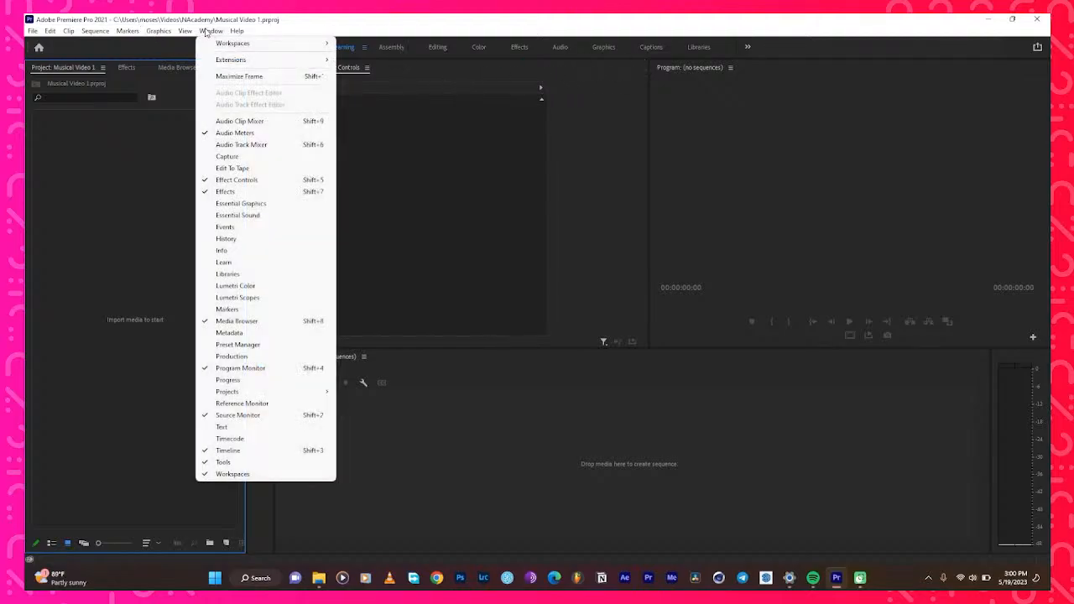
{"action": "mouse_move", "coordinate": [286, 43]}
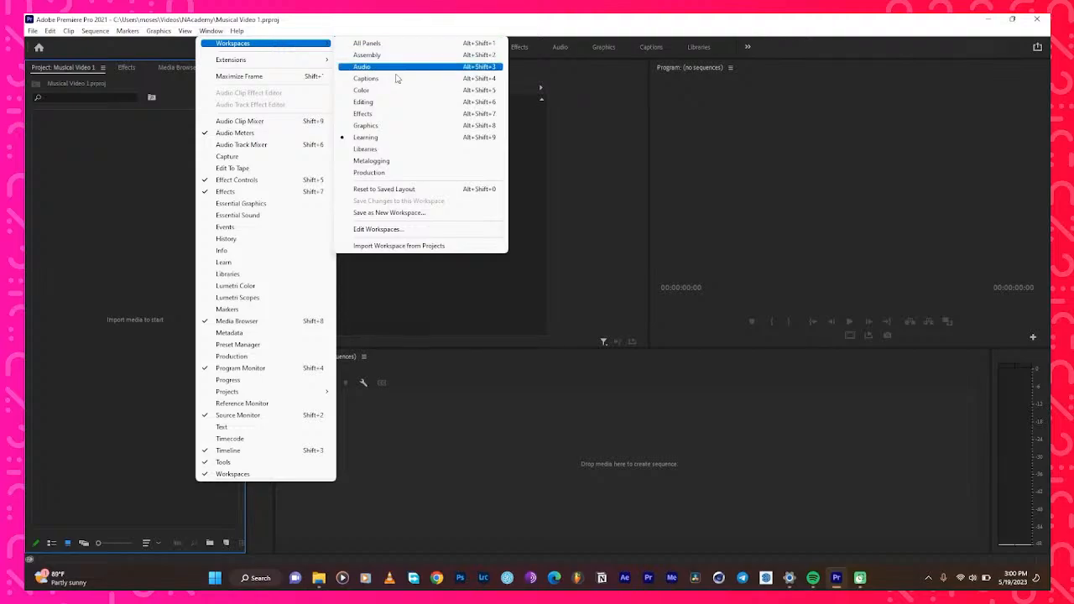
{"action": "left_click", "coordinate": [431, 103]}
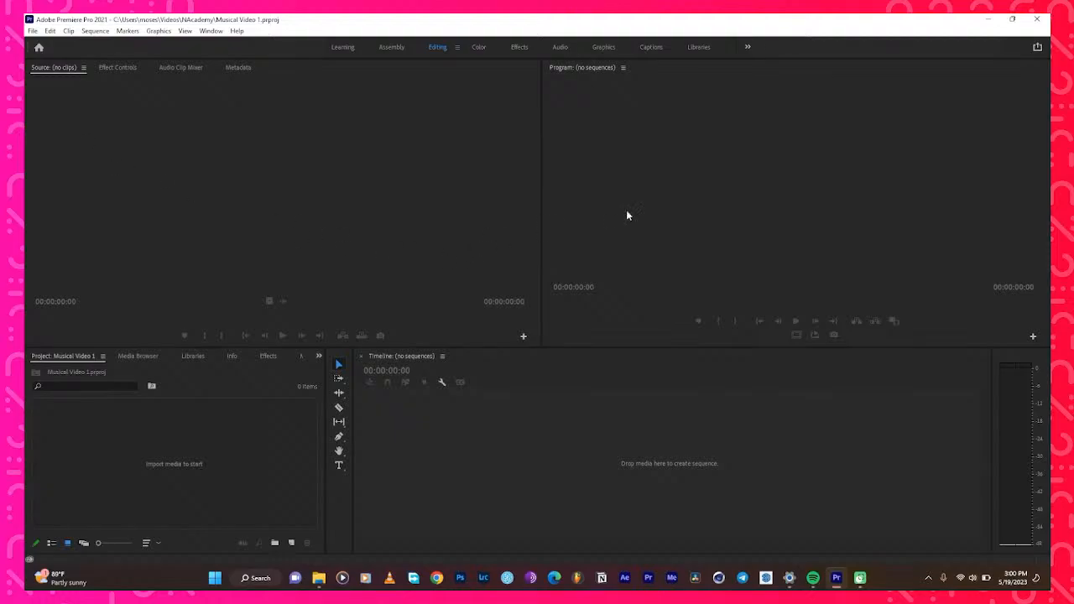
Start a media import into the project and browse to the Clips folder under Videos > Class 2
{"action": "left_click", "coordinate": [36, 438]}
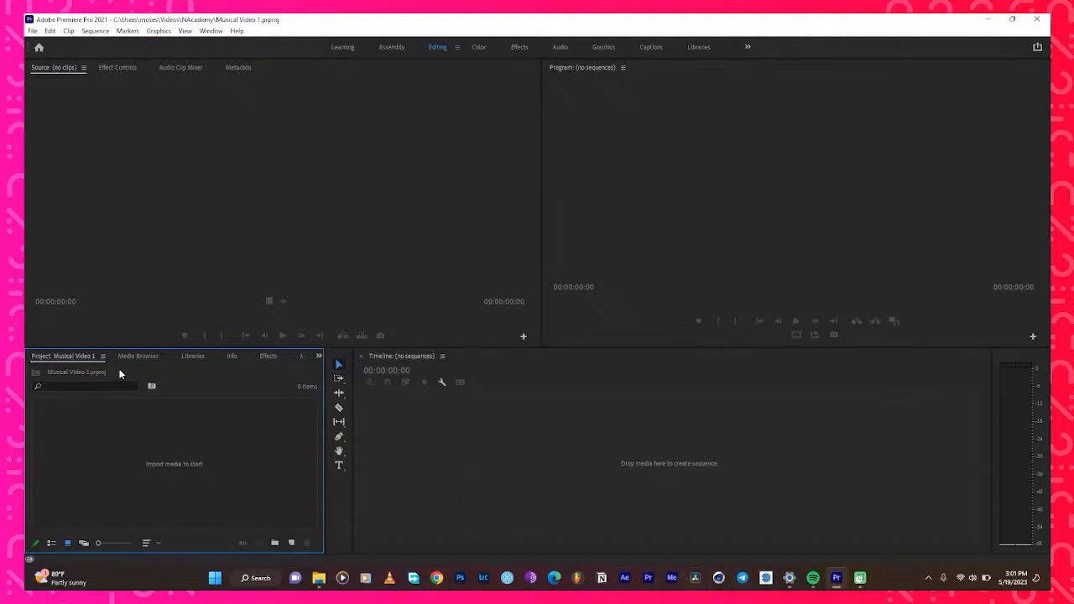
{"action": "left_click", "coordinate": [32, 32]}
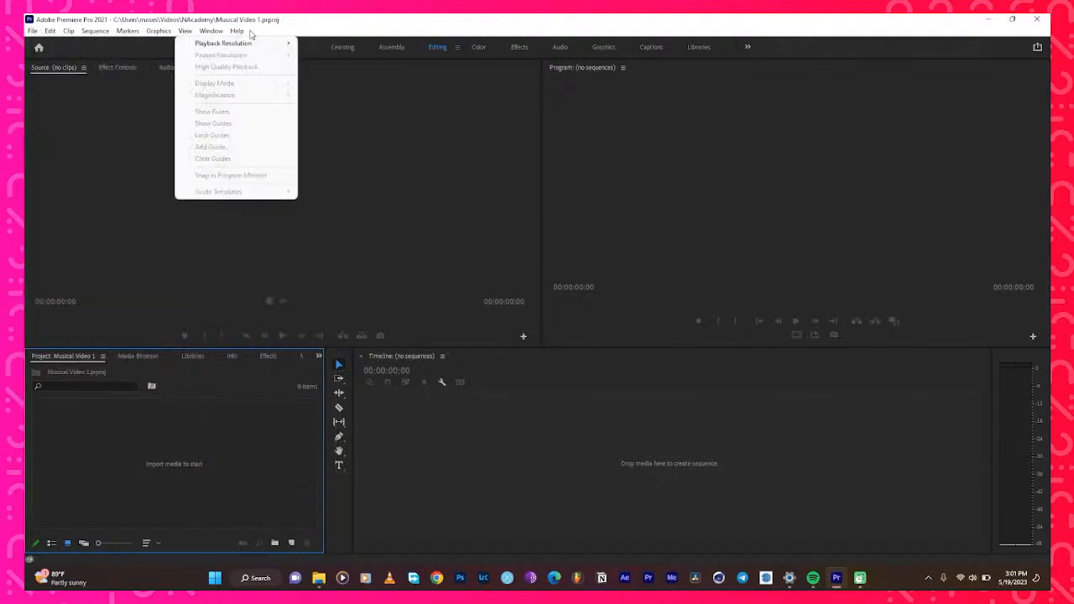
{"action": "mouse_move", "coordinate": [30, 34]}
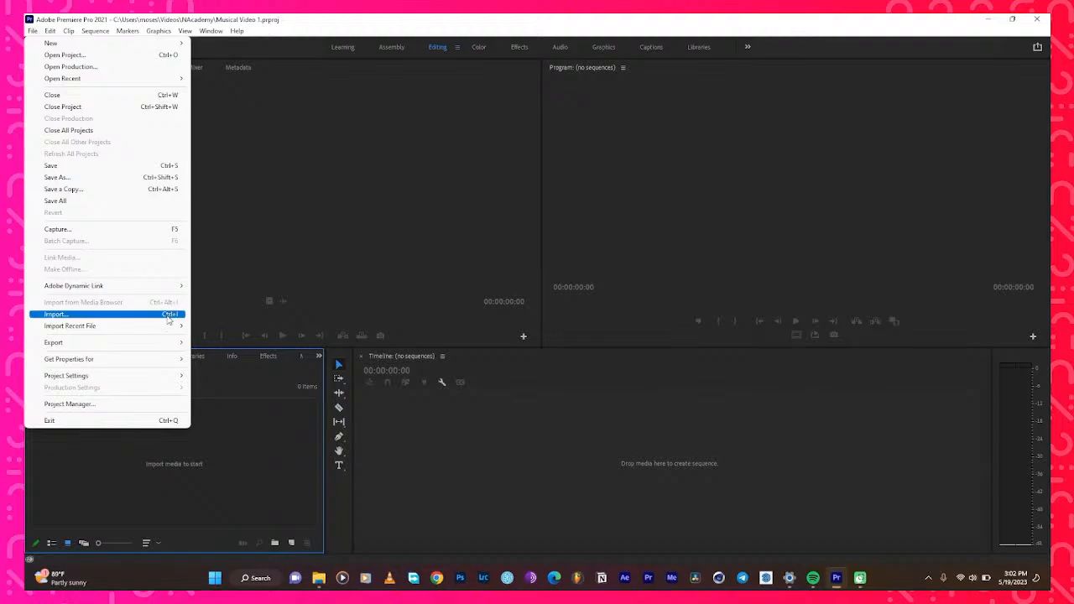
{"action": "left_click", "coordinate": [168, 315]}
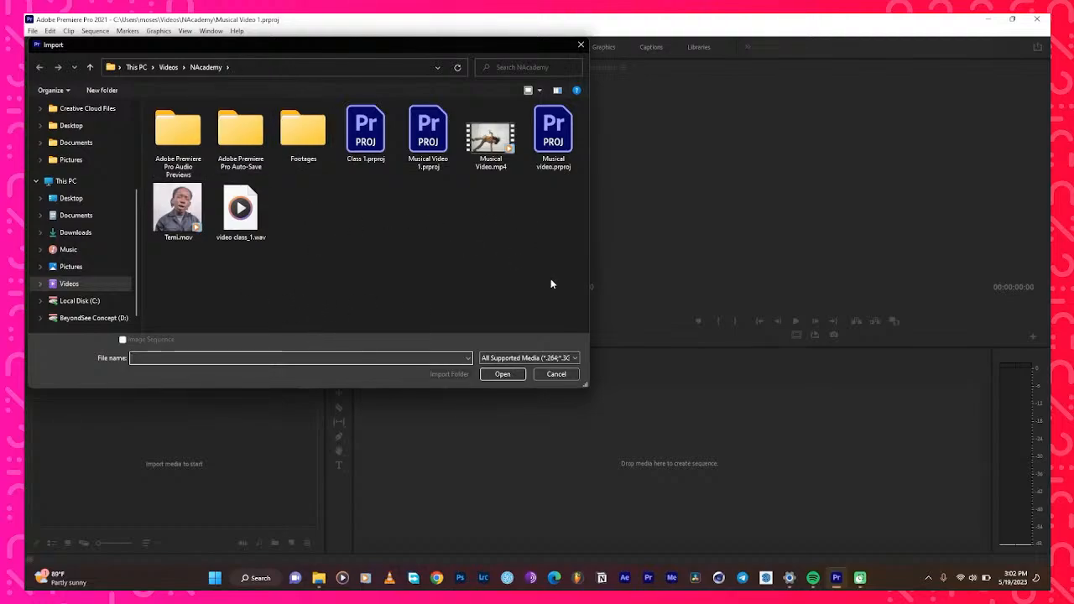
{"action": "left_click", "coordinate": [70, 284]}
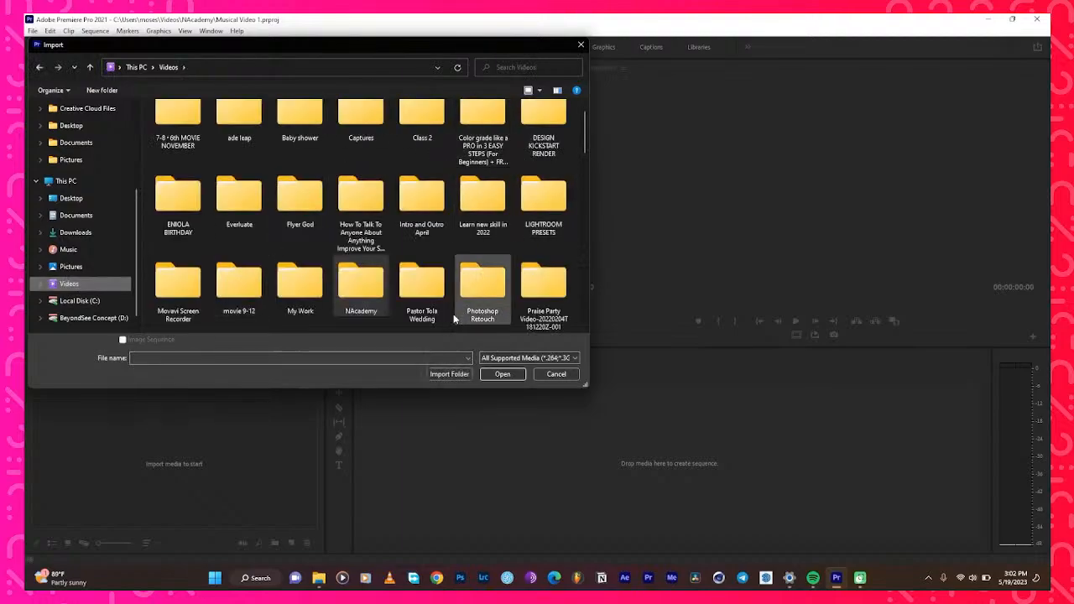
{"action": "scroll", "coordinate": [429, 122], "scroll_direction": "up", "scroll_amount": 1}
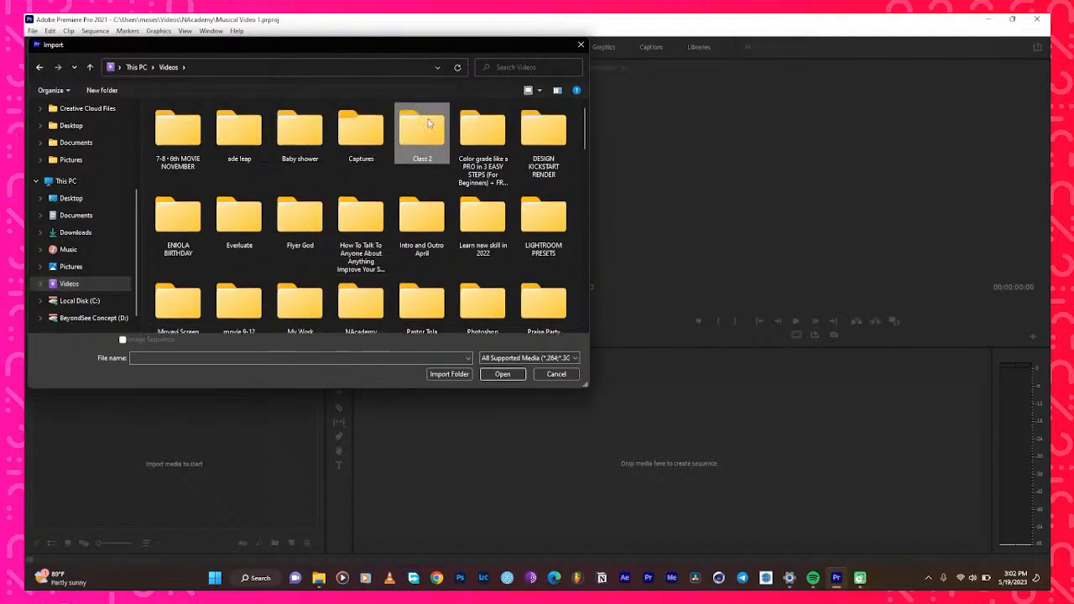
{"action": "double_click", "coordinate": [428, 135]}
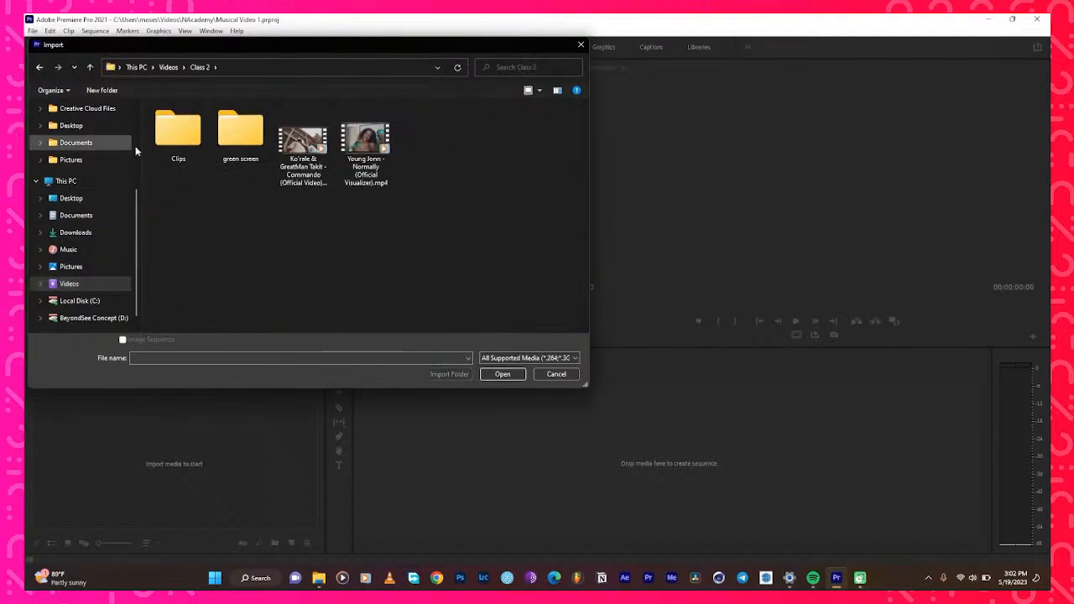
{"action": "double_click", "coordinate": [179, 130]}
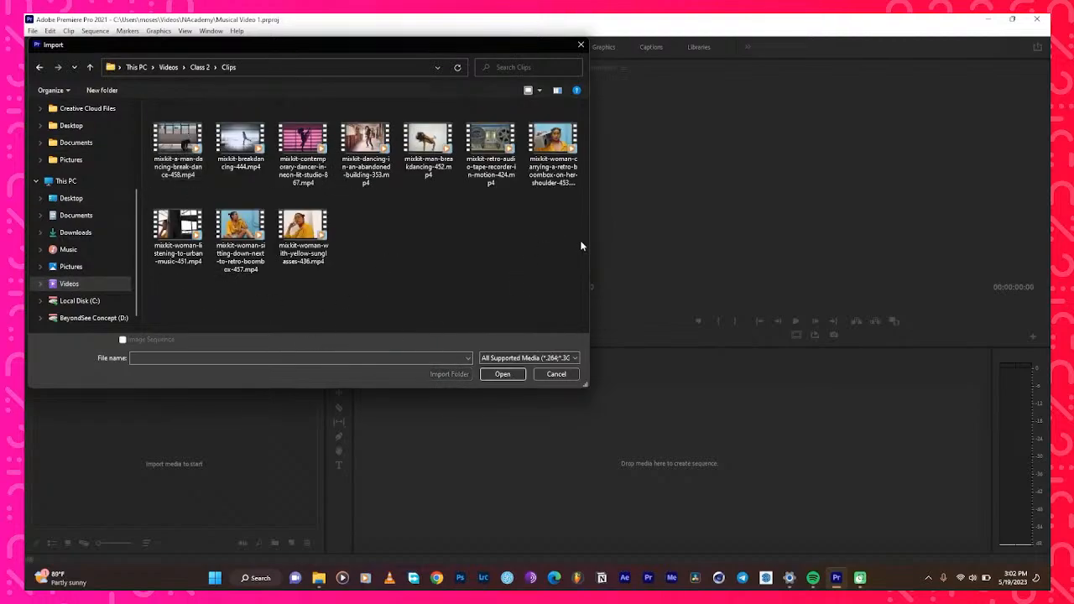
Select all the mixkit video clips in the Clips folder and import them into the project
{"action": "left_click_drag", "start_coordinate": [580, 251], "coordinate": [130, 143]}
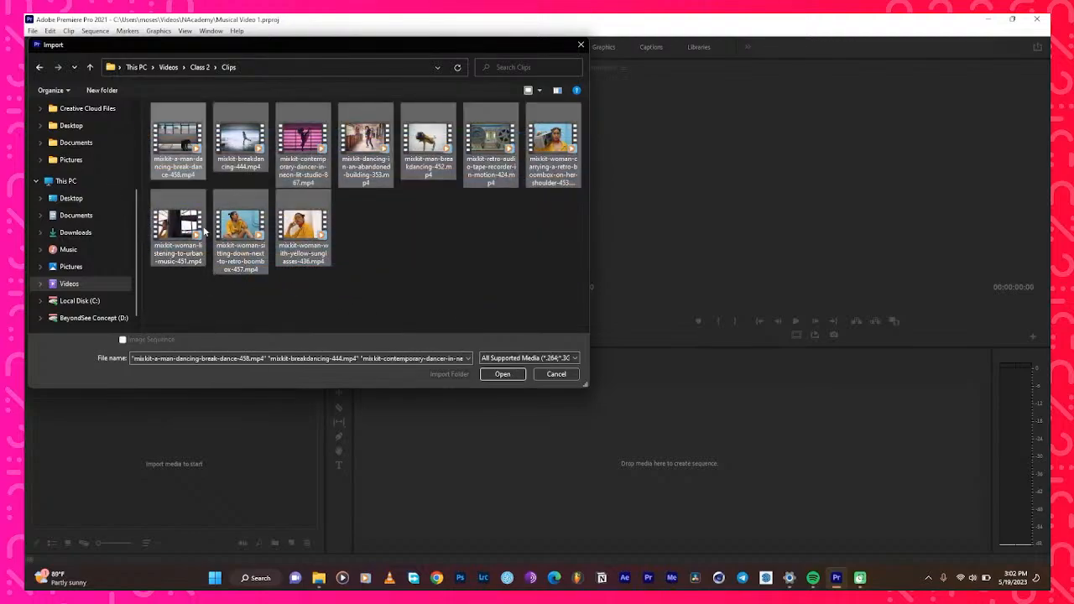
{"action": "left_click_drag", "start_coordinate": [575, 259], "coordinate": [210, 109]}
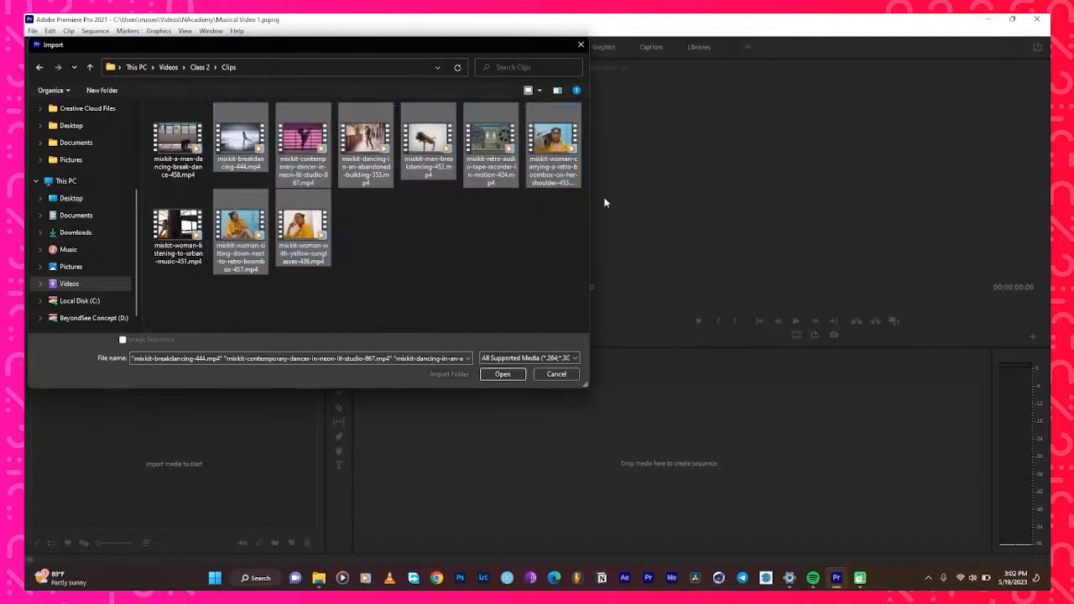
{"action": "left_click_drag", "start_coordinate": [558, 266], "coordinate": [181, 141]}
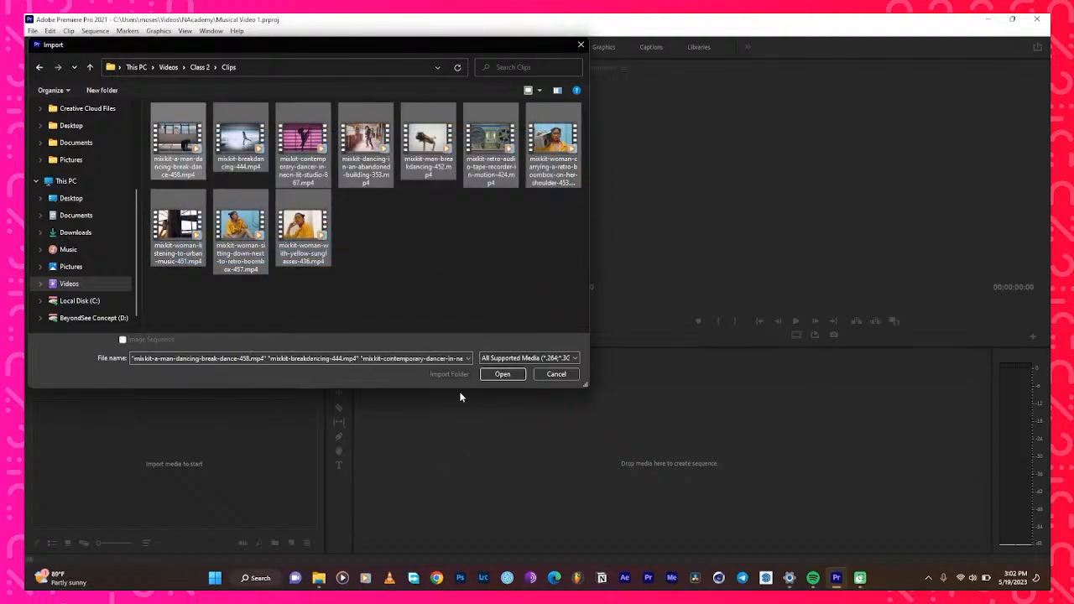
{"action": "left_click", "coordinate": [502, 374]}
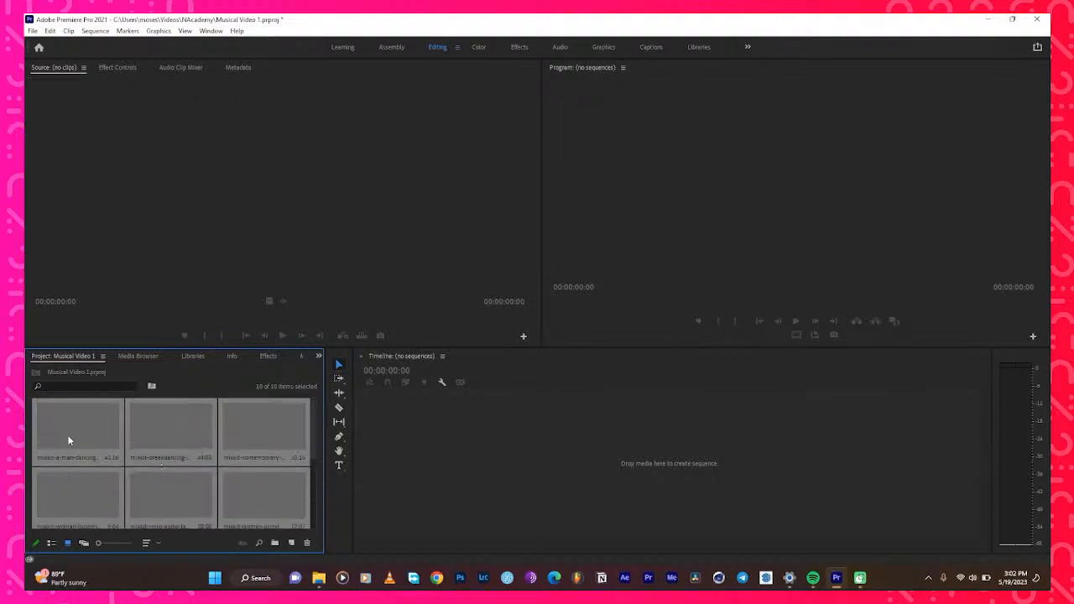
Deselect the imported clips and import the audio file video class_1.wav from the NAcademy folder in Videos
{"action": "scroll", "coordinate": [70, 457], "scroll_direction": "down", "scroll_amount": 3}
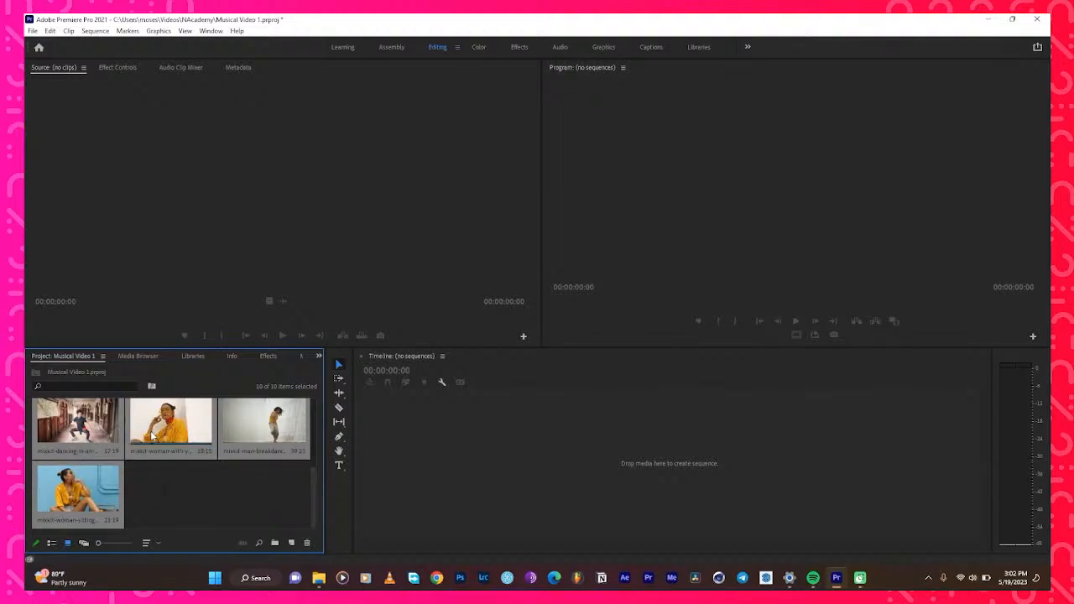
{"action": "scroll", "coordinate": [165, 495], "scroll_direction": "up", "scroll_amount": 3}
{"action": "left_click", "coordinate": [168, 497]}
{"action": "scroll", "coordinate": [168, 496], "scroll_direction": "down", "scroll_amount": 3}
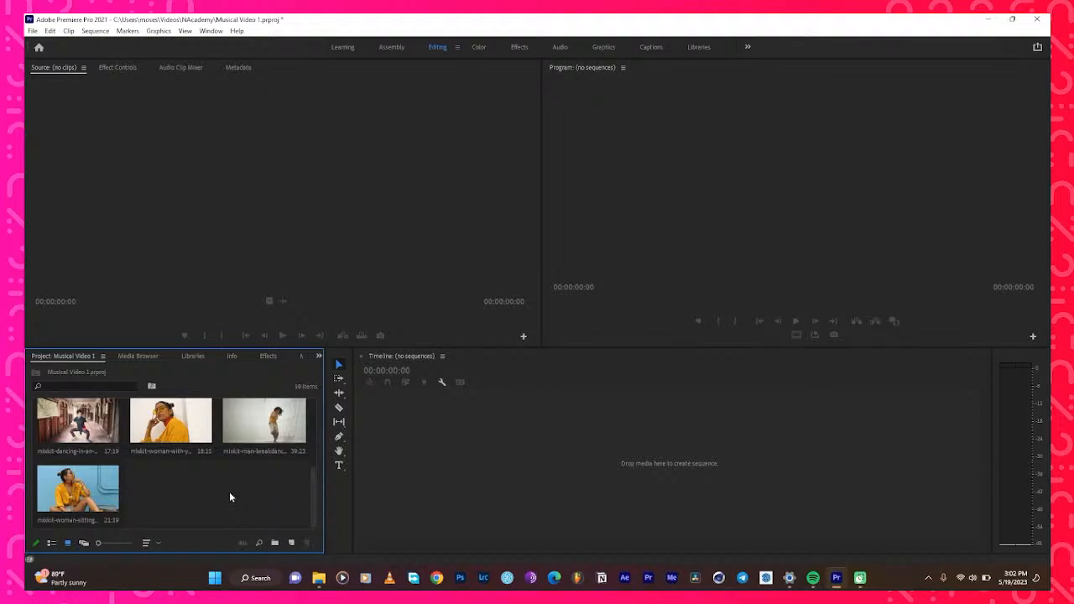
{"action": "double_click", "coordinate": [246, 506]}
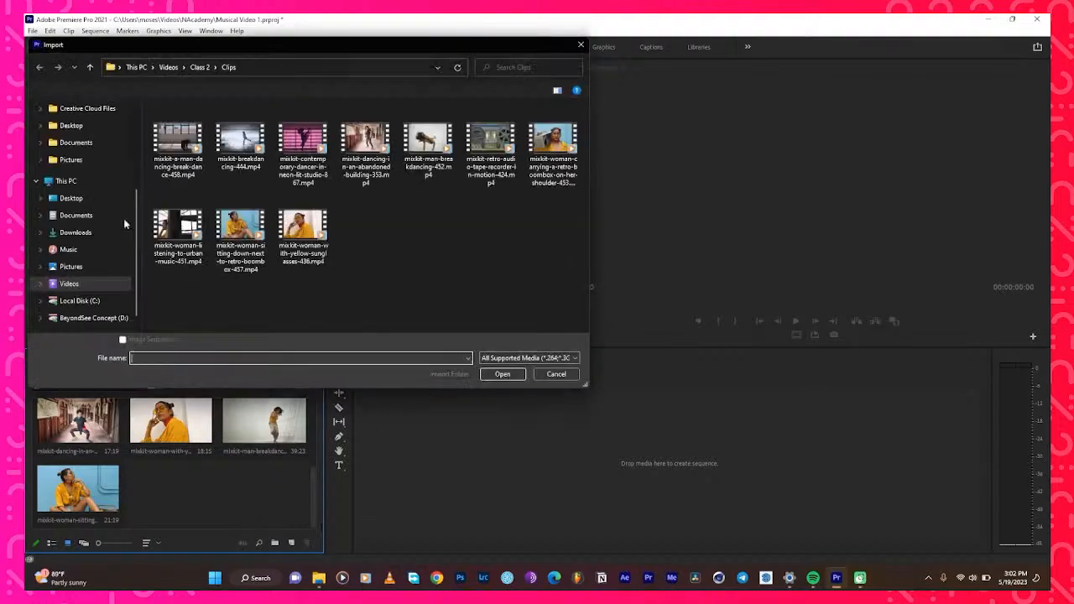
{"action": "left_click", "coordinate": [201, 67]}
{"action": "left_click", "coordinate": [175, 67]}
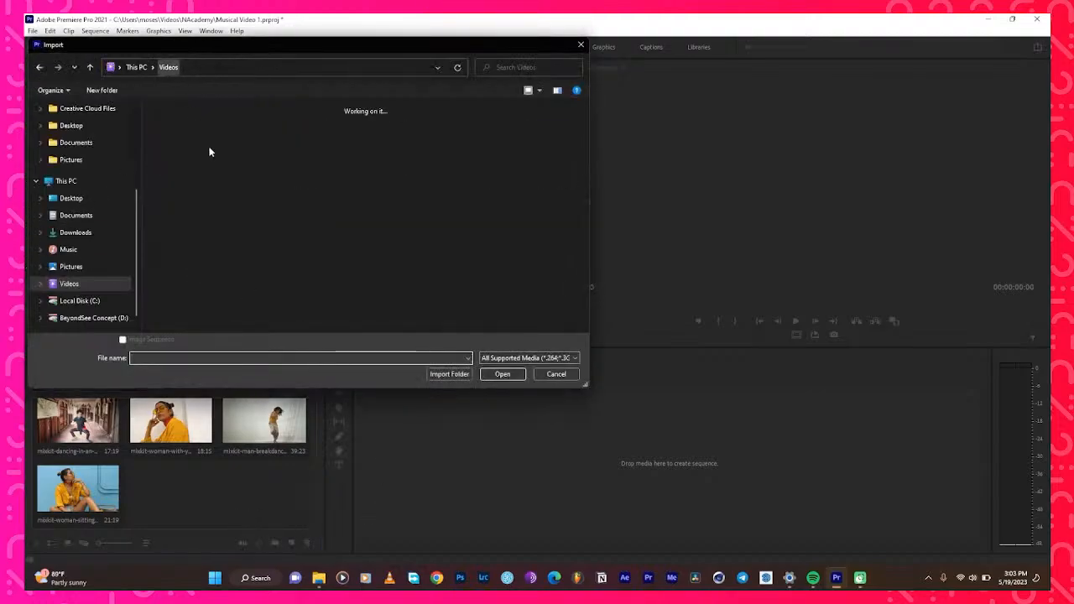
{"action": "double_click", "coordinate": [351, 316]}
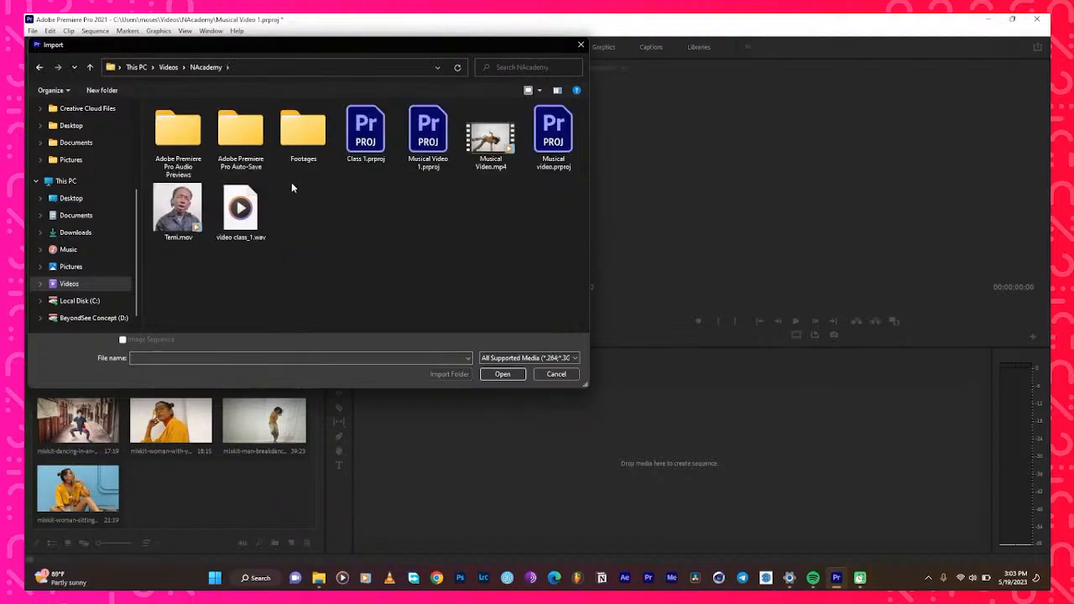
{"action": "left_click", "coordinate": [241, 209]}
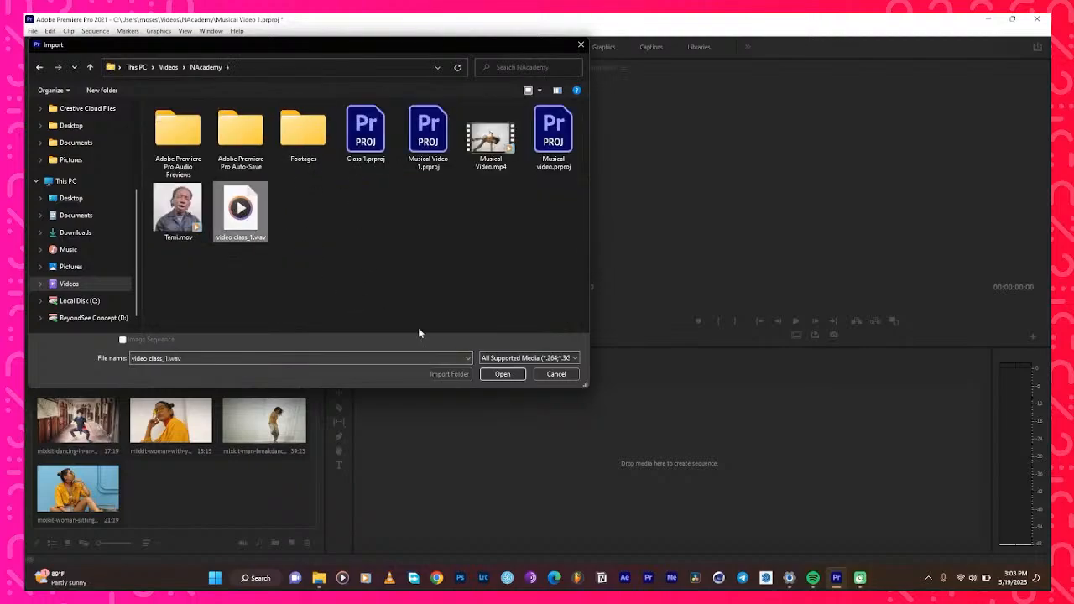
{"action": "left_click", "coordinate": [501, 374]}
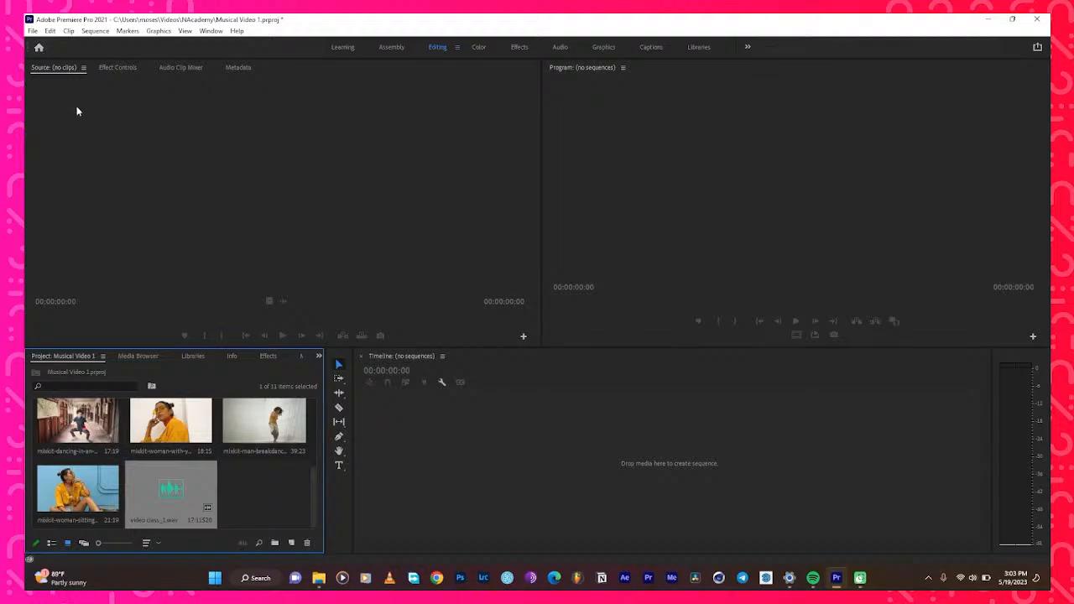
Start a new sequence and set its editing mode to Custom in the sequence settings
{"action": "left_click", "coordinate": [31, 31]}
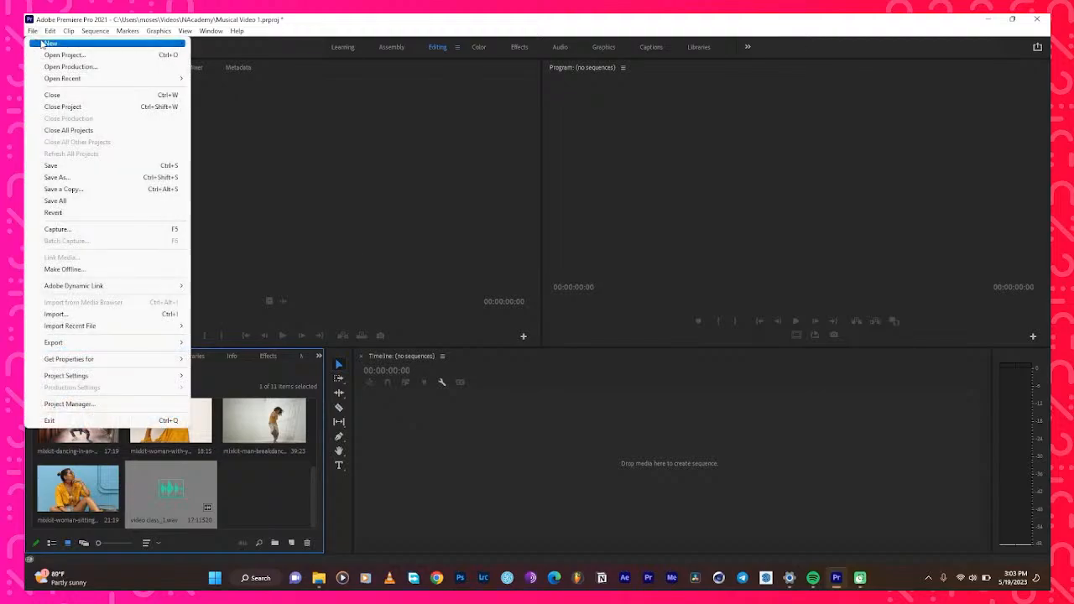
{"action": "mouse_move", "coordinate": [57, 44]}
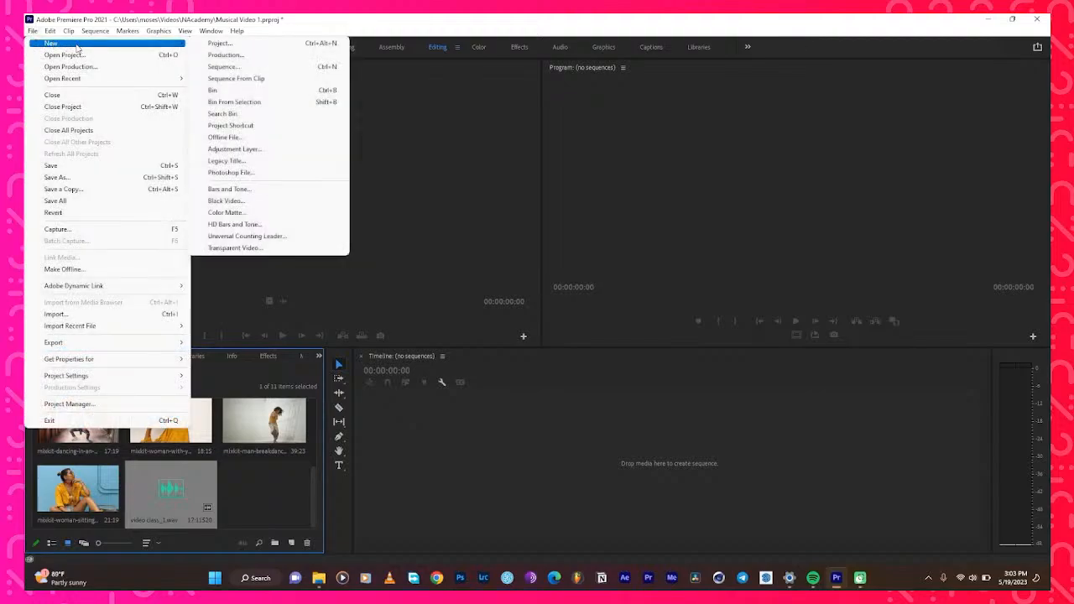
{"action": "mouse_move", "coordinate": [32, 31]}
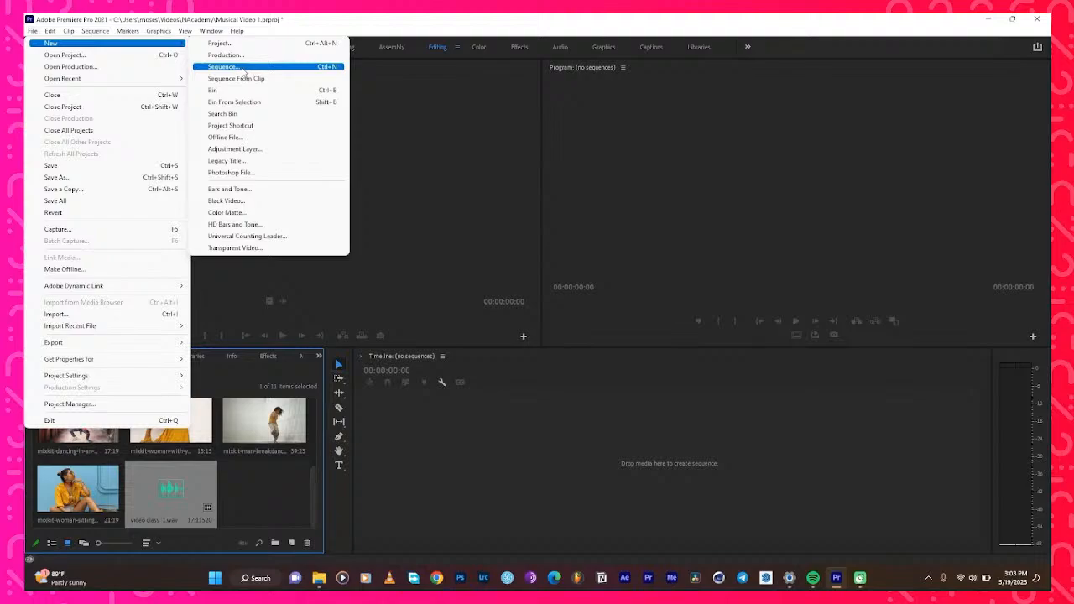
{"action": "left_click", "coordinate": [243, 71]}
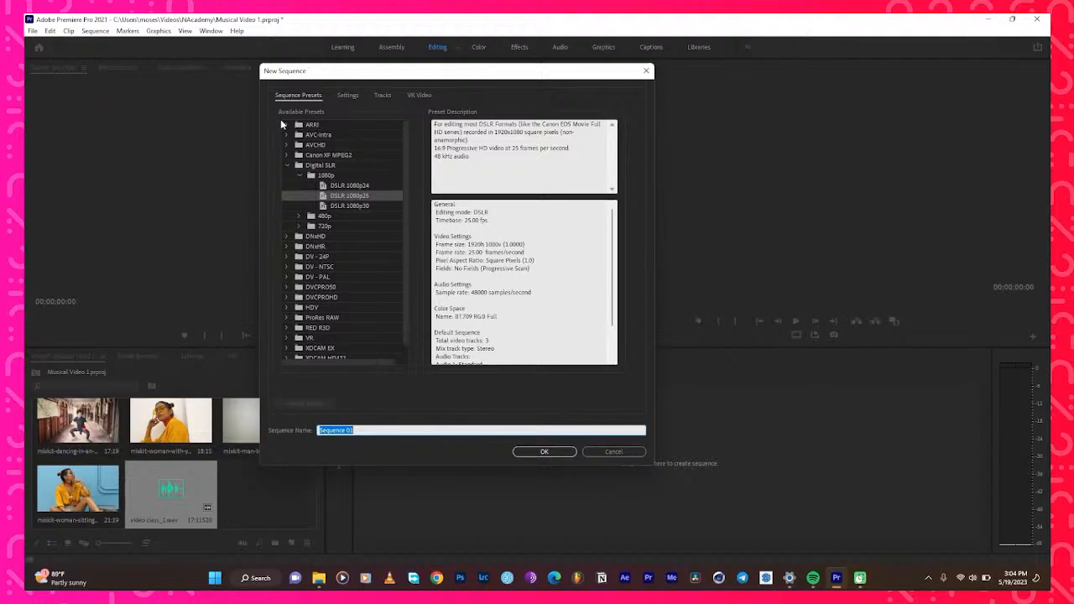
{"action": "left_click", "coordinate": [346, 95]}
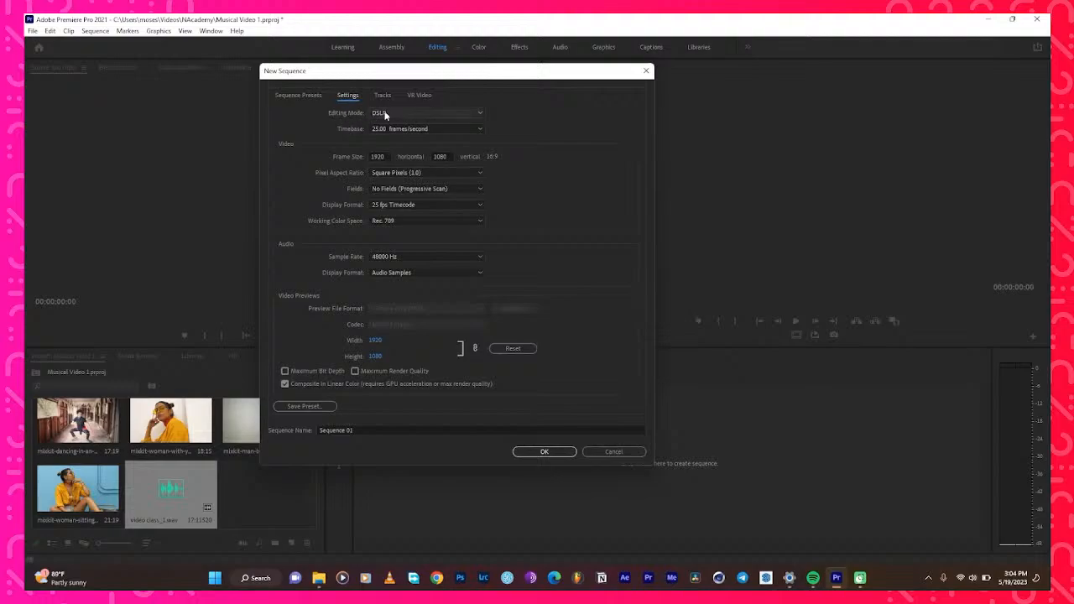
{"action": "left_click", "coordinate": [382, 114]}
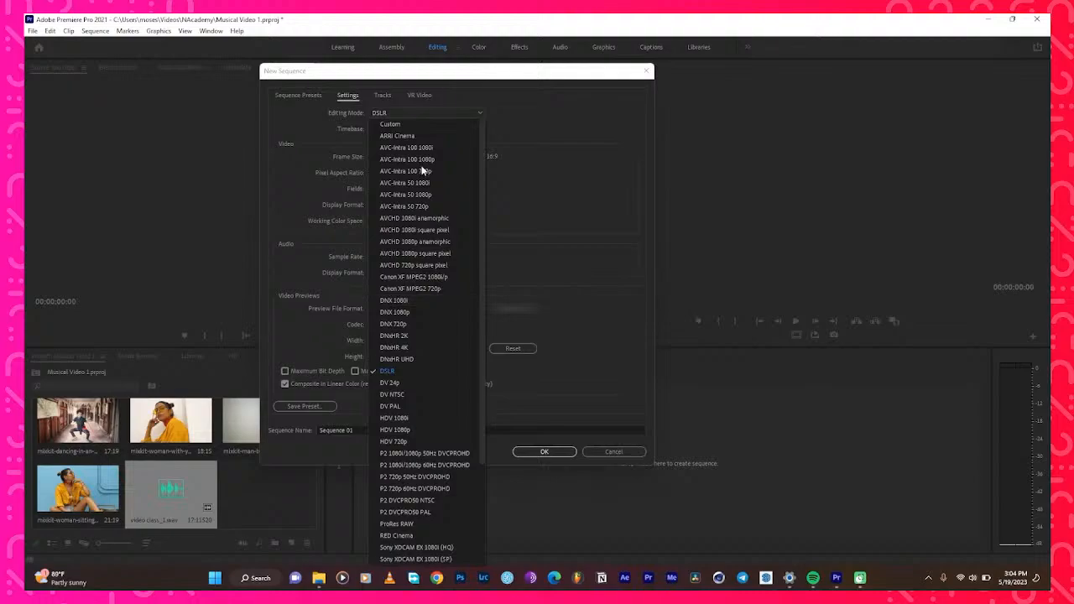
{"action": "left_click", "coordinate": [403, 136]}
{"action": "left_click", "coordinate": [403, 112]}
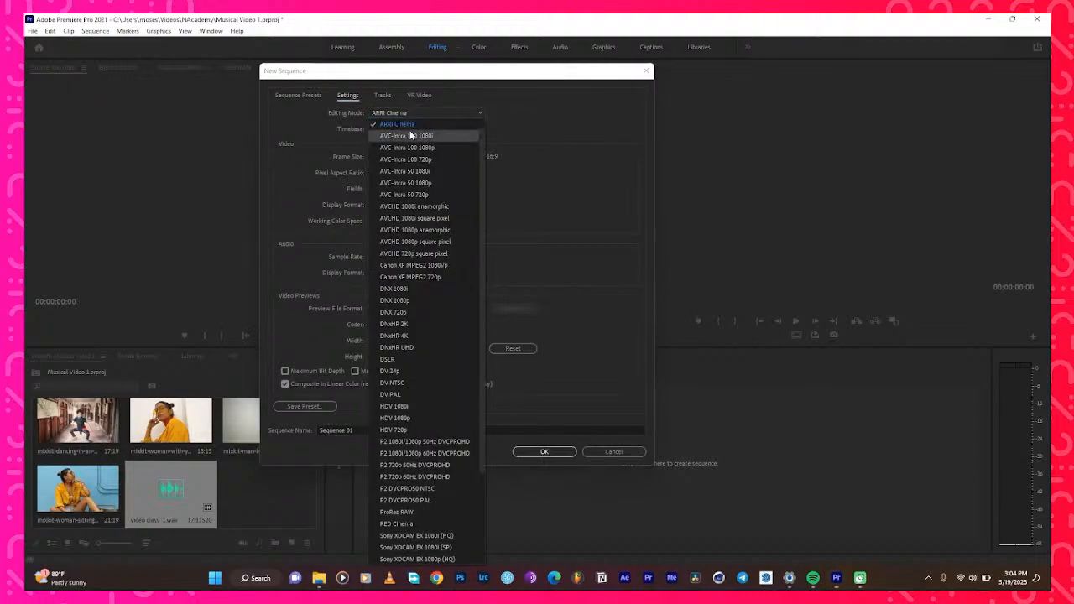
{"action": "scroll", "coordinate": [410, 134], "scroll_direction": "up", "scroll_amount": 1}
{"action": "left_click", "coordinate": [414, 126]}
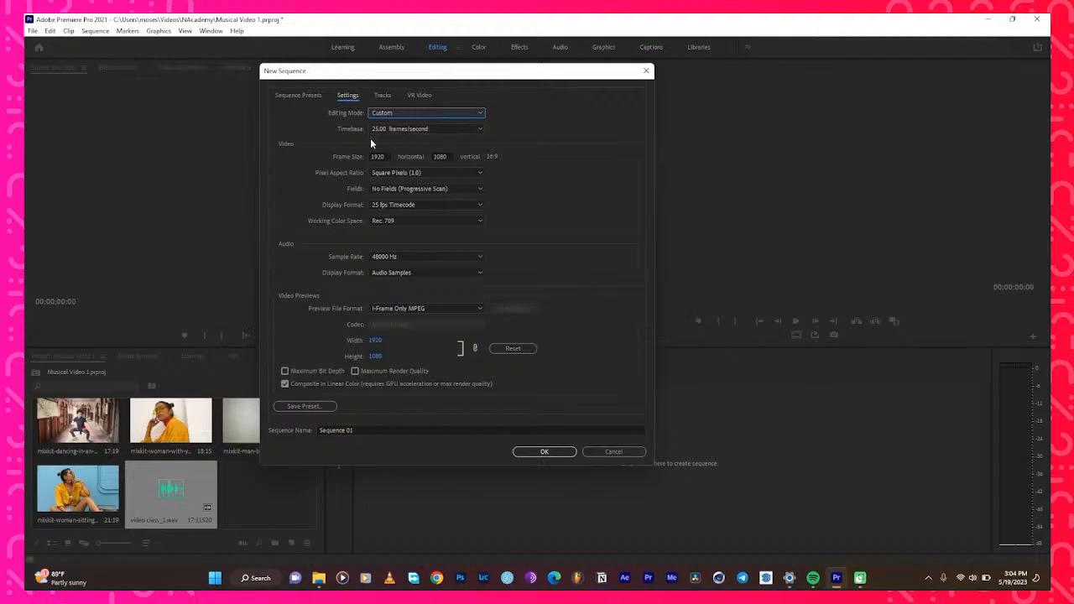
Configure the sequence with a 25.00 frames/second timebase, a 1920 by 1080 frame size and Square Pixels (1.0)
{"action": "left_click", "coordinate": [431, 129]}
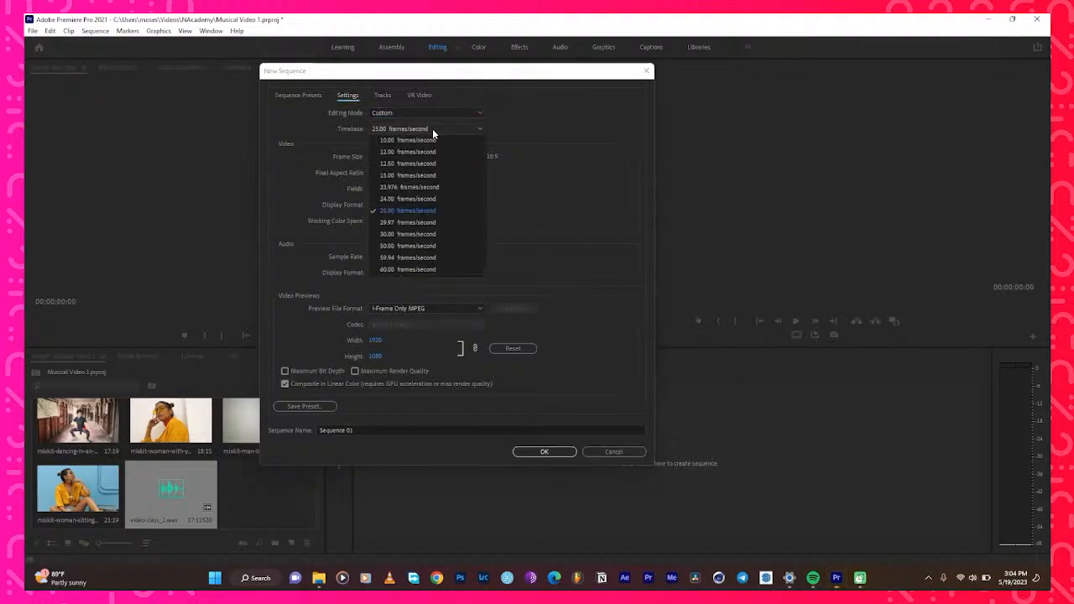
{"action": "left_click", "coordinate": [423, 210]}
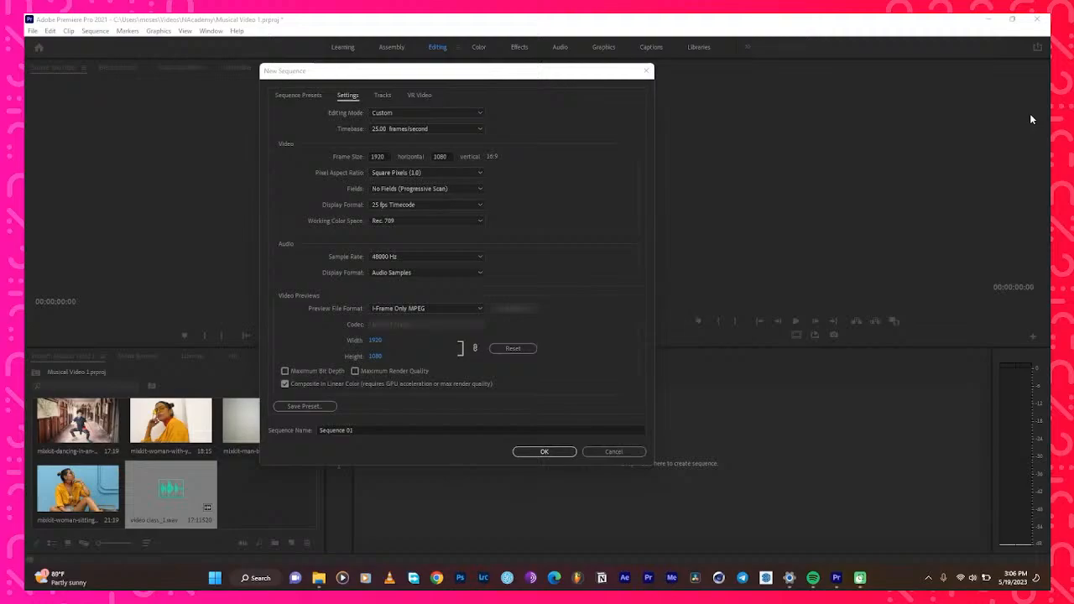
{"action": "left_click", "coordinate": [382, 157]}
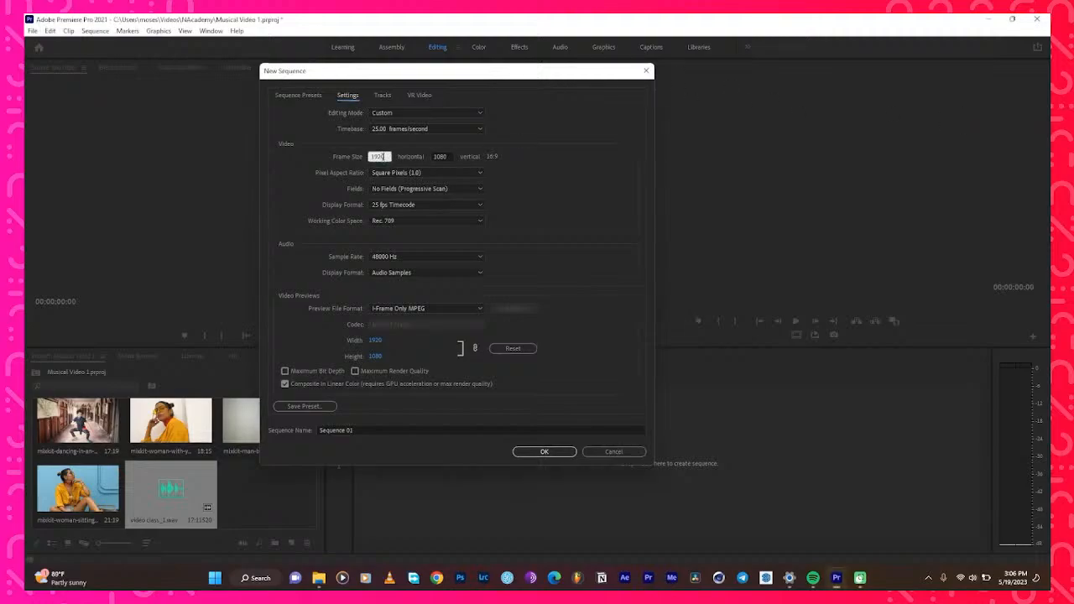
{"action": "left_click", "coordinate": [388, 156]}
{"action": "left_click", "coordinate": [385, 155]}
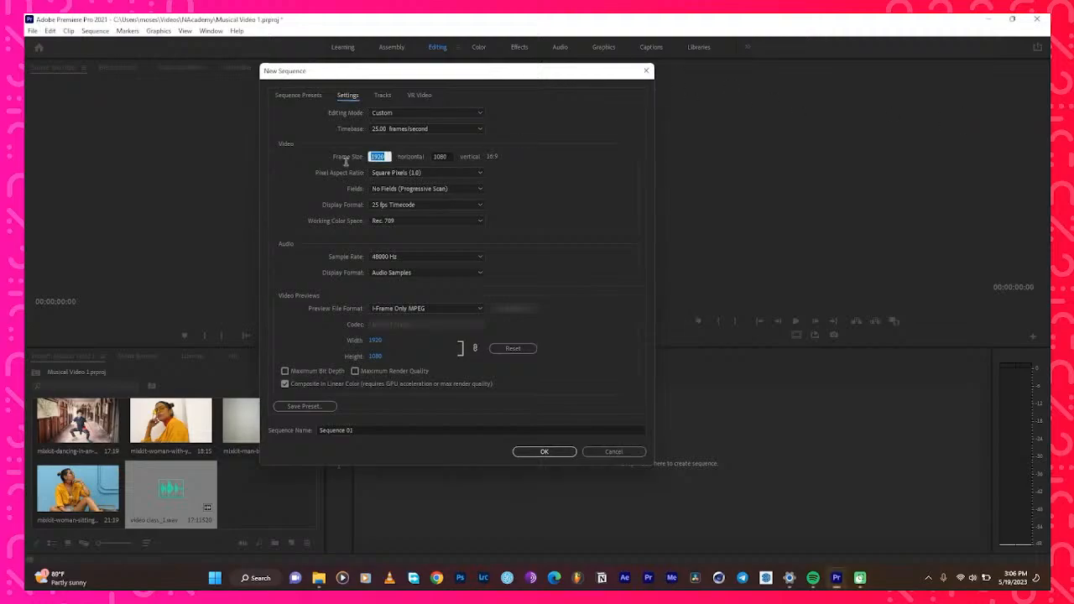
{"action": "left_click", "coordinate": [444, 157]}
{"action": "left_click", "coordinate": [538, 151]}
{"action": "left_click", "coordinate": [394, 173]}
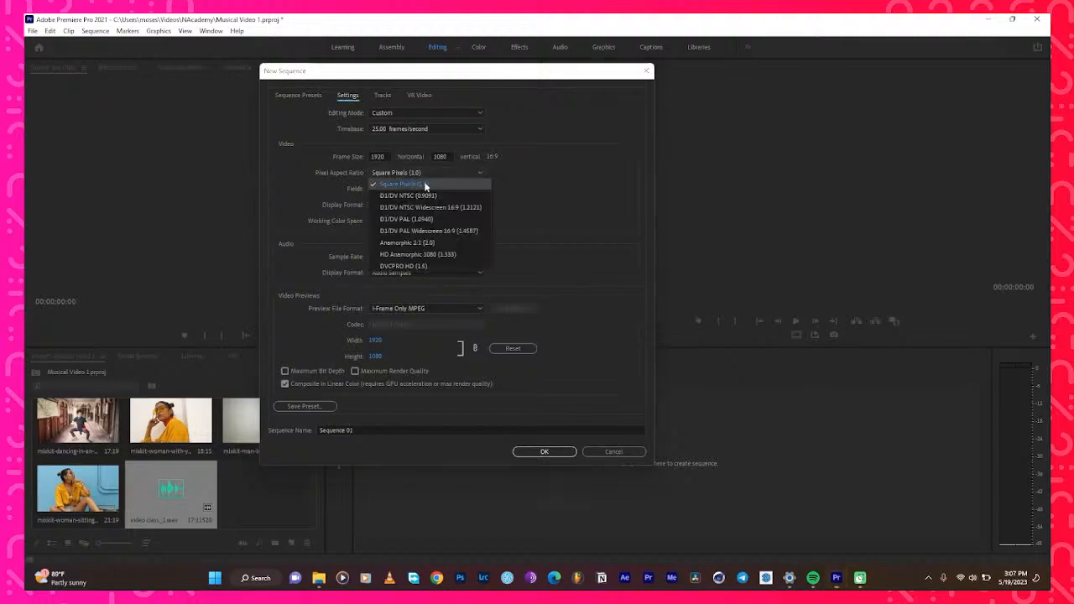
{"action": "left_click", "coordinate": [425, 184]}
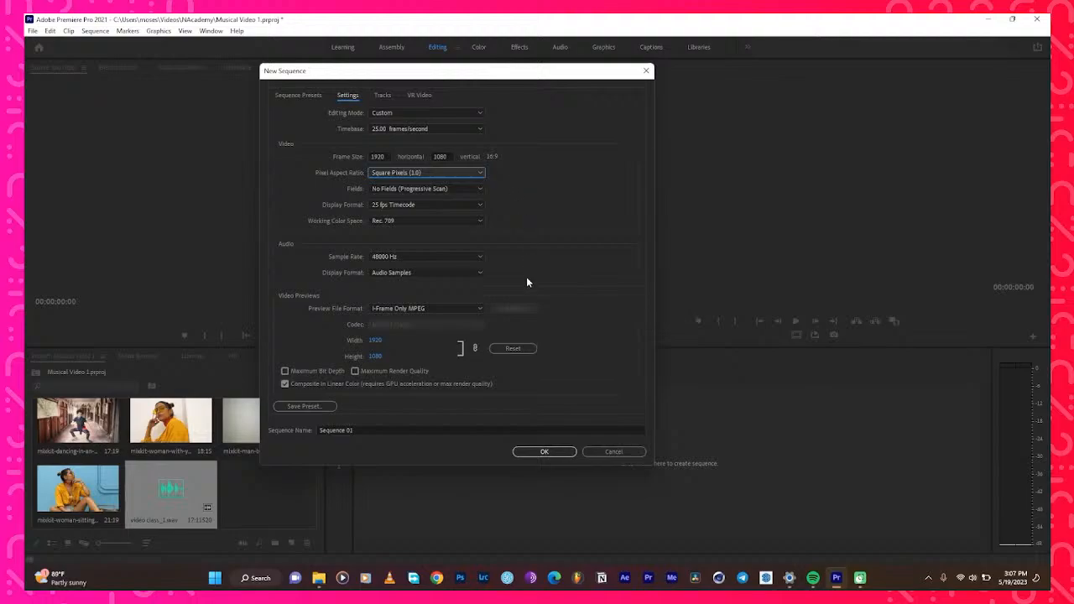
Name the sequence "video editing class" and create it
{"action": "left_click", "coordinate": [366, 430]}
{"action": "double_click", "coordinate": [365, 429]}
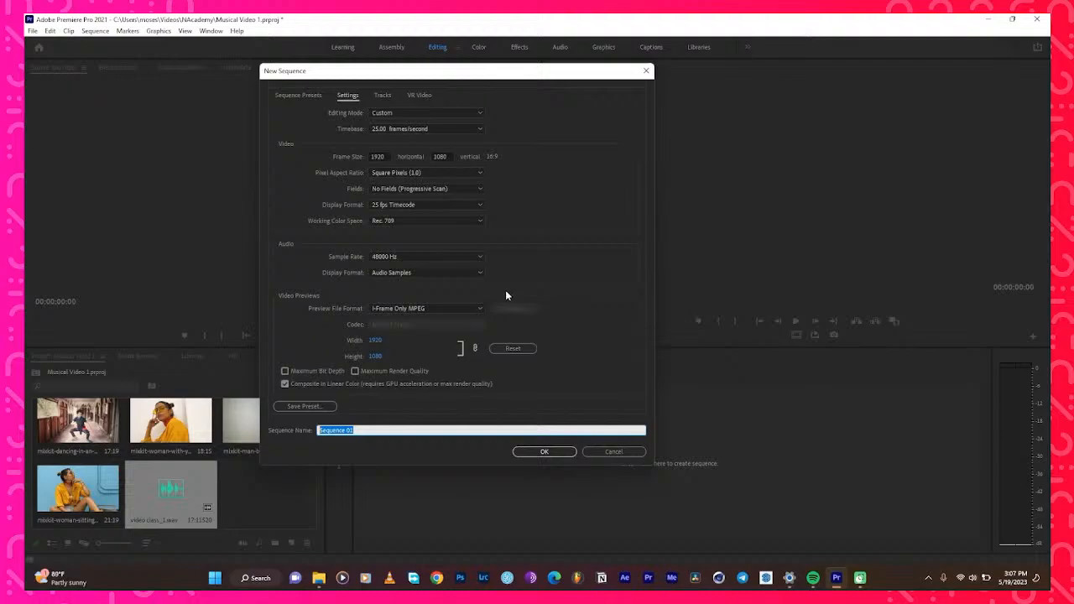
{"action": "type", "text": "mideo editing clas s"}
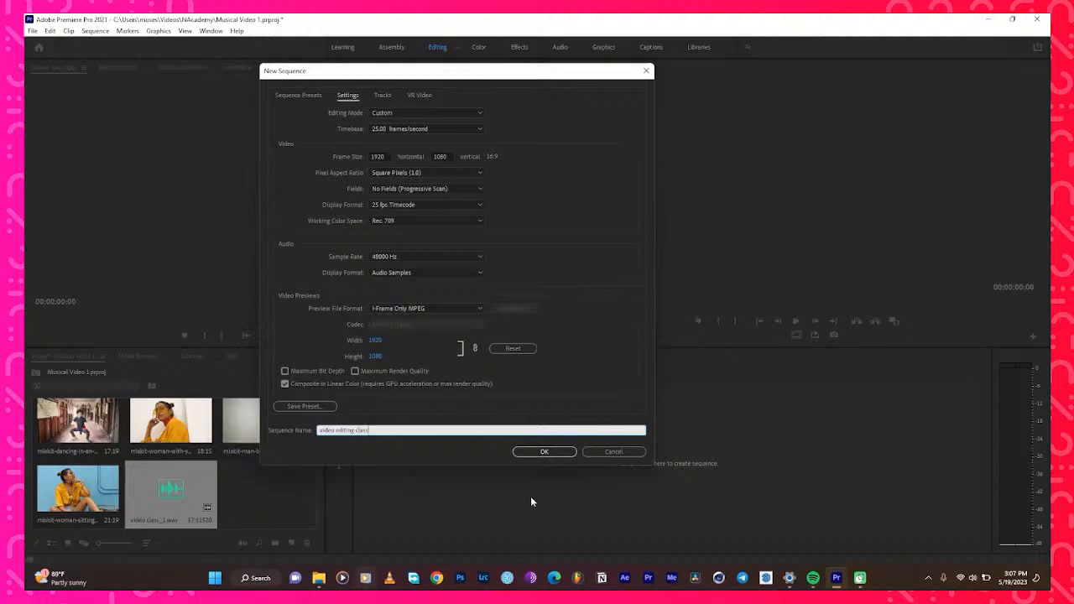
{"action": "left_click", "coordinate": [543, 451]}
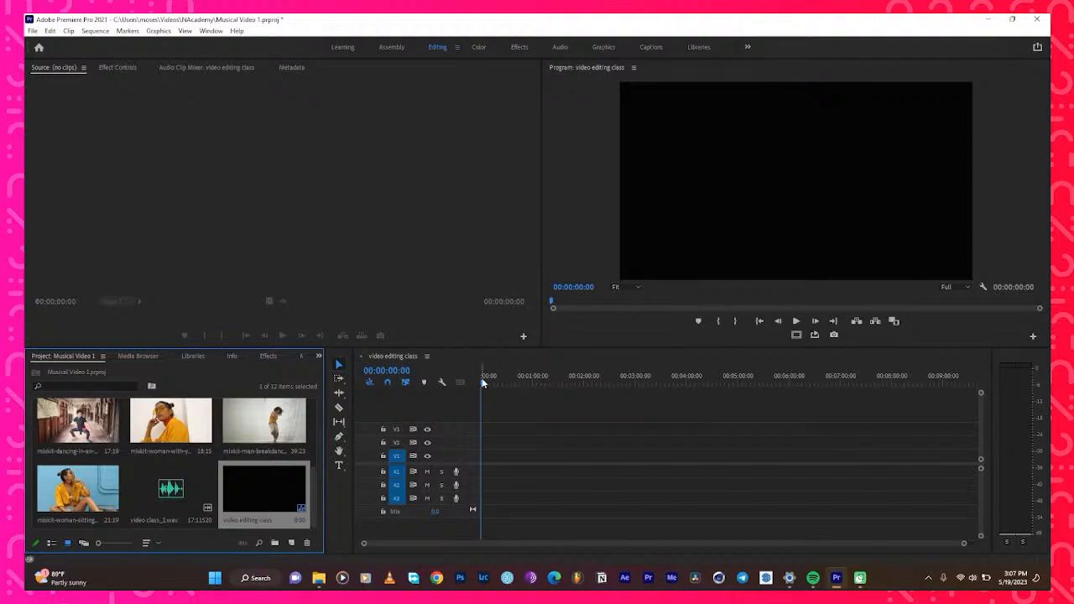
Move the playhead back and forth along the empty timeline, leaving it at about 28 seconds
{"action": "left_click_drag", "start_coordinate": [484, 380], "coordinate": [416, 379]}
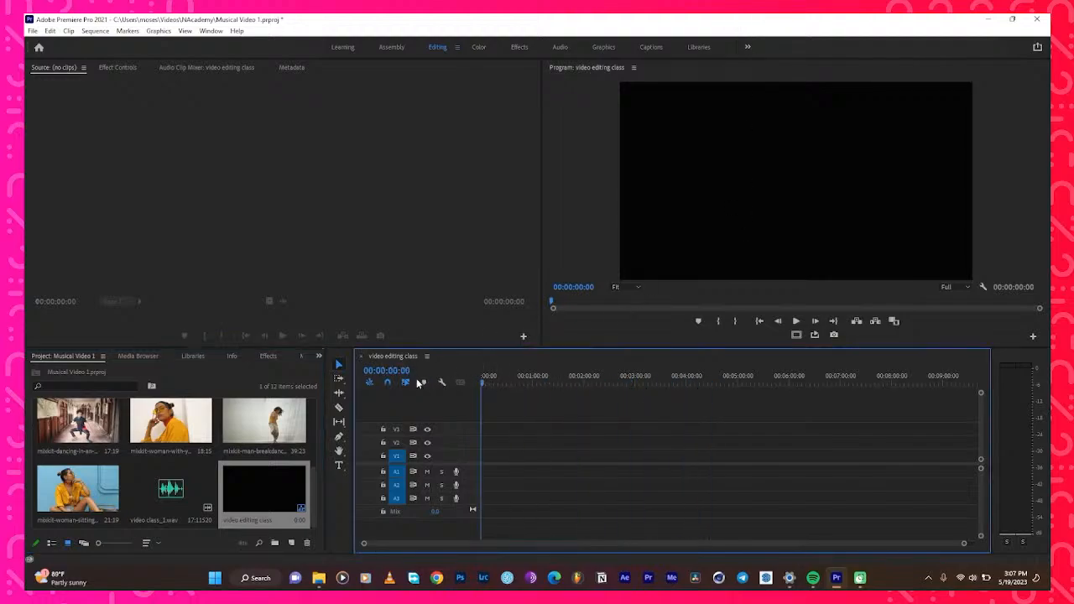
{"action": "left_click", "coordinate": [484, 384]}
{"action": "left_click_drag", "start_coordinate": [484, 384], "coordinate": [509, 408]}
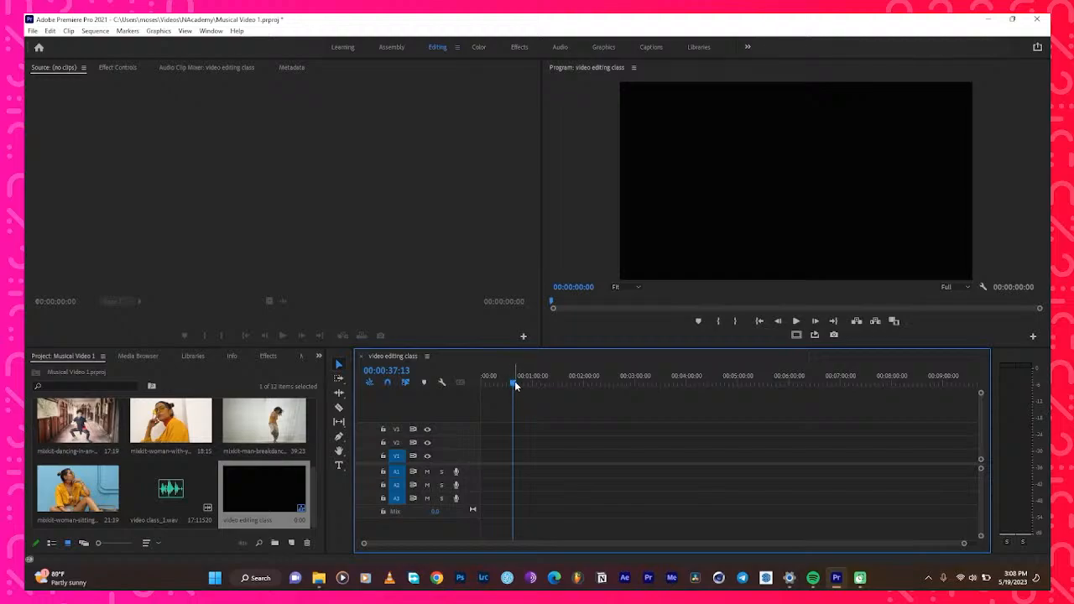
{"action": "left_click", "coordinate": [552, 300]}
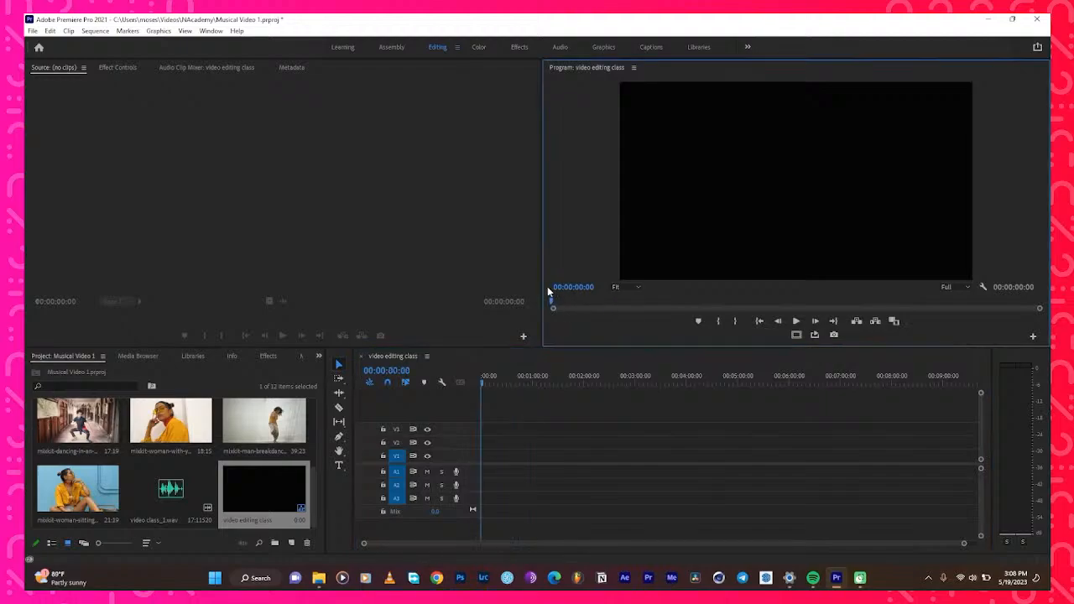
{"action": "left_click", "coordinate": [485, 385]}
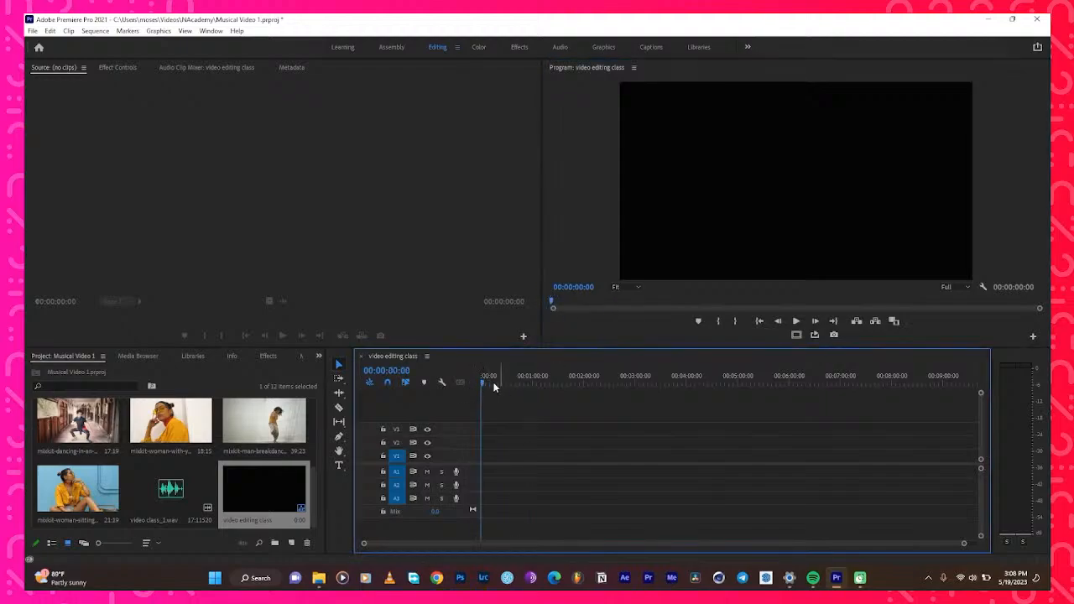
{"action": "left_click_drag", "start_coordinate": [483, 384], "coordinate": [505, 387]}
Load video class_1.wav in the Source monitor, play part of it and scrub through its waveform
{"action": "double_click", "coordinate": [170, 495]}
{"action": "left_click", "coordinate": [283, 336]}
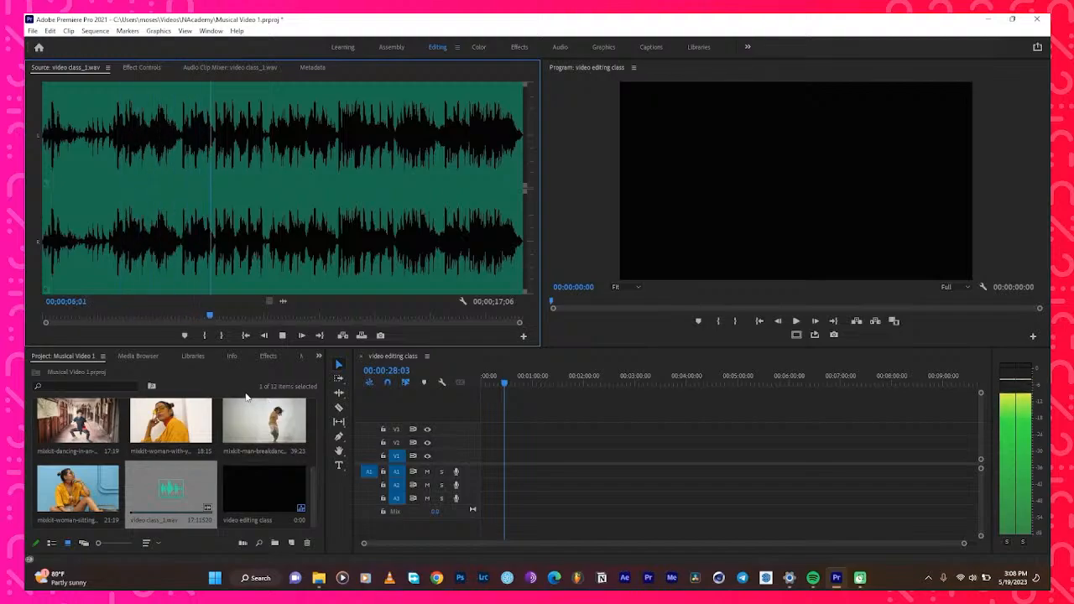
{"action": "left_click", "coordinate": [282, 336]}
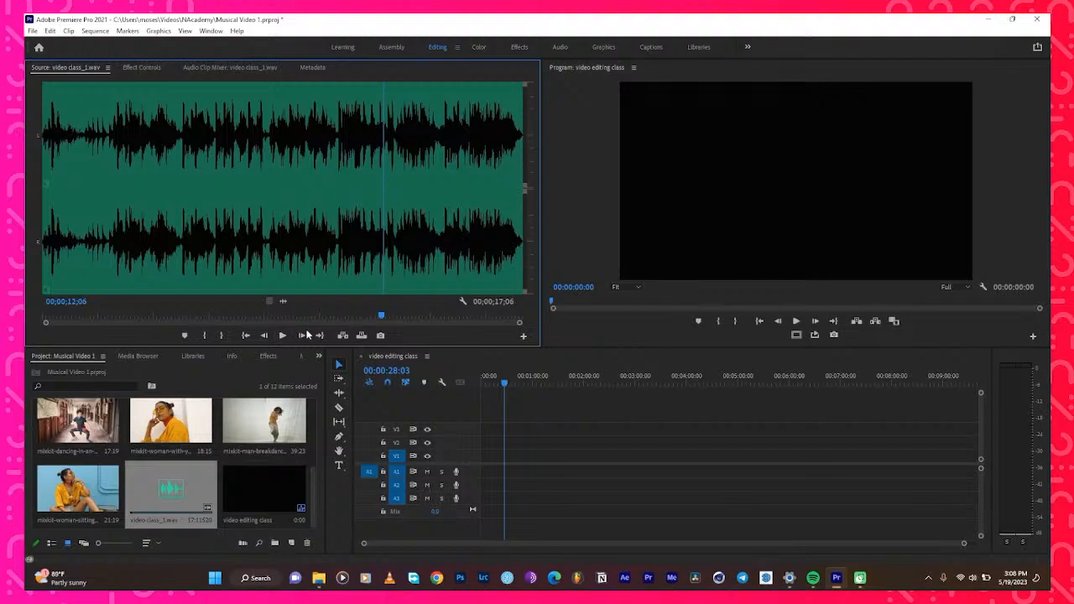
{"action": "left_click_drag", "start_coordinate": [250, 198], "coordinate": [361, 304]}
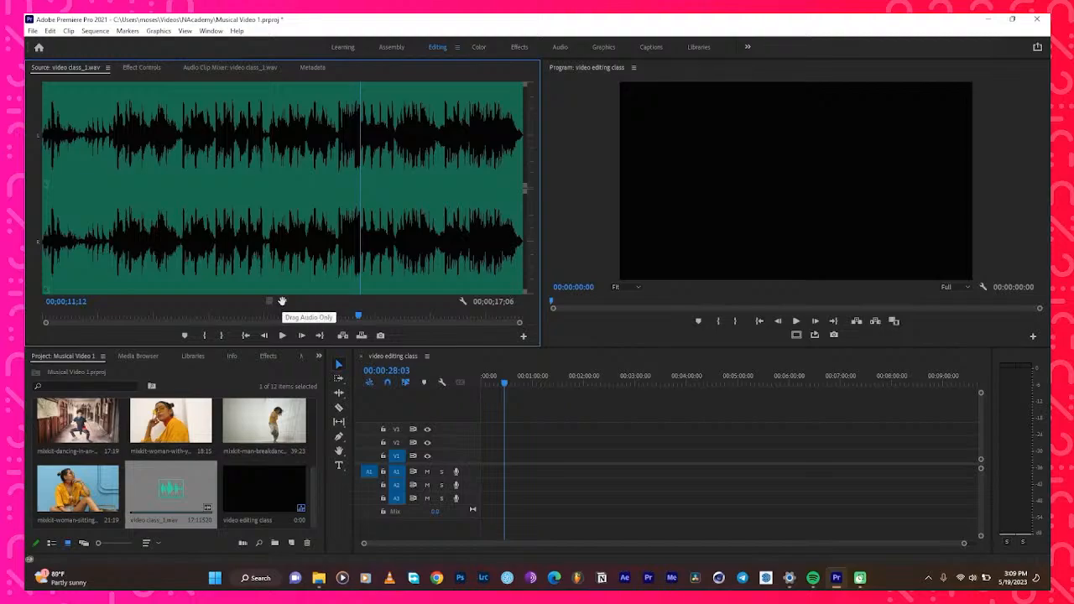
Place the audio of video class_1.wav on track A1 at the sequence start and play it back from the beginning
{"action": "left_click_drag", "start_coordinate": [282, 300], "coordinate": [485, 473]}
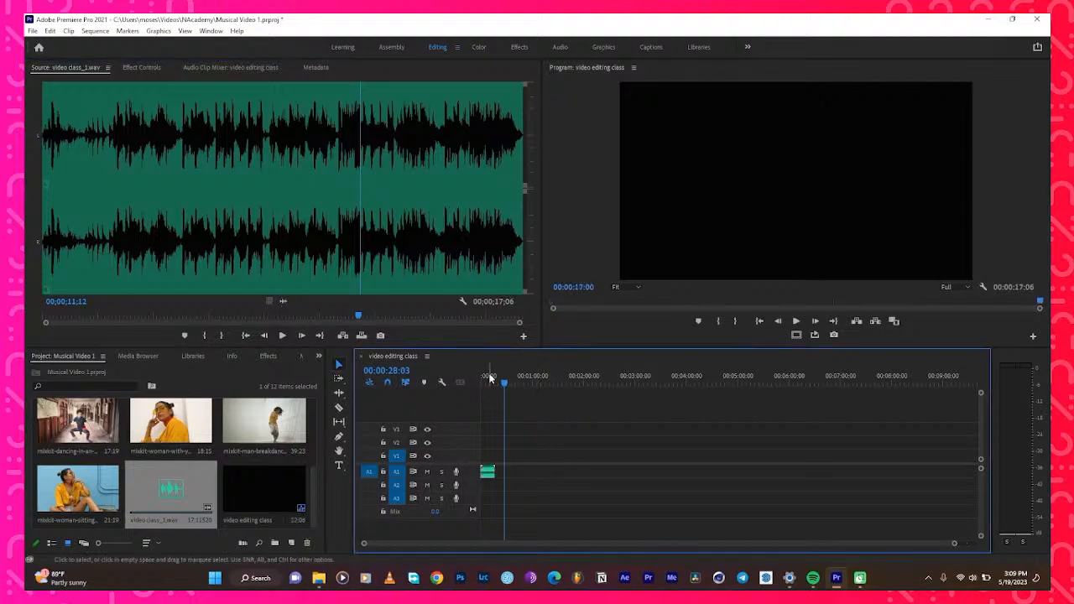
{"action": "left_click_drag", "start_coordinate": [501, 385], "coordinate": [480, 385]}
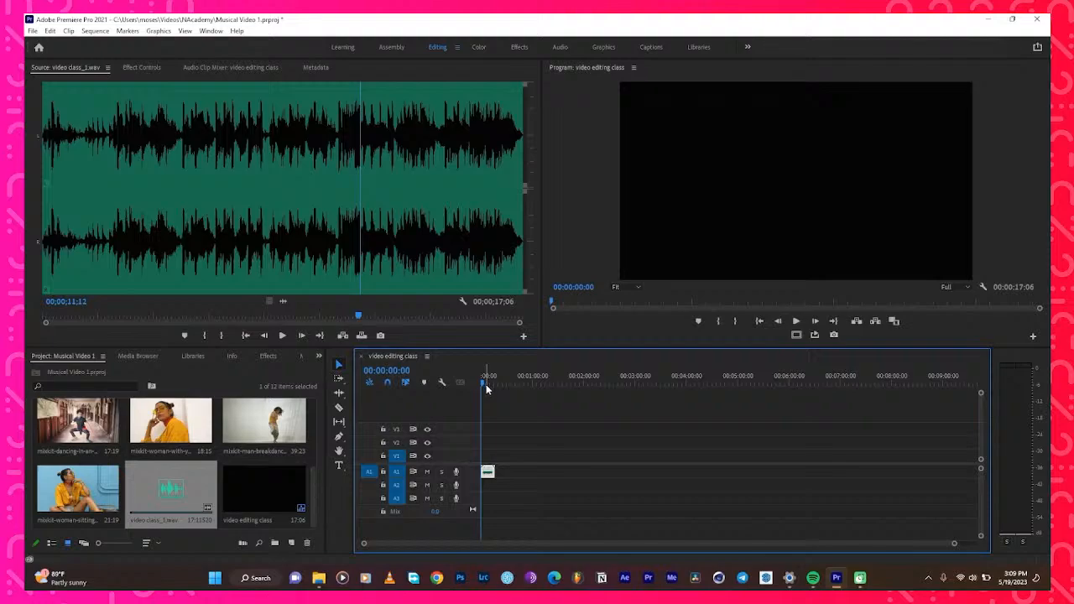
{"action": "key", "text": "space"}
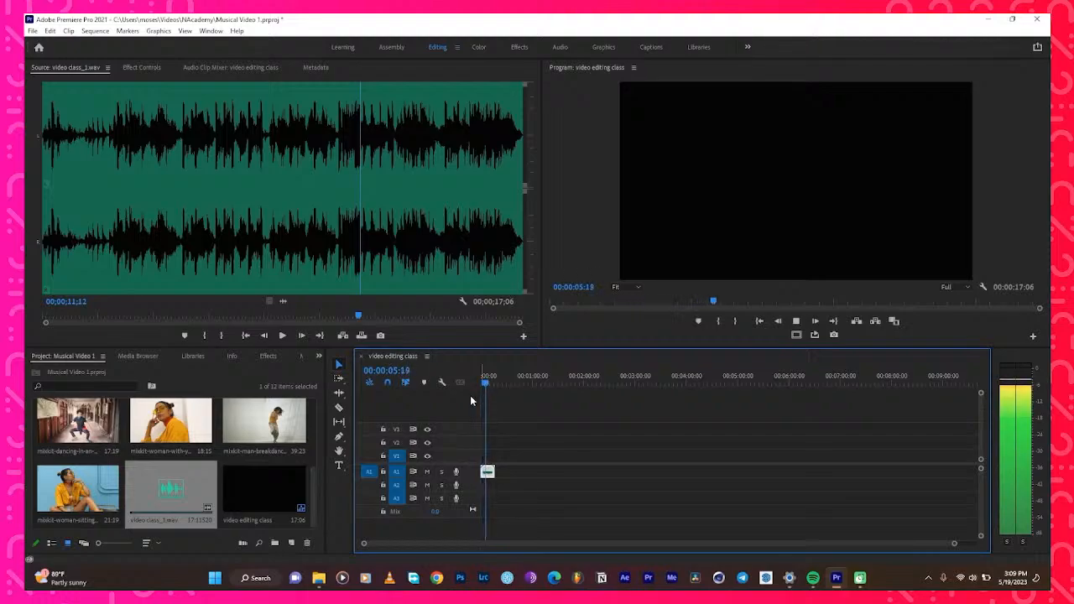
{"action": "key", "text": "space"}
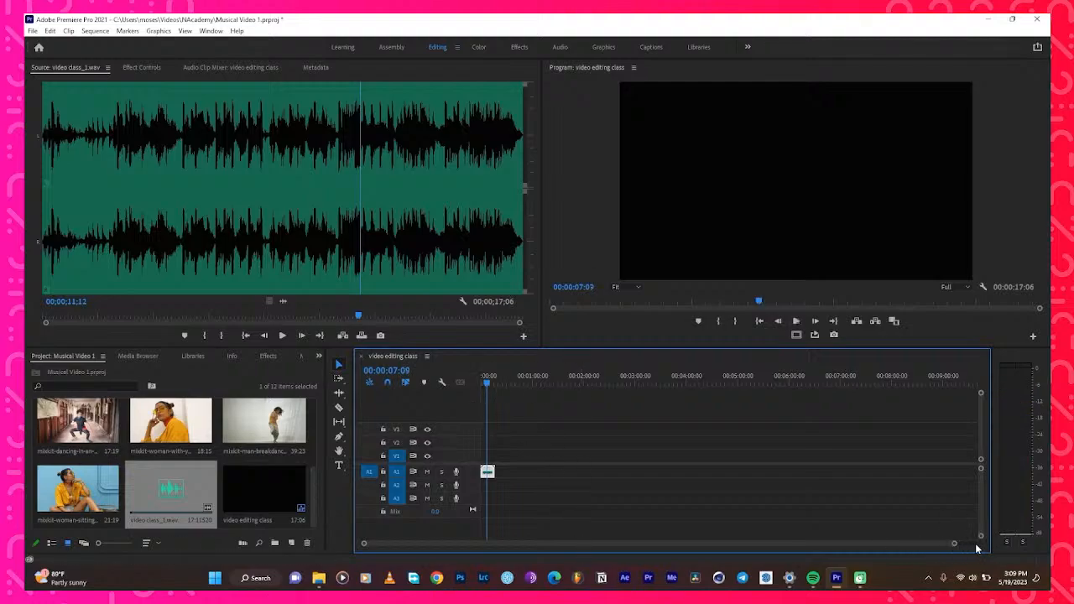
{"action": "left_click", "coordinate": [980, 577]}
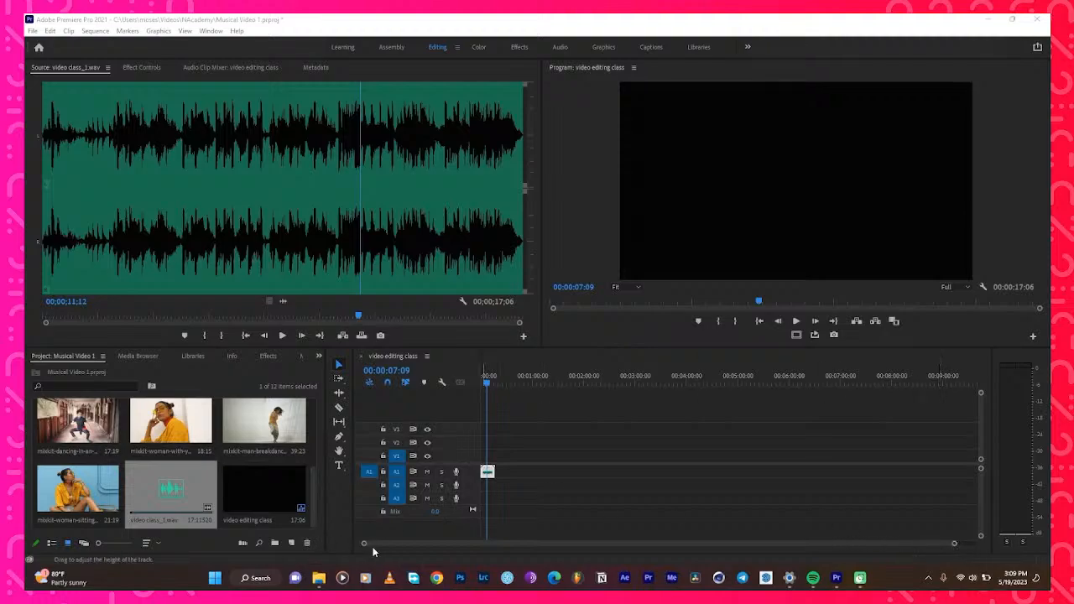
Zoom the timeline out and back in until the audio clip on track A1 spans most of its width
{"action": "left_click_drag", "start_coordinate": [364, 544], "coordinate": [588, 555]}
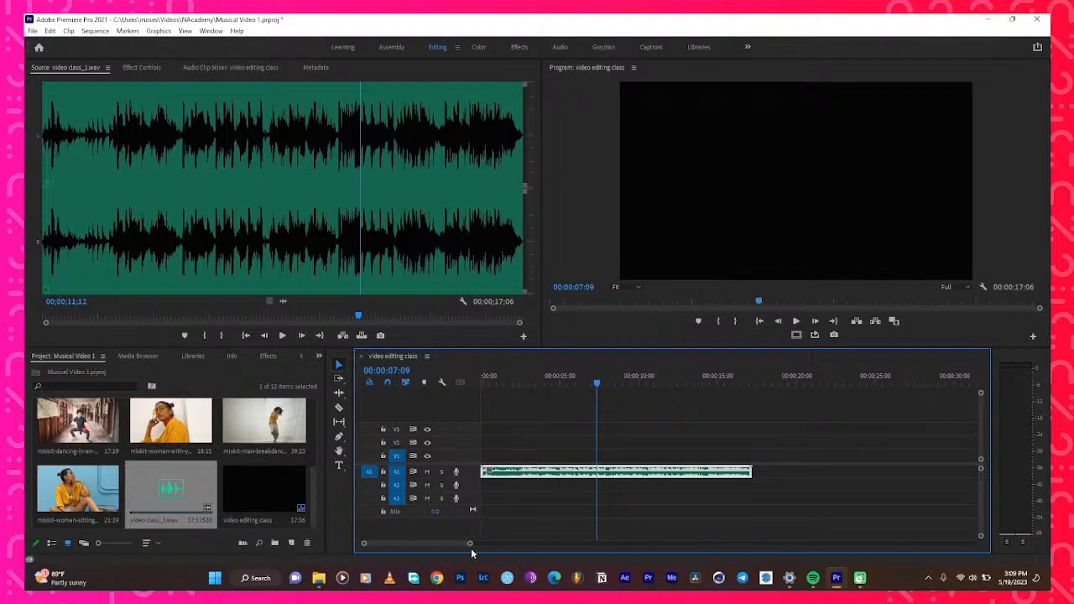
{"action": "left_click_drag", "start_coordinate": [470, 546], "coordinate": [830, 545]}
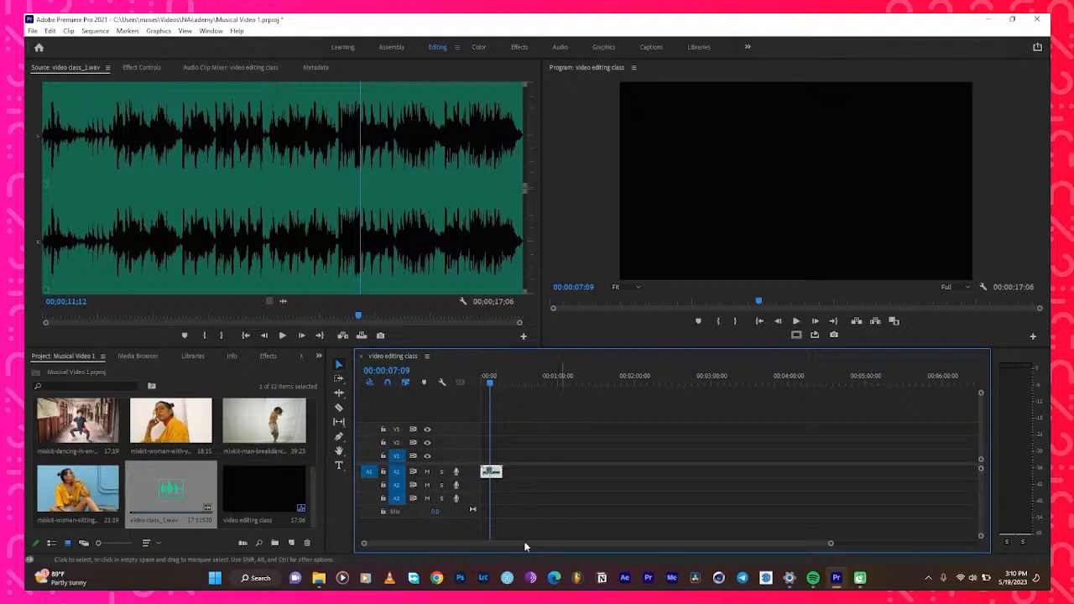
{"action": "left_click_drag", "start_coordinate": [372, 545], "coordinate": [544, 555]}
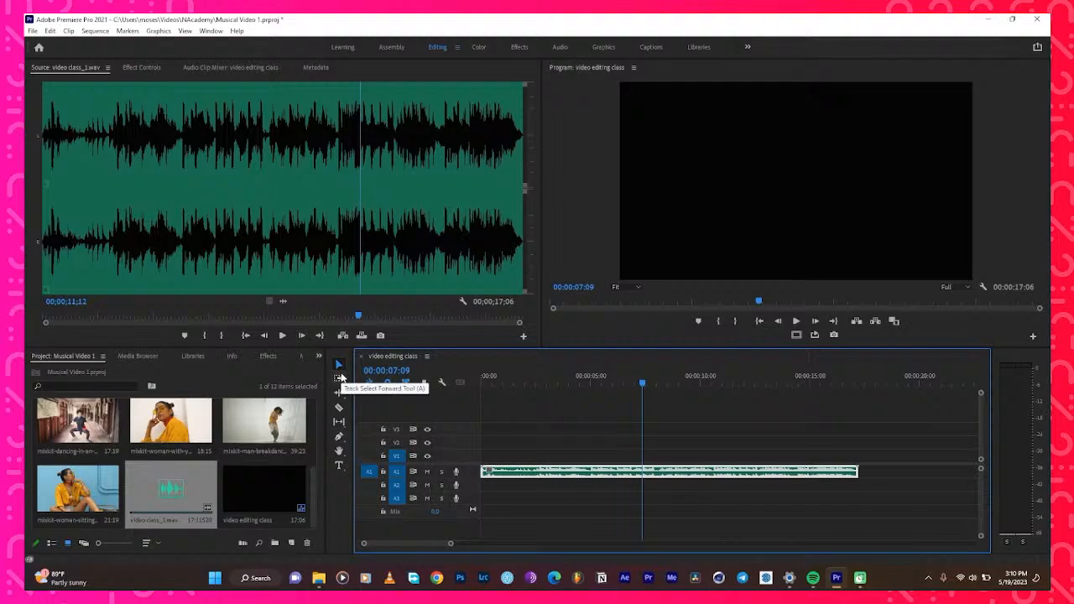
Load the mixkit contemporary dancer in neon-lit studio clip in the Source monitor and play it from the start
{"action": "scroll", "coordinate": [183, 436], "scroll_direction": "down", "scroll_amount": 3}
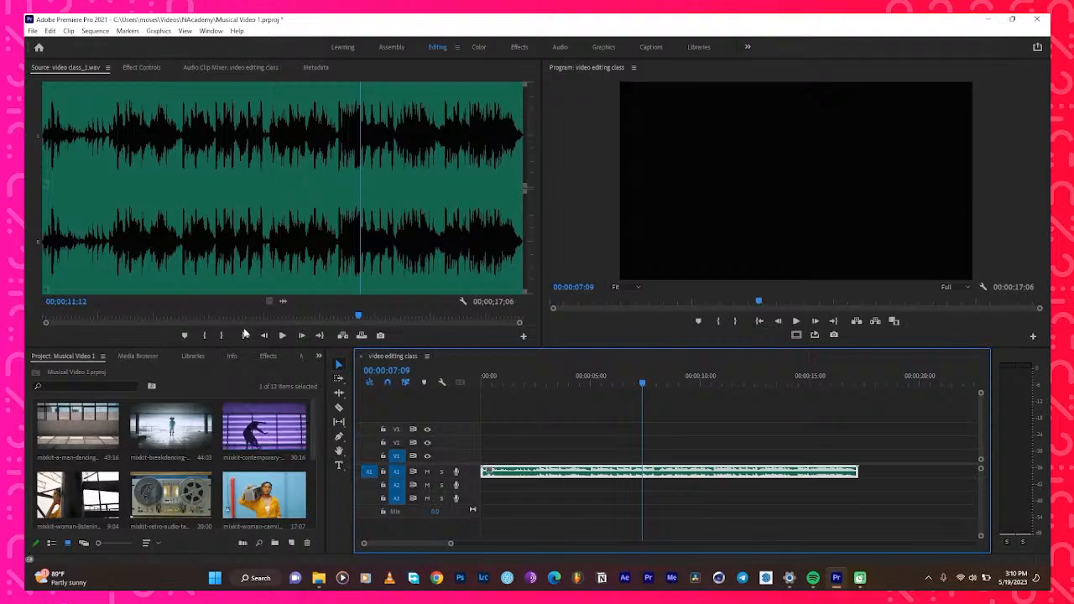
{"action": "left_click", "coordinate": [269, 436]}
{"action": "double_click", "coordinate": [268, 436]}
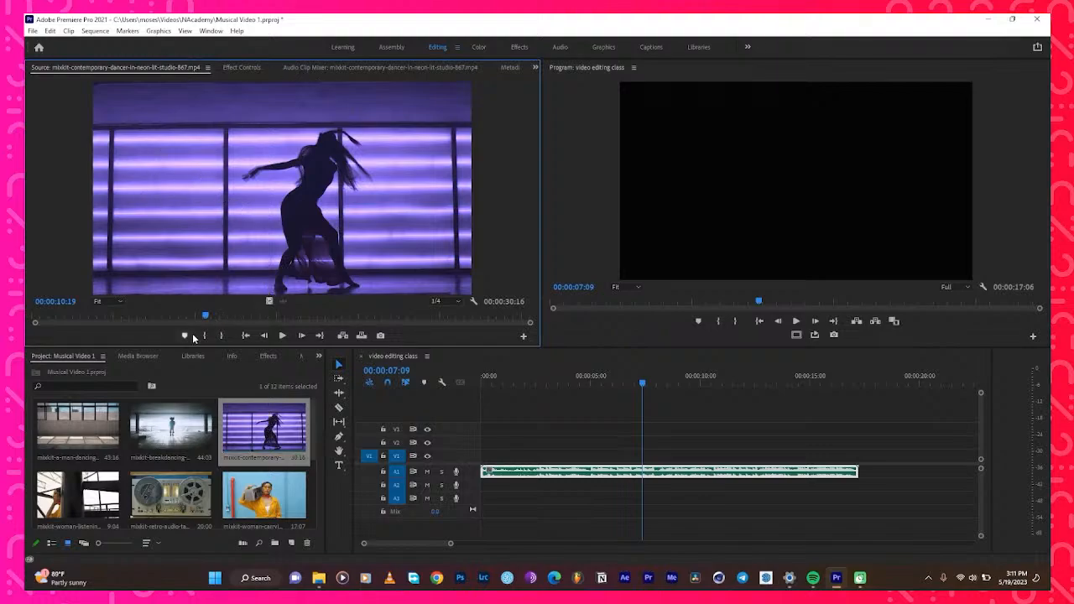
{"action": "key", "text": "Home"}
{"action": "left_click", "coordinate": [283, 335]}
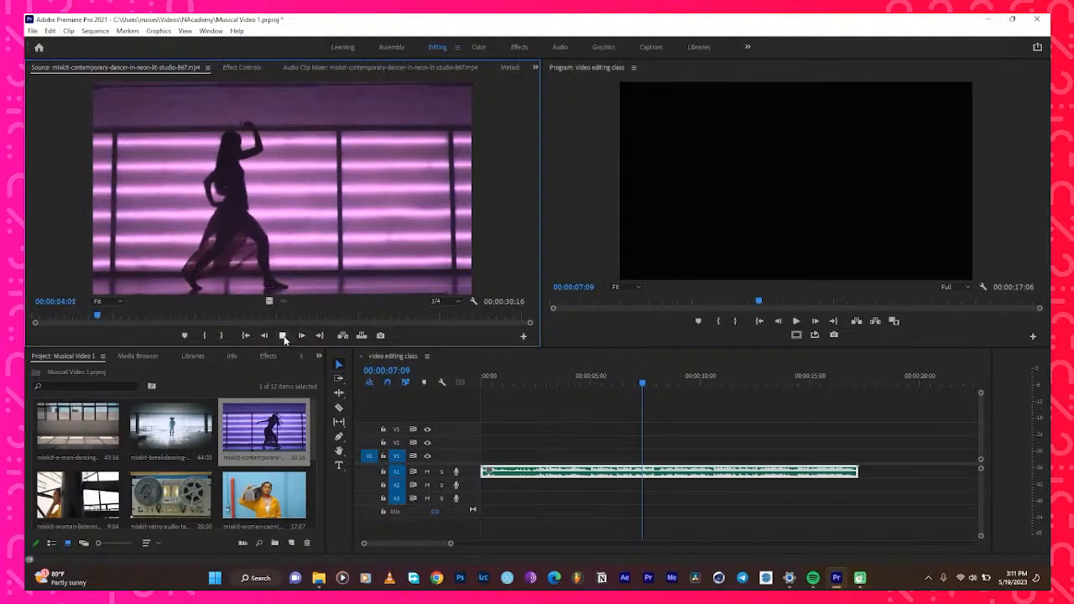
Place the contemporary dancer clip's video on track V1 at the sequence start and trim its beginning to 00:00:04:15
{"action": "left_click", "coordinate": [282, 336]}
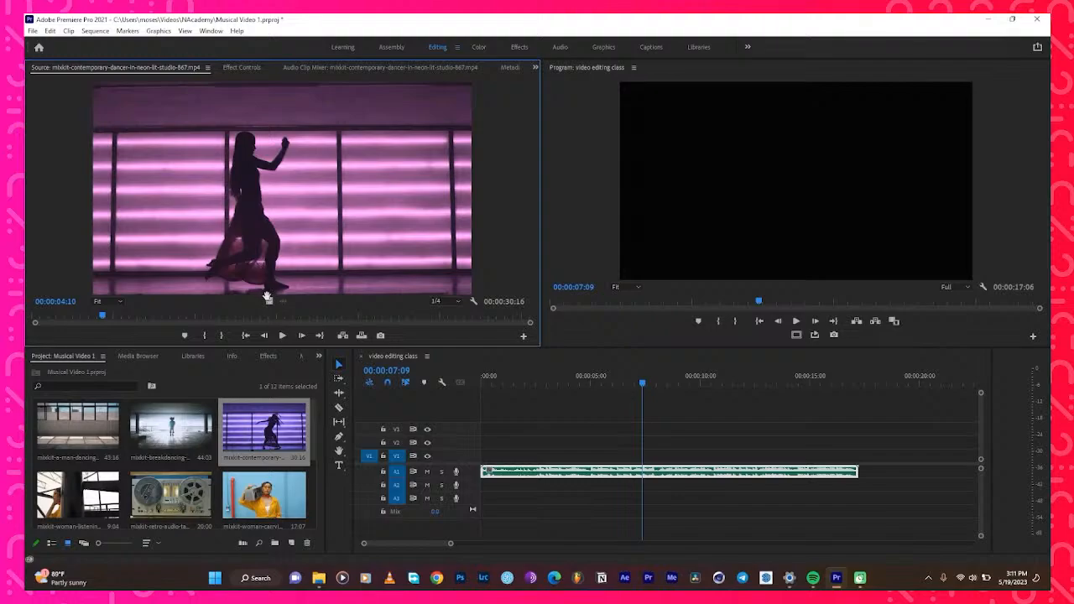
{"action": "left_click_drag", "start_coordinate": [342, 364], "coordinate": [471, 462]}
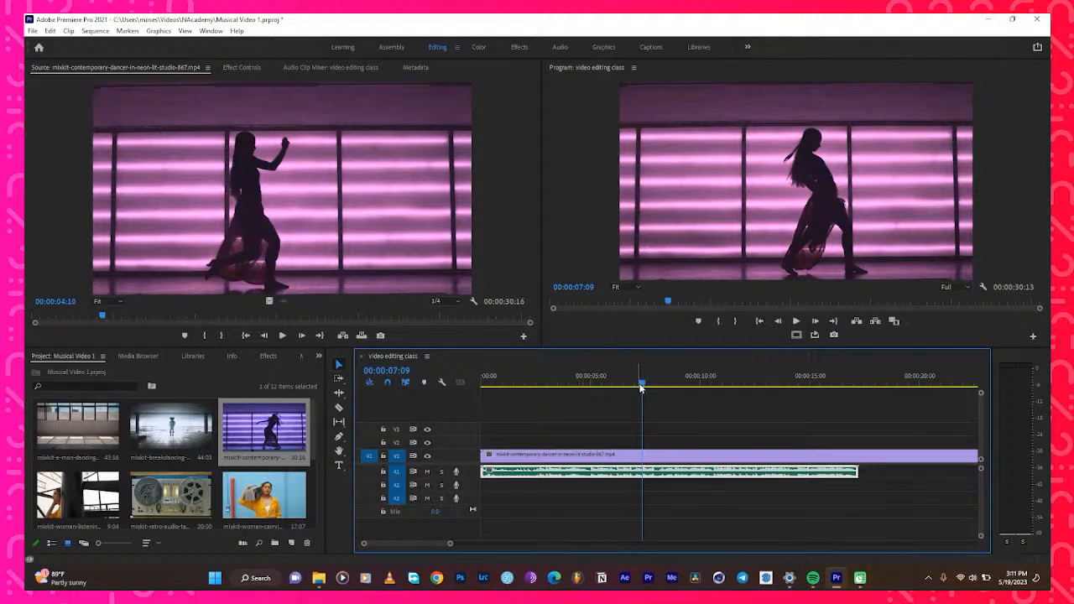
{"action": "left_click", "coordinate": [587, 382]}
{"action": "mouse_move", "coordinate": [573, 382]}
{"action": "left_mouse_down"}
{"action": "mouse_move", "coordinate": [520, 382]}
{"action": "mouse_move", "coordinate": [591, 388]}
{"action": "mouse_move", "coordinate": [567, 387]}
{"action": "mouse_move", "coordinate": [581, 387]}
{"action": "left_mouse_up"}
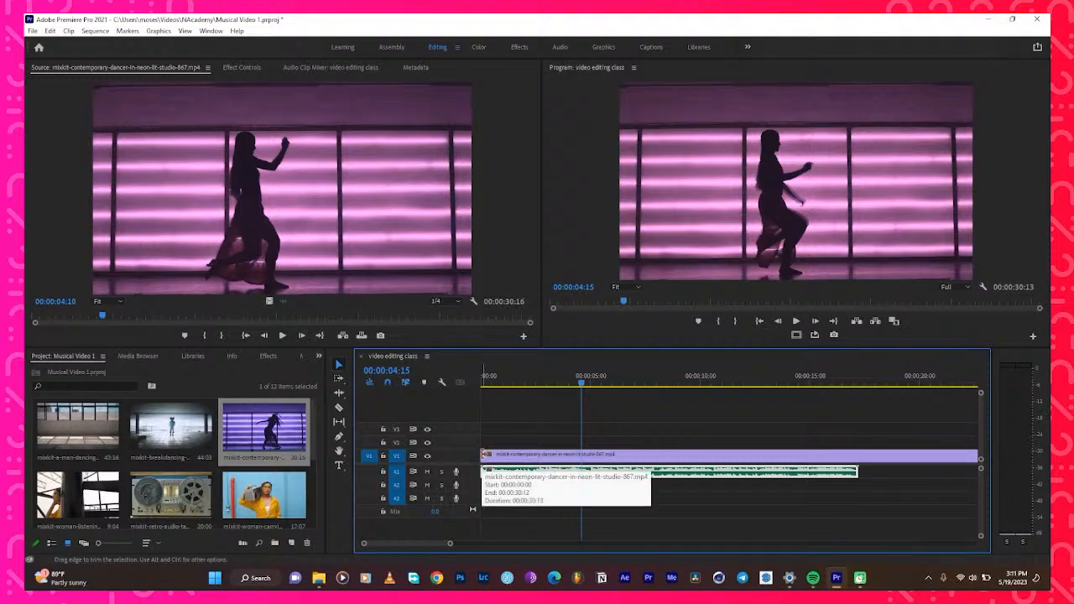
{"action": "left_click_drag", "start_coordinate": [483, 455], "coordinate": [581, 458]}
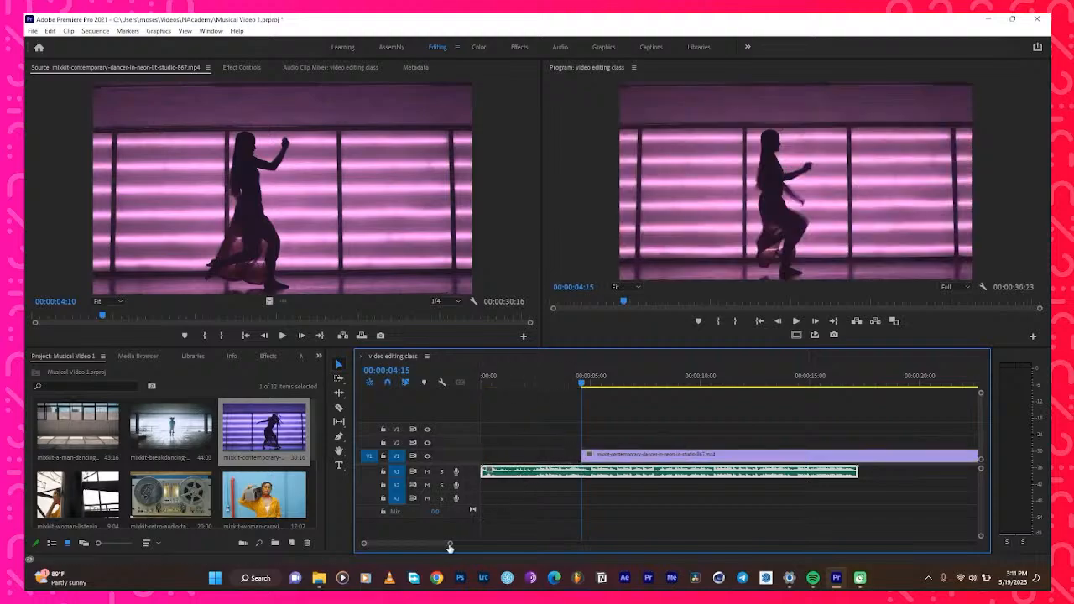
Trim the end of the dancer clip at about 8 seconds and move the shortened clip to the sequence start
{"action": "left_click_drag", "start_coordinate": [452, 544], "coordinate": [560, 540]}
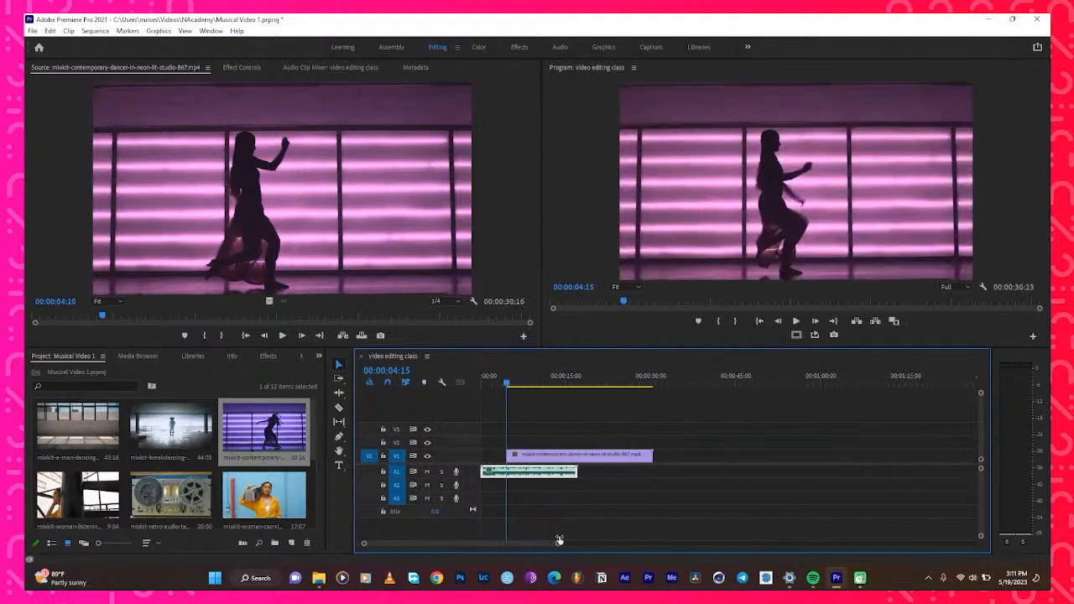
{"action": "left_click", "coordinate": [511, 383]}
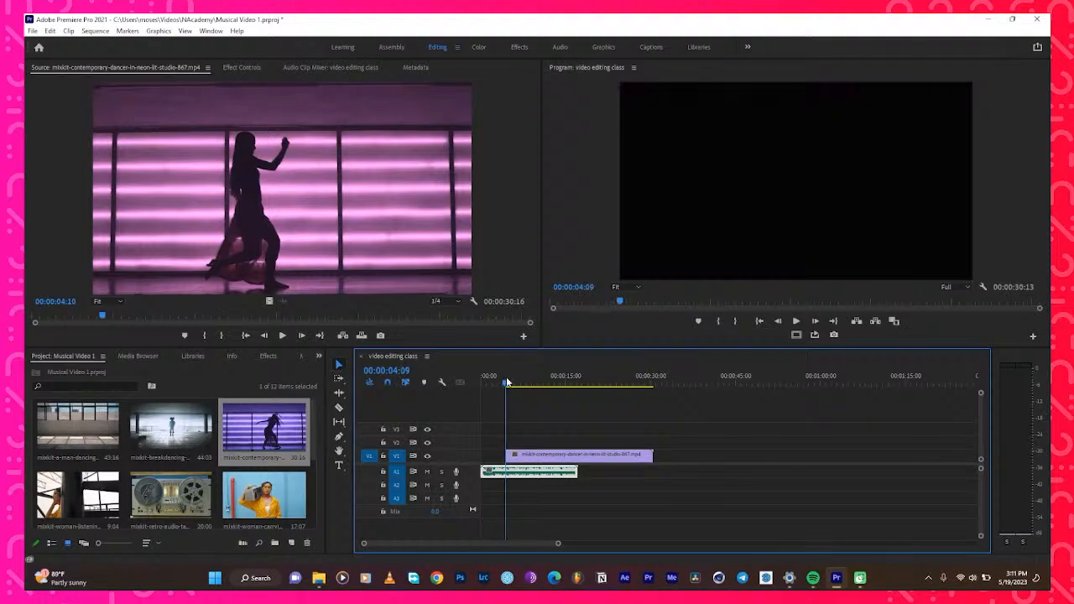
{"action": "mouse_move", "coordinate": [514, 383]}
{"action": "left_mouse_down"}
{"action": "mouse_move", "coordinate": [557, 383]}
{"action": "mouse_move", "coordinate": [519, 381]}
{"action": "left_mouse_up"}
{"action": "key", "text": "space"}
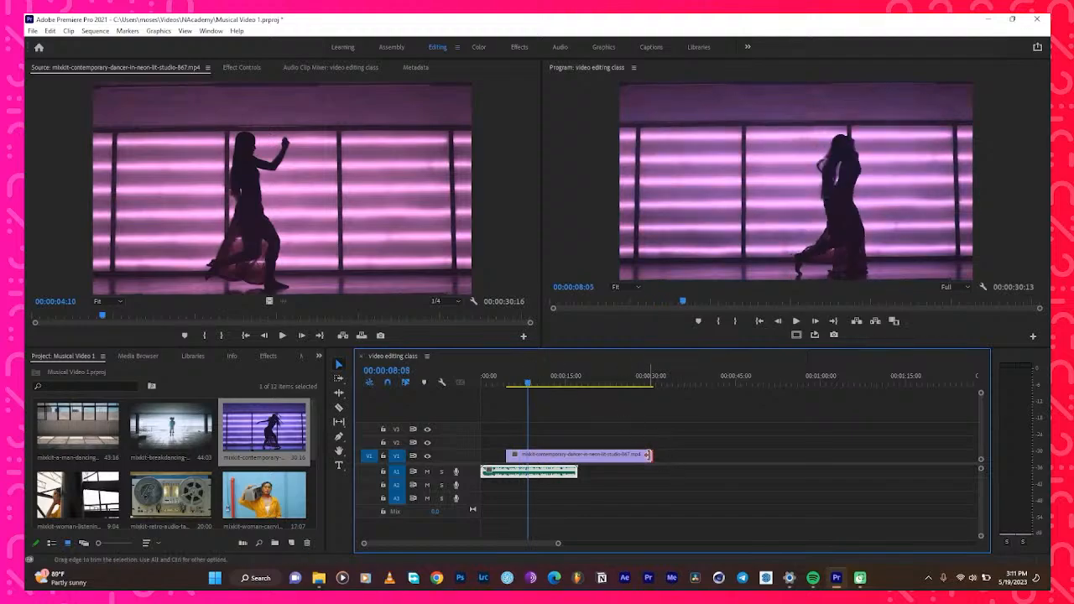
{"action": "left_click_drag", "start_coordinate": [647, 455], "coordinate": [454, 466]}
{"action": "key", "text": "Home"}
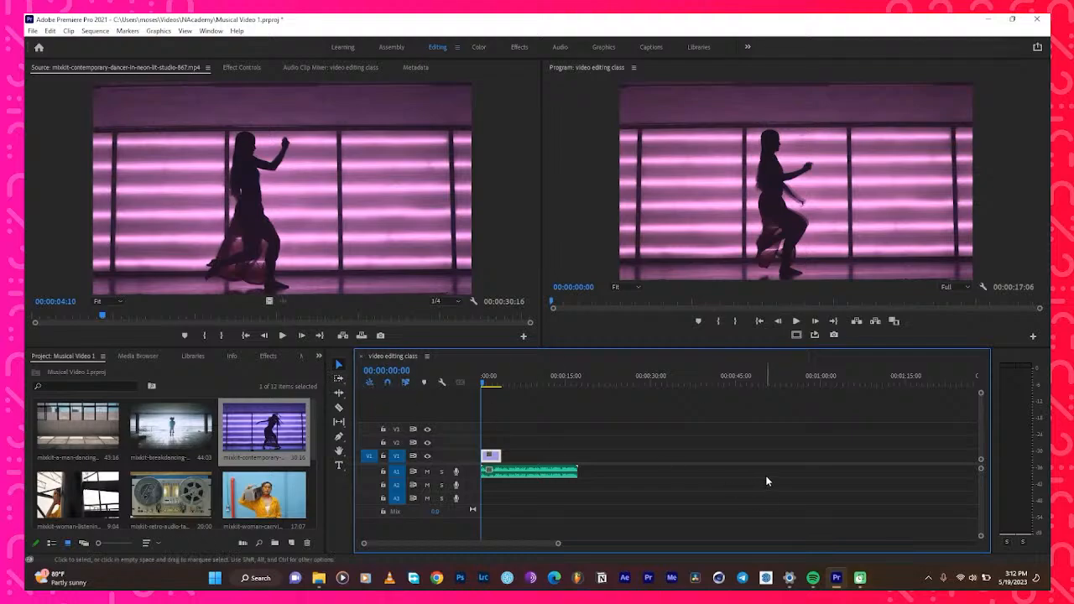
Play the shortened dancer clip with the music from the start and zoom the timeline in on it
{"action": "key", "text": "space"}
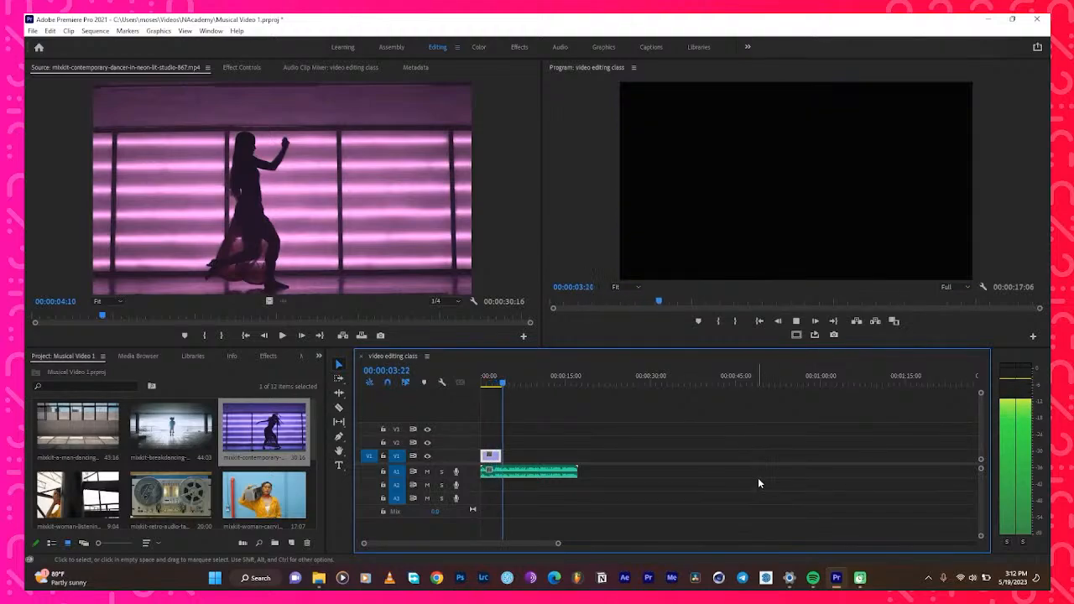
{"action": "key", "text": "space"}
{"action": "left_click_drag", "start_coordinate": [505, 384], "coordinate": [348, 413]}
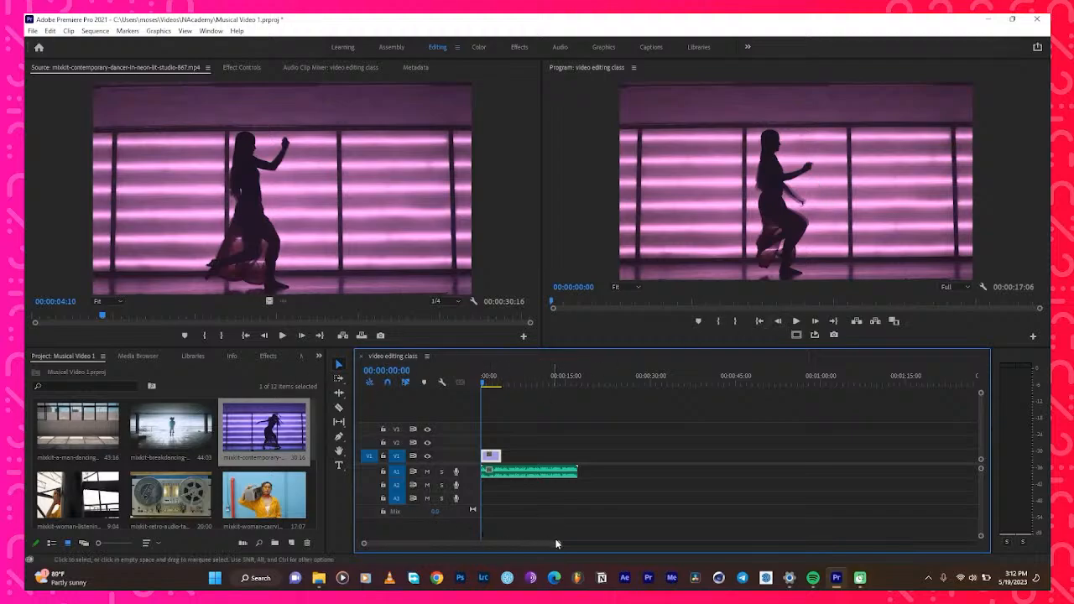
{"action": "left_click_drag", "start_coordinate": [559, 545], "coordinate": [399, 546]}
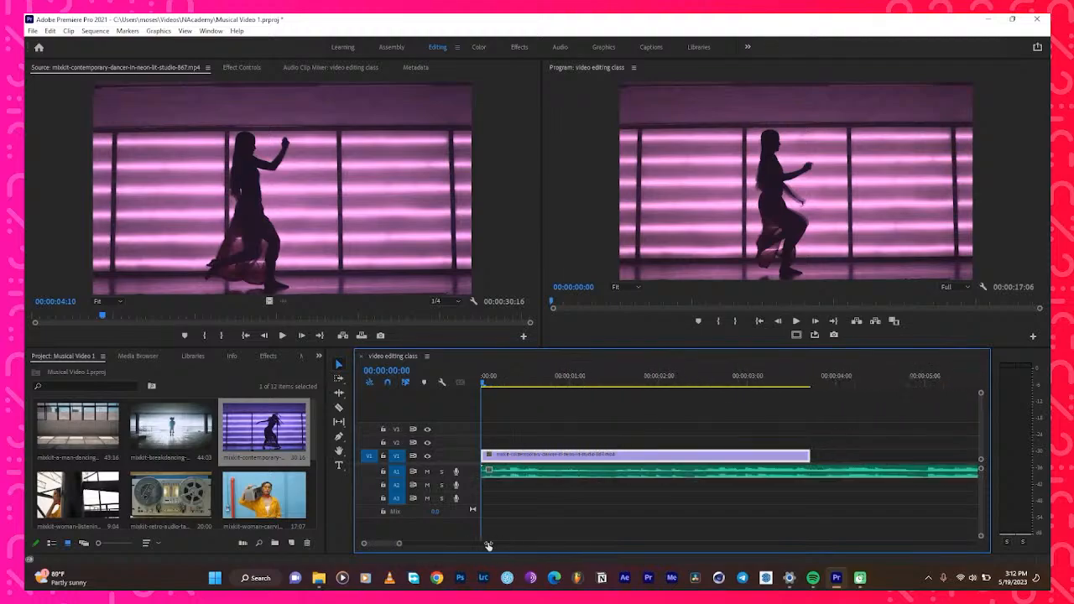
Replay the opening of the dancer clip several times against the music to locate the beat for the cut
{"action": "key", "text": "space"}
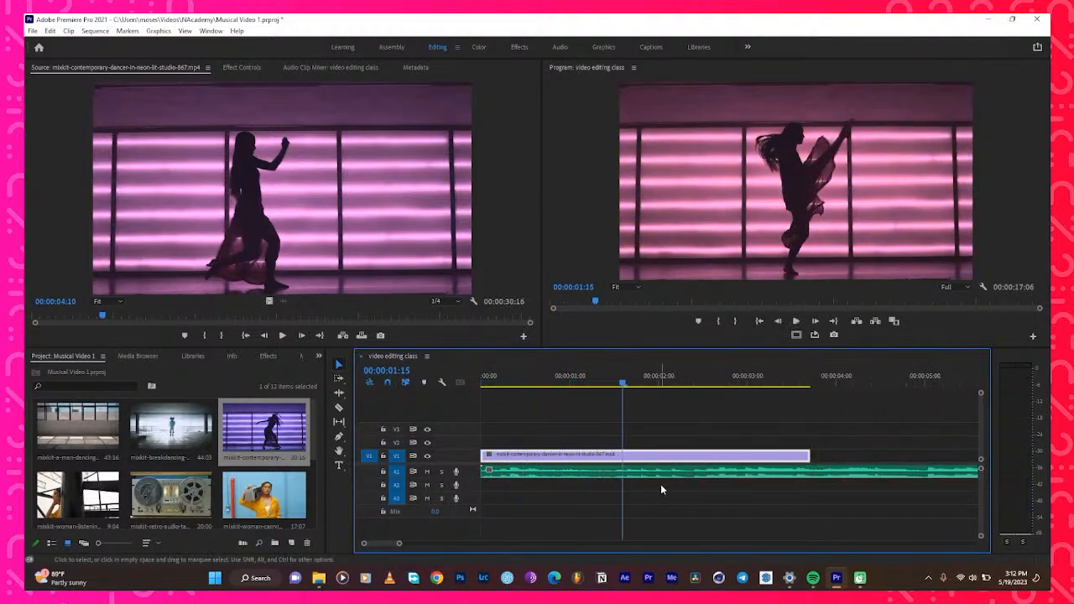
{"action": "key", "text": "space"}
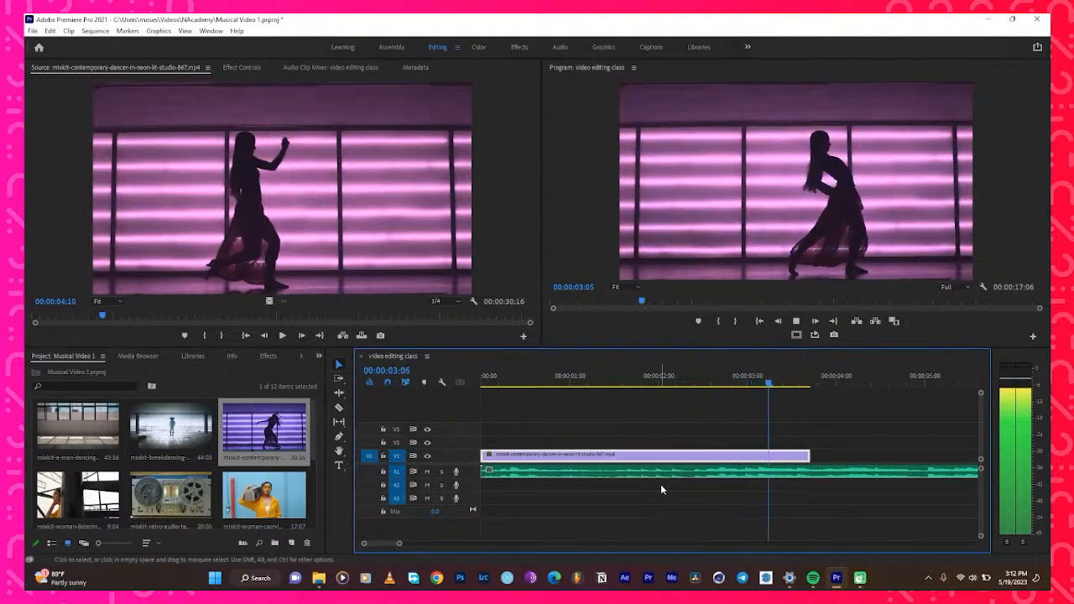
{"action": "left_click_drag", "start_coordinate": [769, 383], "coordinate": [328, 443]}
{"action": "key", "text": "space"}
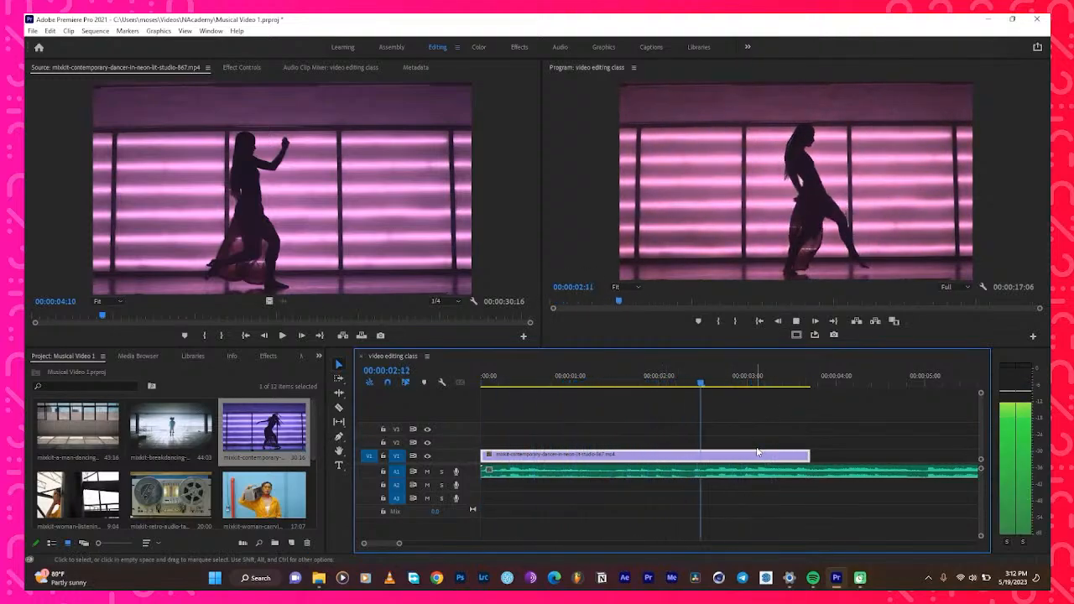
{"action": "key", "text": "space"}
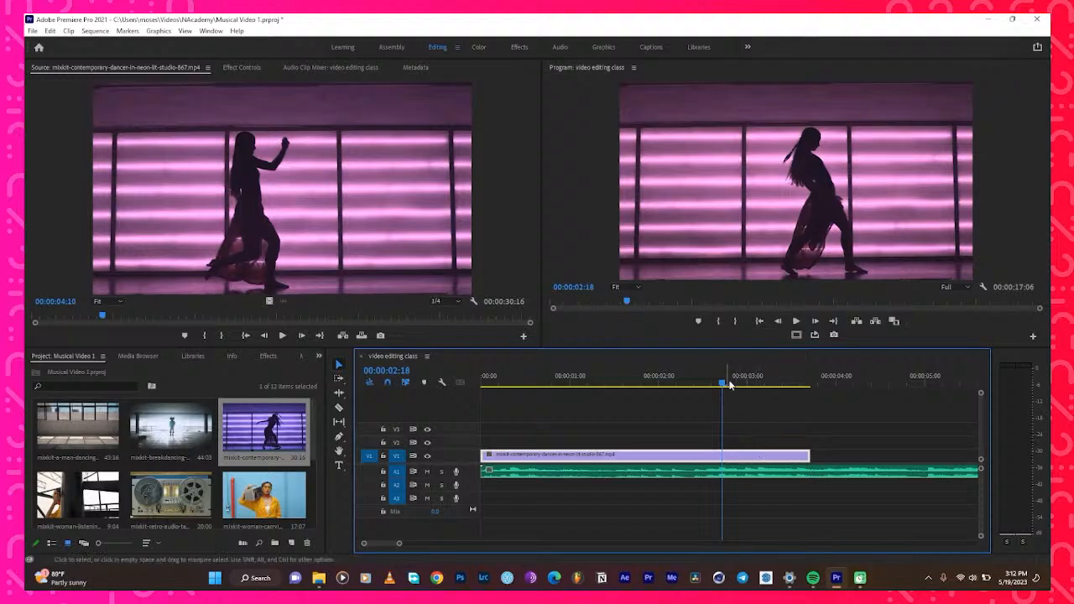
{"action": "left_click_drag", "start_coordinate": [722, 384], "coordinate": [566, 386]}
{"action": "key", "text": "space"}
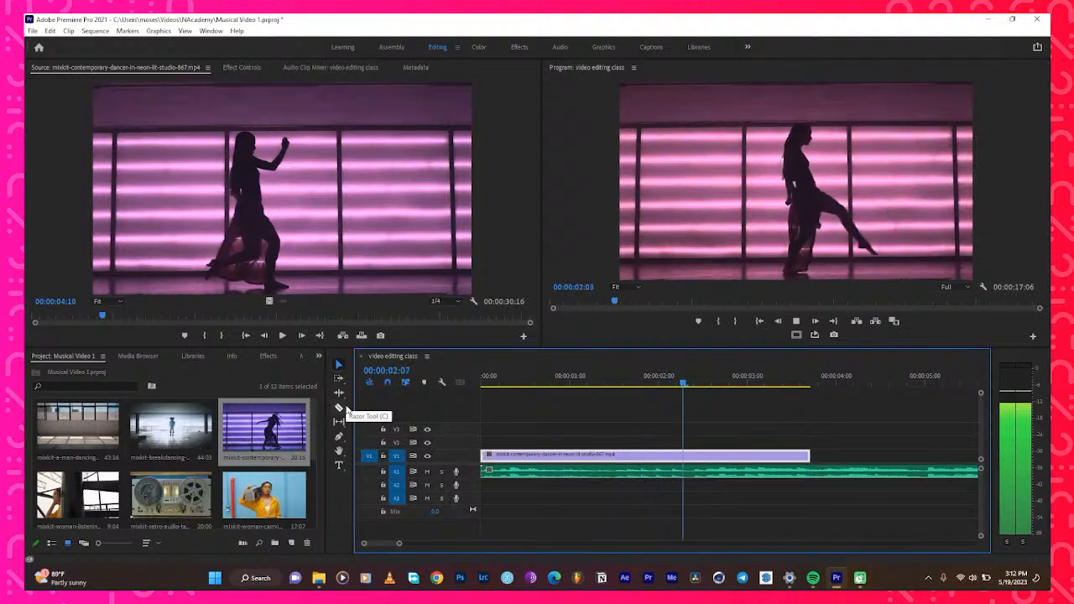
{"action": "key", "text": "space"}
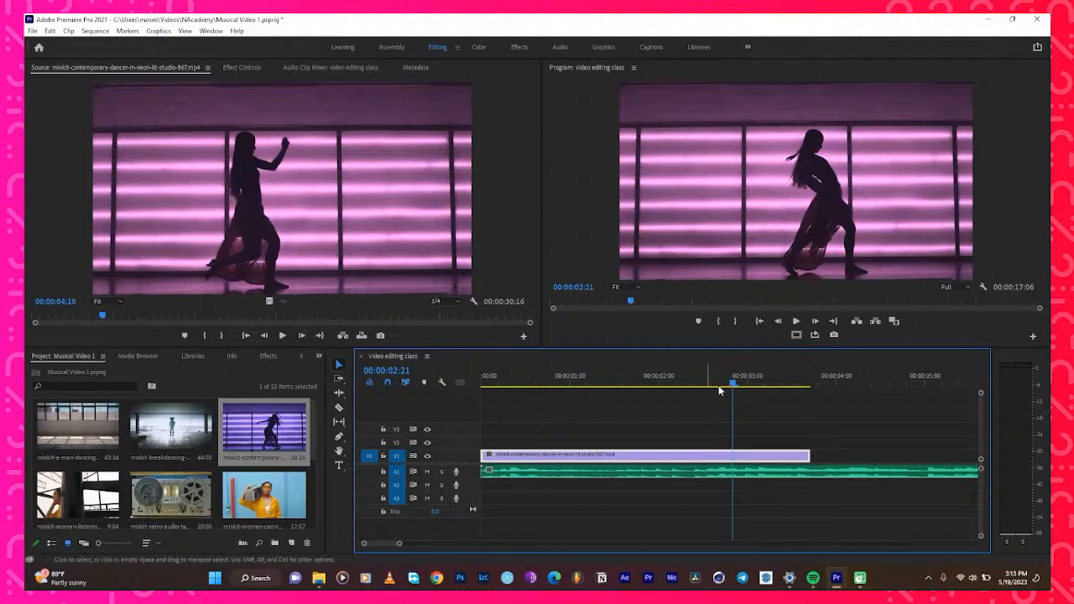
Expand track A1 to show its waveform and trim the dancer clip's end to the beat at 00:00:02:17
{"action": "left_click_drag", "start_coordinate": [733, 383], "coordinate": [654, 383]}
{"action": "left_click", "coordinate": [570, 383]}
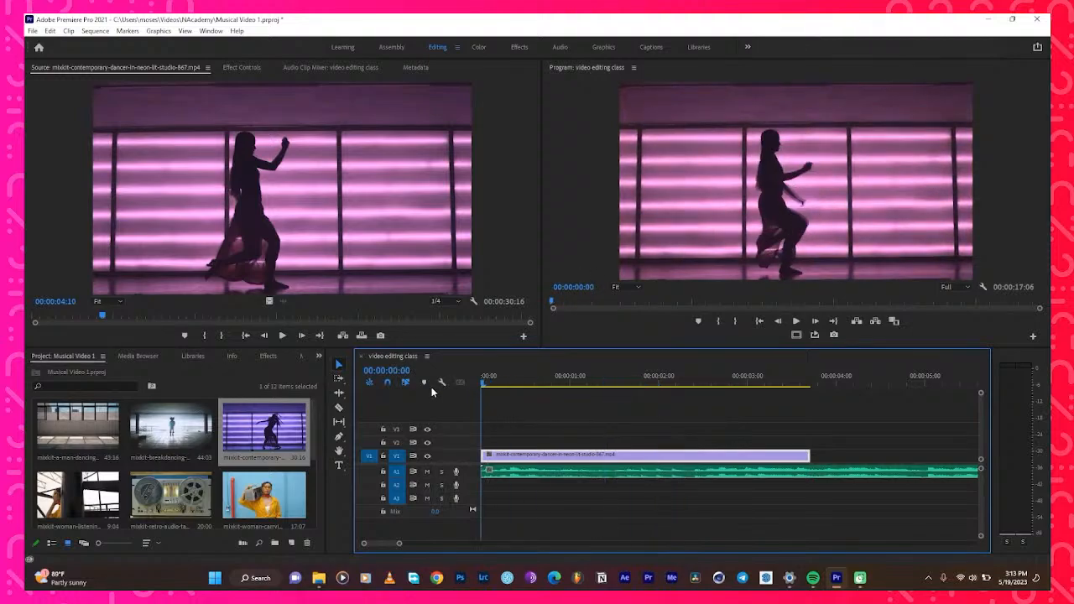
{"action": "key", "text": "space"}
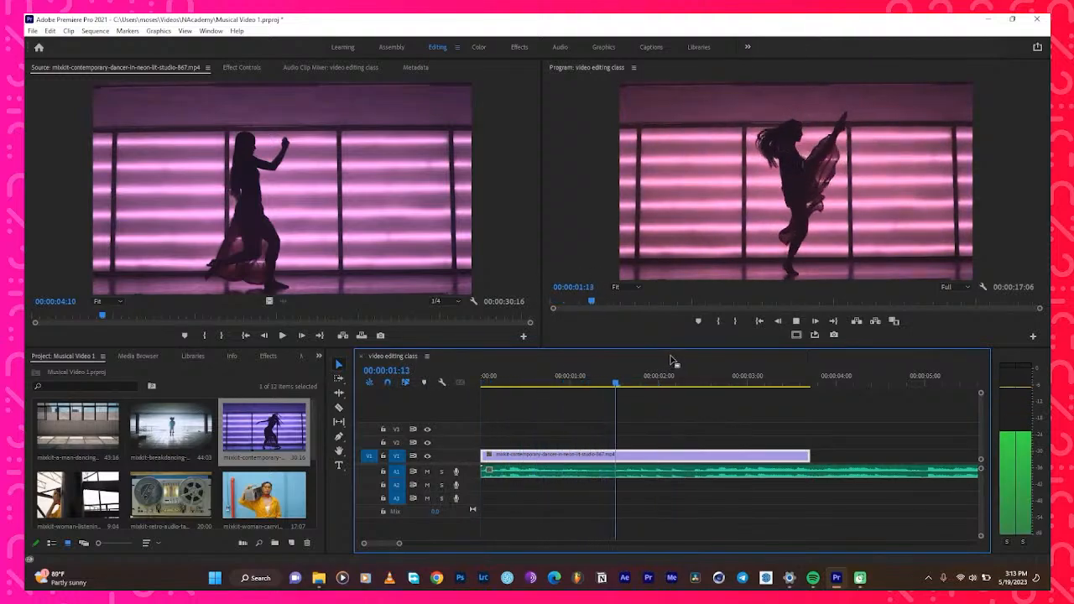
{"action": "key", "text": "space"}
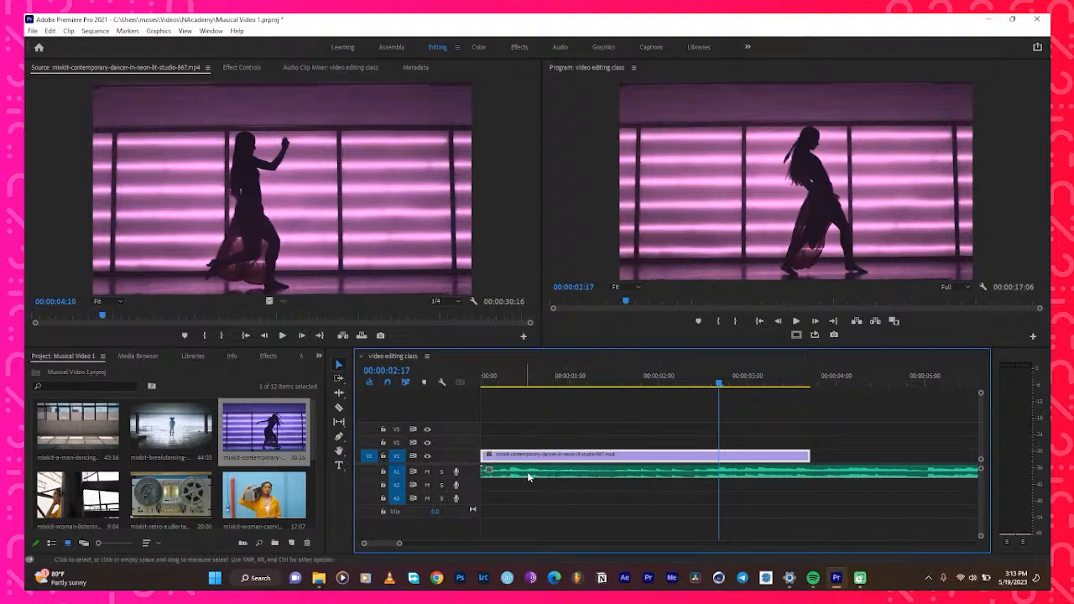
{"action": "double_click", "coordinate": [473, 475]}
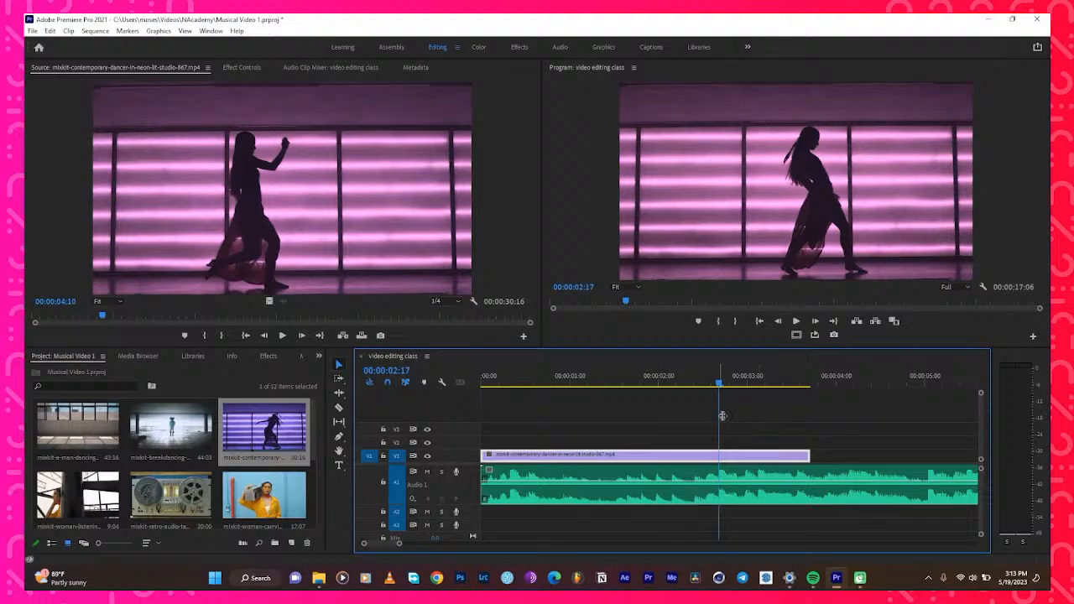
{"action": "left_click_drag", "start_coordinate": [707, 387], "coordinate": [720, 412]}
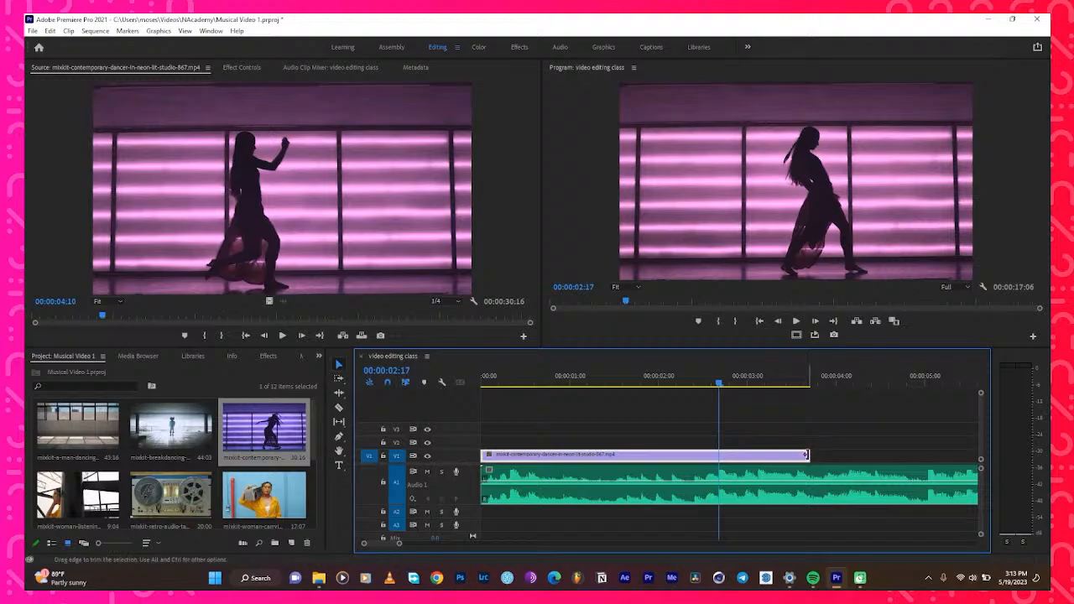
{"action": "left_click_drag", "start_coordinate": [808, 455], "coordinate": [718, 458]}
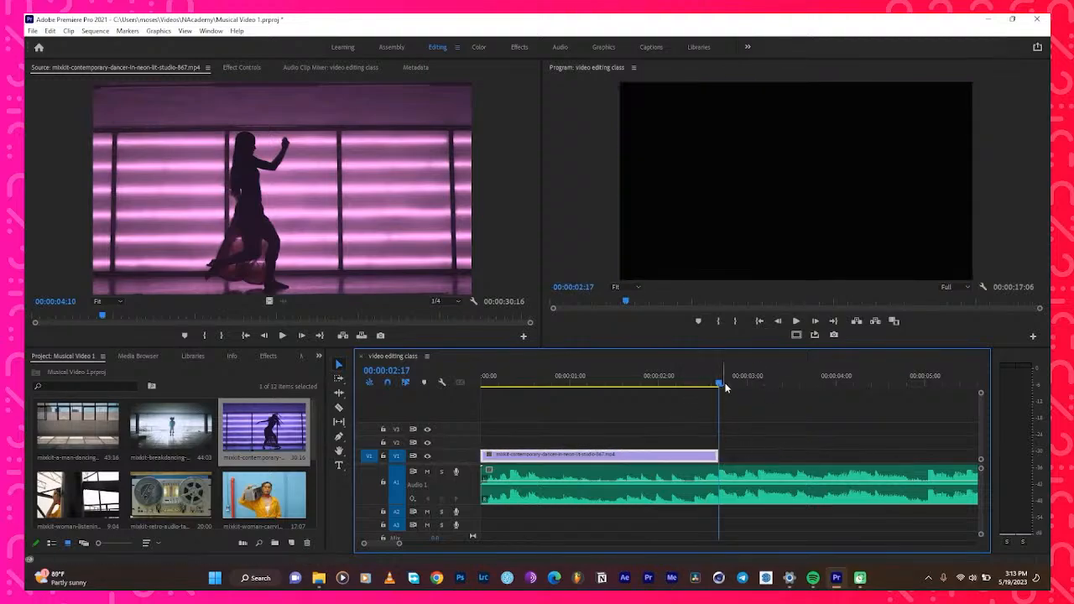
Play the sequence from the start to check where the trimmed dancer clip ends against the music
{"action": "key", "text": "Home"}
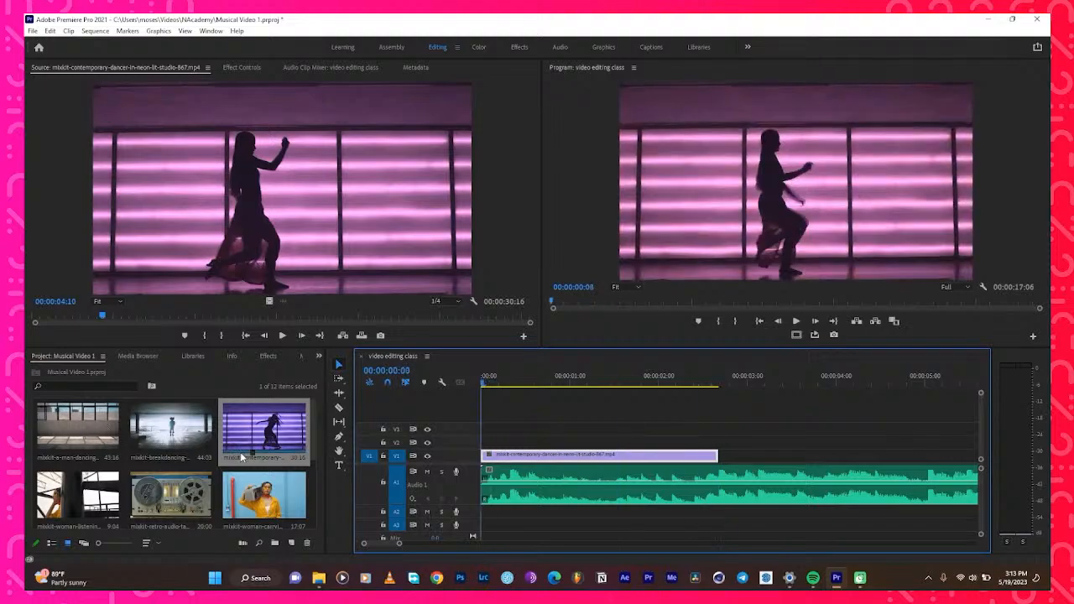
{"action": "key", "text": "space"}
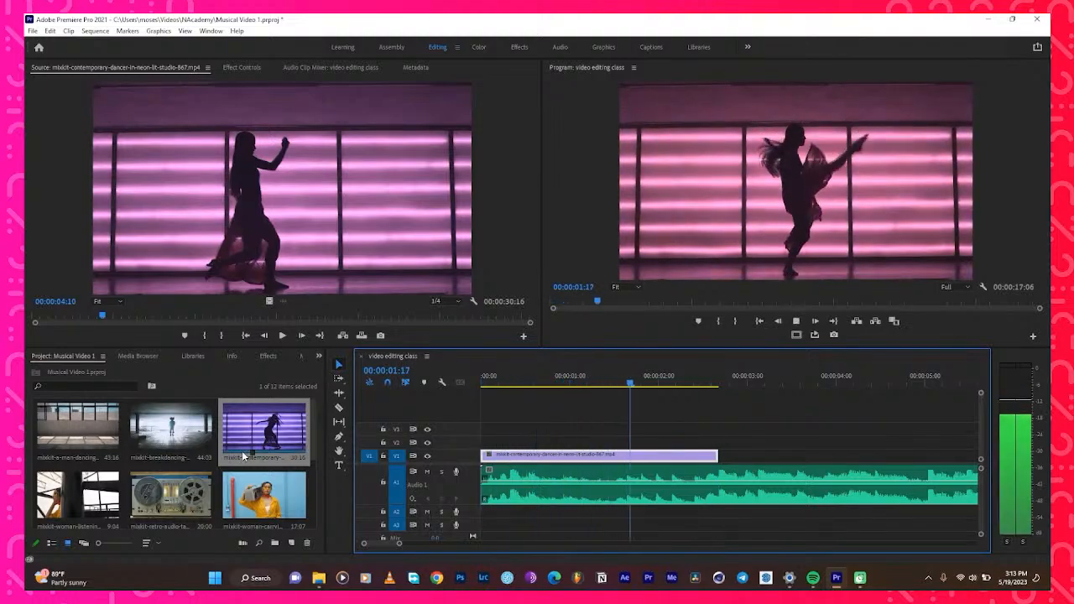
{"action": "key", "text": "space"}
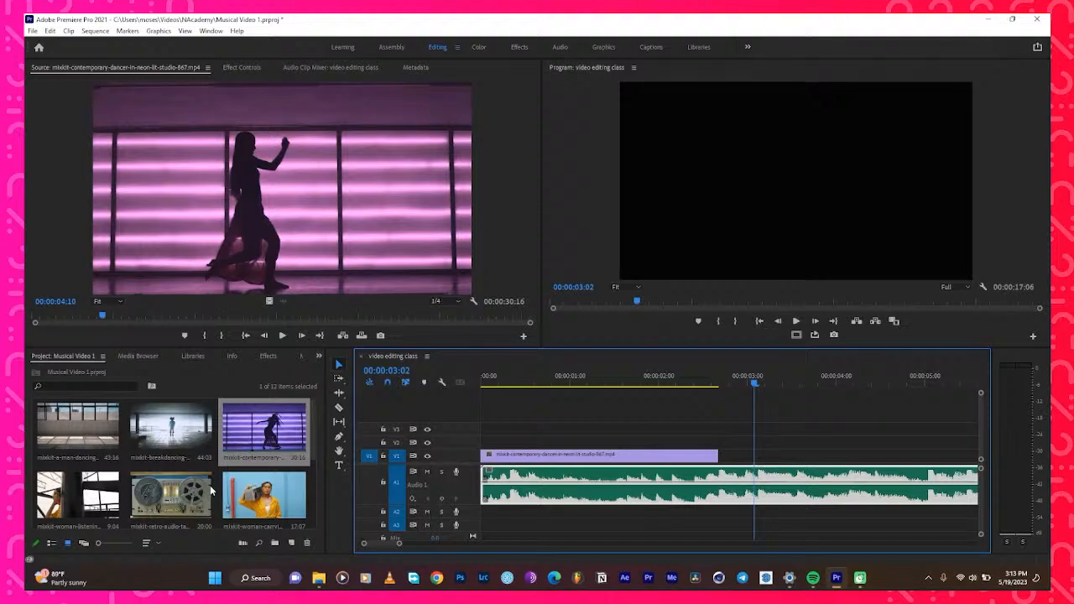
Load the mixkit retro audio tape recorder in motion clip in the Source monitor and play it from its start
{"action": "left_click", "coordinate": [185, 505]}
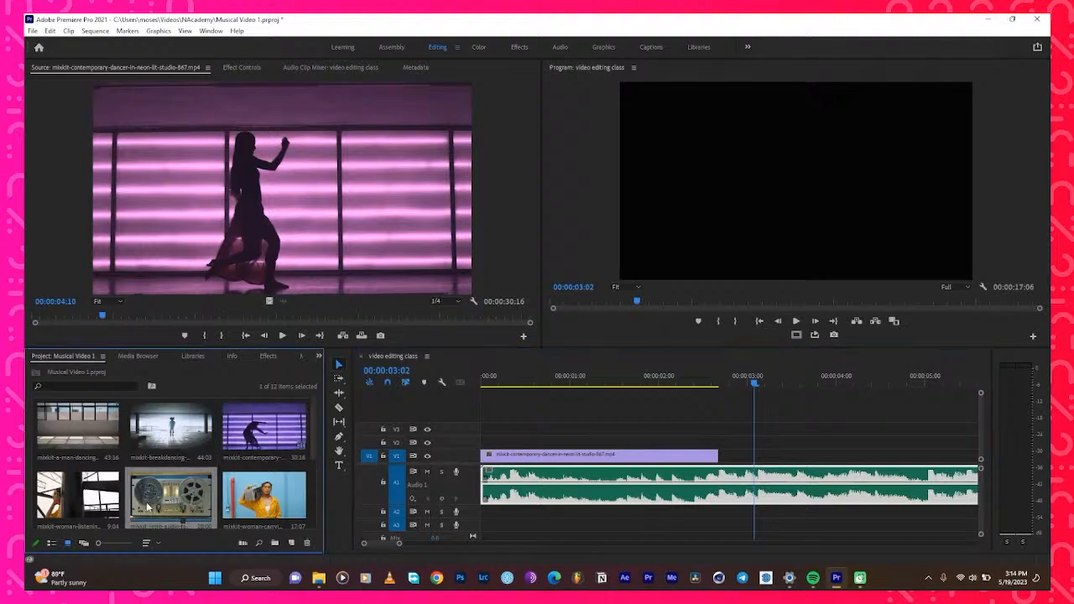
{"action": "double_click", "coordinate": [148, 506]}
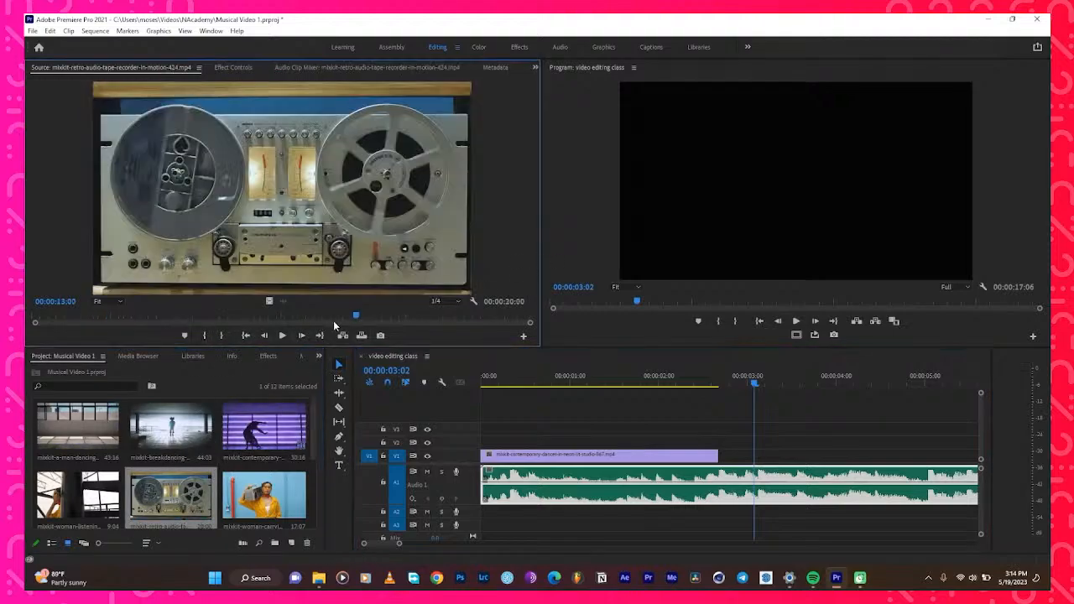
{"action": "left_click_drag", "start_coordinate": [356, 316], "coordinate": [26, 355]}
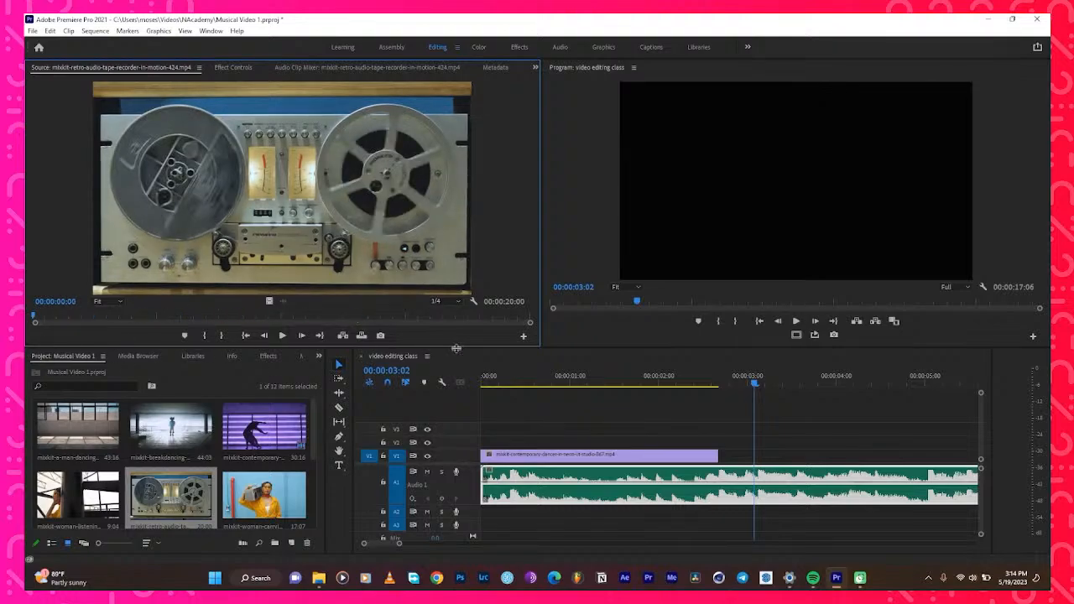
{"action": "key", "text": "space"}
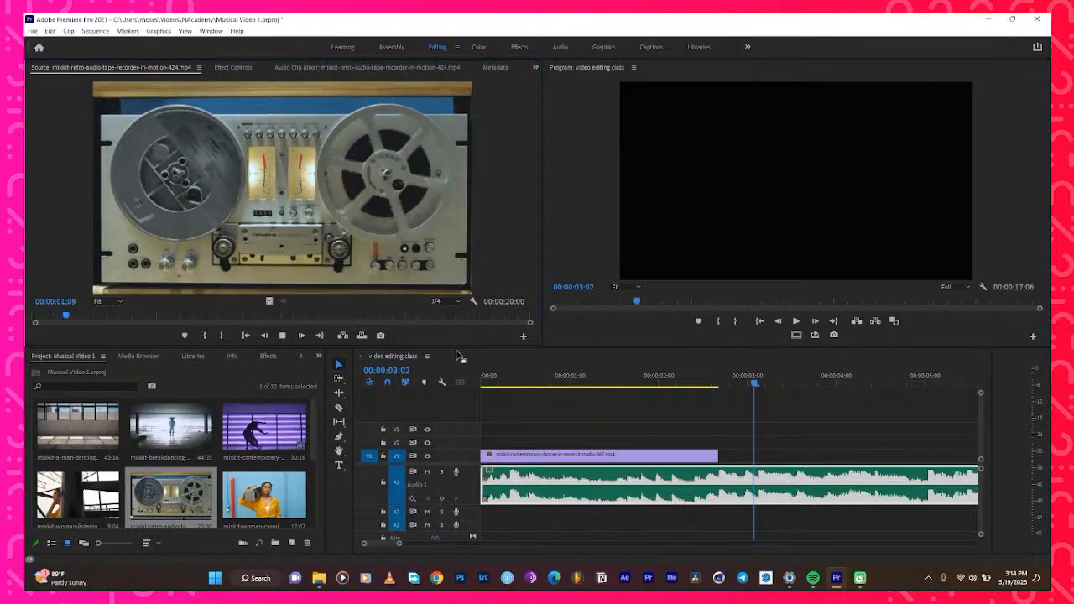
Mark a range ending at 00:00:06:02 in the woman listening to urban music clip and place it on V1 directly after the dancer clip
{"action": "double_click", "coordinate": [81, 498]}
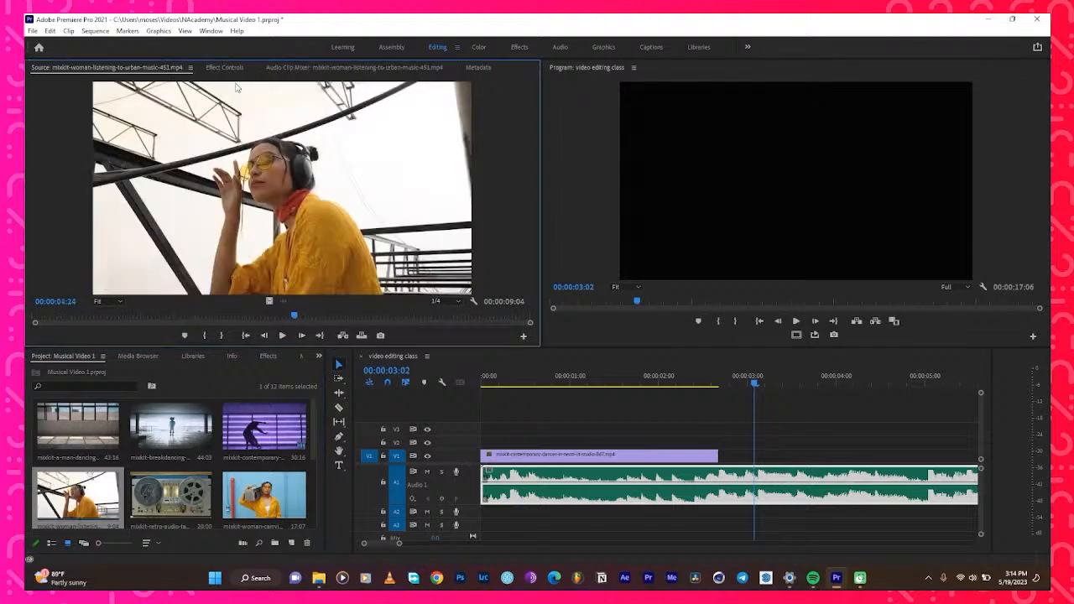
{"action": "left_click_drag", "start_coordinate": [295, 317], "coordinate": [365, 326]}
{"action": "key", "text": "i"}
{"action": "key", "text": "o"}
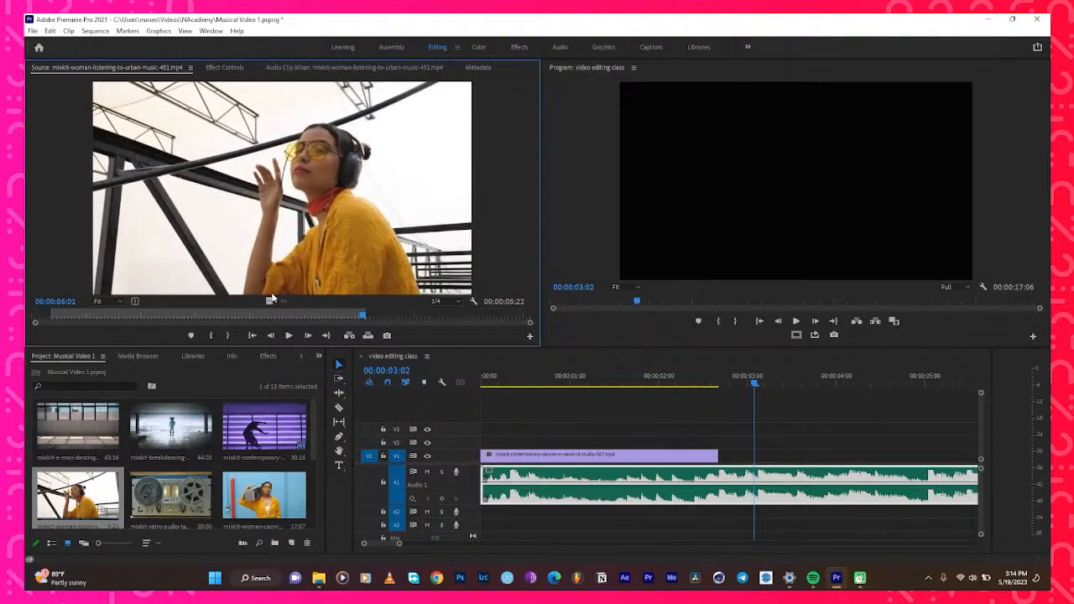
{"action": "left_click_drag", "start_coordinate": [356, 370], "coordinate": [731, 463]}
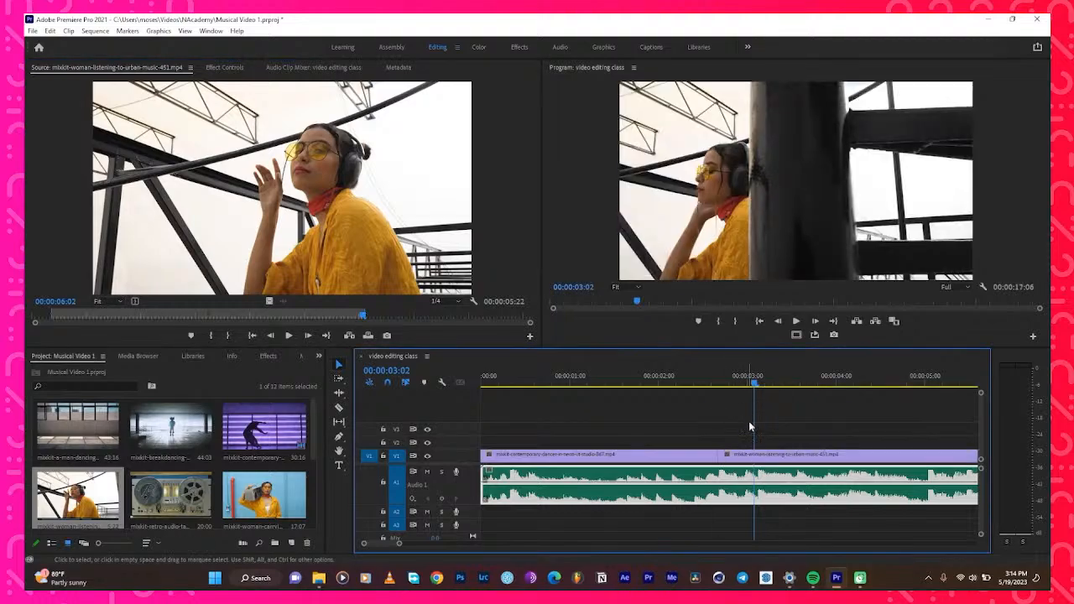
Play the sequence from the start to check the cut from the dancer clip to the woman listening to music
{"action": "left_click", "coordinate": [647, 382]}
{"action": "key", "text": "Home"}
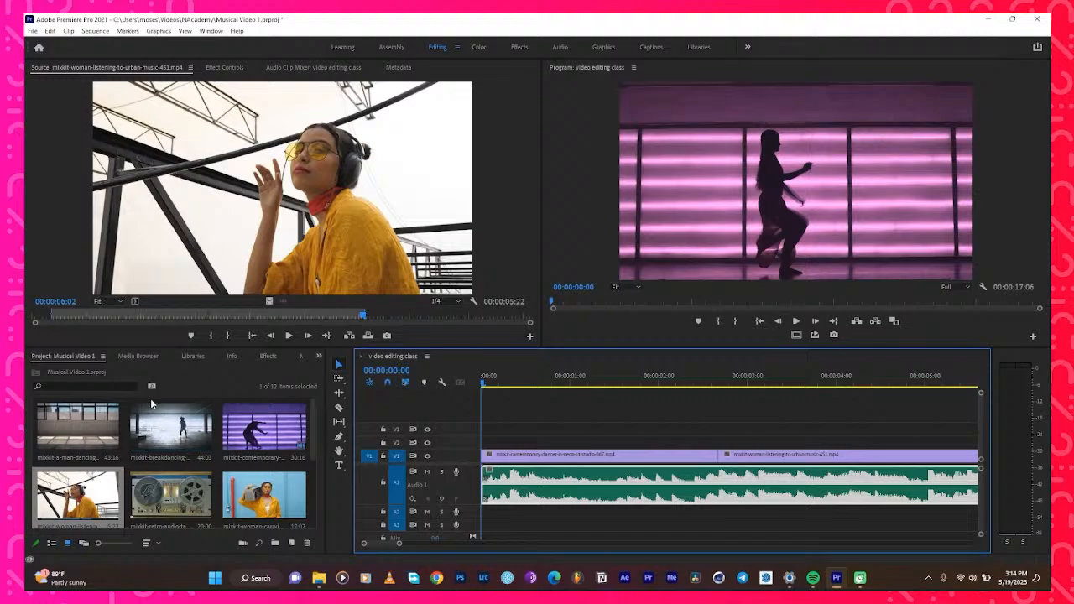
{"action": "key", "text": "space"}
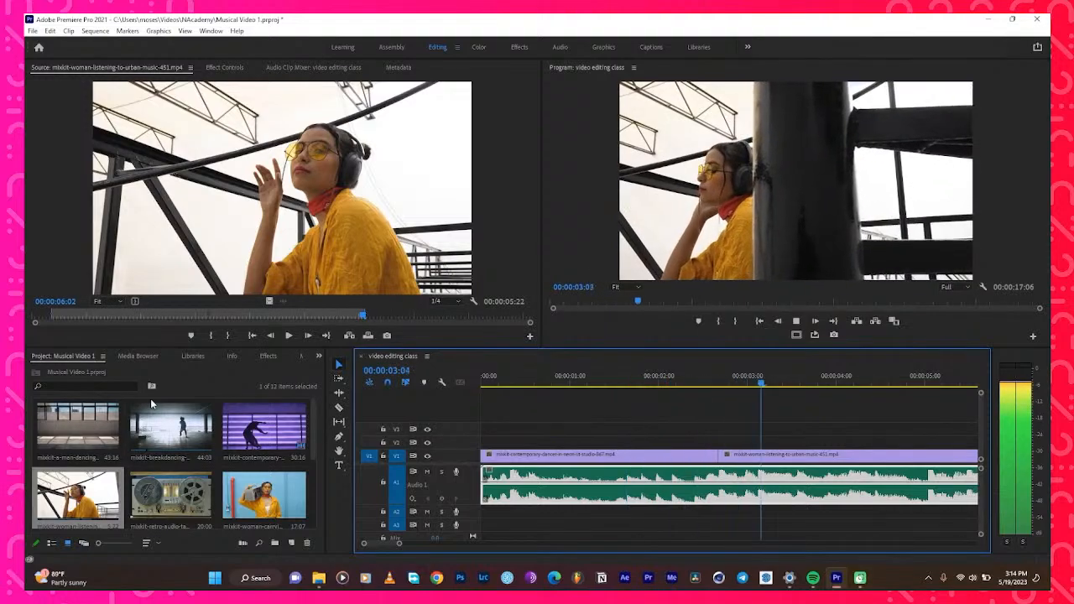
Play the sequence from the start up to a beat at 00:00:05:01 and trim the end of the woman listening to music clip there
{"action": "key", "text": "space"}
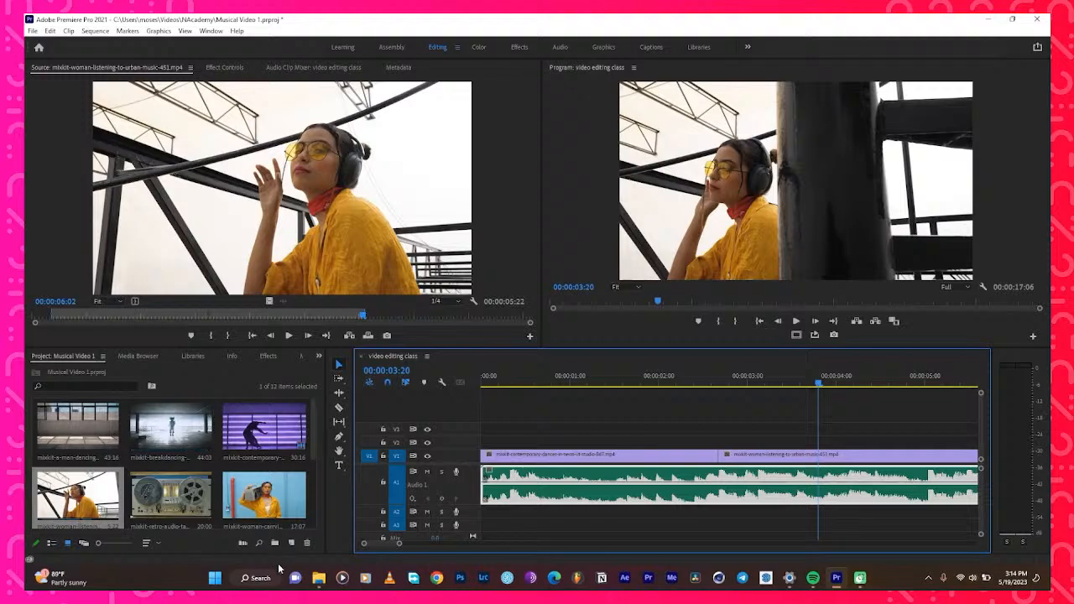
{"action": "left_click_drag", "start_coordinate": [399, 546], "coordinate": [433, 545]}
{"action": "left_click_drag", "start_coordinate": [600, 382], "coordinate": [303, 464]}
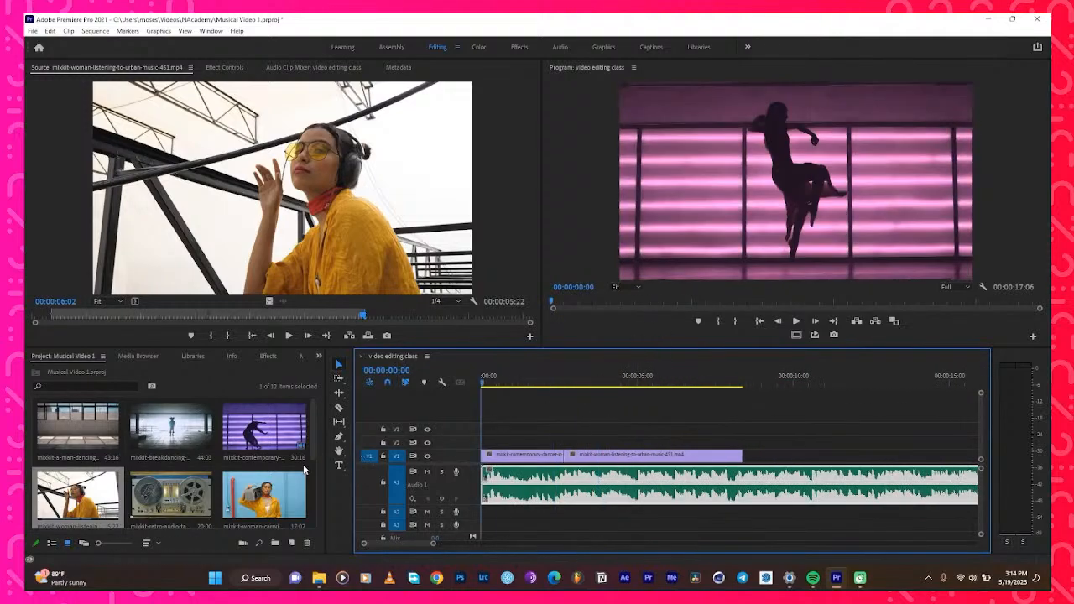
{"action": "key", "text": "space"}
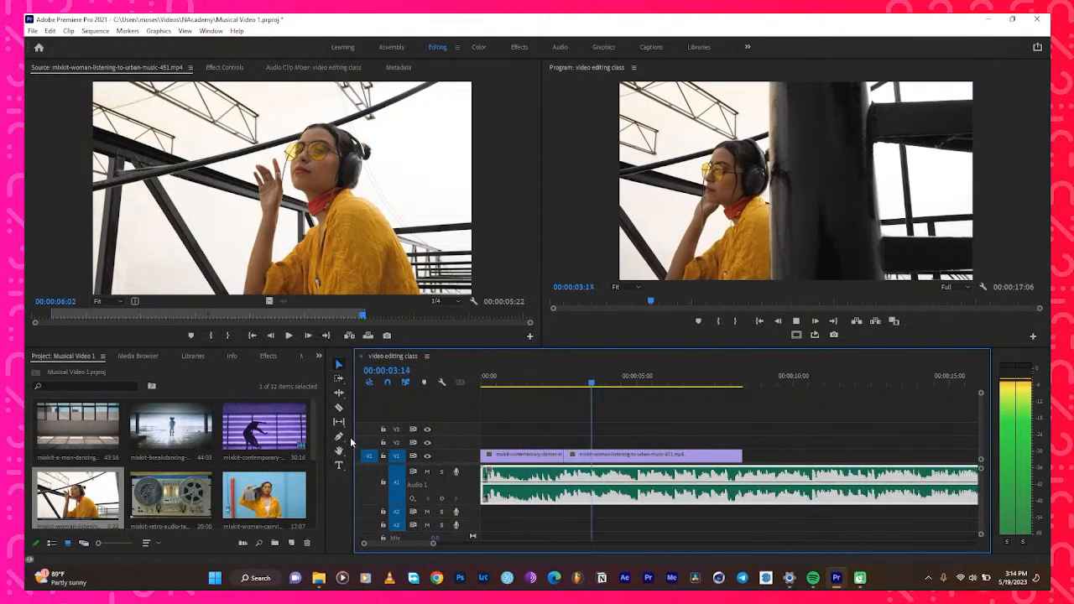
{"action": "key", "text": "space"}
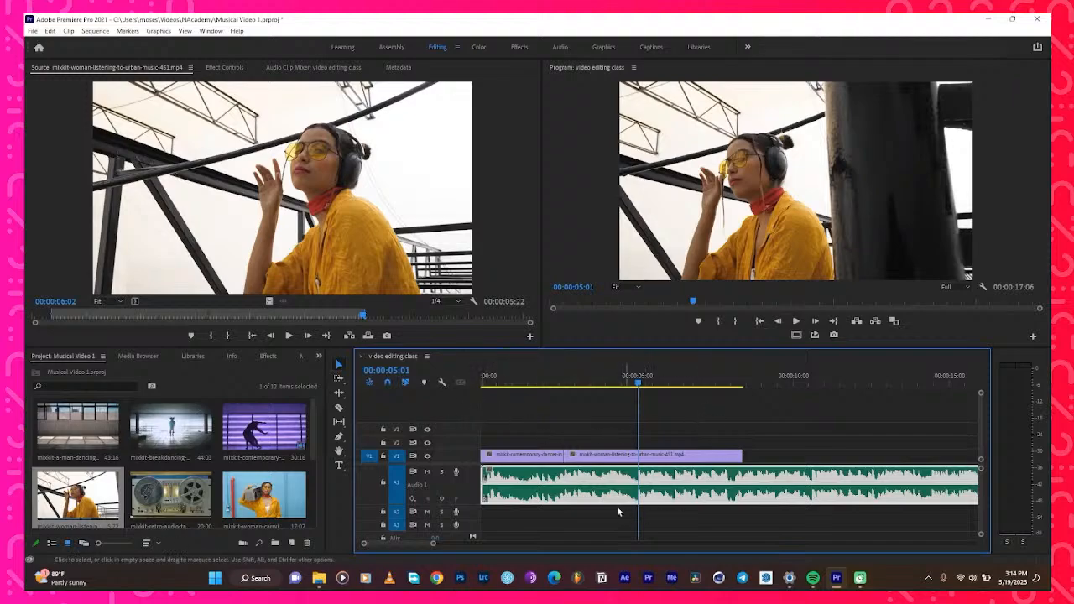
{"action": "left_click_drag", "start_coordinate": [430, 543], "coordinate": [410, 542]}
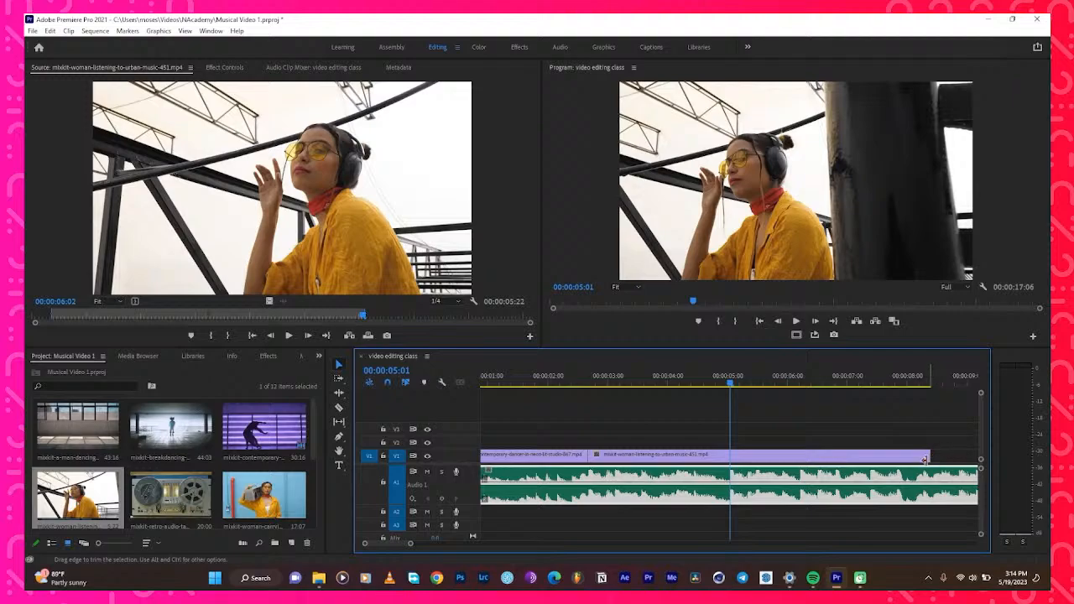
{"action": "left_click_drag", "start_coordinate": [924, 459], "coordinate": [730, 459]}
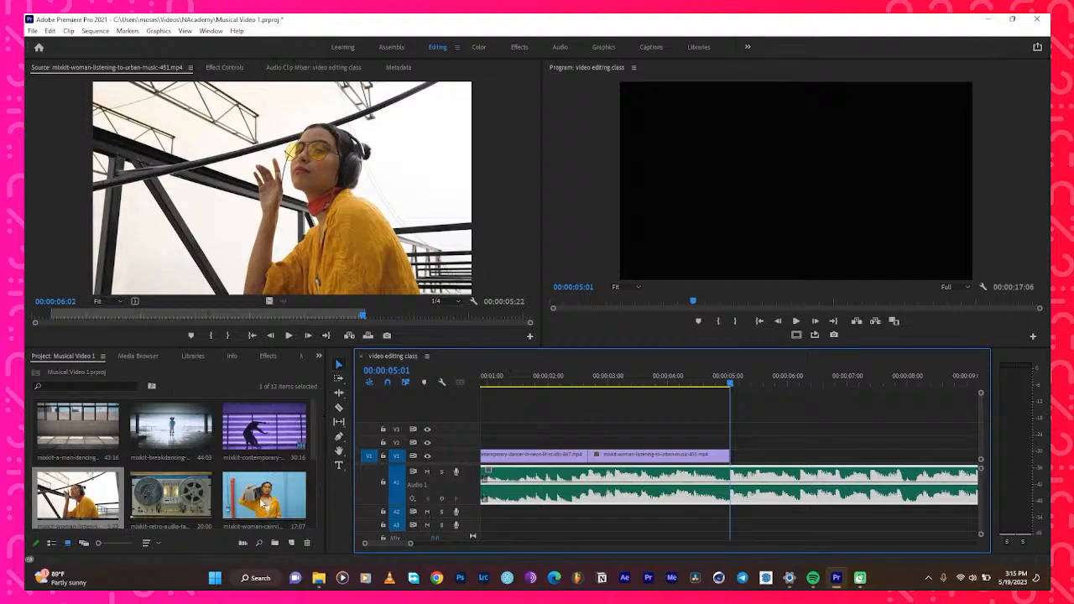
Mark the mixkit man breakdancing clip from 00:00:04:09 to 00:00:11:17 and place it on V1 directly after the woman listening to music clip
{"action": "scroll", "coordinate": [268, 499], "scroll_direction": "down", "scroll_amount": 1}
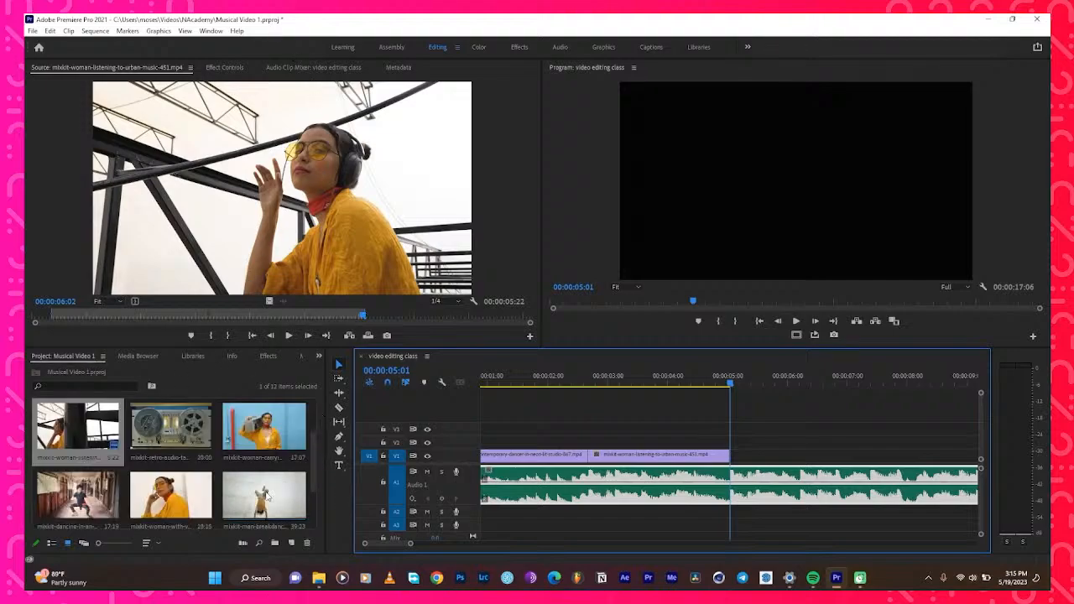
{"action": "double_click", "coordinate": [269, 498]}
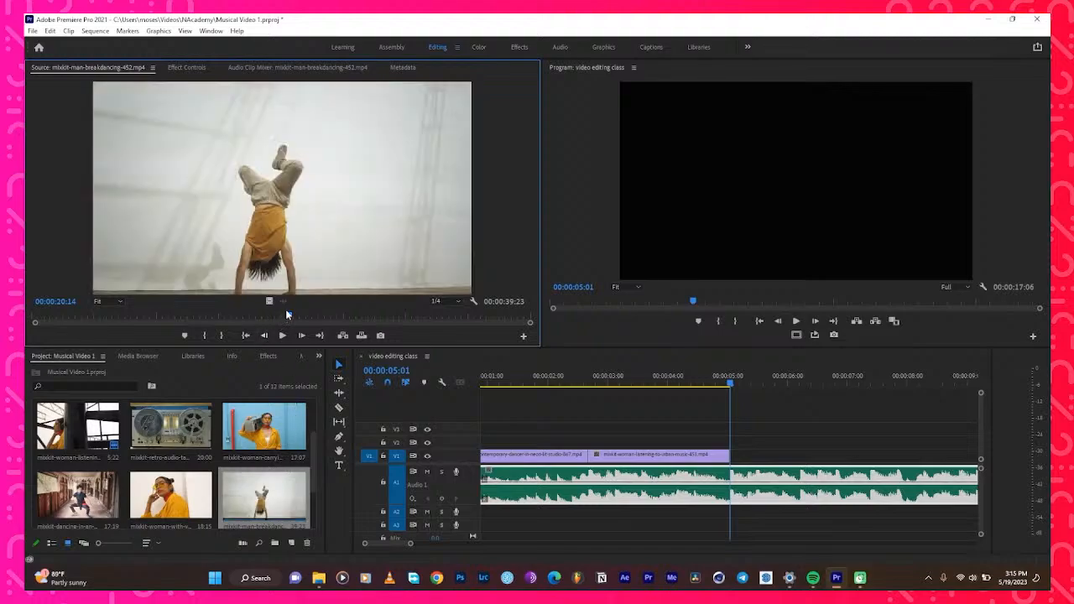
{"action": "left_click_drag", "start_coordinate": [286, 315], "coordinate": [87, 345]}
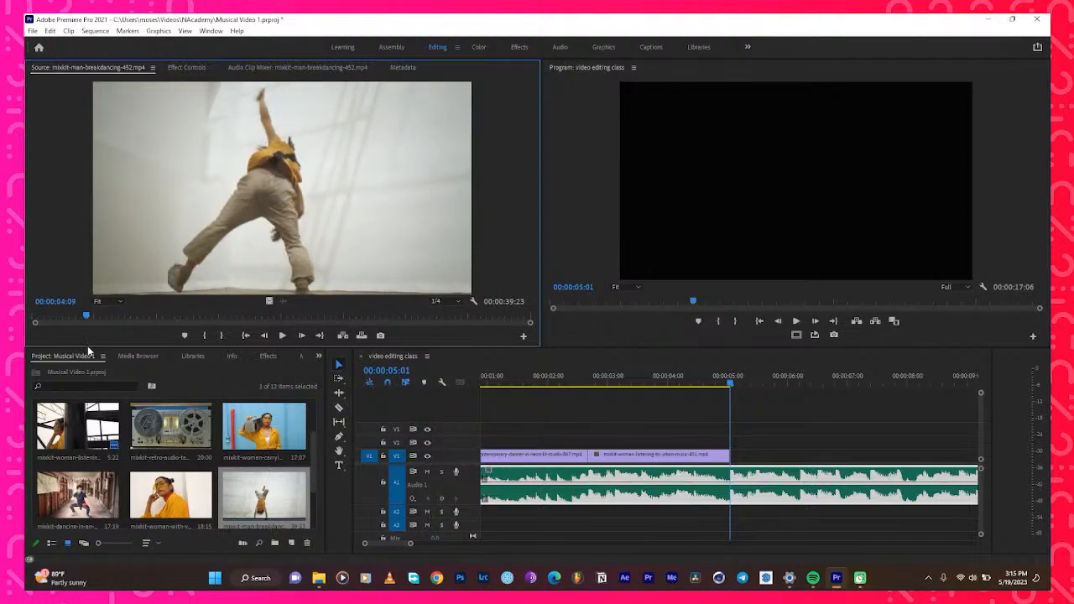
{"action": "left_click", "coordinate": [205, 336]}
{"action": "left_click_drag", "start_coordinate": [84, 314], "coordinate": [174, 335]}
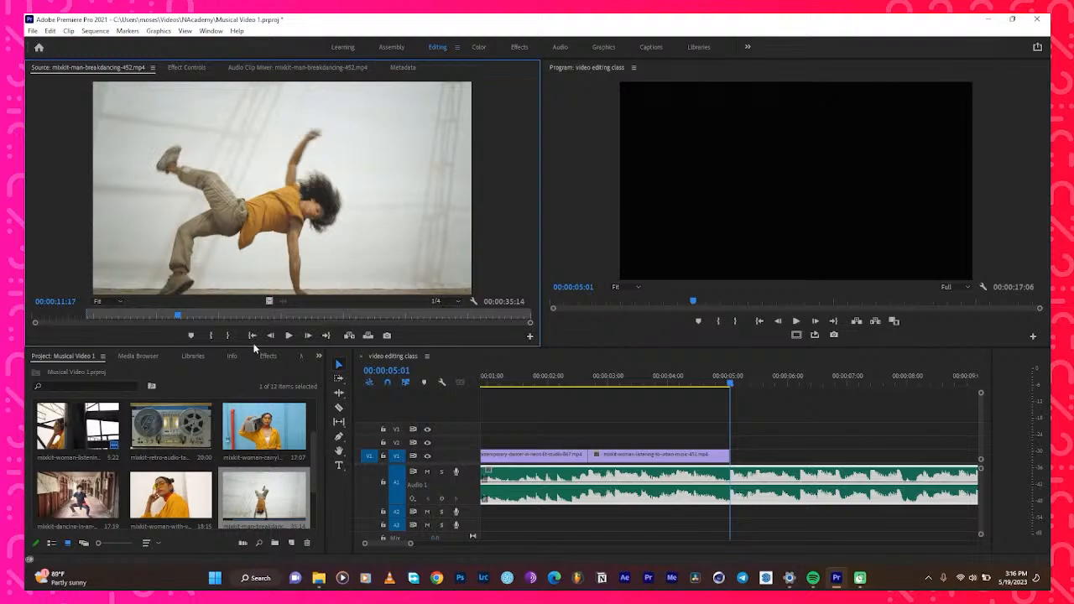
{"action": "left_click", "coordinate": [229, 335]}
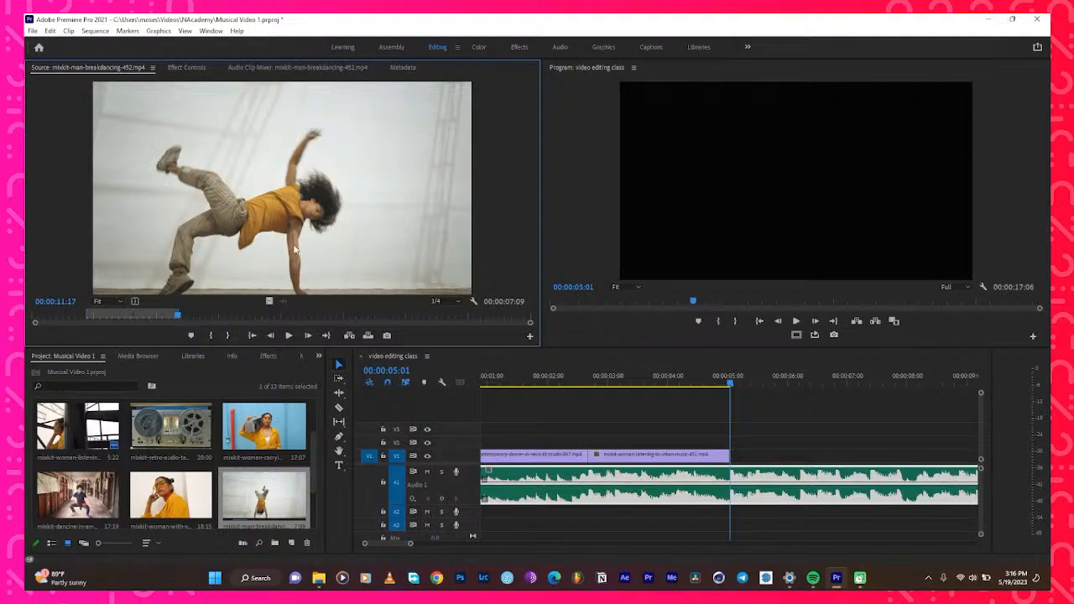
{"action": "left_click_drag", "start_coordinate": [282, 208], "coordinate": [732, 459]}
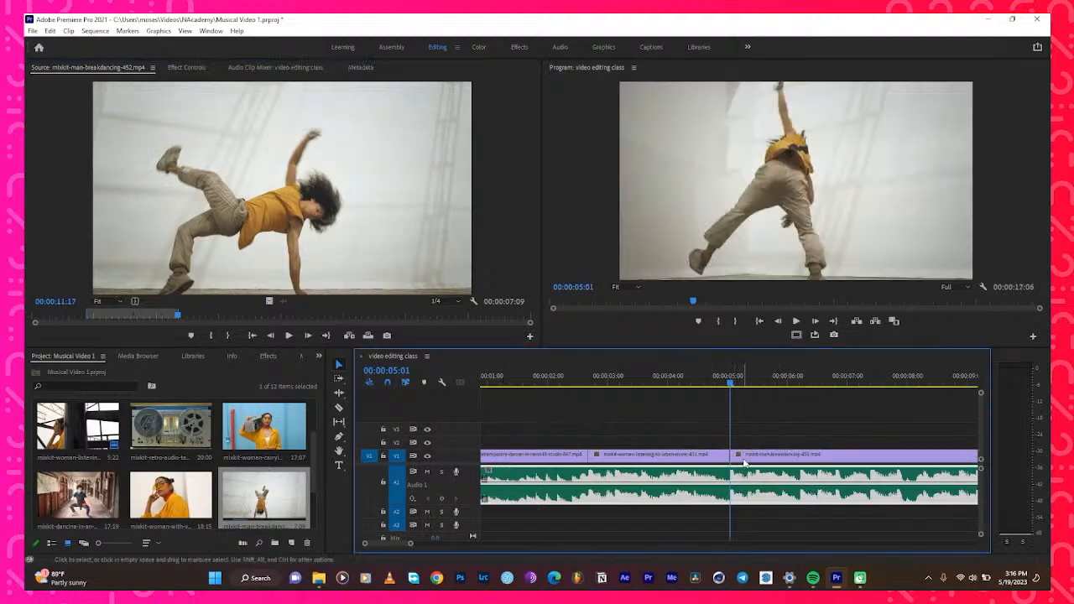
Play the sequence from the start to check the cut from the woman listening to music to the breakdancing man
{"action": "left_click_drag", "start_coordinate": [731, 385], "coordinate": [56, 492]}
{"action": "key", "text": "space"}
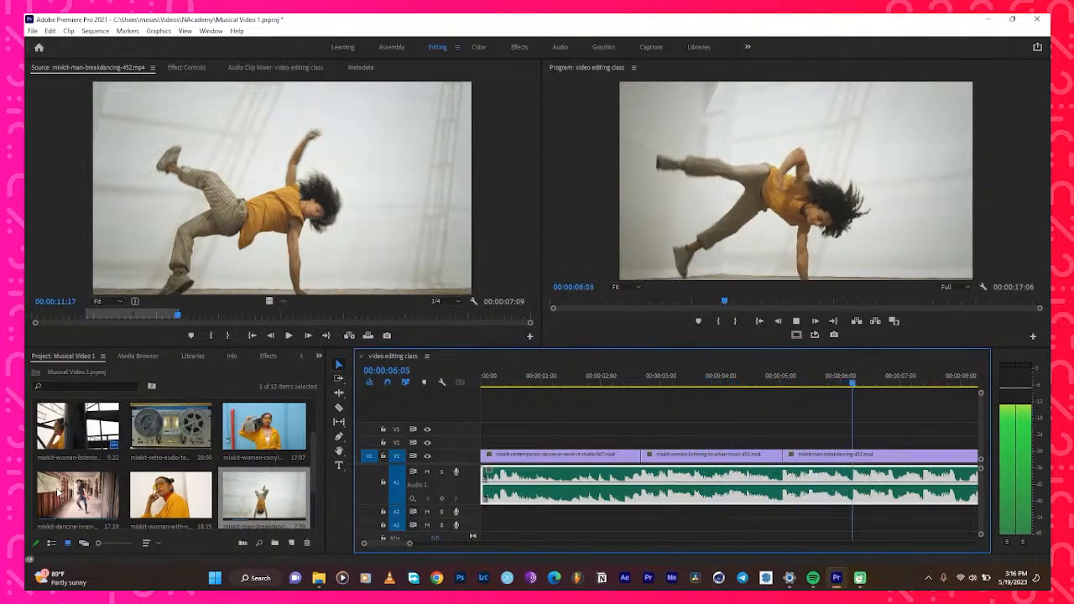
{"action": "key", "text": "space"}
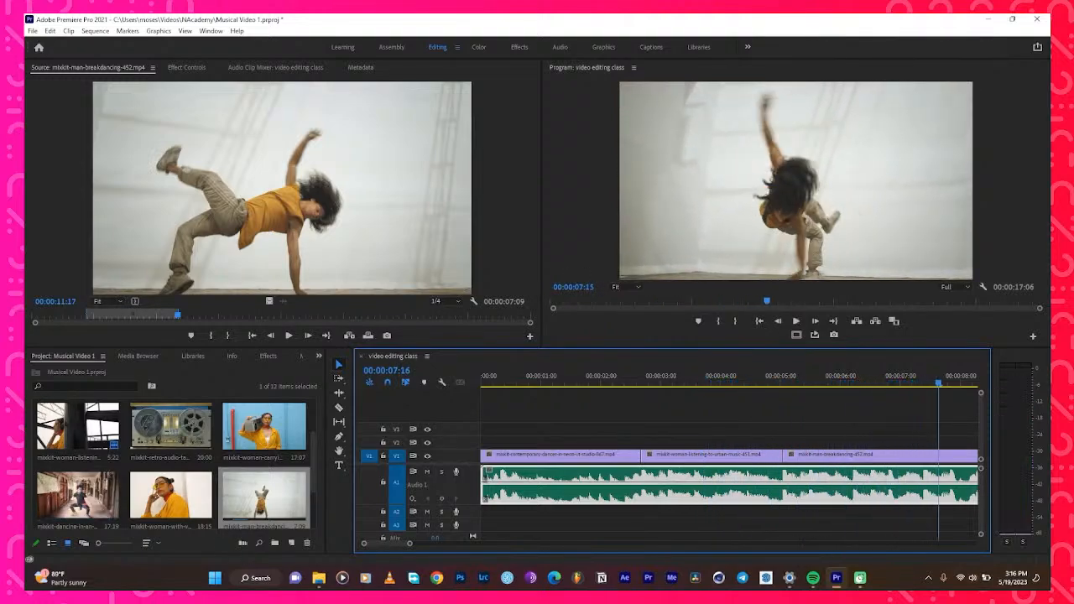
Play the breakdancing part against the music up to 00:00:09:18 and trim the end of the man breakdancing clip on V1 there
{"action": "scroll", "coordinate": [480, 520], "scroll_direction": "down", "scroll_amount": 4}
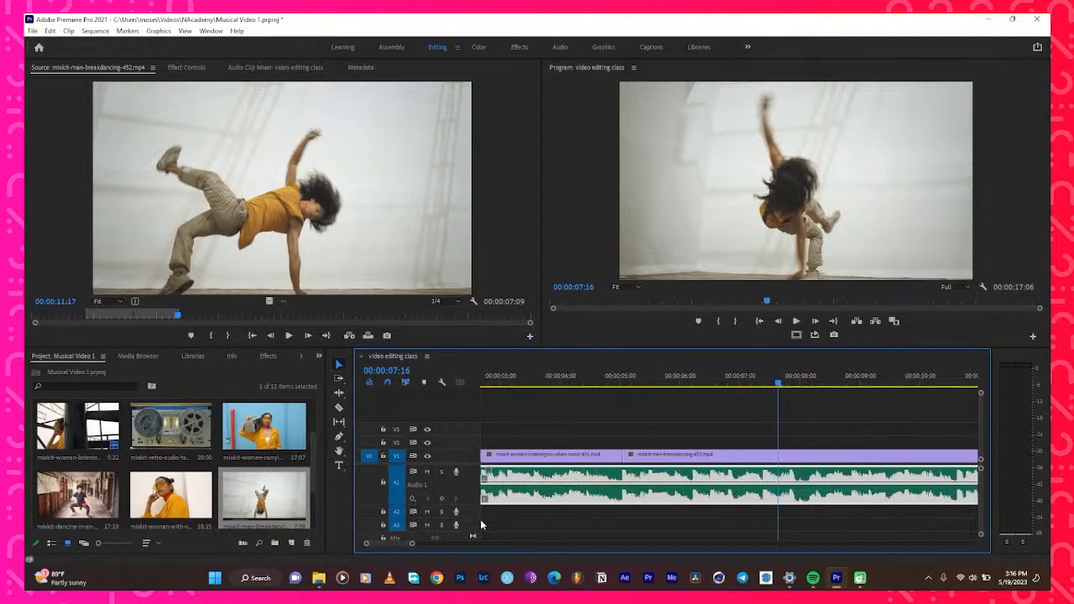
{"action": "left_click", "coordinate": [551, 375]}
{"action": "key", "text": "space"}
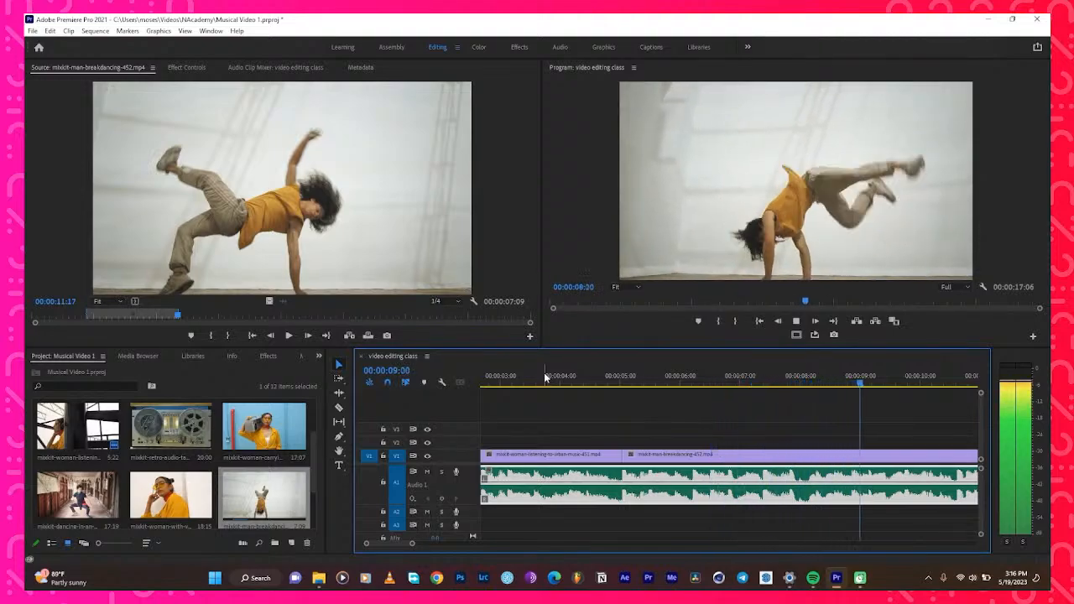
{"action": "key", "text": "space"}
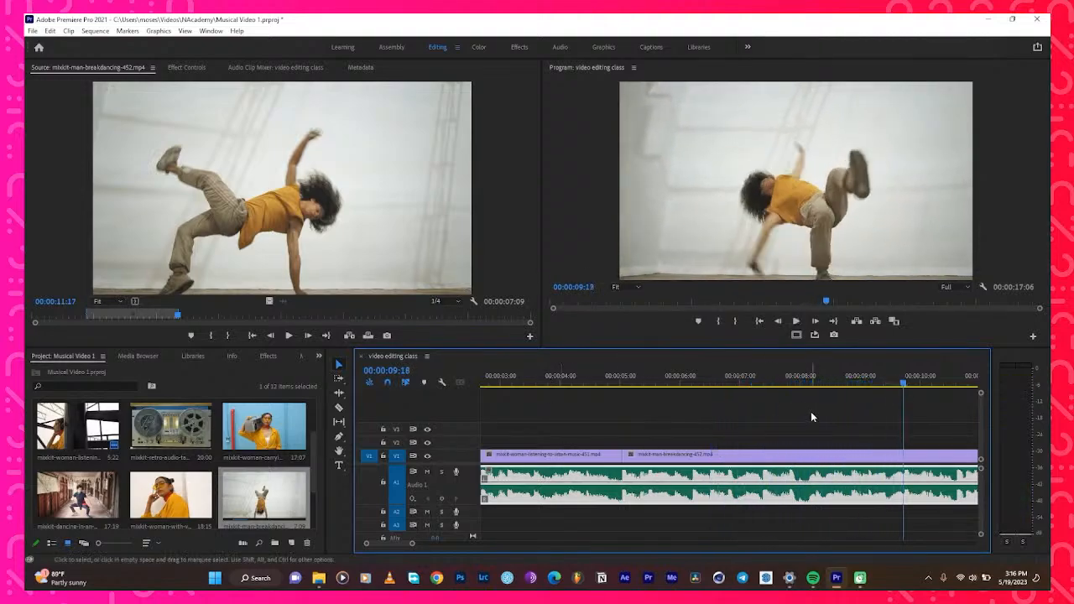
{"action": "scroll", "coordinate": [787, 427], "scroll_direction": "down", "scroll_amount": 5}
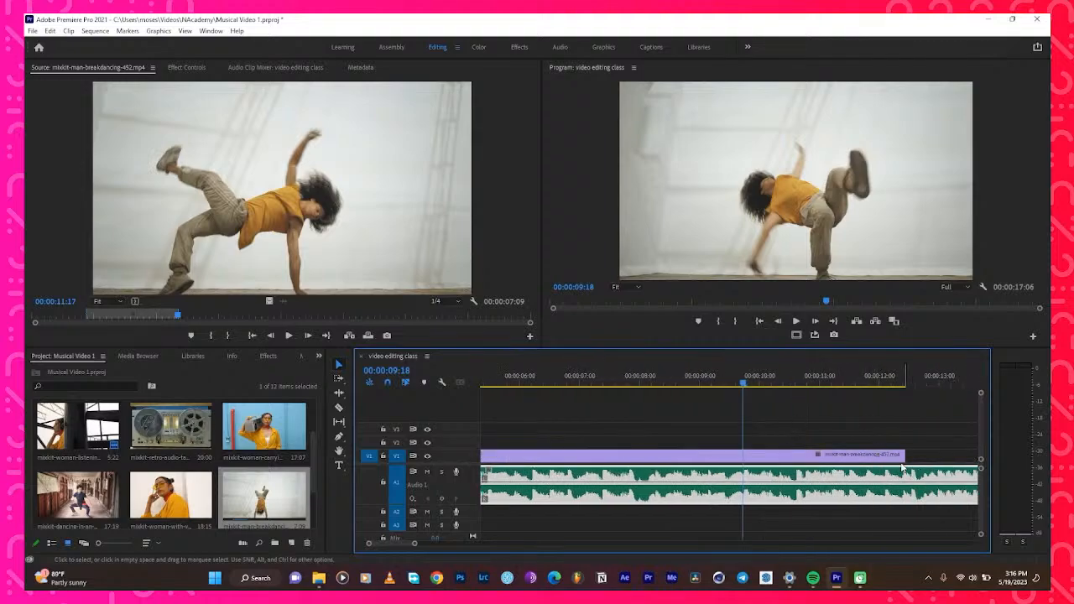
{"action": "left_click_drag", "start_coordinate": [904, 457], "coordinate": [740, 472]}
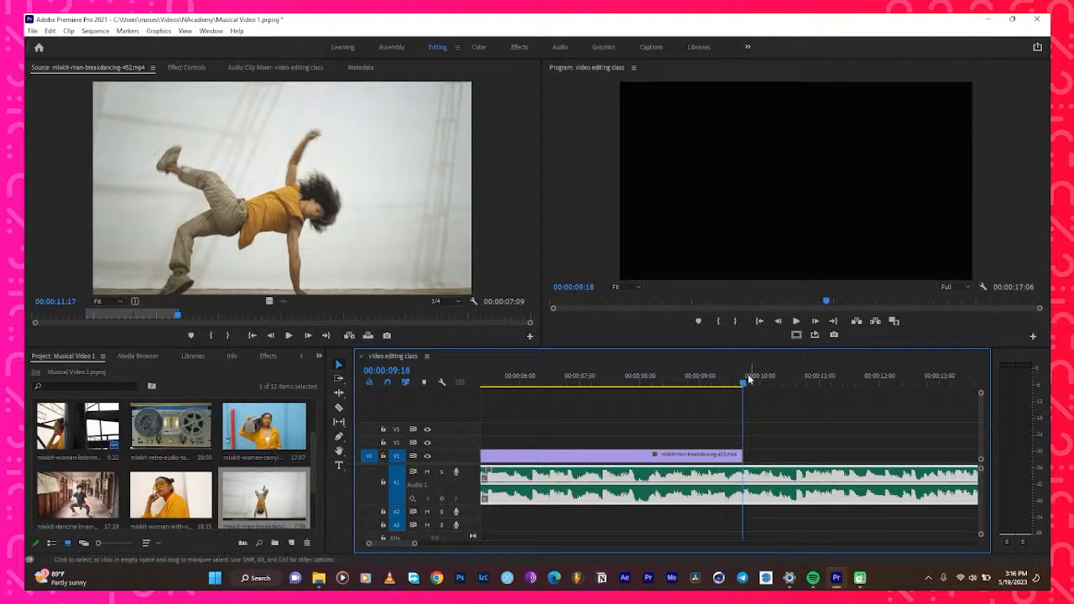
Show the whole sequence and play it from the start to review the three clips against the music
{"action": "left_click_drag", "start_coordinate": [744, 383], "coordinate": [519, 546]}
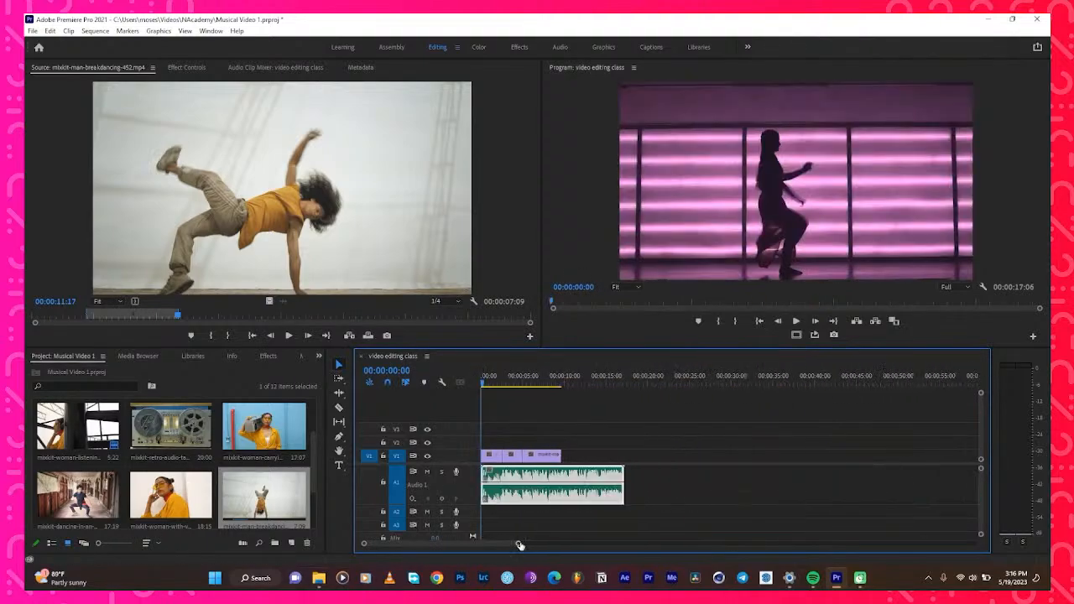
{"action": "key", "text": "space"}
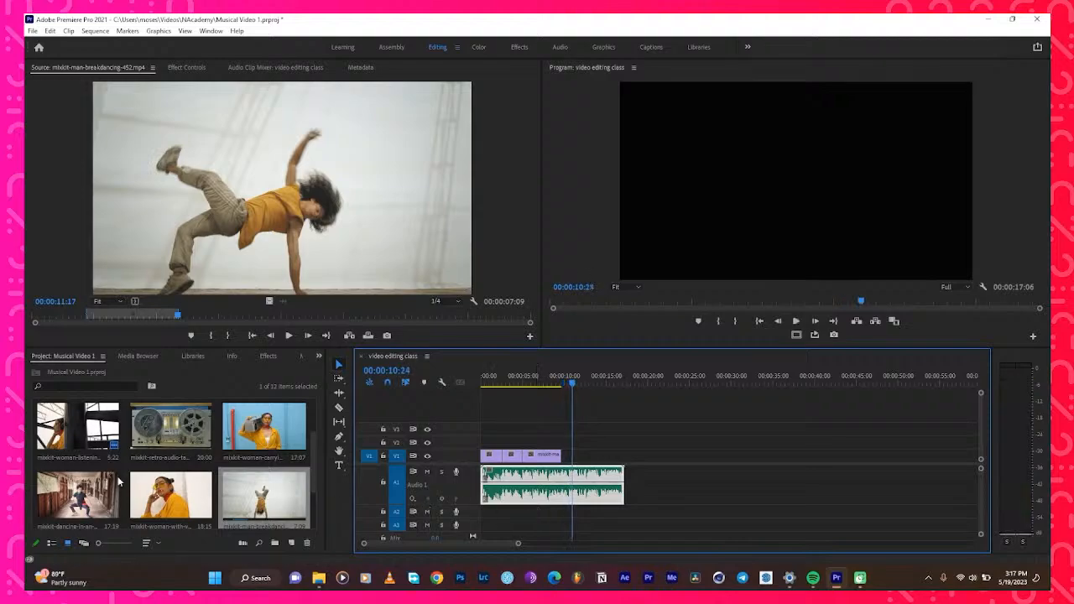
Mark the mixkit dancing in an abandoned building clip from 00:00:01:23 to 00:00:04:13 and place it on V1 after the breakdancing clip
{"action": "left_click", "coordinate": [245, 427]}
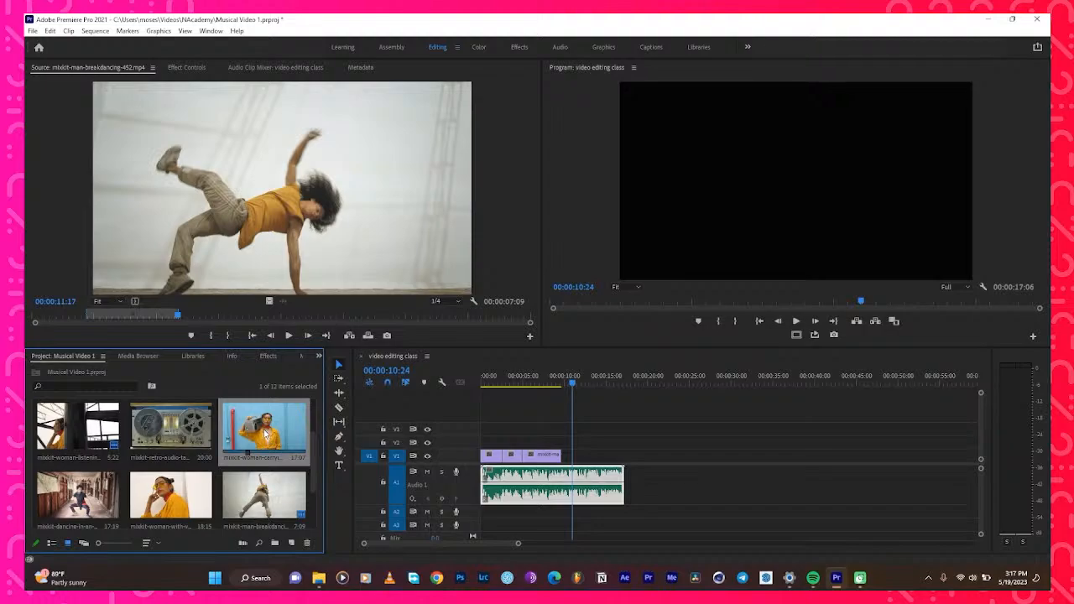
{"action": "double_click", "coordinate": [77, 495]}
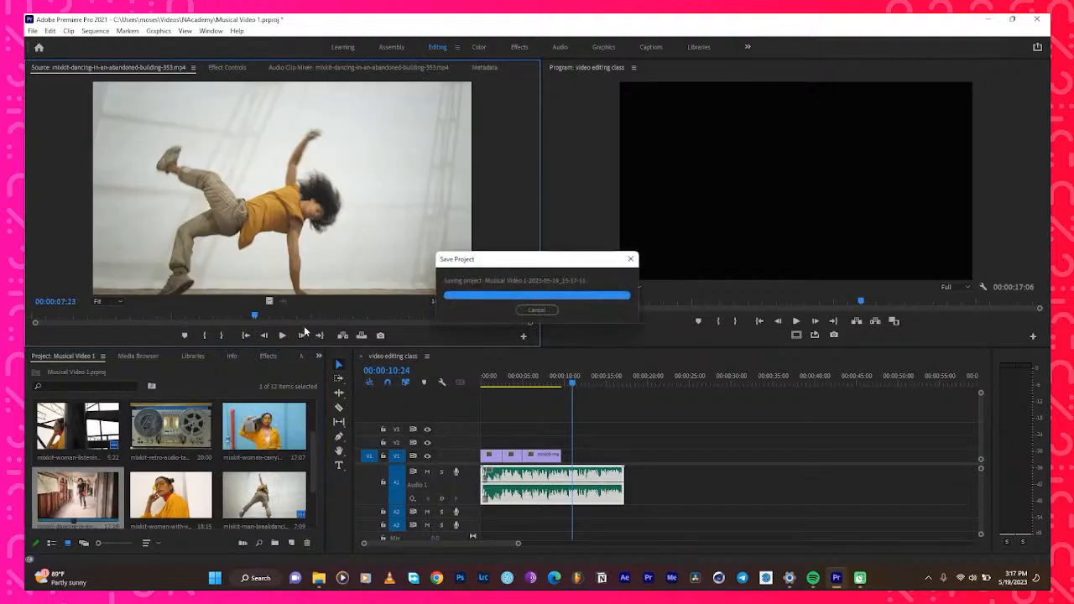
{"action": "left_click_drag", "start_coordinate": [238, 316], "coordinate": [85, 344]}
{"action": "key", "text": "i"}
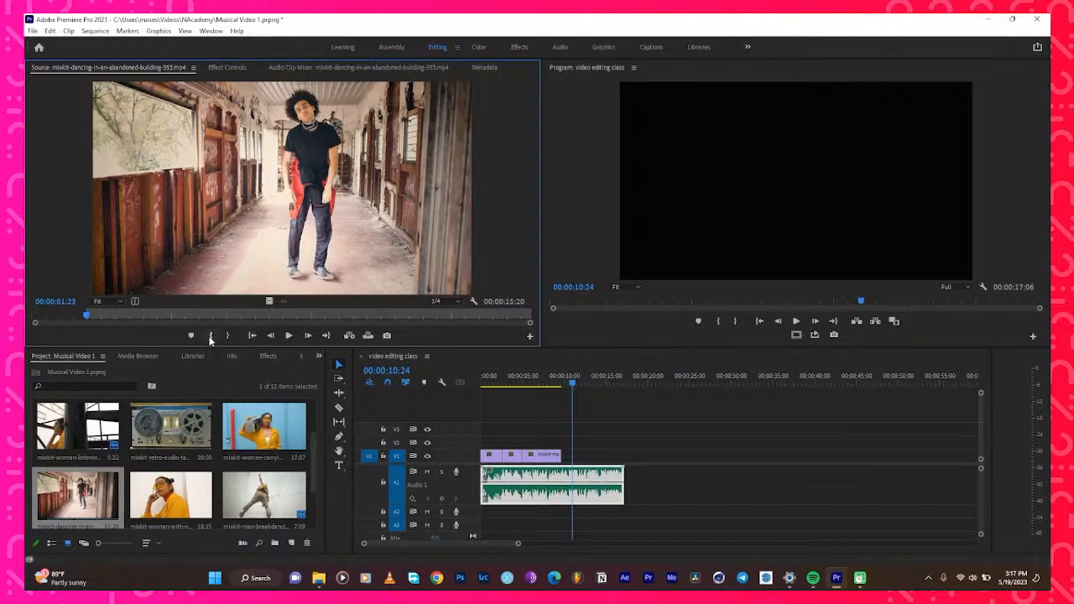
{"action": "left_click_drag", "start_coordinate": [86, 320], "coordinate": [158, 323]}
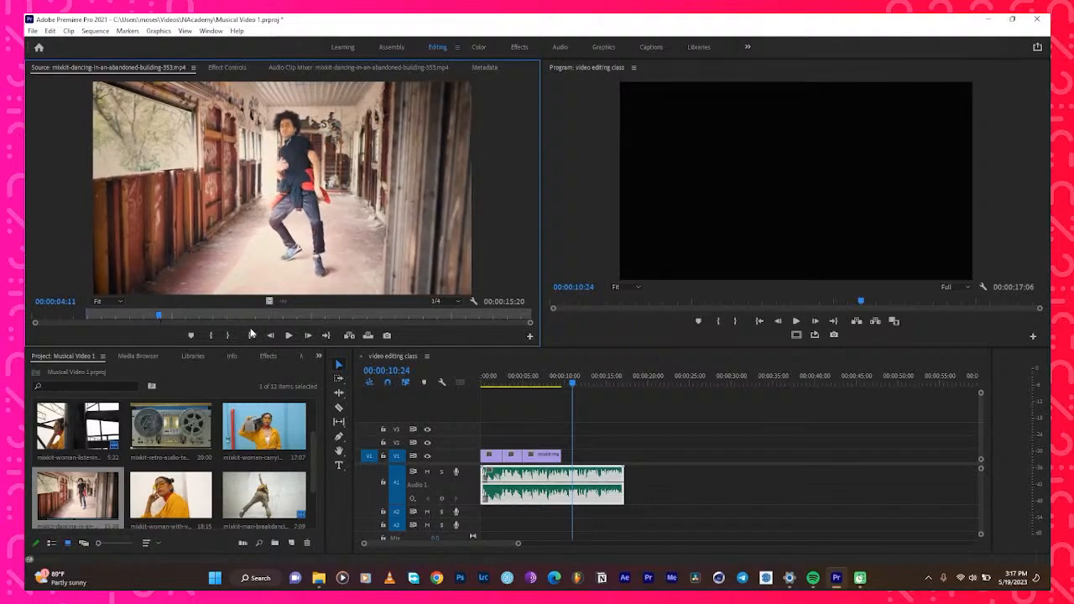
{"action": "left_click", "coordinate": [228, 335]}
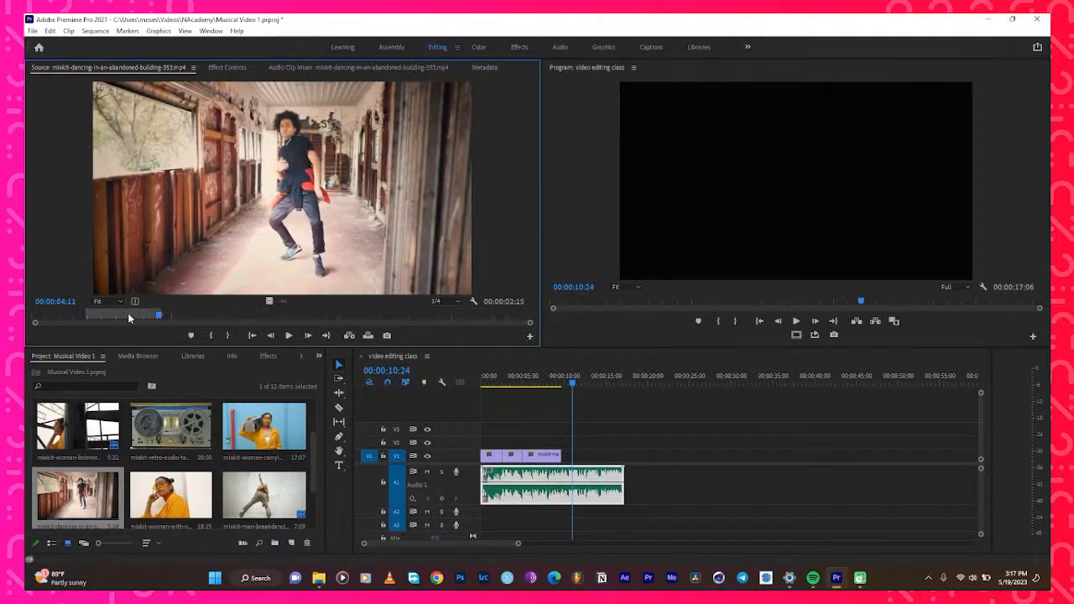
{"action": "left_click_drag", "start_coordinate": [269, 302], "coordinate": [563, 457]}
Play the sequence from the start and trim the end of the abandoned building dance clip to the beat at about 00:00:12:03
{"action": "left_click_drag", "start_coordinate": [575, 381], "coordinate": [275, 389]}
{"action": "key", "text": "space"}
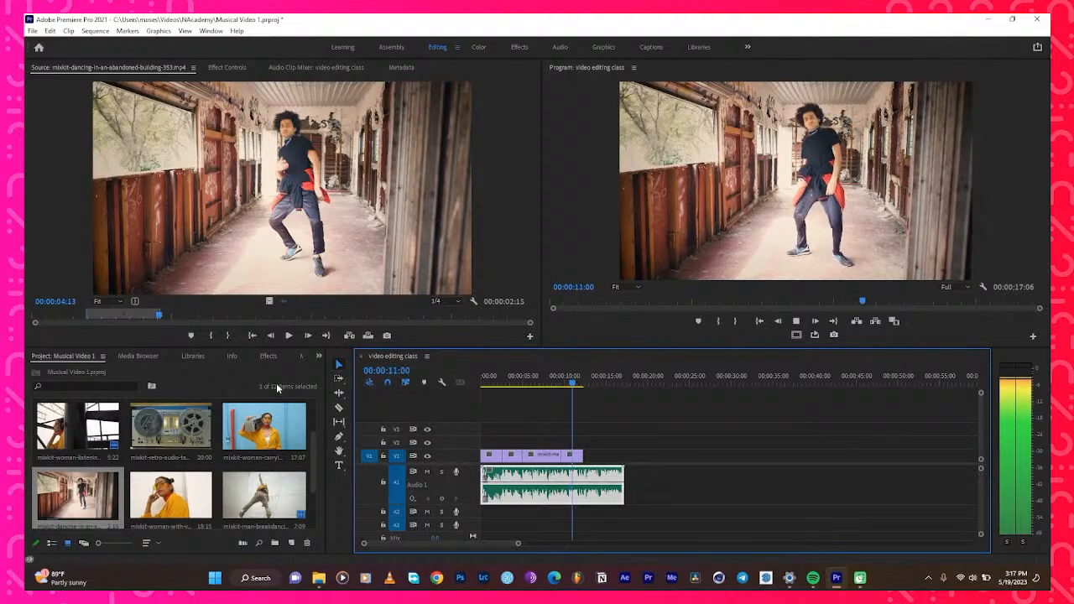
{"action": "key", "text": "space"}
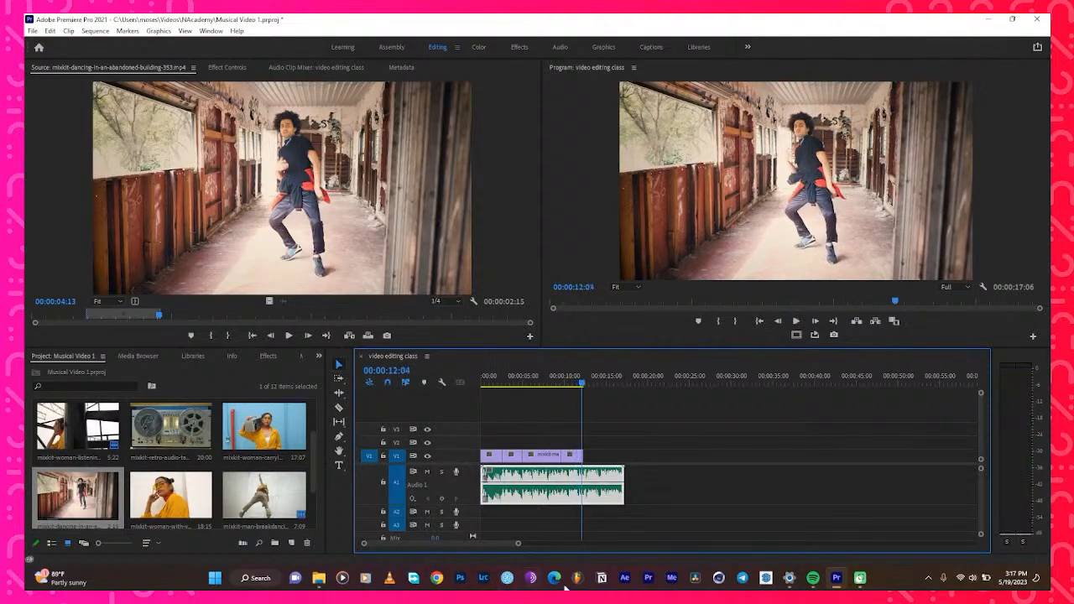
{"action": "left_click_drag", "start_coordinate": [520, 544], "coordinate": [453, 546]}
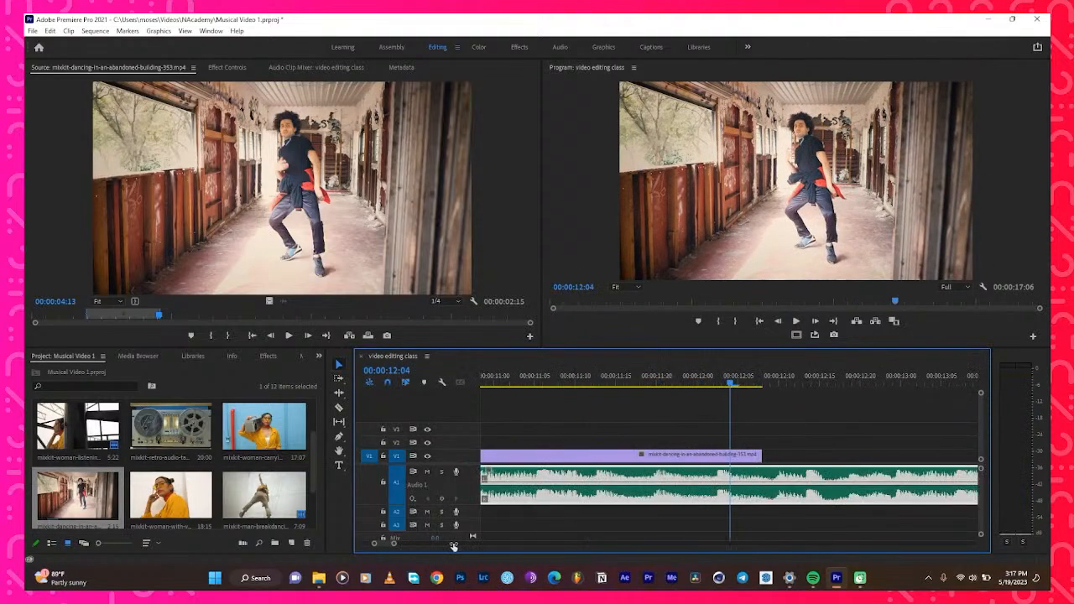
{"action": "left_click_drag", "start_coordinate": [759, 455], "coordinate": [719, 454]}
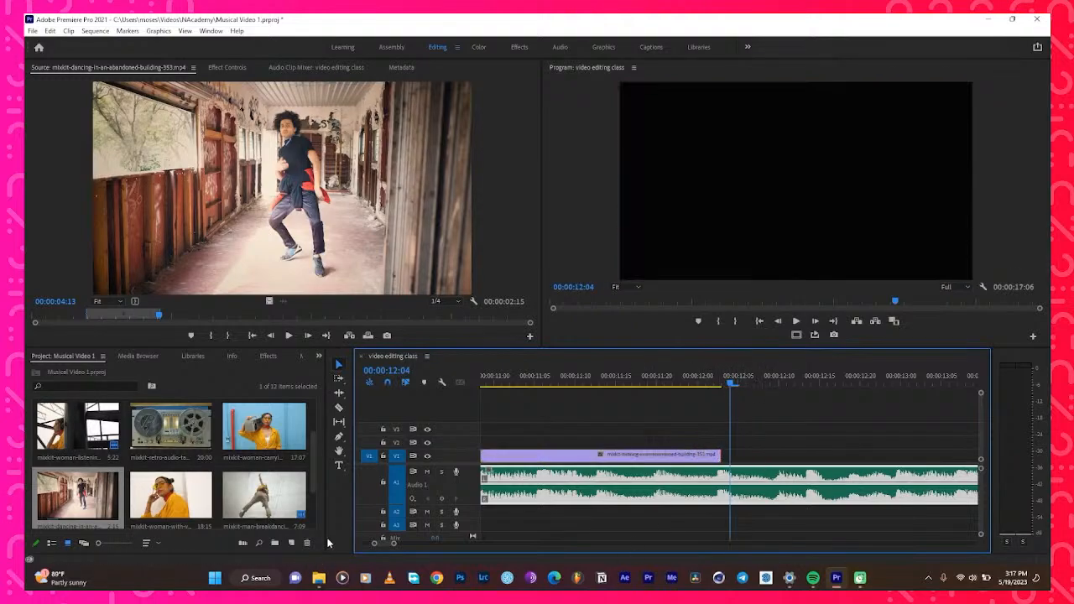
Play the sequence from the start to check where the abandoned building dance clip ends, and put the playhead at 00:00:11:22
{"action": "left_click_drag", "start_coordinate": [395, 545], "coordinate": [493, 557]}
{"action": "left_click_drag", "start_coordinate": [586, 382], "coordinate": [434, 399]}
{"action": "key", "text": "space"}
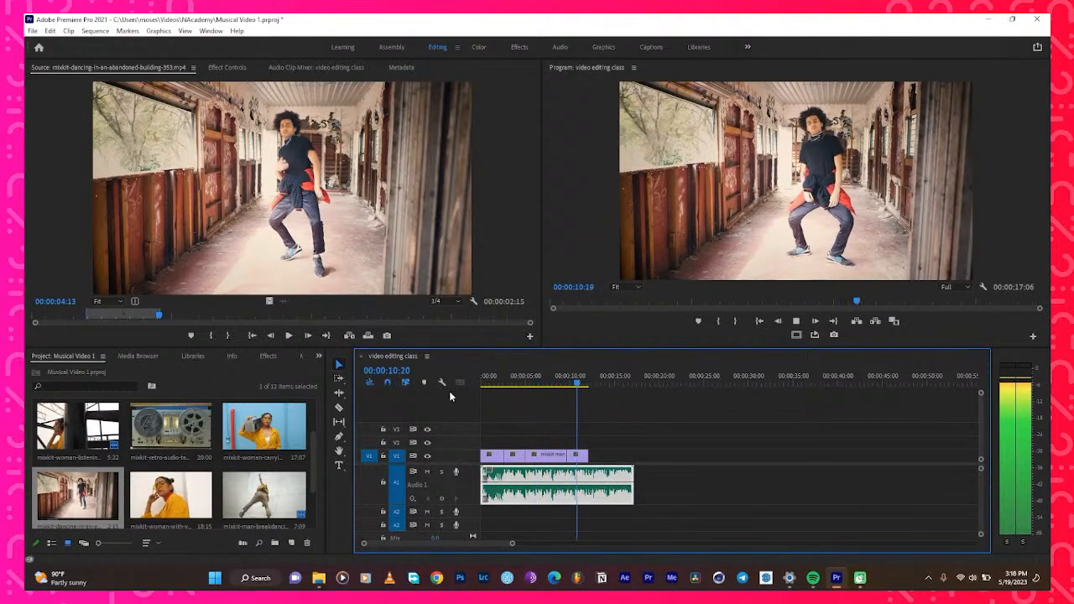
{"action": "key", "text": "space"}
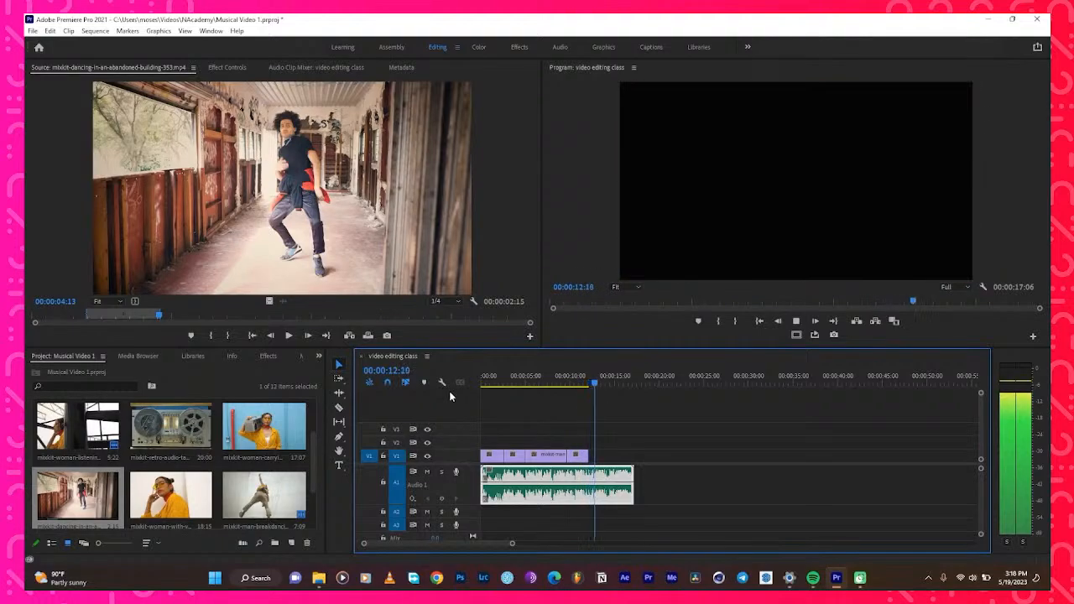
{"action": "left_click_drag", "start_coordinate": [592, 388], "coordinate": [587, 419]}
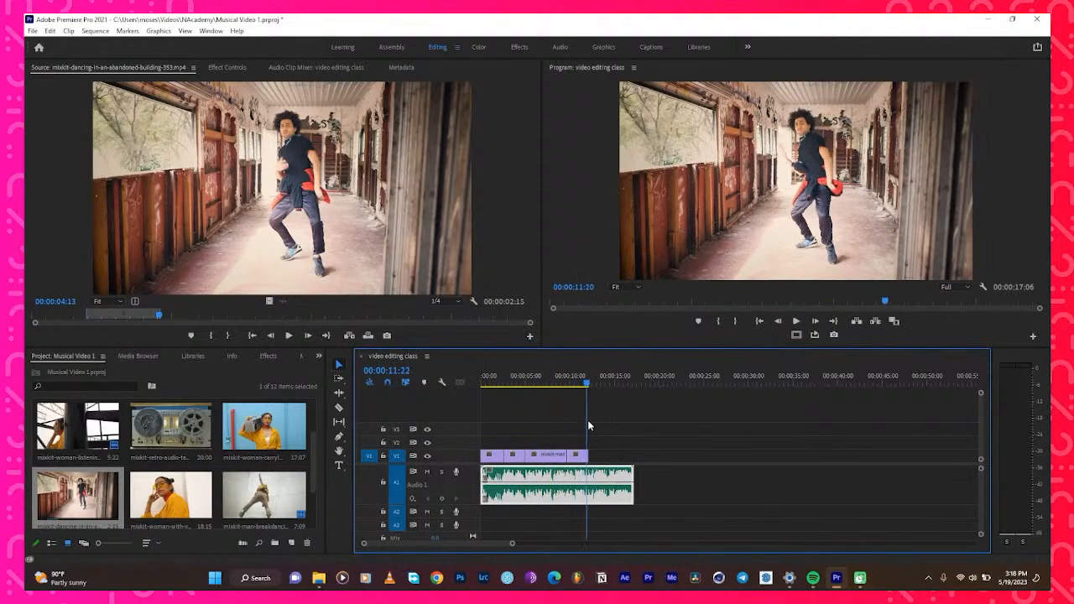
Load the mixkit woman with yellow sunglasses clip in the Source monitor and mark a 00:00:06:15 range ending at 00:00:10:05
{"action": "double_click", "coordinate": [168, 494]}
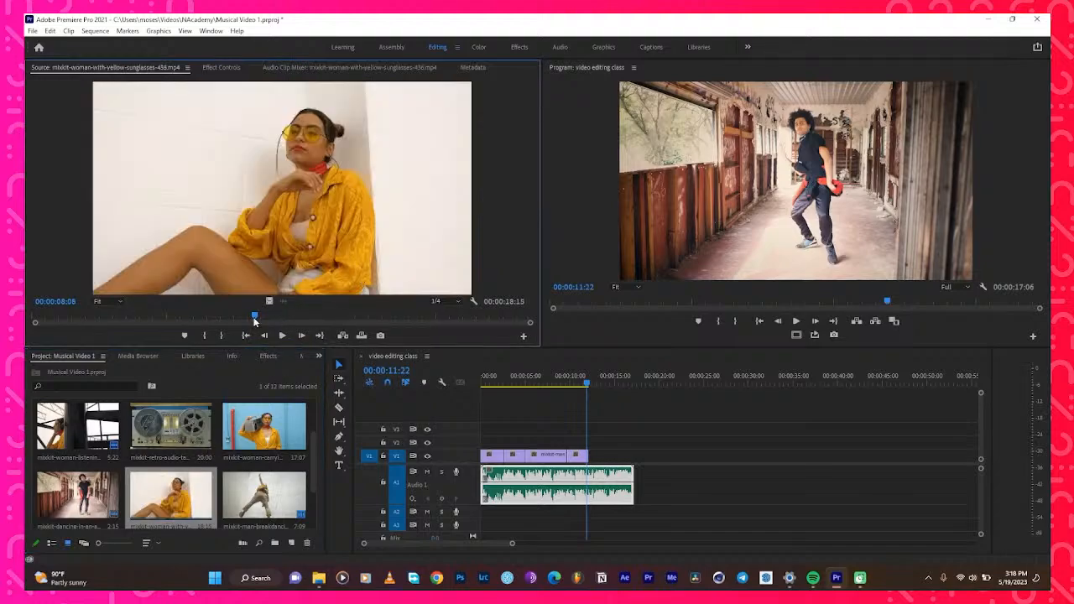
{"action": "left_click_drag", "start_coordinate": [255, 322], "coordinate": [305, 316]}
{"action": "key", "text": "i"}
{"action": "key", "text": "o"}
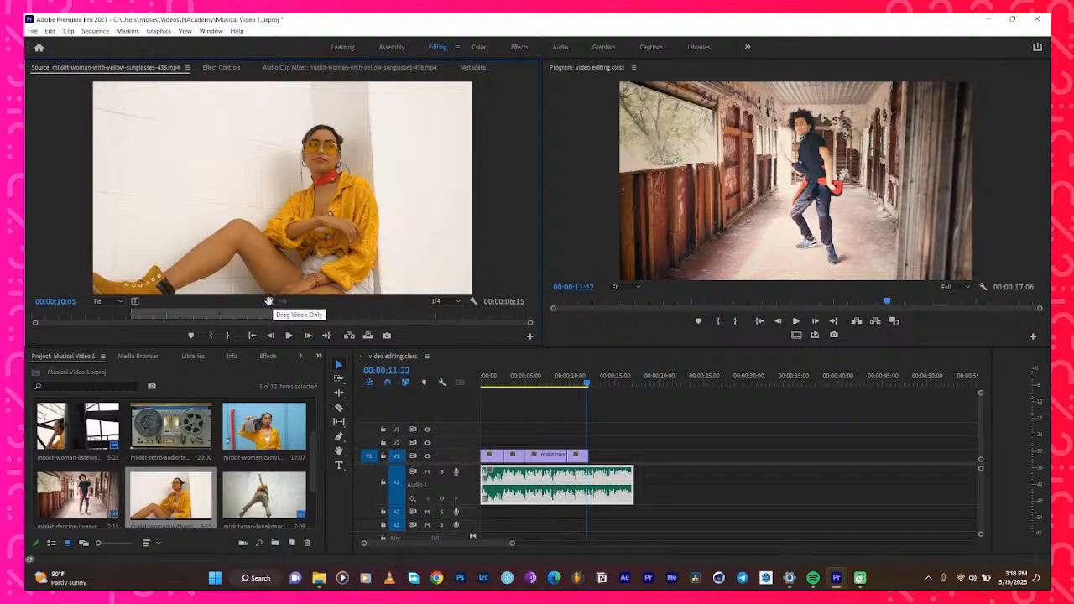
Place the marked yellow sunglasses video on V1 after the abandoned building dance clip and shift it to start at 00:00:11:22
{"action": "left_click_drag", "start_coordinate": [432, 355], "coordinate": [595, 461]}
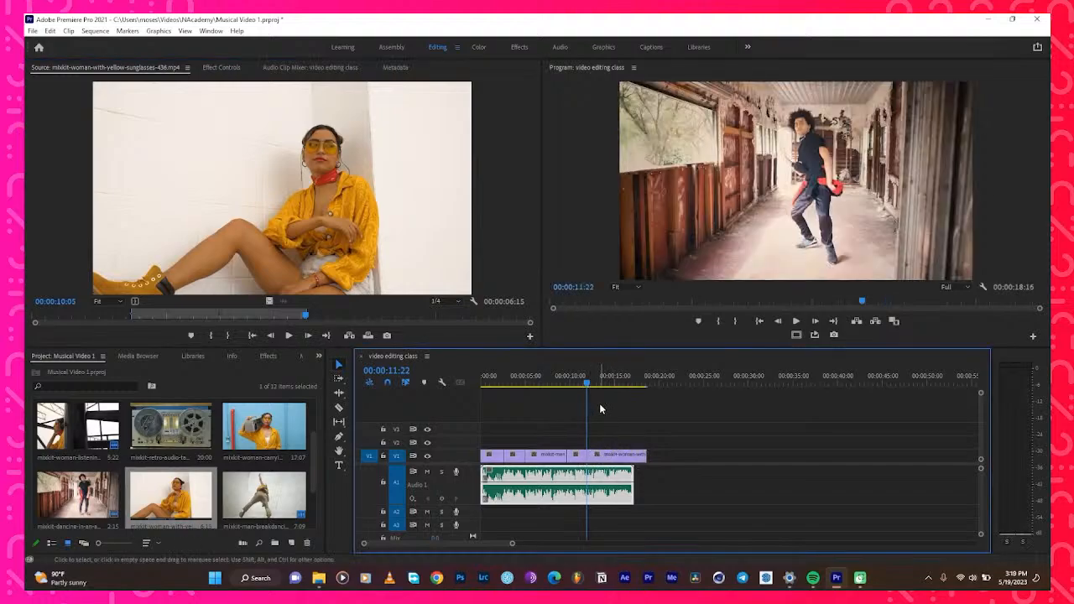
{"action": "key", "text": "equal"}
{"action": "key", "text": "equal"}
{"action": "key", "text": "equal"}
{"action": "left_click", "coordinate": [794, 457]}
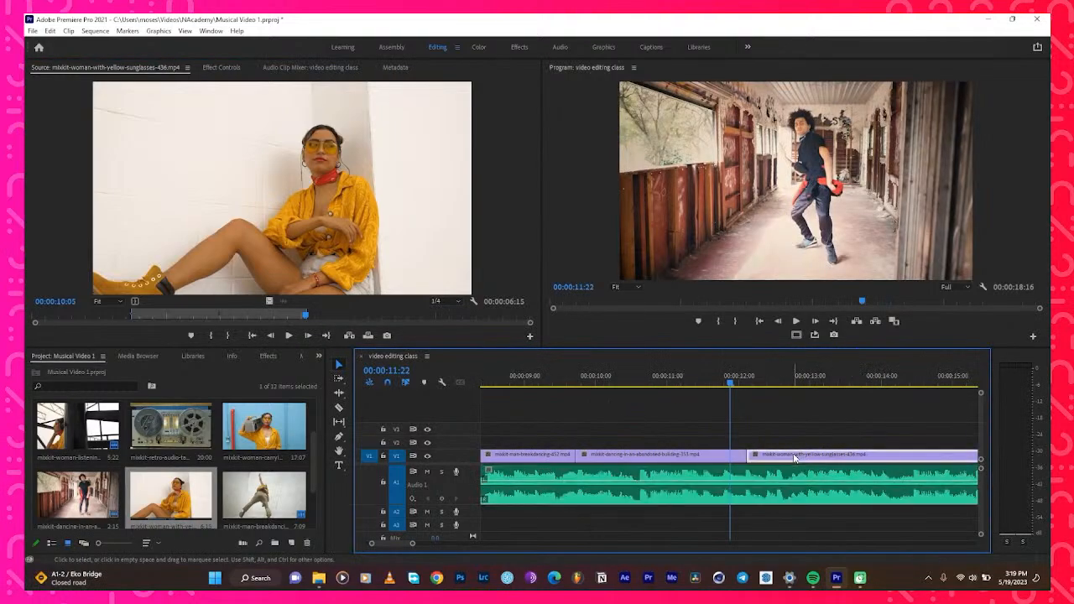
{"action": "left_click_drag", "start_coordinate": [812, 457], "coordinate": [804, 456]}
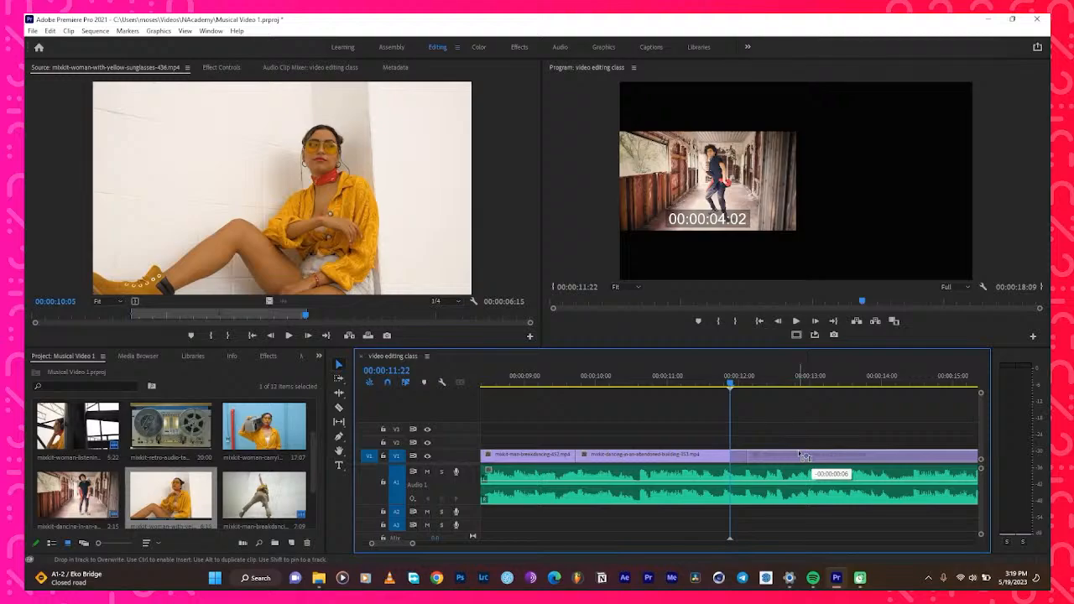
{"action": "left_click_drag", "start_coordinate": [803, 455], "coordinate": [762, 462]}
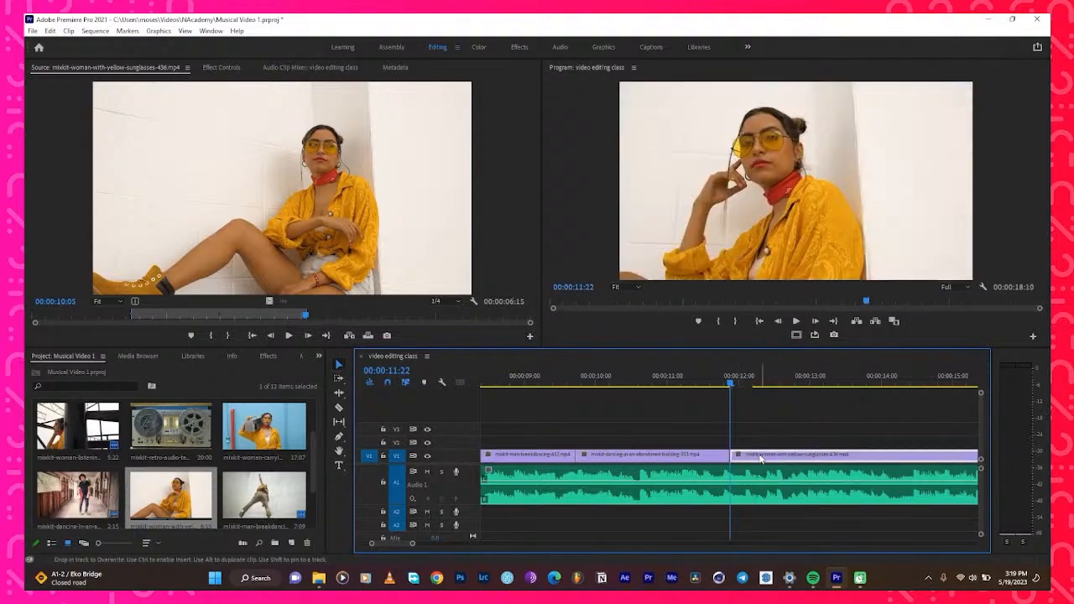
{"action": "left_click", "coordinate": [760, 446]}
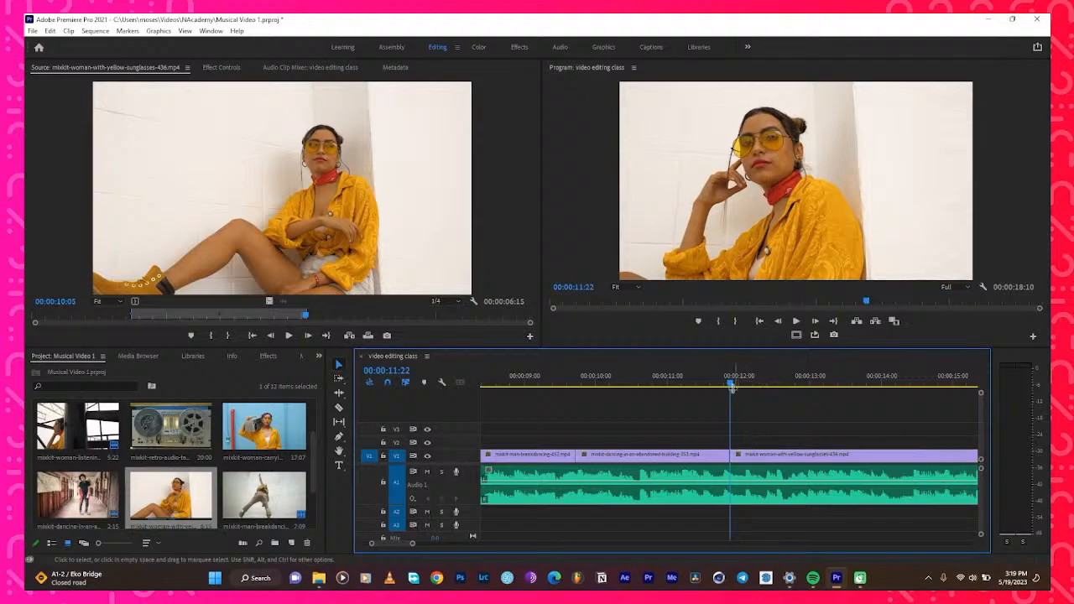
Play the sequence into the yellow sunglasses clip and trim the clip's end to the beat at 00:00:14:11
{"action": "left_click_drag", "start_coordinate": [732, 387], "coordinate": [464, 469]}
{"action": "key", "text": "space"}
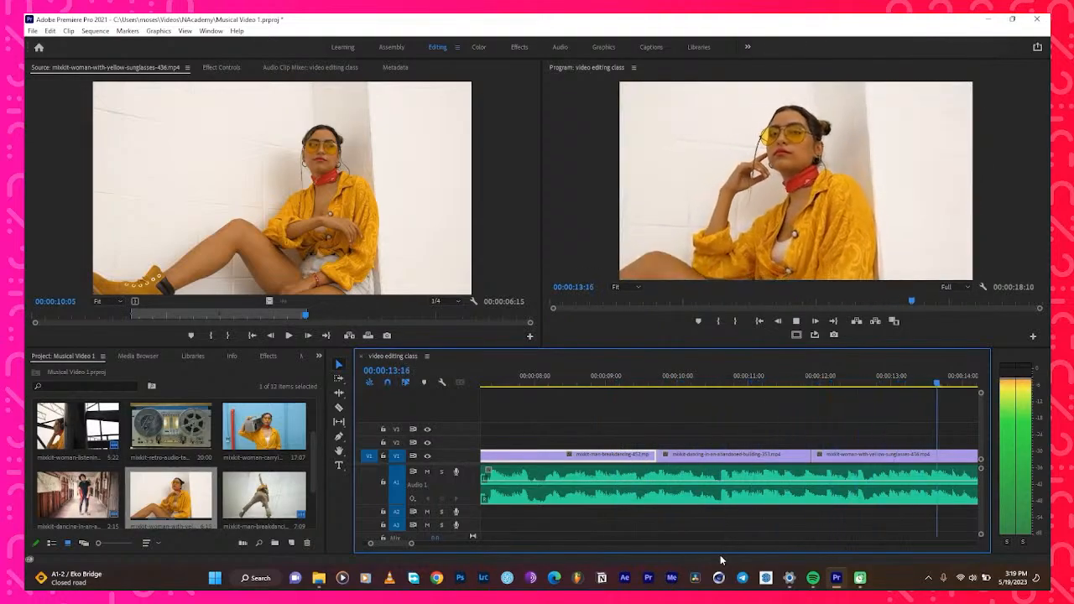
{"action": "key", "text": "space"}
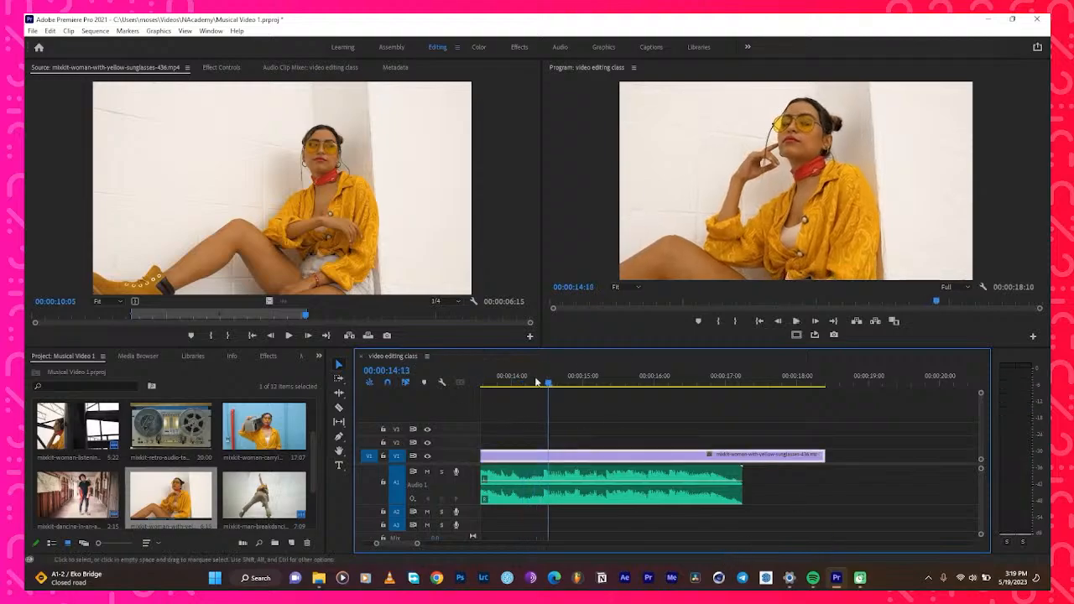
{"action": "key", "text": "Left"}
{"action": "key", "text": "Left"}
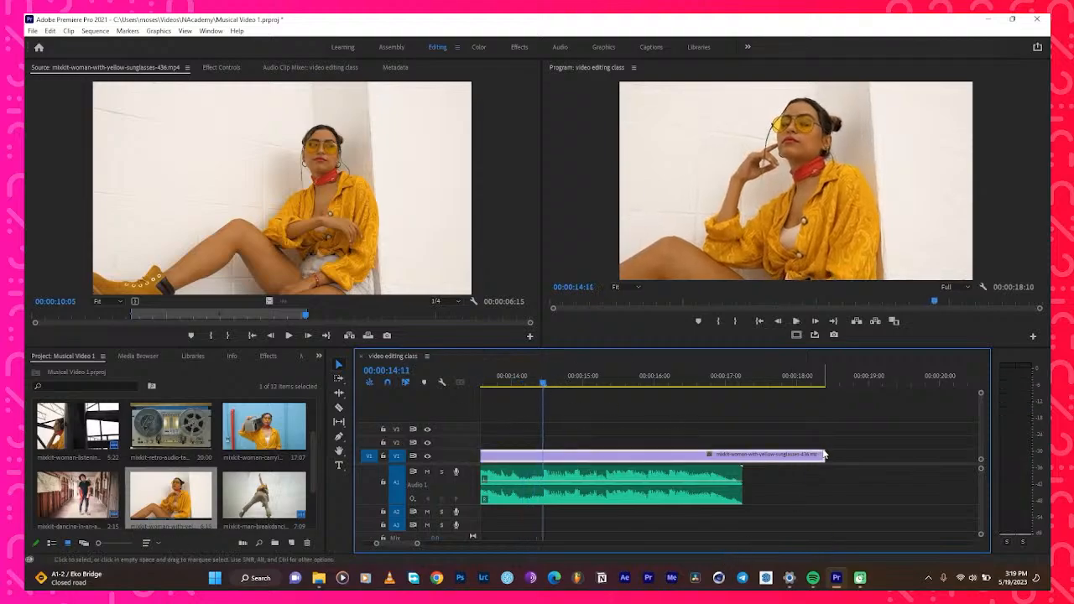
{"action": "left_click_drag", "start_coordinate": [824, 453], "coordinate": [542, 454]}
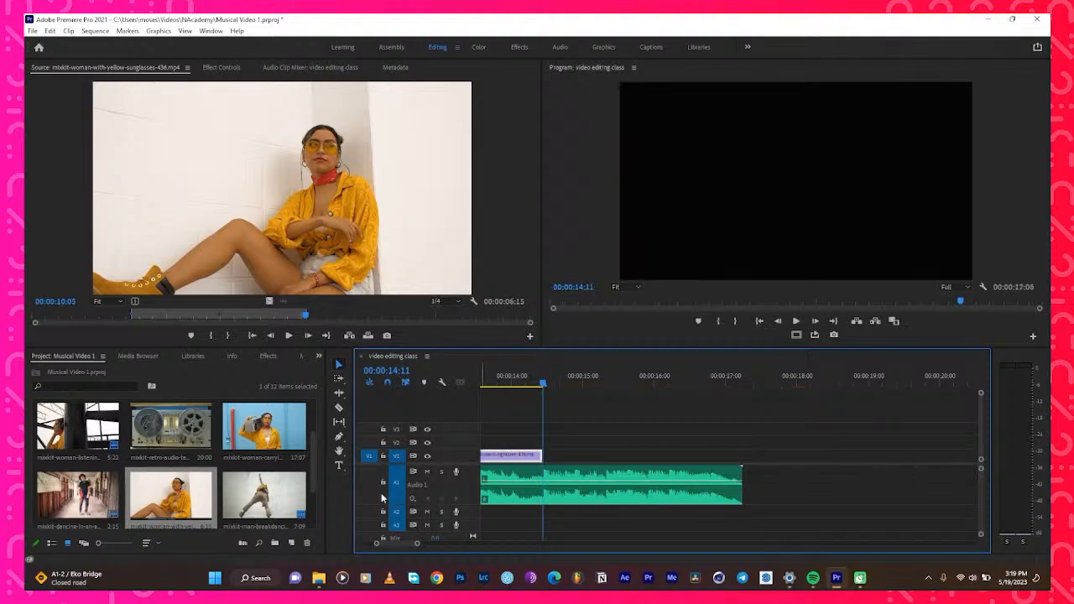
Mark a 00:00:04:00 range ending at 00:00:10:16 in the mixkit-breakdancing-444 clip and place its video on V1 at 00:00:14:11
{"action": "scroll", "coordinate": [231, 494], "scroll_direction": "up", "scroll_amount": 2}
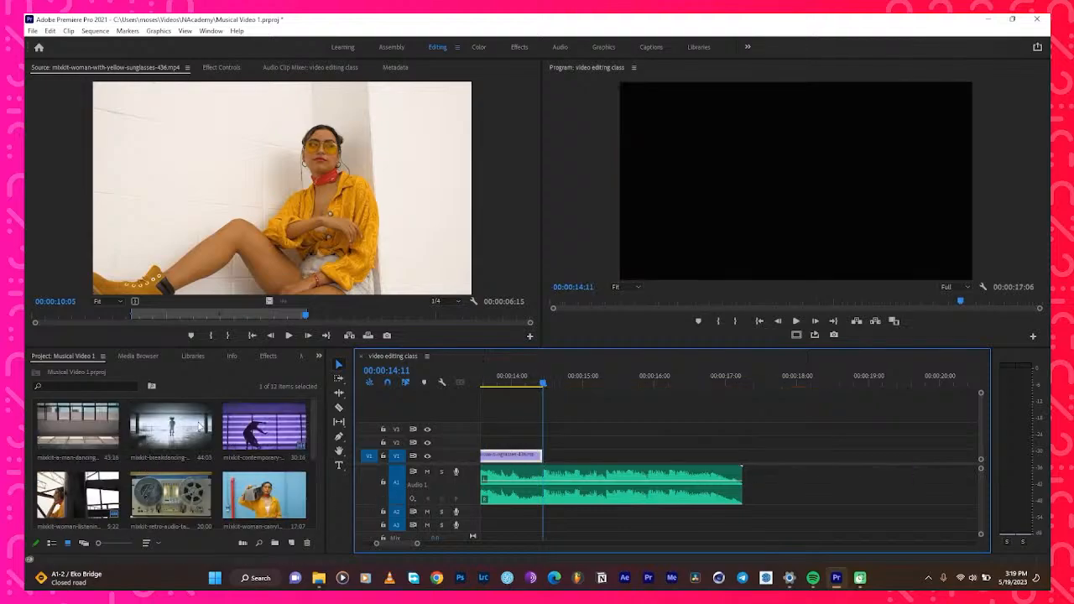
{"action": "double_click", "coordinate": [172, 443]}
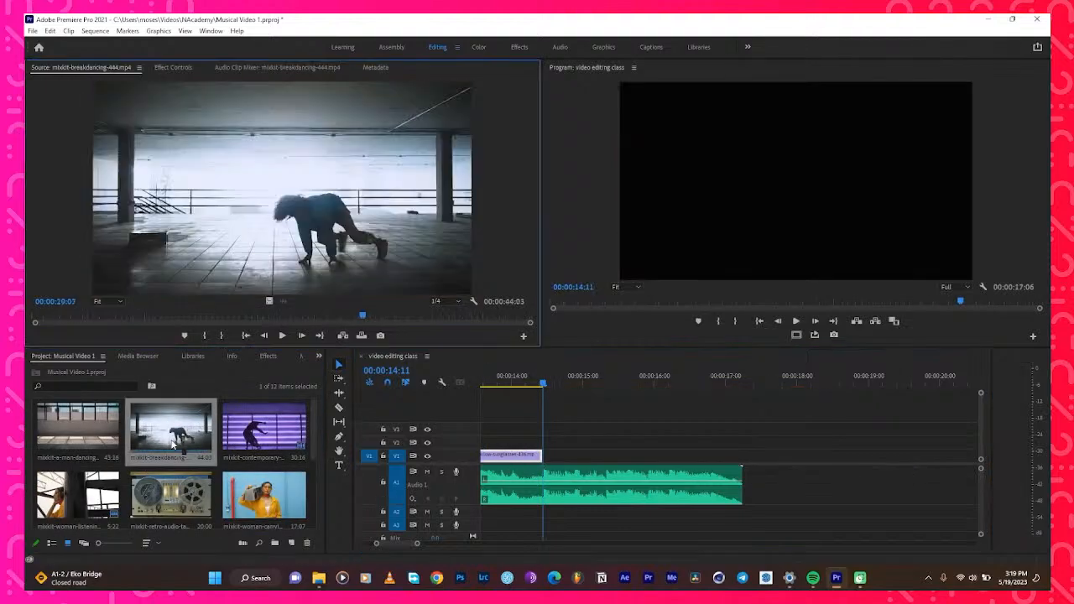
{"action": "left_click_drag", "start_coordinate": [360, 315], "coordinate": [107, 364]}
{"action": "key", "text": "space"}
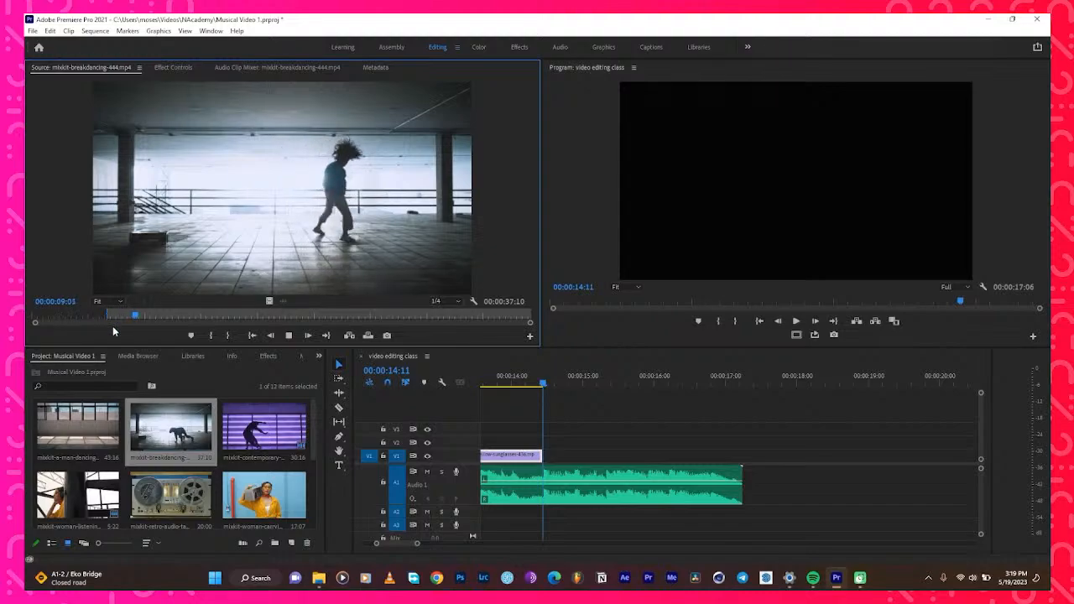
{"action": "key", "text": "space"}
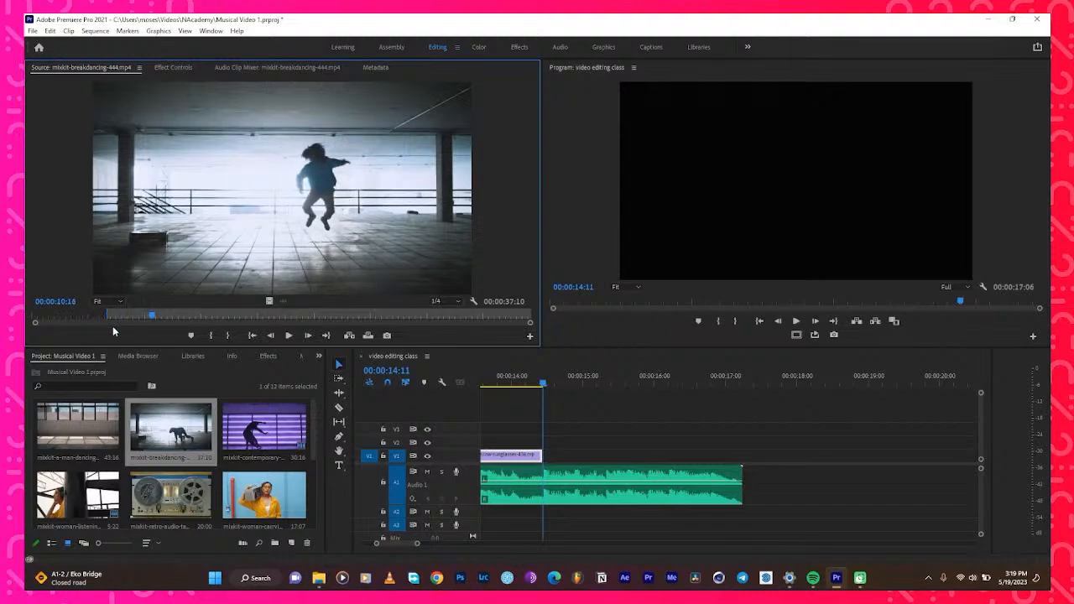
{"action": "key", "text": "o"}
{"action": "left_click_drag", "start_coordinate": [479, 370], "coordinate": [549, 457]}
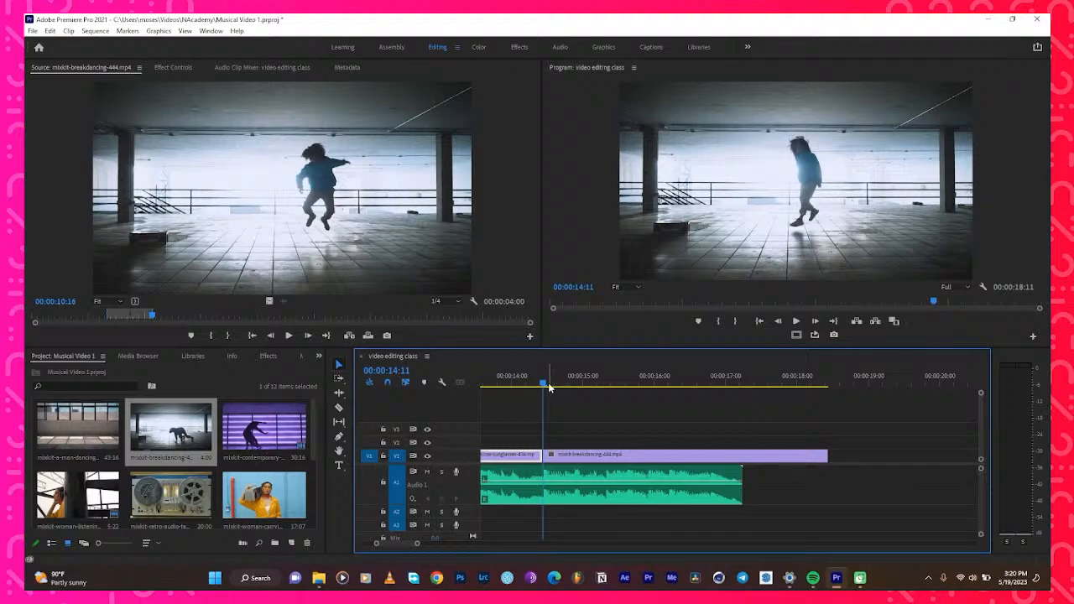
Play the newly added breakdancing clip against the audio and trim its end to 00:00:16:21
{"action": "key", "text": "space"}
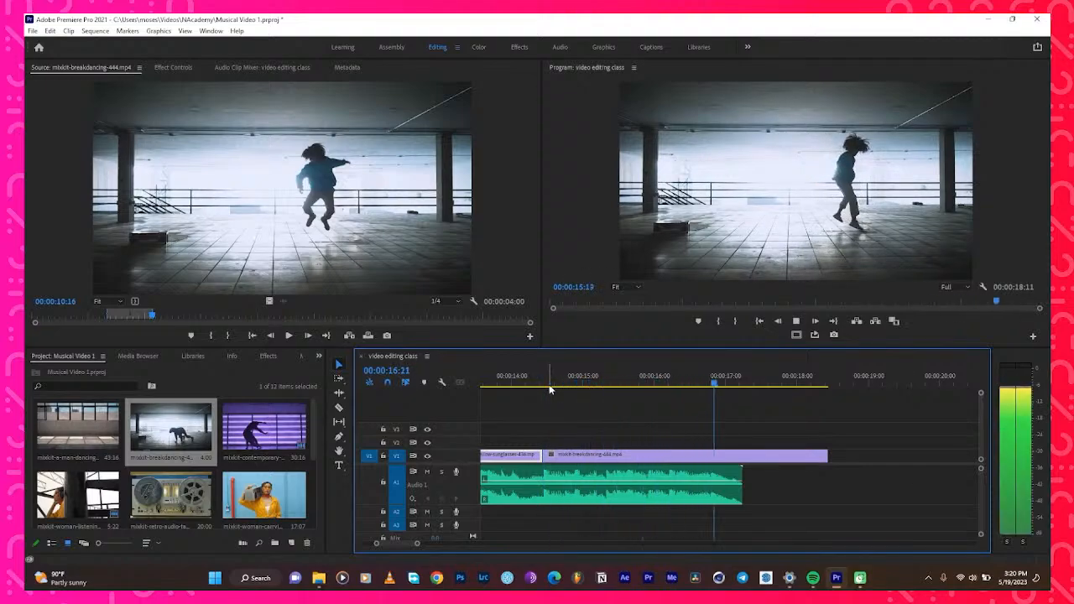
{"action": "key", "text": "space"}
{"action": "left_click", "coordinate": [508, 380]}
{"action": "key", "text": "space"}
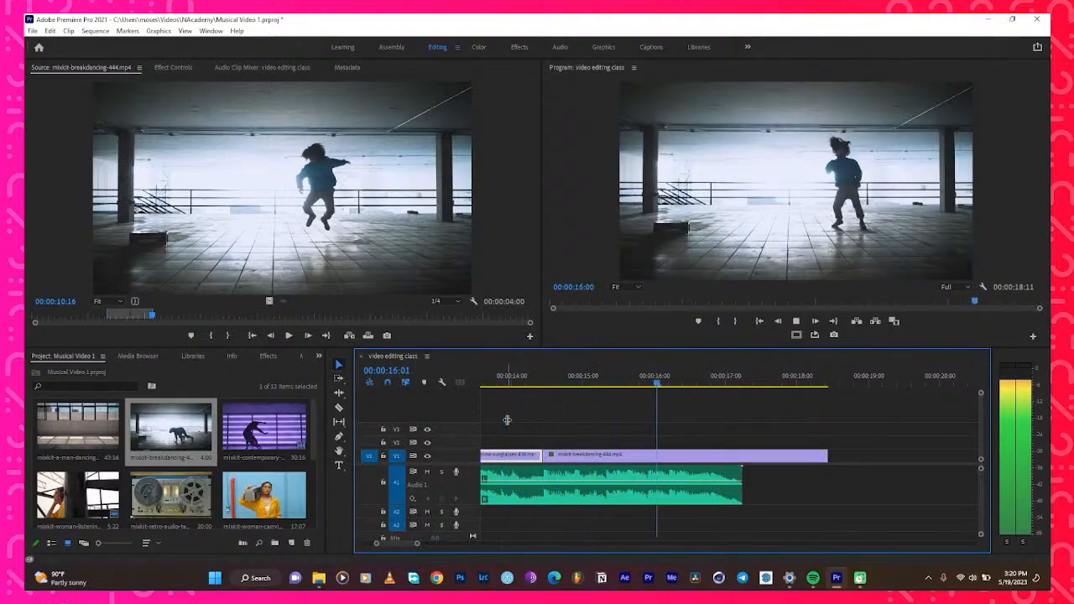
{"action": "key", "text": "space"}
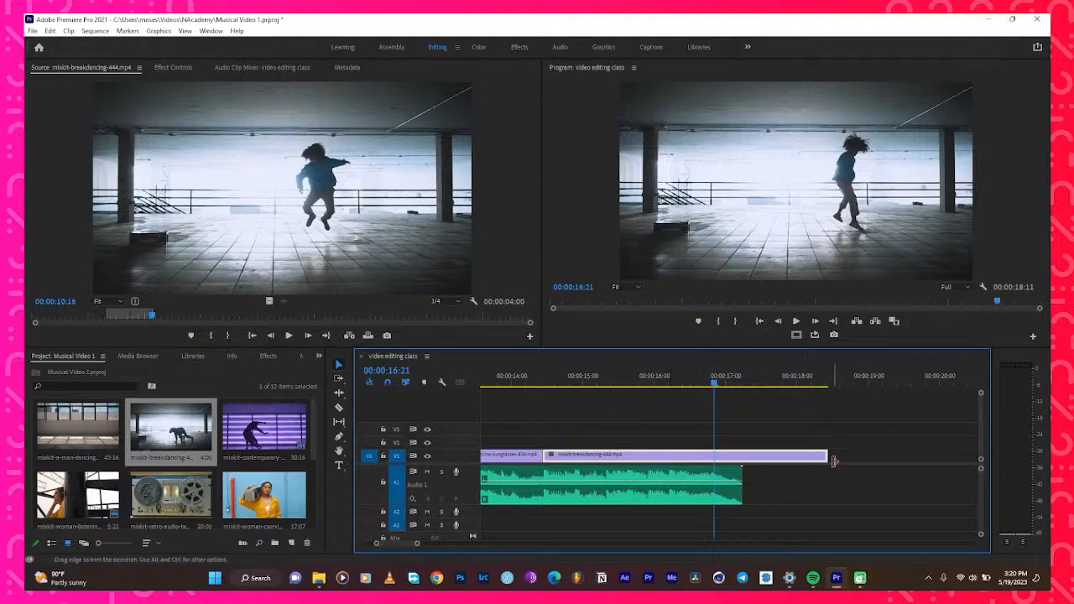
{"action": "left_click_drag", "start_coordinate": [827, 456], "coordinate": [713, 456]}
Mark a 12-frame range ending at 00:00:04:22 in the woman carrying a retro boombox clip and place its video on V1 at 00:00:16:21
{"action": "double_click", "coordinate": [263, 487]}
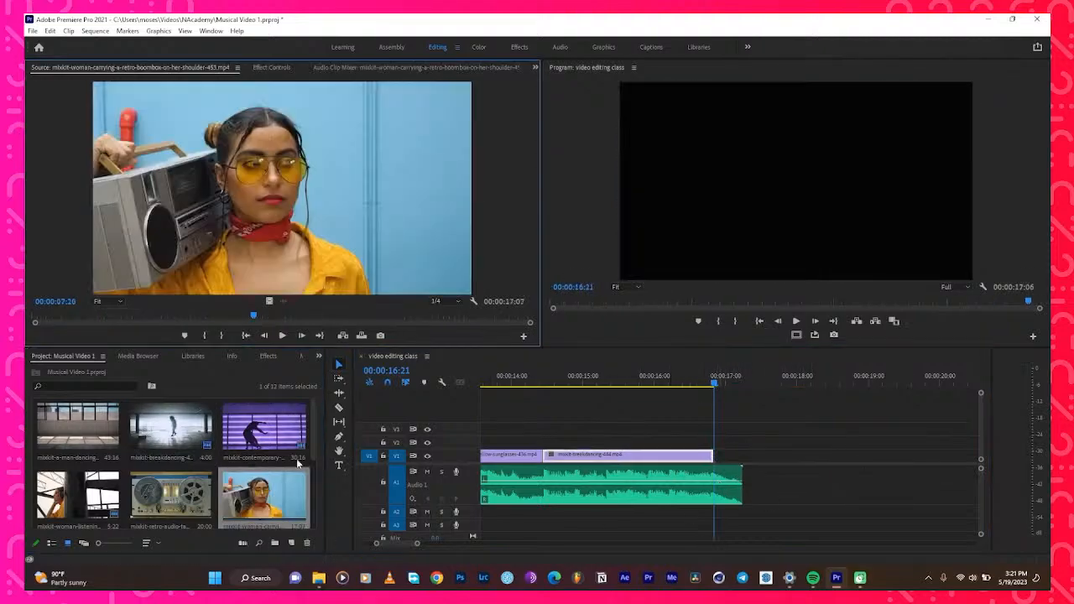
{"action": "mouse_move", "coordinate": [264, 324]}
{"action": "left_mouse_down"}
{"action": "mouse_move", "coordinate": [132, 327]}
{"action": "mouse_move", "coordinate": [87, 345]}
{"action": "mouse_move", "coordinate": [183, 337]}
{"action": "mouse_move", "coordinate": [140, 329]}
{"action": "mouse_move", "coordinate": [167, 338]}
{"action": "mouse_move", "coordinate": [203, 312]}
{"action": "mouse_move", "coordinate": [288, 319]}
{"action": "mouse_move", "coordinate": [167, 329]}
{"action": "left_mouse_up"}
{"action": "key", "text": "i"}
{"action": "key", "text": "o"}
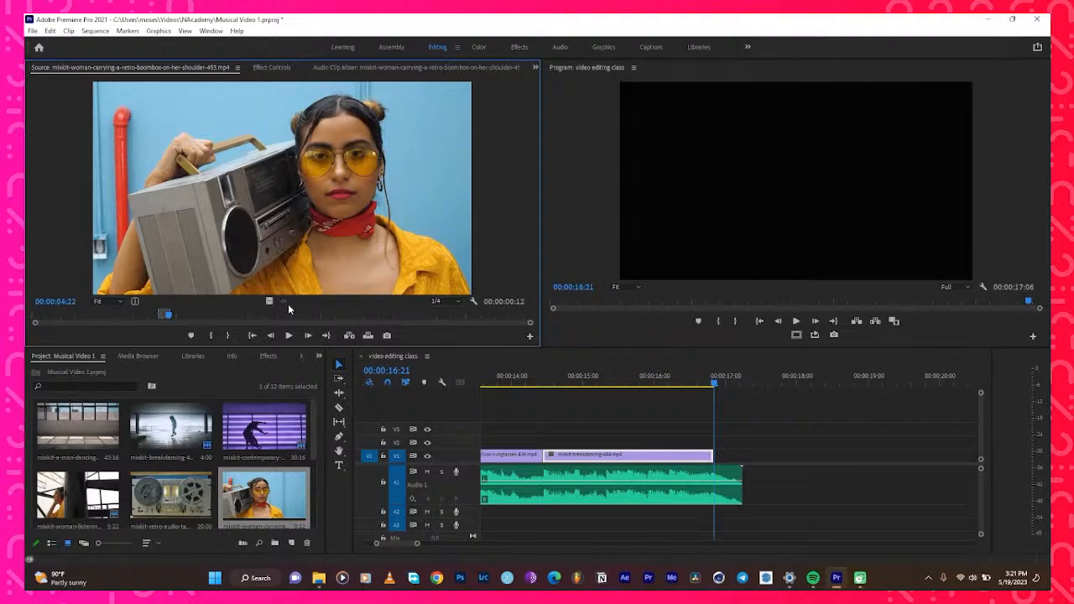
{"action": "left_click_drag", "start_coordinate": [268, 300], "coordinate": [718, 460]}
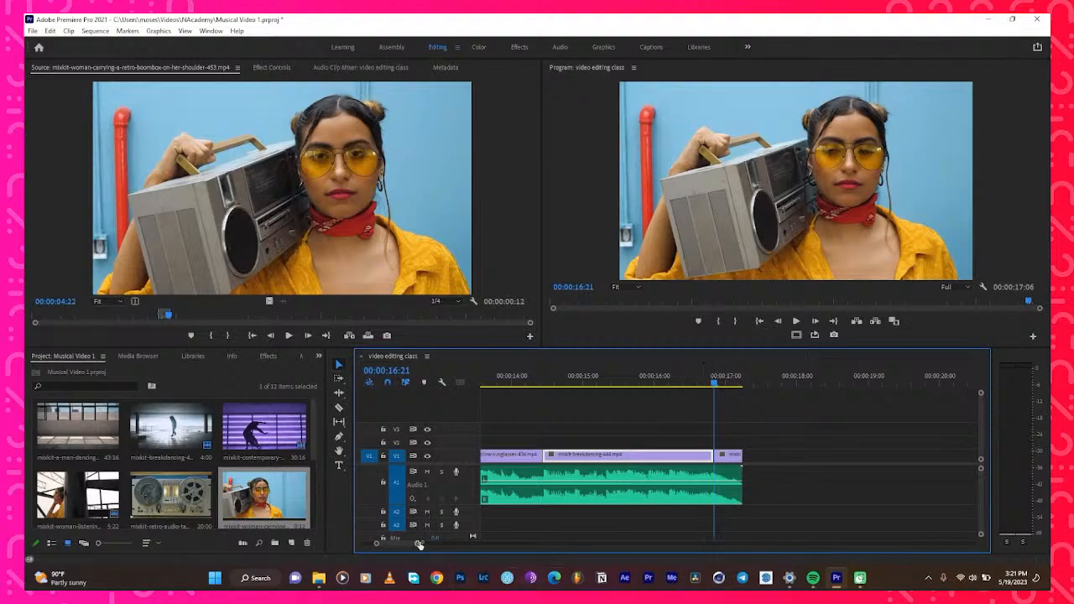
Play the sequence from the start through the first two clips to check their cuts against the audio
{"action": "left_click_drag", "start_coordinate": [419, 544], "coordinate": [503, 543]}
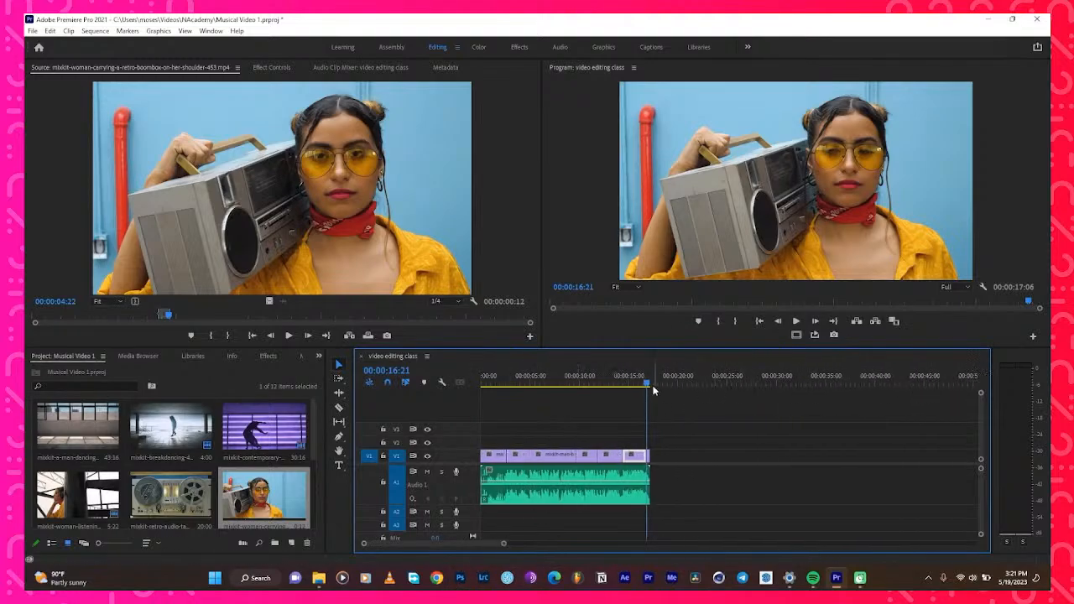
{"action": "left_click_drag", "start_coordinate": [653, 390], "coordinate": [407, 418]}
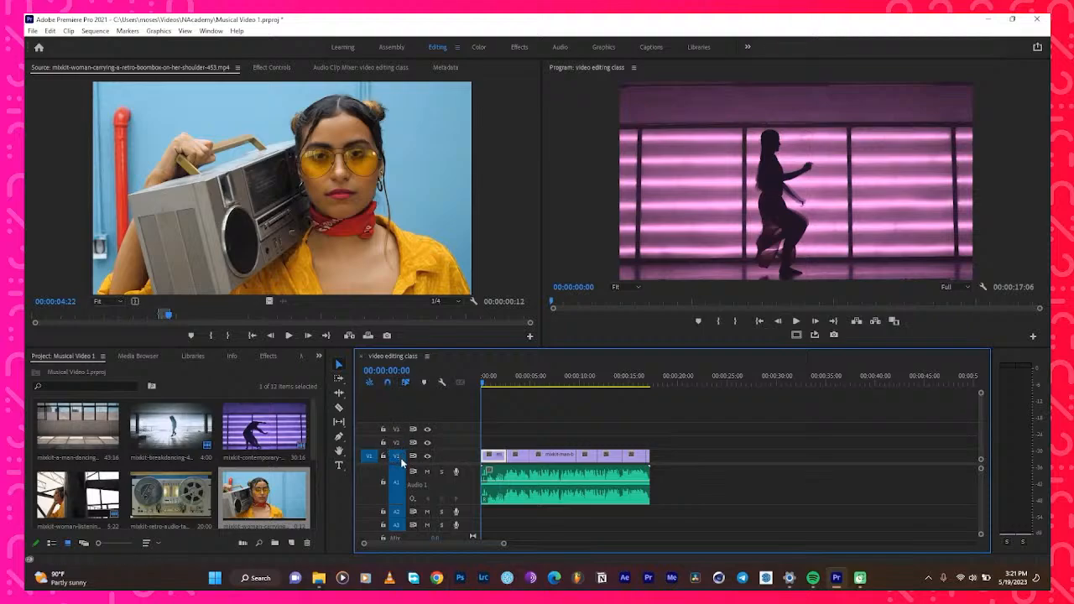
{"action": "left_click", "coordinate": [396, 456]}
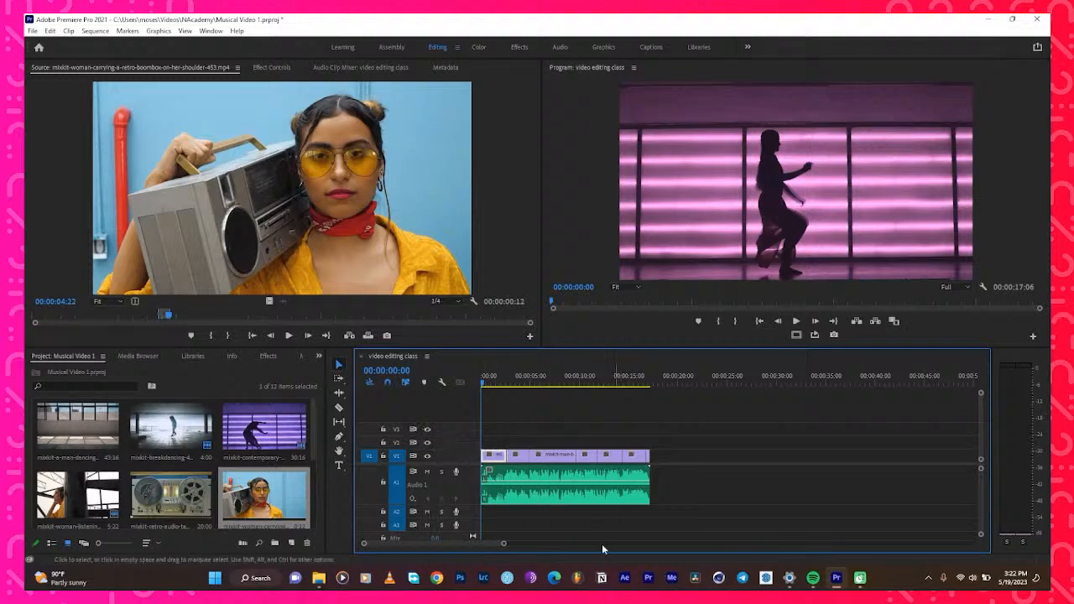
{"action": "left_click_drag", "start_coordinate": [503, 543], "coordinate": [472, 547]}
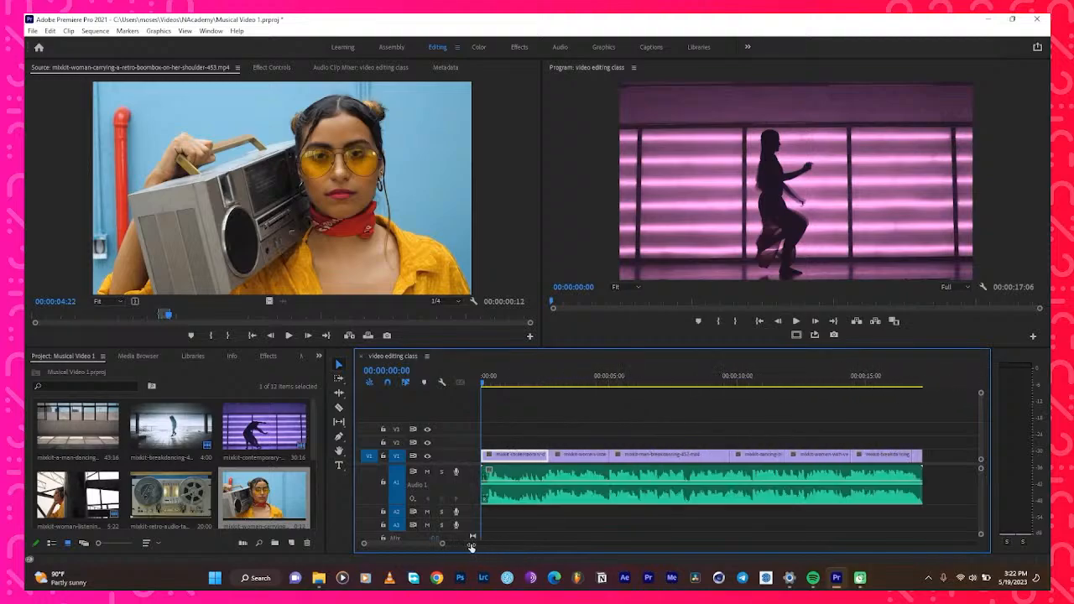
{"action": "key", "text": "space"}
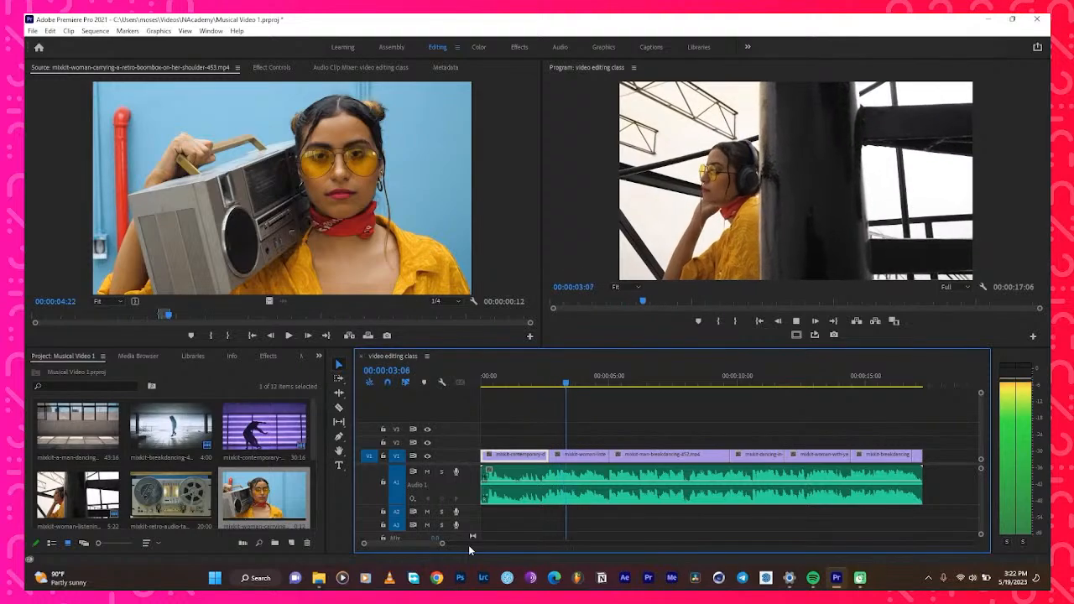
{"action": "key", "text": "space"}
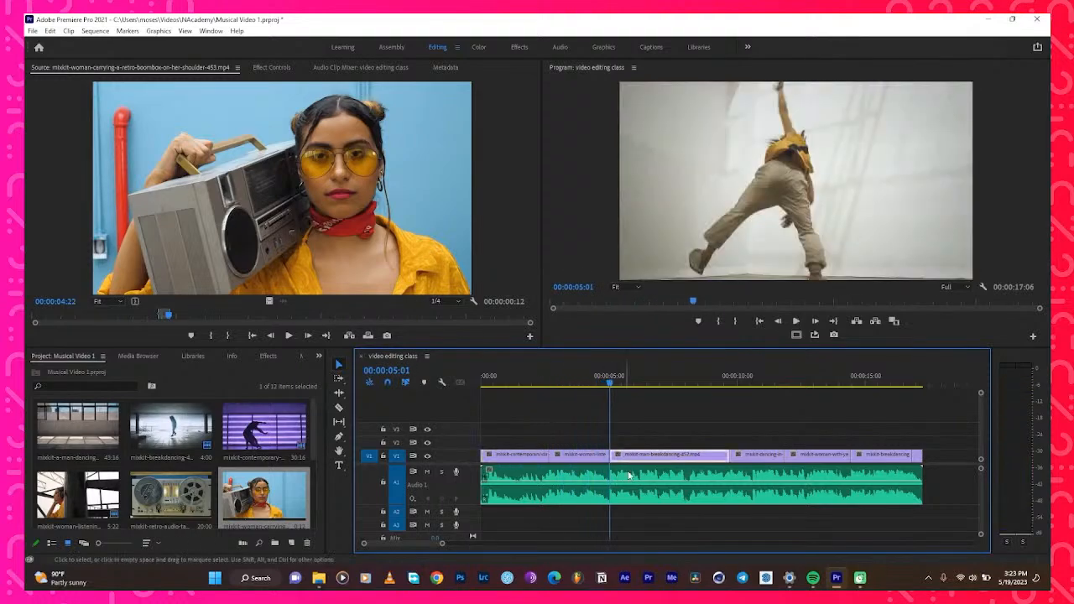
Replay the cuts around the woman listening to urban music clip and compare them with the beats in the audio waveform
{"action": "left_click_drag", "start_coordinate": [615, 384], "coordinate": [537, 389]}
{"action": "key", "text": "space"}
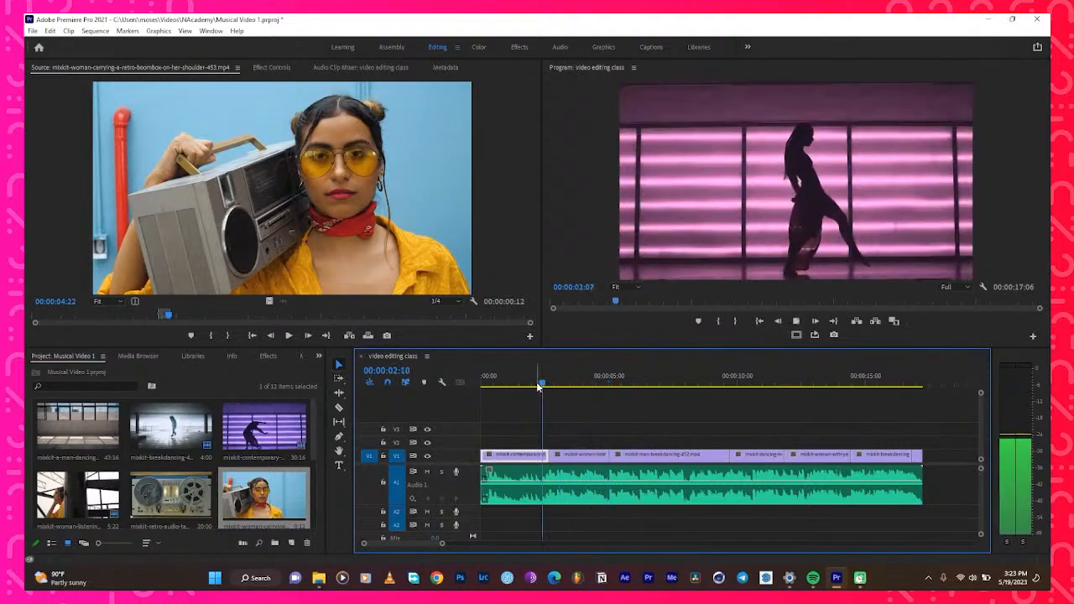
{"action": "key", "text": "space"}
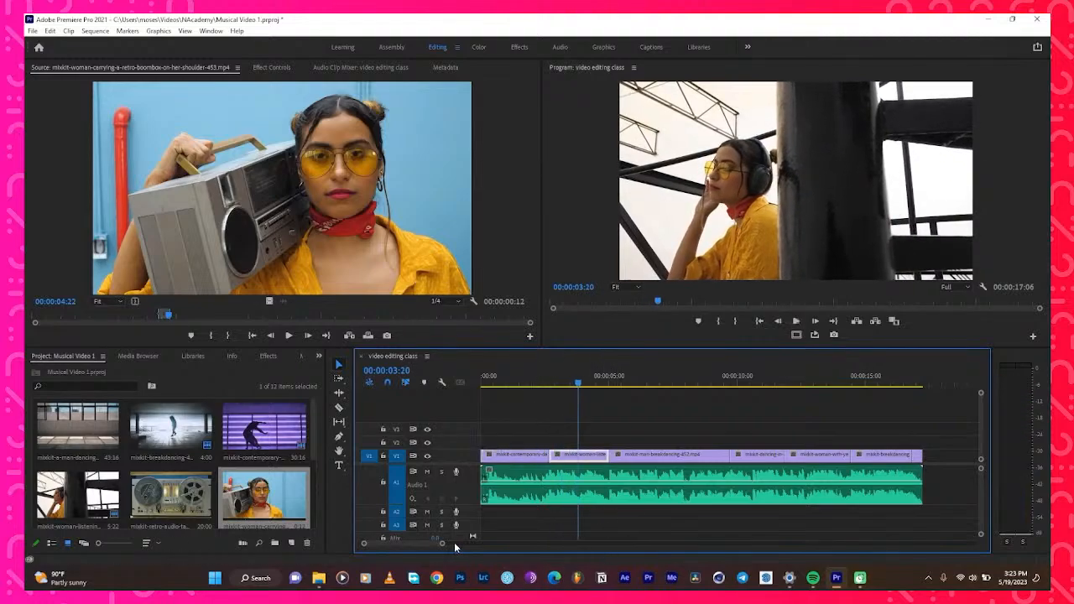
{"action": "left_click_drag", "start_coordinate": [442, 546], "coordinate": [396, 545]}
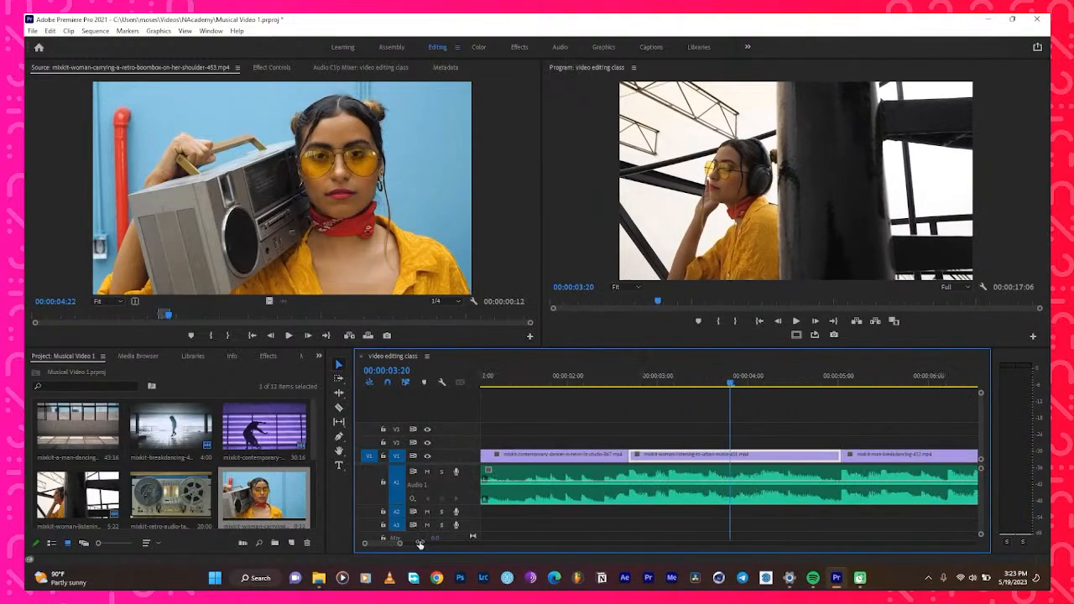
{"action": "left_click", "coordinate": [551, 381]}
{"action": "key", "text": "space"}
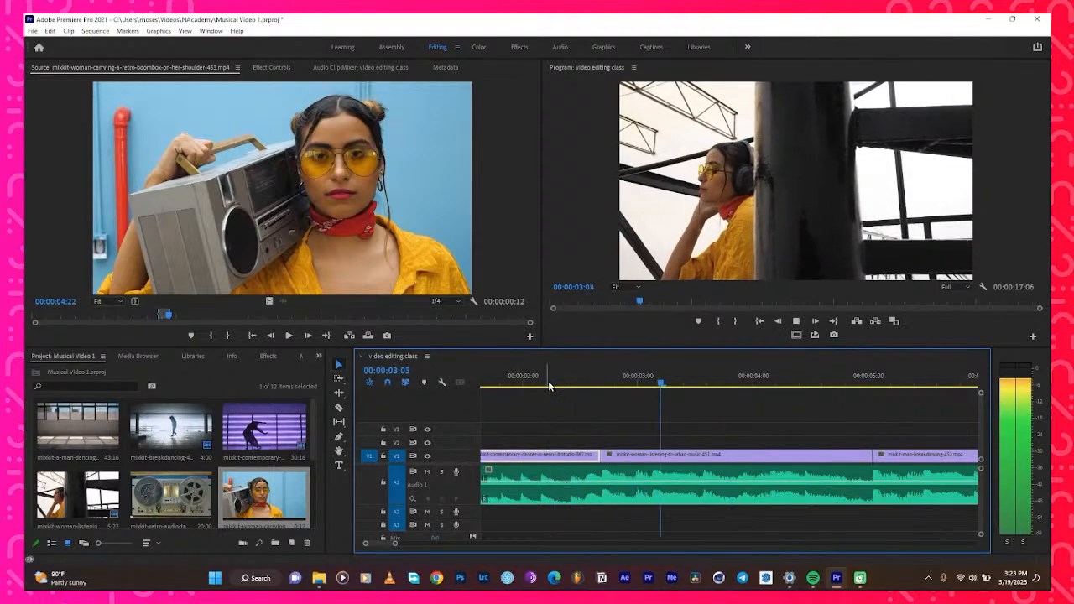
{"action": "key", "text": "space"}
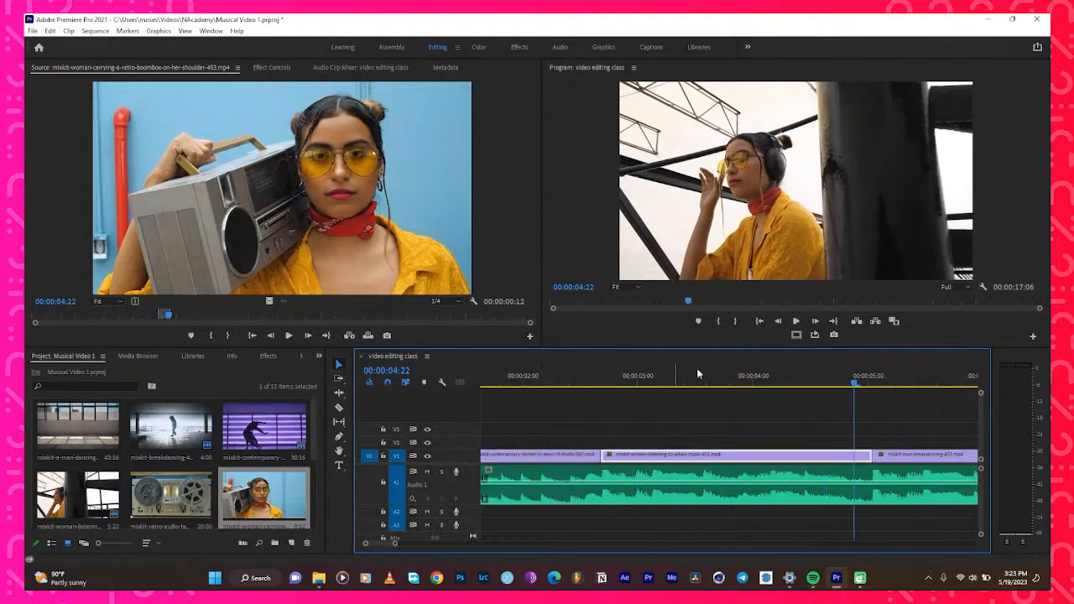
{"action": "left_click_drag", "start_coordinate": [871, 376], "coordinate": [659, 464]}
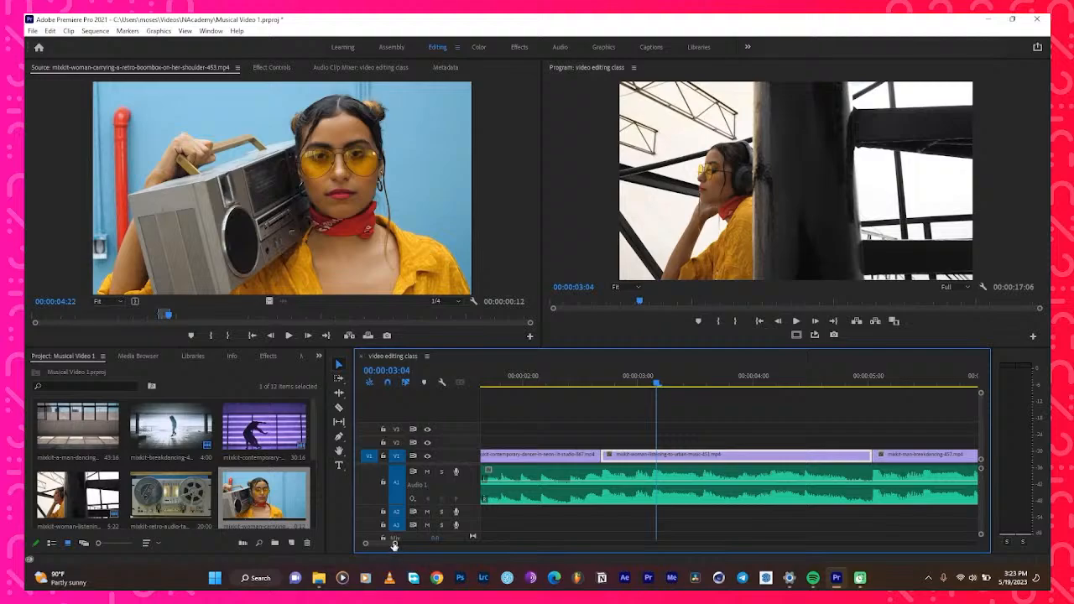
Play the whole sequence from 00:00:00:00 to its end to review the finished edit
{"action": "left_click_drag", "start_coordinate": [394, 546], "coordinate": [510, 544]}
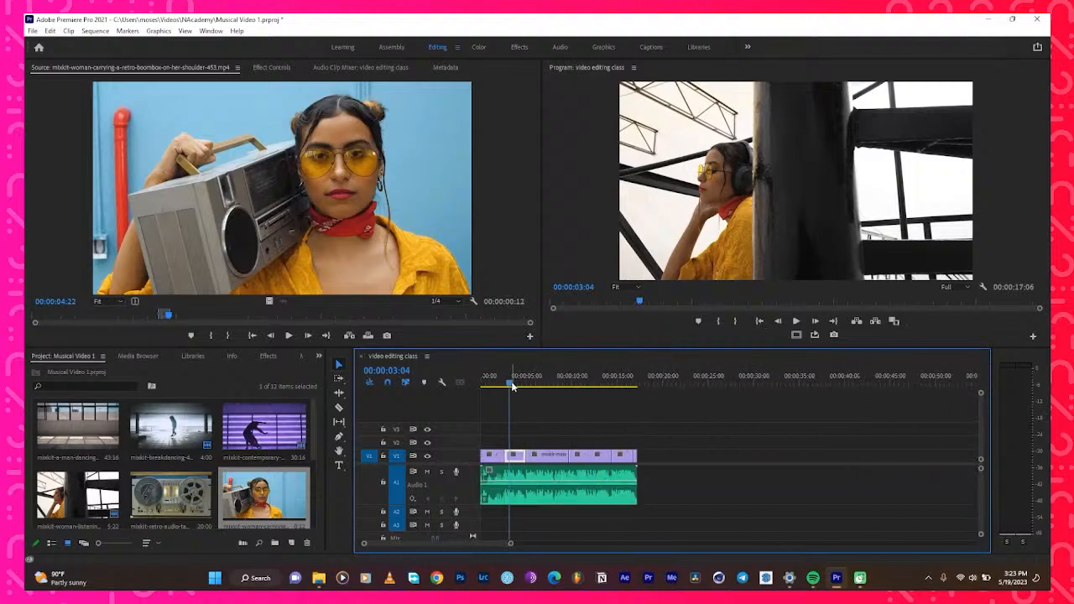
{"action": "left_click_drag", "start_coordinate": [513, 385], "coordinate": [419, 394]}
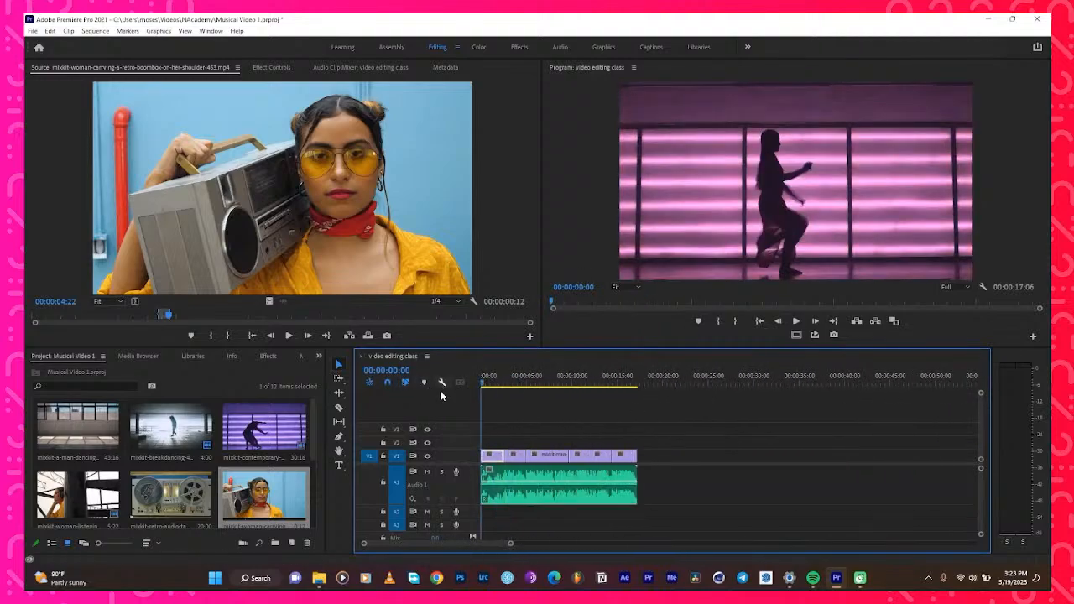
{"action": "key", "text": "space"}
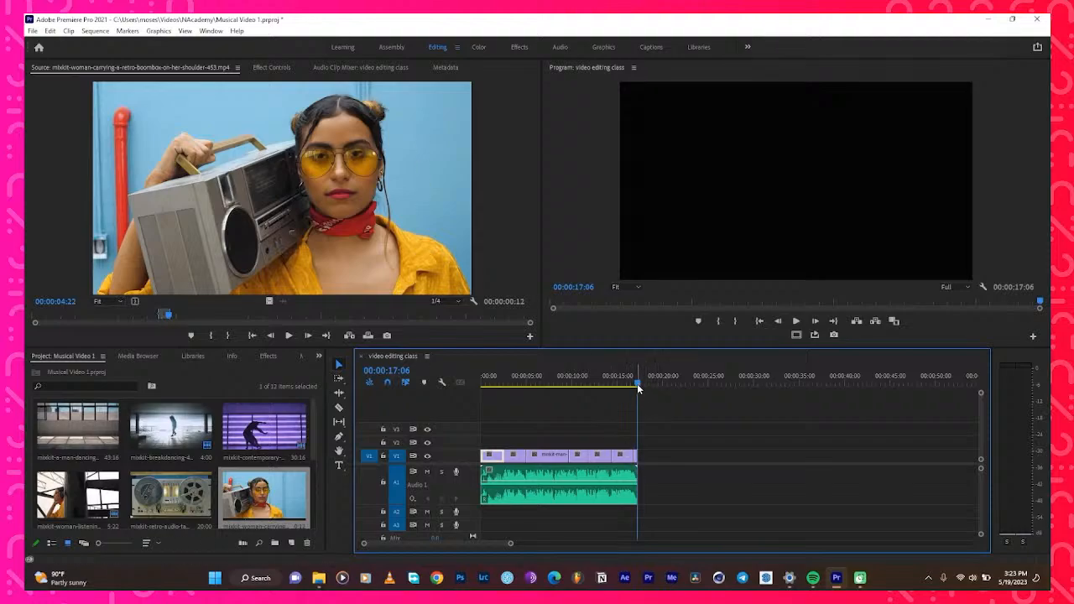
Play the sequence from the start and stop at 00:00:04:12 in the woman listening to urban music clip
{"action": "left_click_drag", "start_coordinate": [637, 385], "coordinate": [382, 410]}
{"action": "key", "text": "space"}
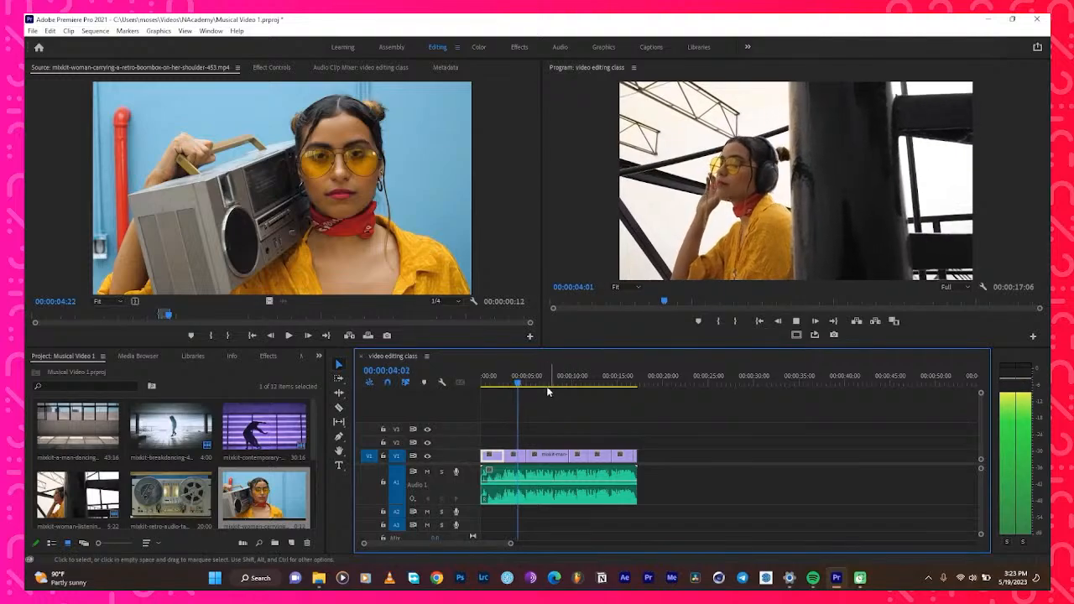
{"action": "key", "text": "space"}
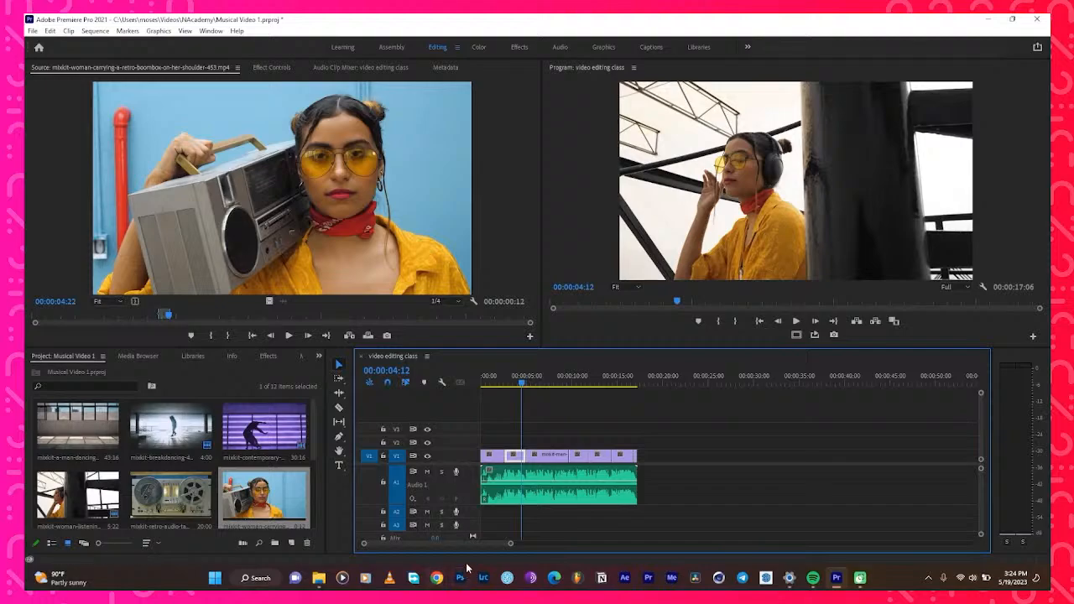
Place a 12-frame video range ending at 00:00:04:07 from the retro audio tape recorder clip on V2 at 00:00:03:03, trimming its end to 00:00:03:12
{"action": "left_click_drag", "start_coordinate": [511, 546], "coordinate": [456, 566]}
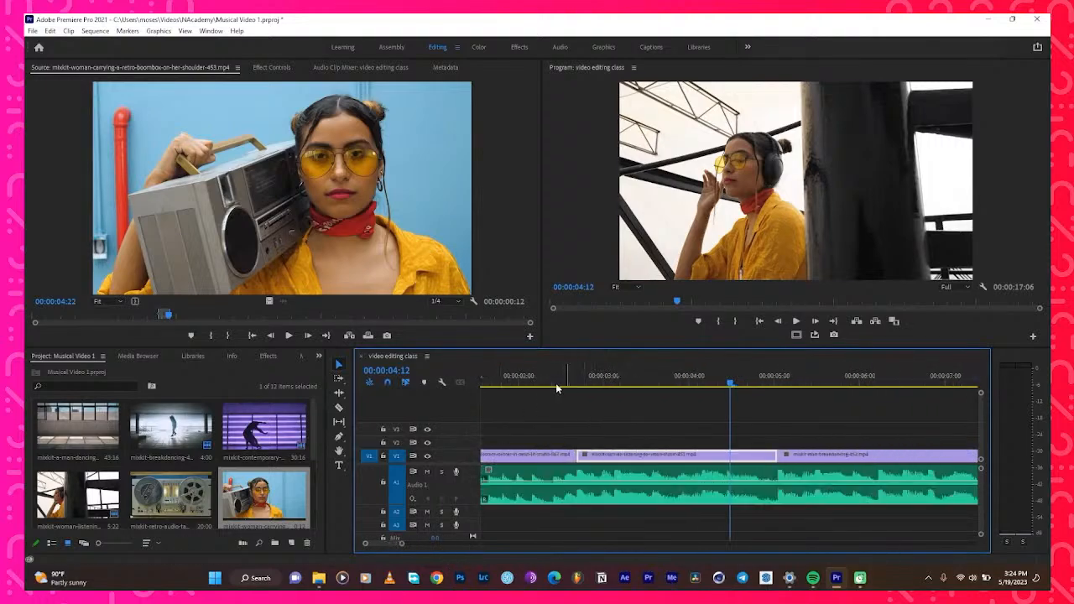
{"action": "left_click_drag", "start_coordinate": [555, 382], "coordinate": [615, 428]}
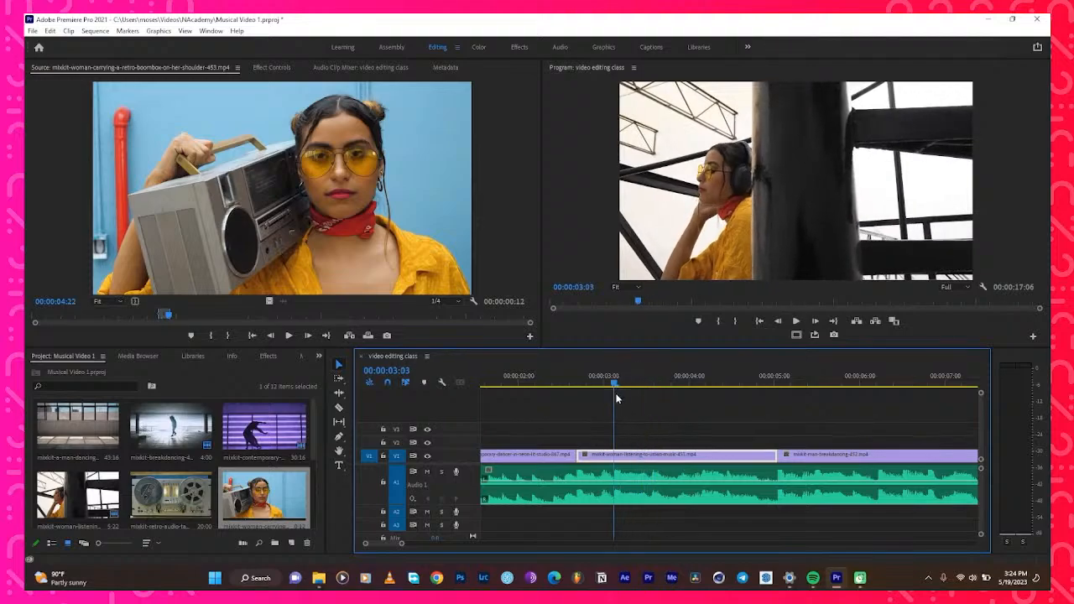
{"action": "double_click", "coordinate": [170, 497]}
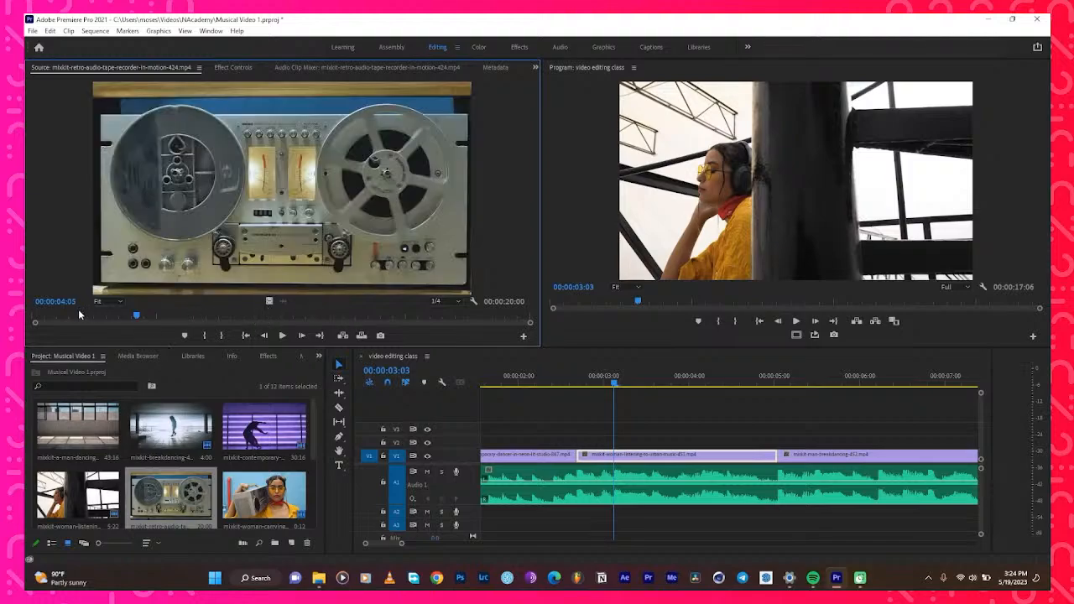
{"action": "left_click_drag", "start_coordinate": [139, 318], "coordinate": [131, 321]}
{"action": "key", "text": "i"}
{"action": "key", "text": "space"}
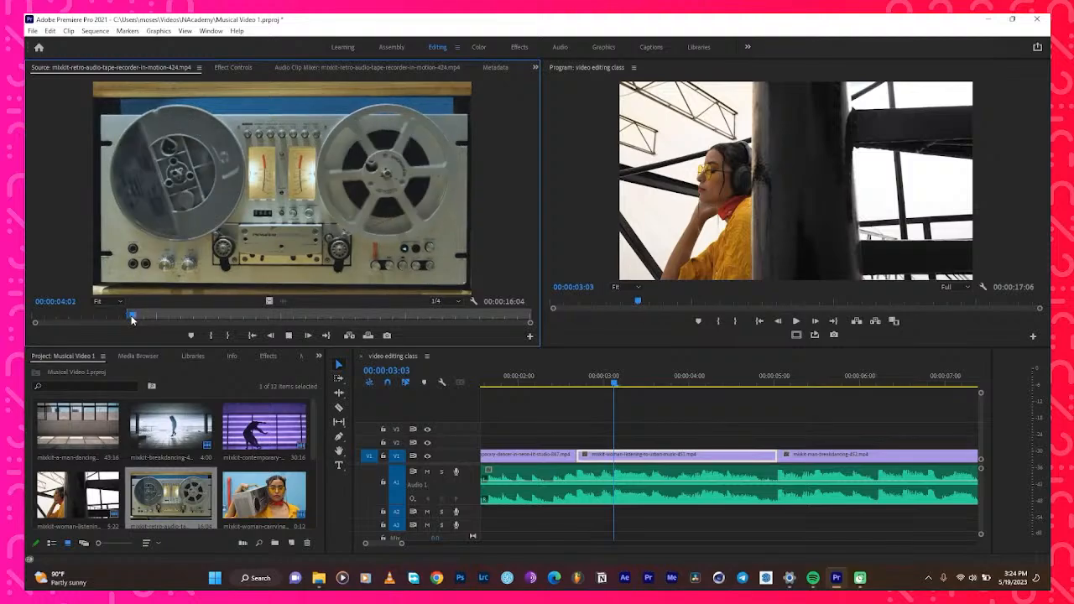
{"action": "key", "text": "space"}
{"action": "key", "text": "o"}
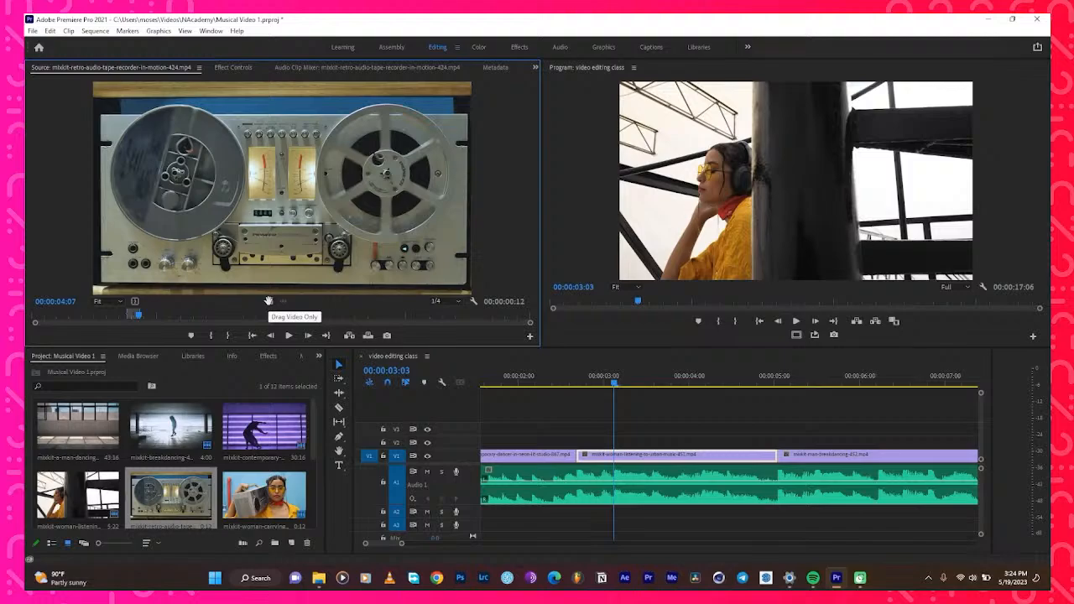
{"action": "left_click_drag", "start_coordinate": [268, 300], "coordinate": [621, 443]}
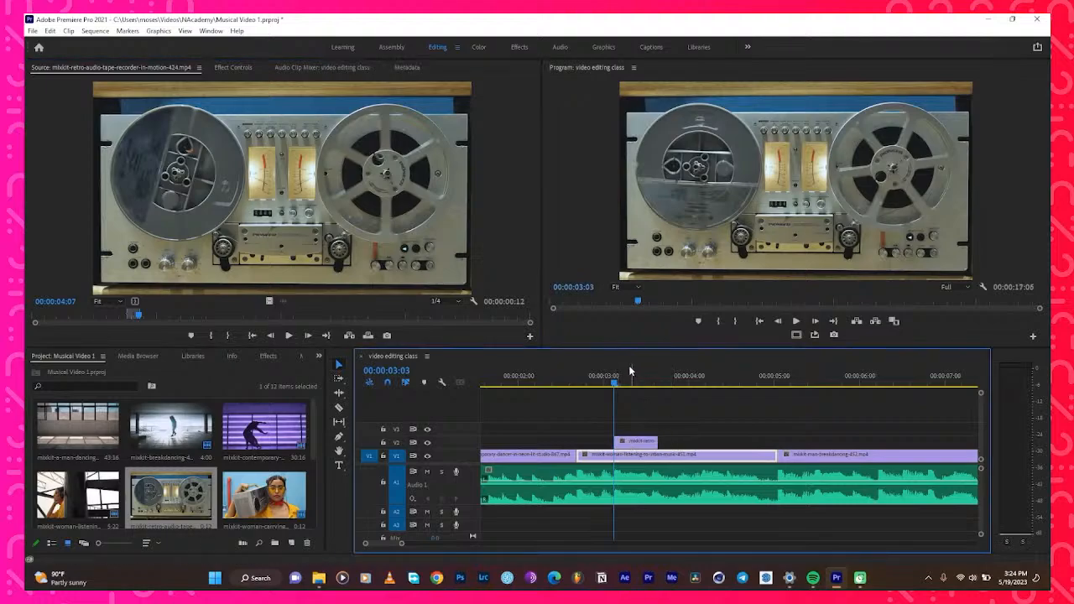
{"action": "left_click_drag", "start_coordinate": [623, 384], "coordinate": [647, 394]}
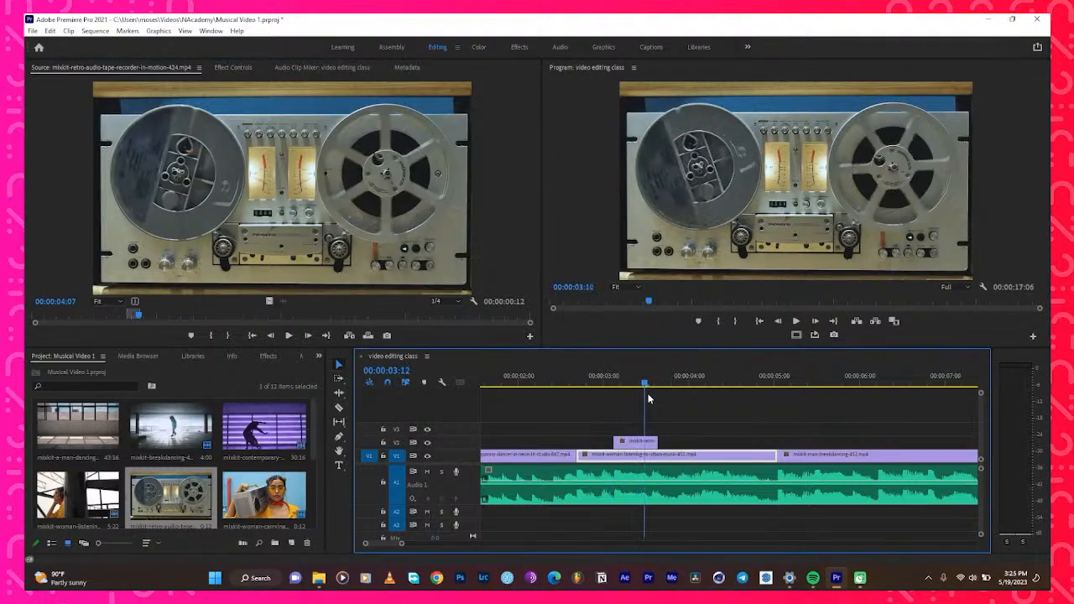
{"action": "left_click_drag", "start_coordinate": [658, 438], "coordinate": [643, 438]}
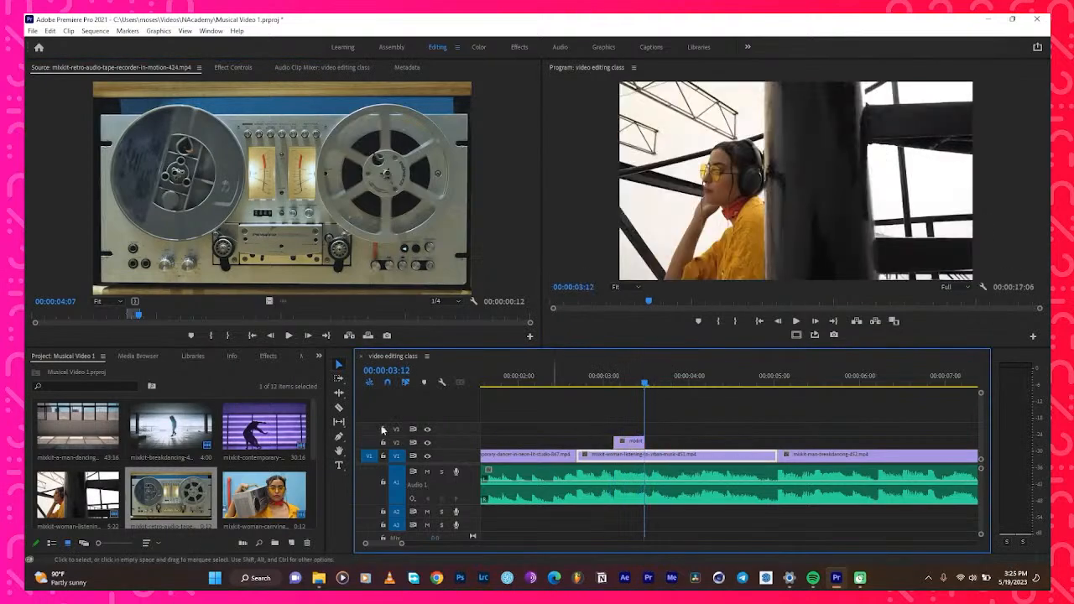
Mark a 14-frame range ending at 00:00:21:16 in the man dancing break dance clip and place its video on V2 at 00:00:03:14
{"action": "double_click", "coordinate": [81, 430]}
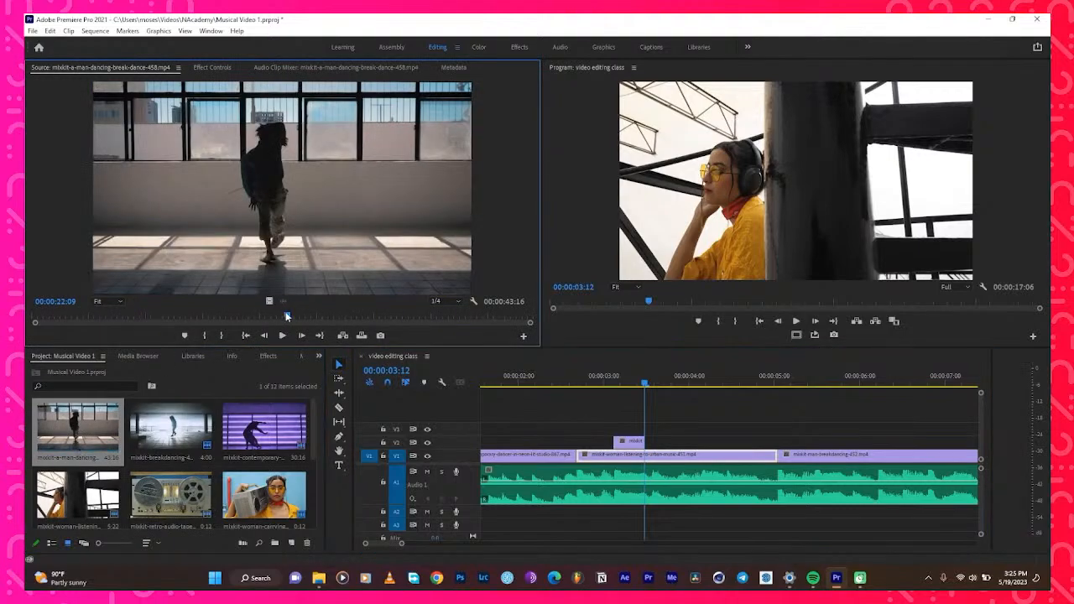
{"action": "mouse_move", "coordinate": [286, 316]}
{"action": "left_mouse_down"}
{"action": "mouse_move", "coordinate": [250, 316]}
{"action": "mouse_move", "coordinate": [279, 316]}
{"action": "mouse_move", "coordinate": [270, 325]}
{"action": "left_mouse_up"}
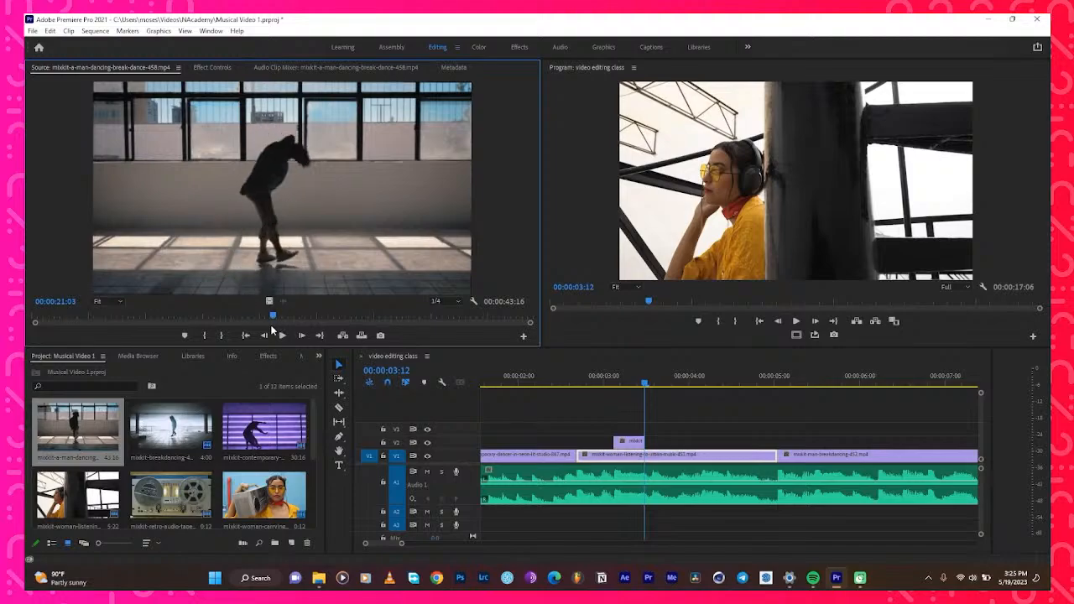
{"action": "key", "text": "i"}
{"action": "key", "text": "space"}
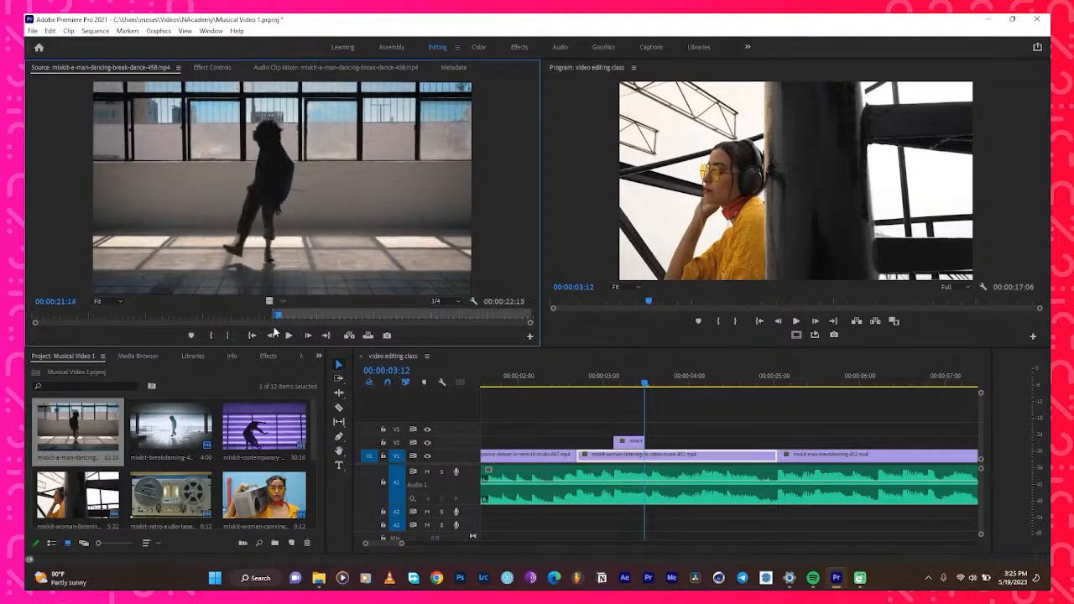
{"action": "key", "text": "o"}
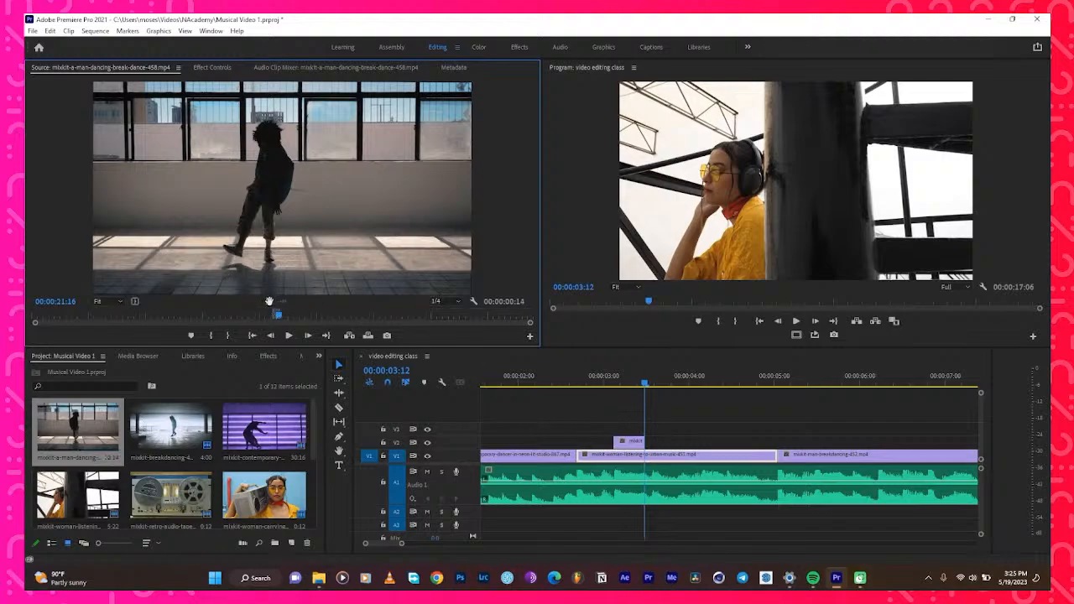
{"action": "left_click_drag", "start_coordinate": [274, 309], "coordinate": [664, 441]}
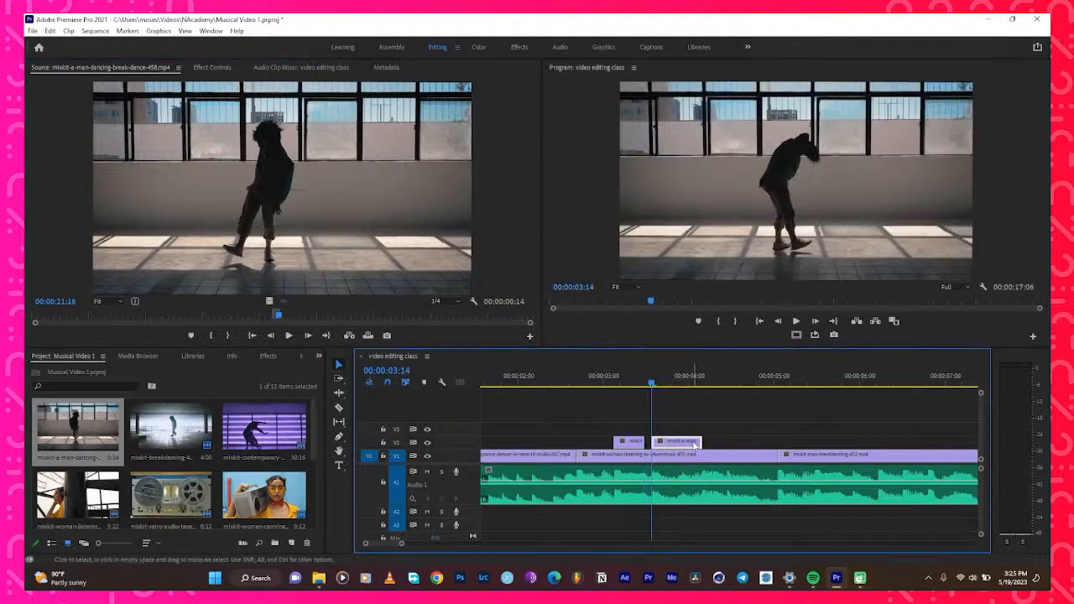
Replay the section around the two V2 inserts and compare their cuts with the beats in the audio
{"action": "key", "text": "space"}
{"action": "key", "text": "space"}
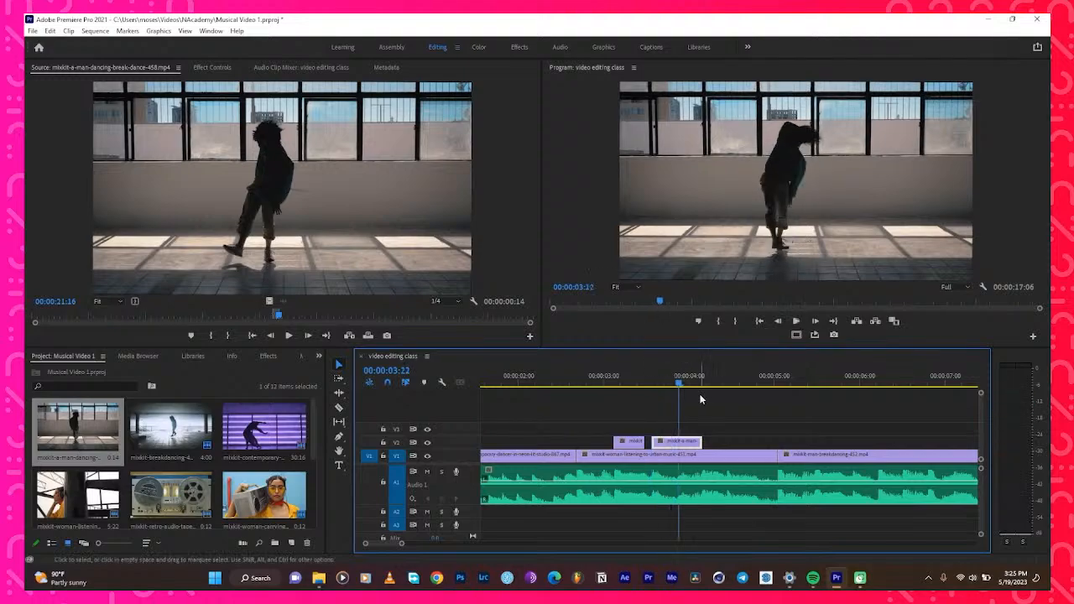
{"action": "key", "text": "space"}
{"action": "key", "text": "space"}
{"action": "left_click_drag", "start_coordinate": [707, 372], "coordinate": [547, 405]}
{"action": "key", "text": "space"}
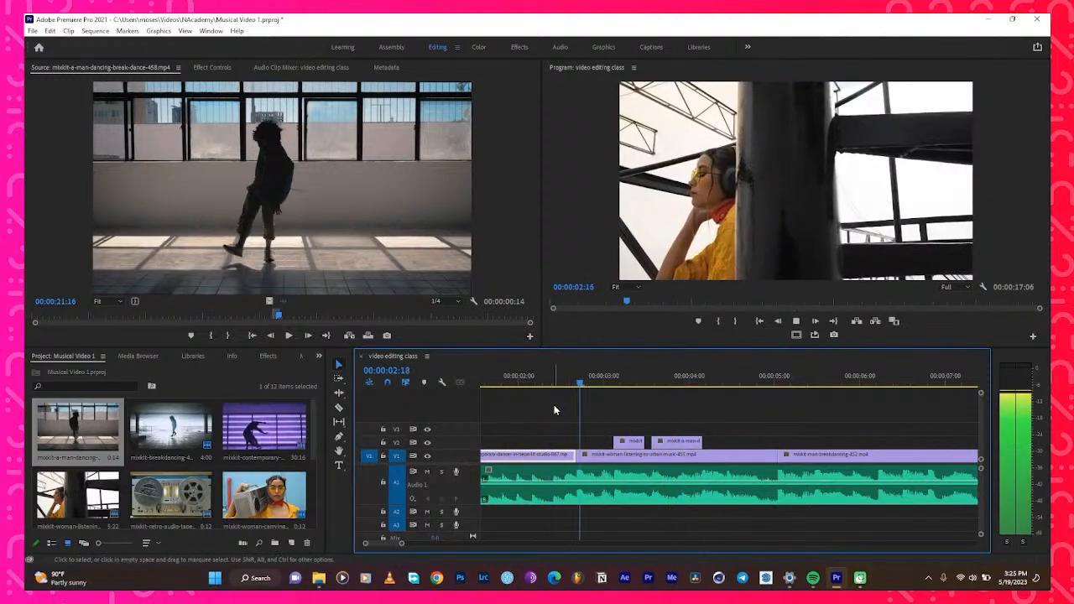
{"action": "key", "text": "space"}
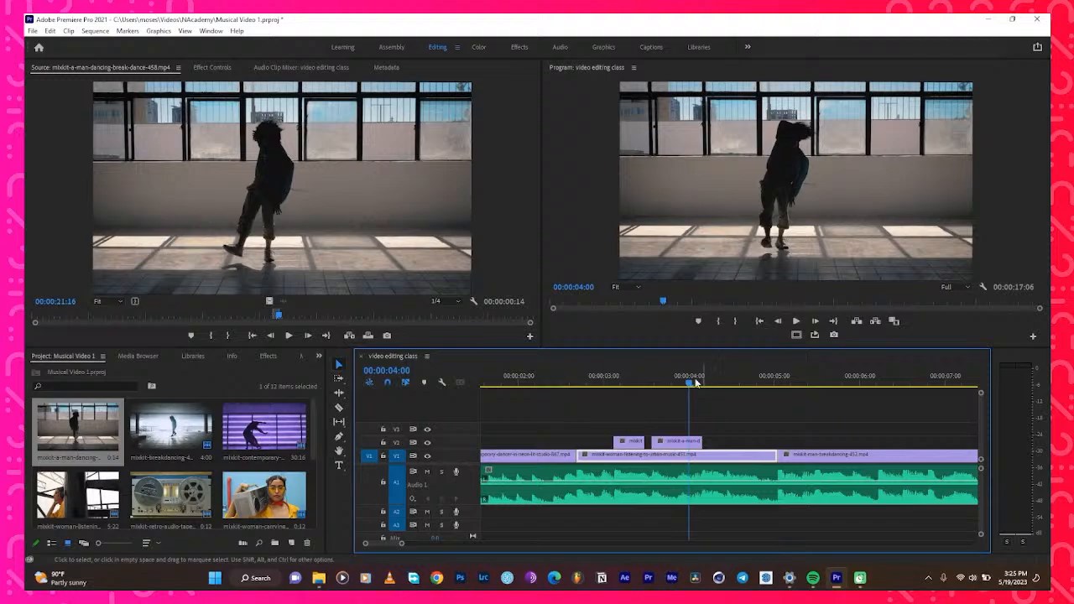
{"action": "left_click_drag", "start_coordinate": [695, 382], "coordinate": [546, 383]}
{"action": "key", "text": "space"}
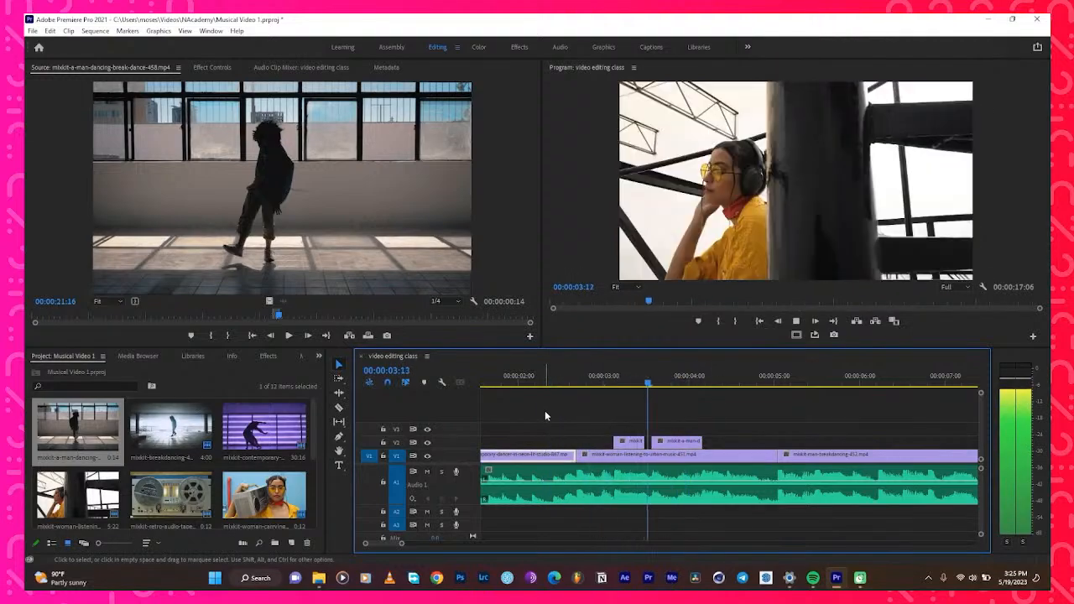
{"action": "key", "text": "space"}
{"action": "left_click_drag", "start_coordinate": [670, 377], "coordinate": [533, 408]}
{"action": "key", "text": "space"}
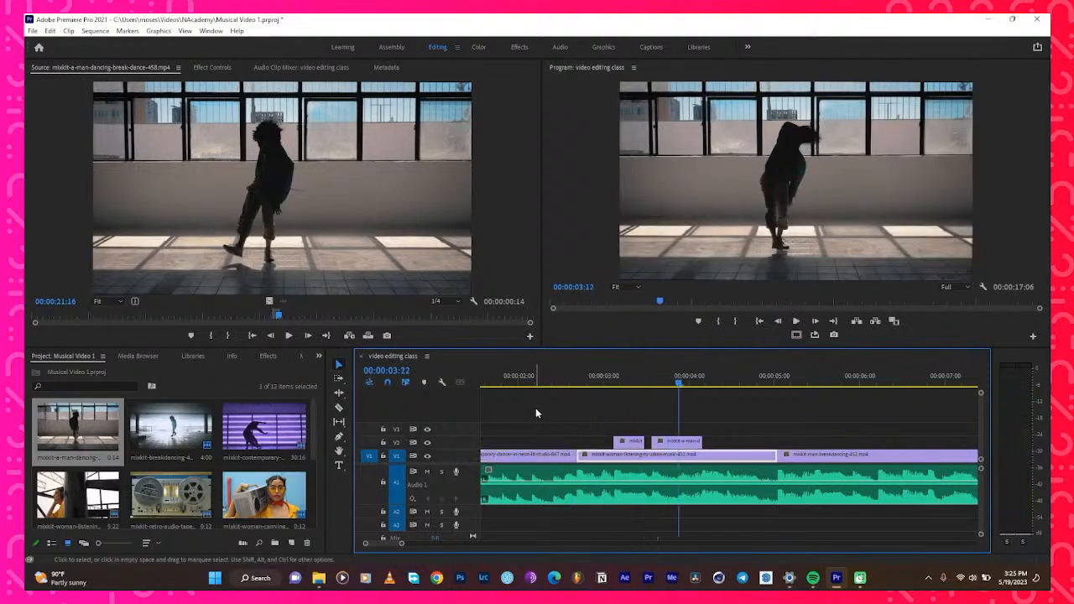
{"action": "left_click", "coordinate": [618, 398]}
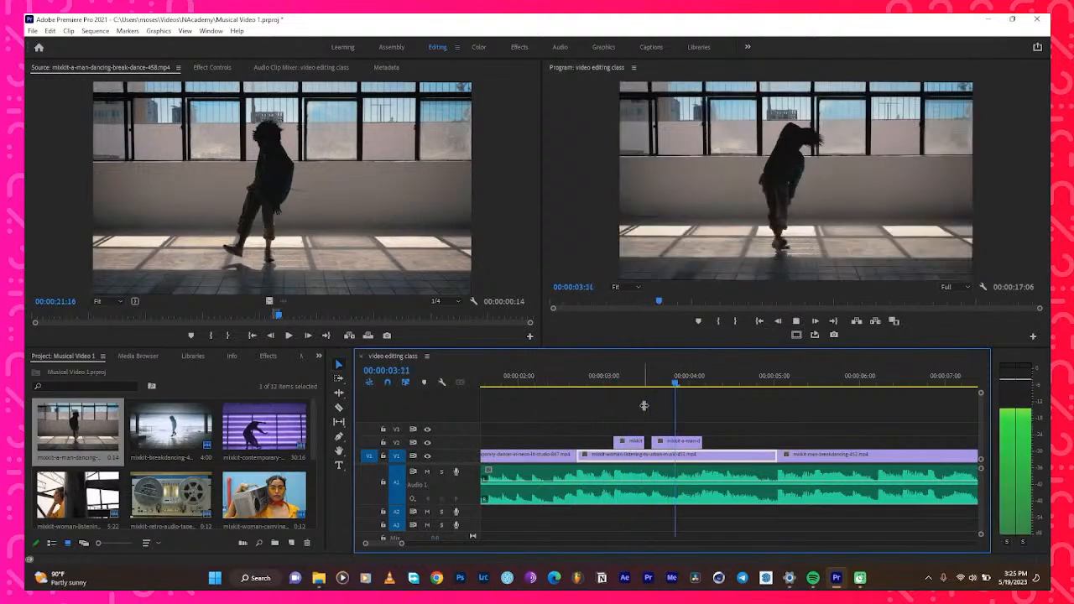
{"action": "key", "text": "space"}
Trim the end of the man dancing break dance clip on V2 to the beat at 00:00:03:21
{"action": "left_click_drag", "start_coordinate": [661, 386], "coordinate": [643, 392]}
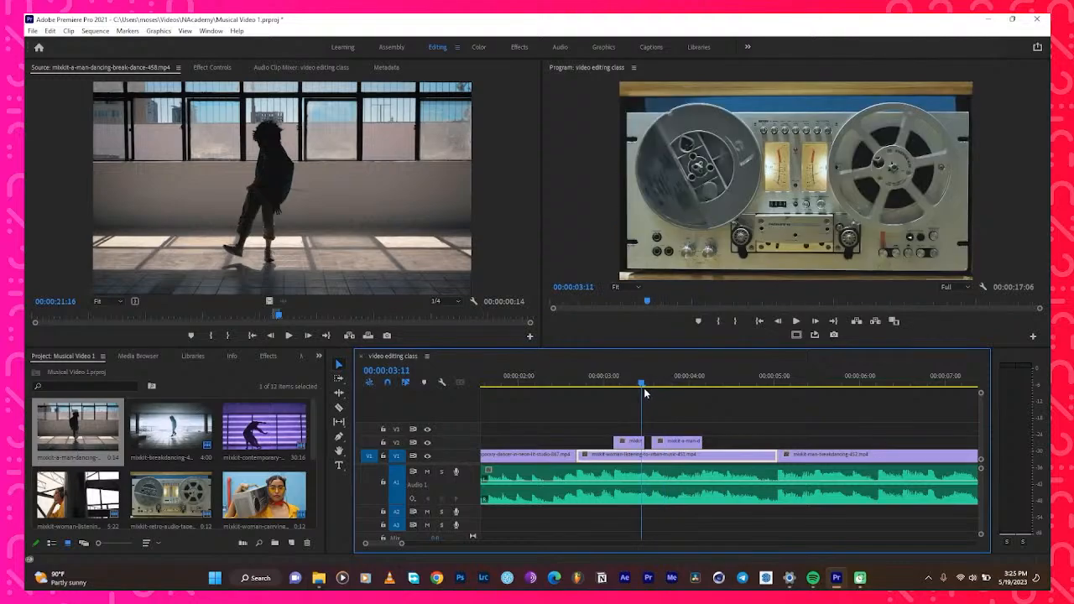
{"action": "key", "text": "space"}
{"action": "key", "text": "space"}
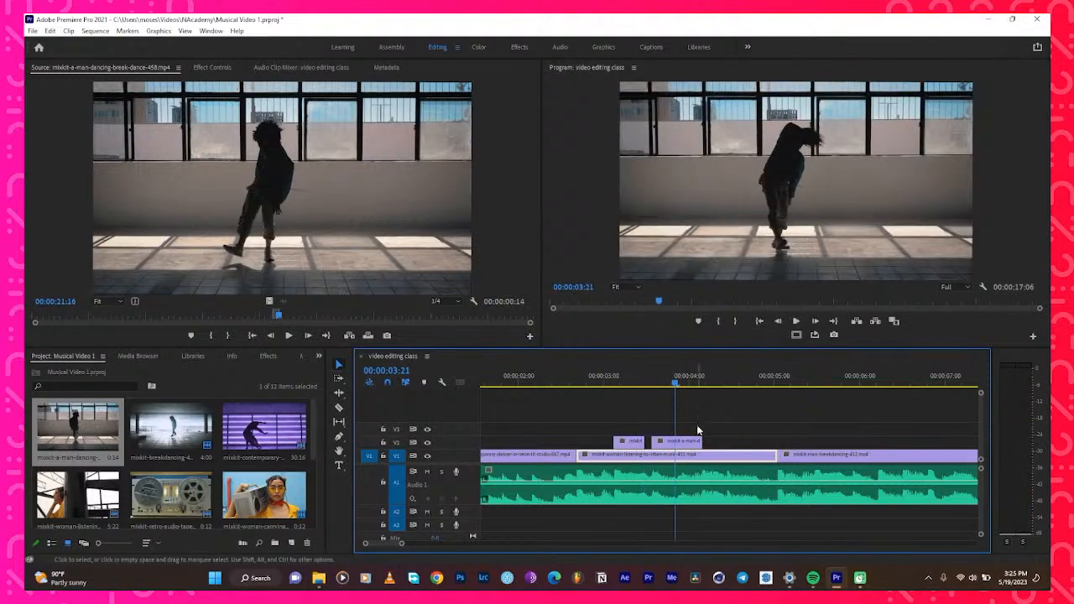
{"action": "left_click_drag", "start_coordinate": [700, 442], "coordinate": [675, 441]}
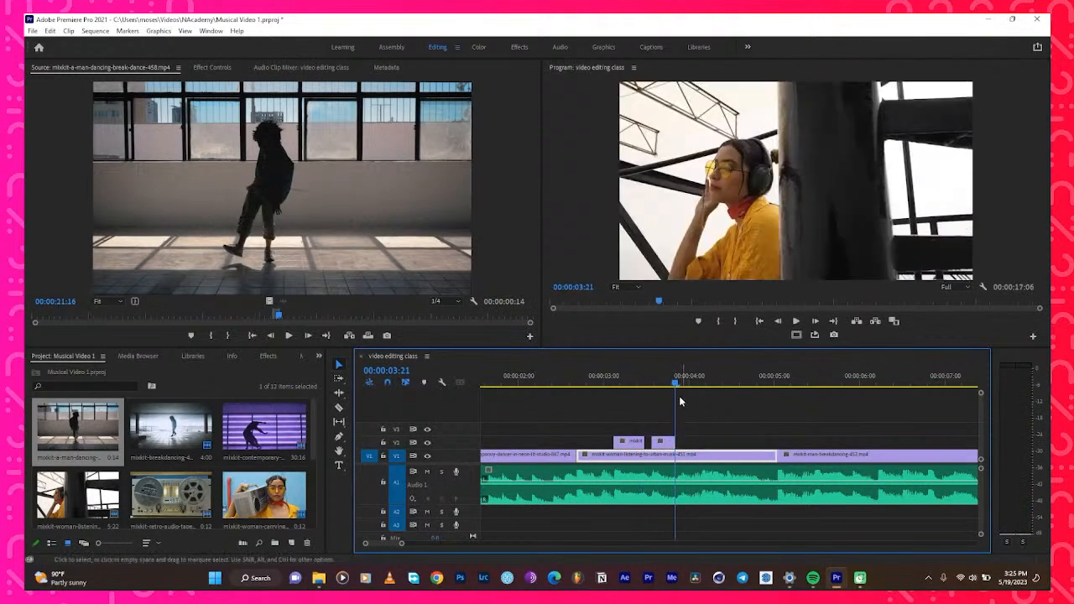
Play the sequence from the start and replay the passage with the V2 inserts to check their timing against the music
{"action": "left_click_drag", "start_coordinate": [678, 382], "coordinate": [583, 386]}
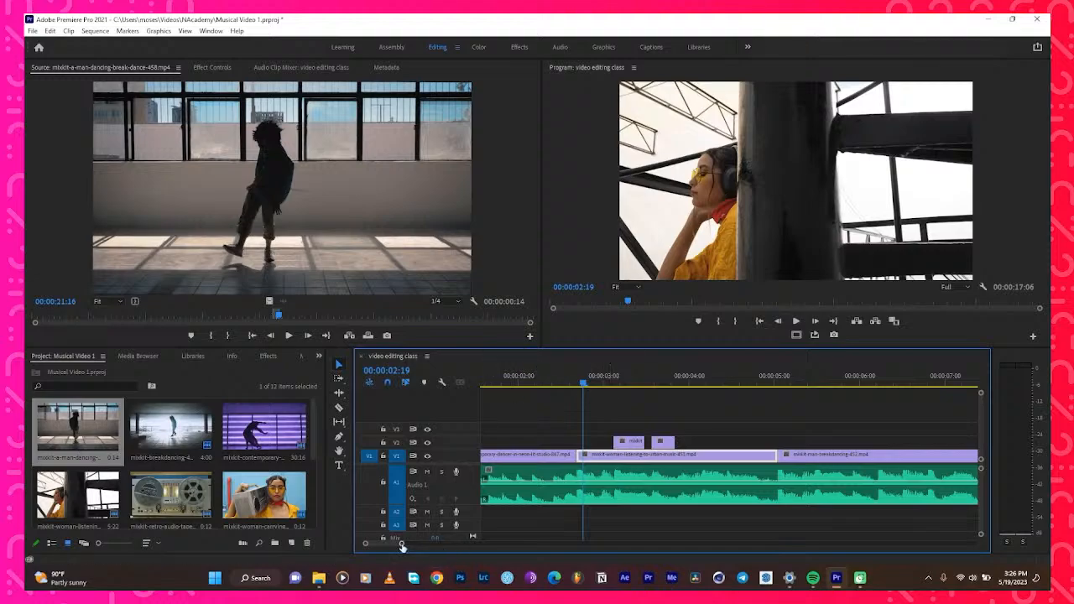
{"action": "left_click_drag", "start_coordinate": [402, 545], "coordinate": [449, 550]}
{"action": "left_click", "coordinate": [535, 383]}
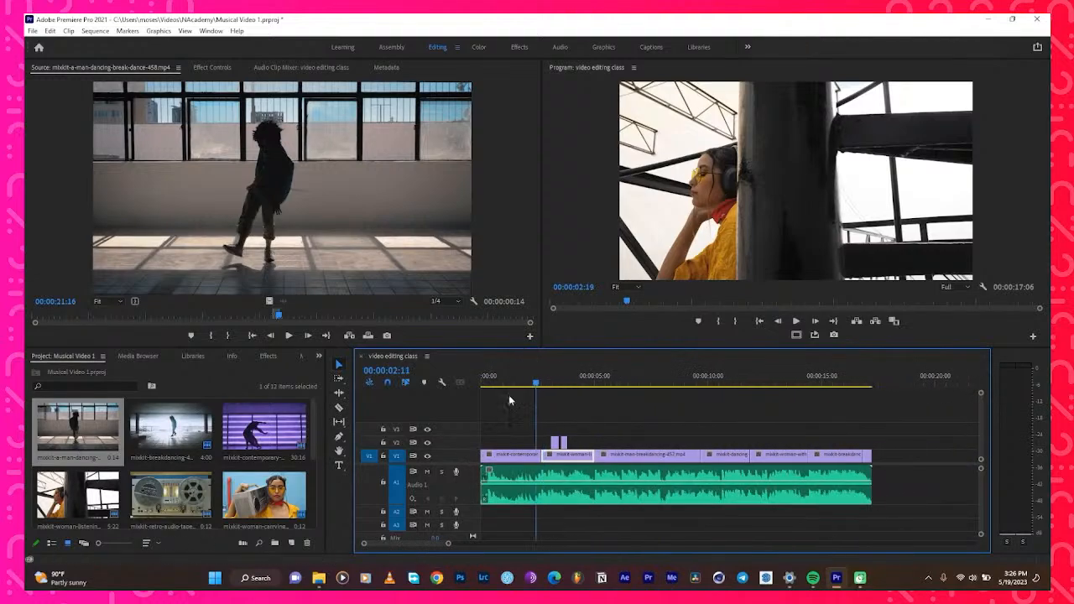
{"action": "key", "text": "Home"}
{"action": "key", "text": "space"}
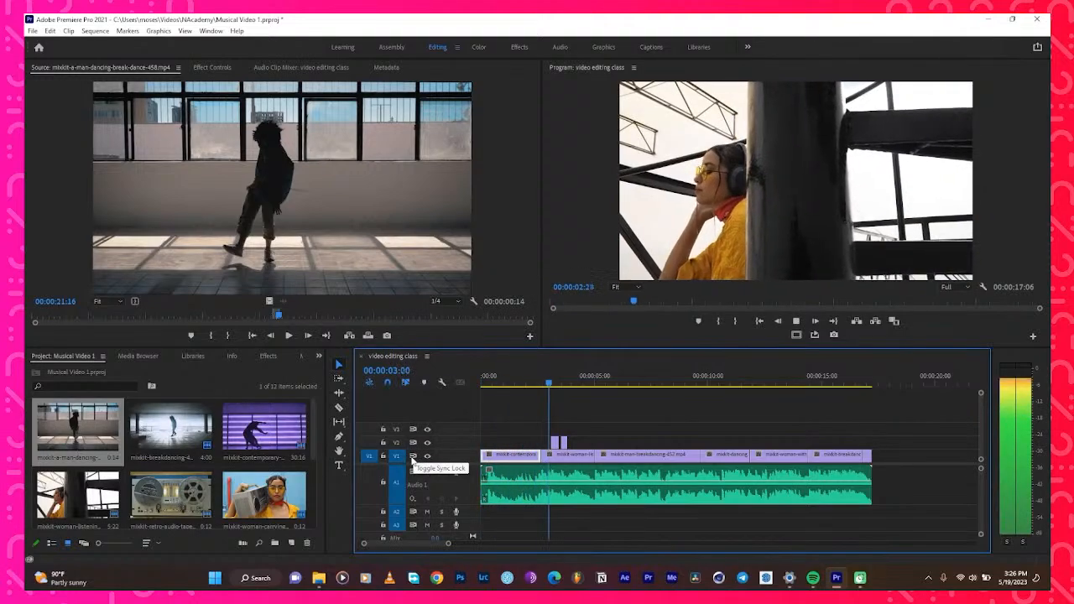
{"action": "key", "text": "space"}
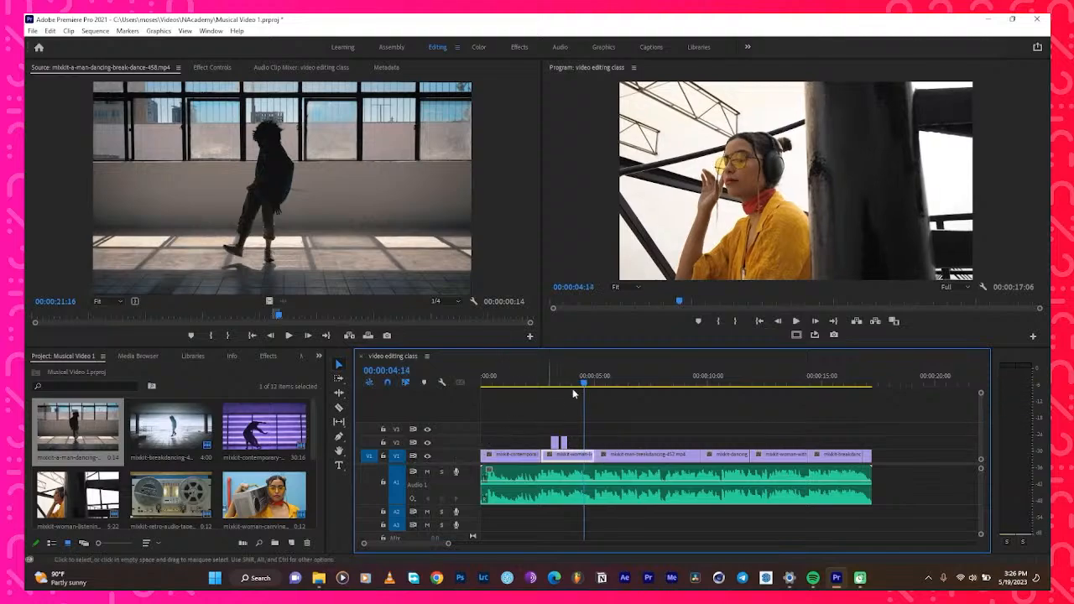
{"action": "left_click_drag", "start_coordinate": [572, 388], "coordinate": [533, 404]}
{"action": "key", "text": "space"}
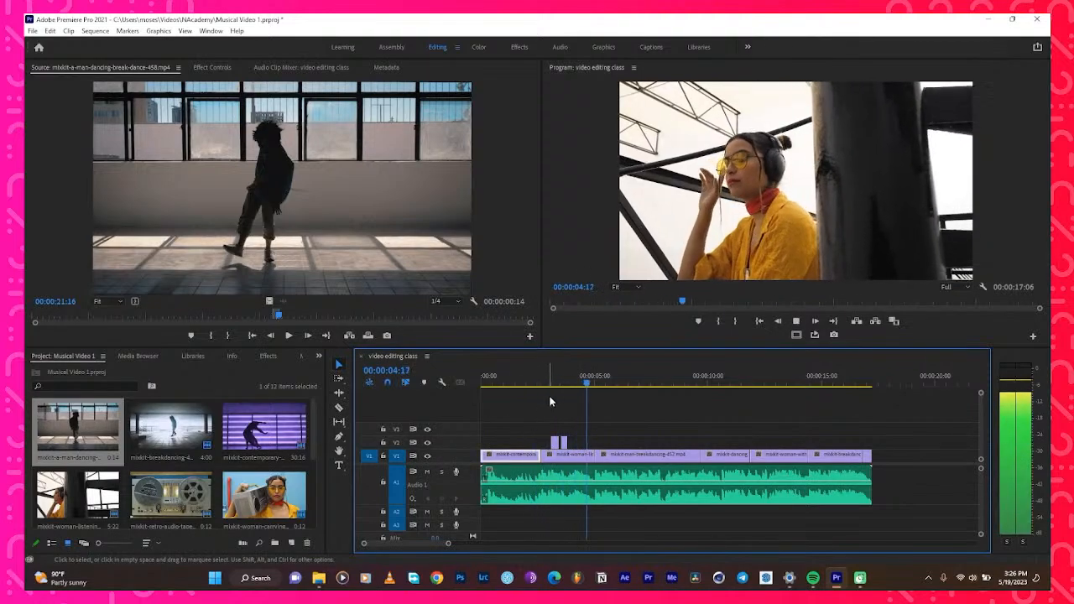
{"action": "left_click", "coordinate": [530, 378]}
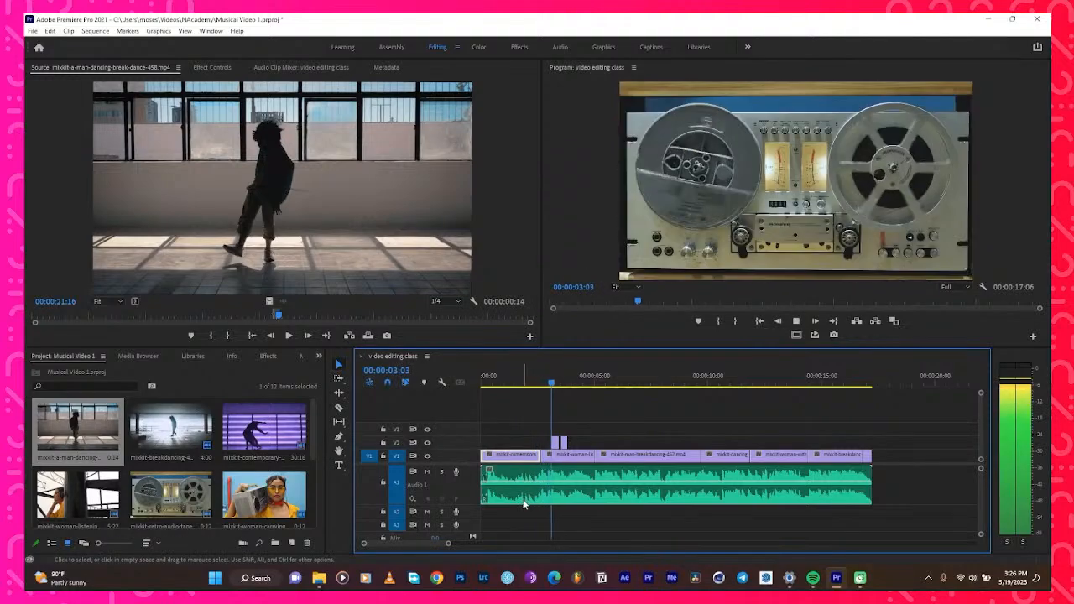
{"action": "key", "text": "space"}
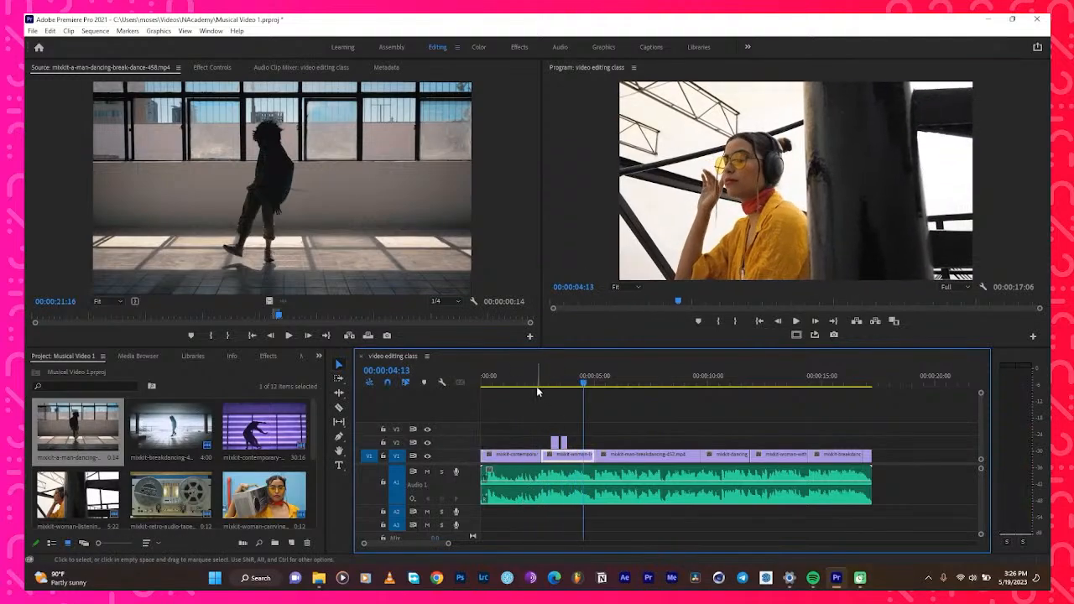
{"action": "left_click", "coordinate": [537, 386]}
{"action": "key", "text": "space"}
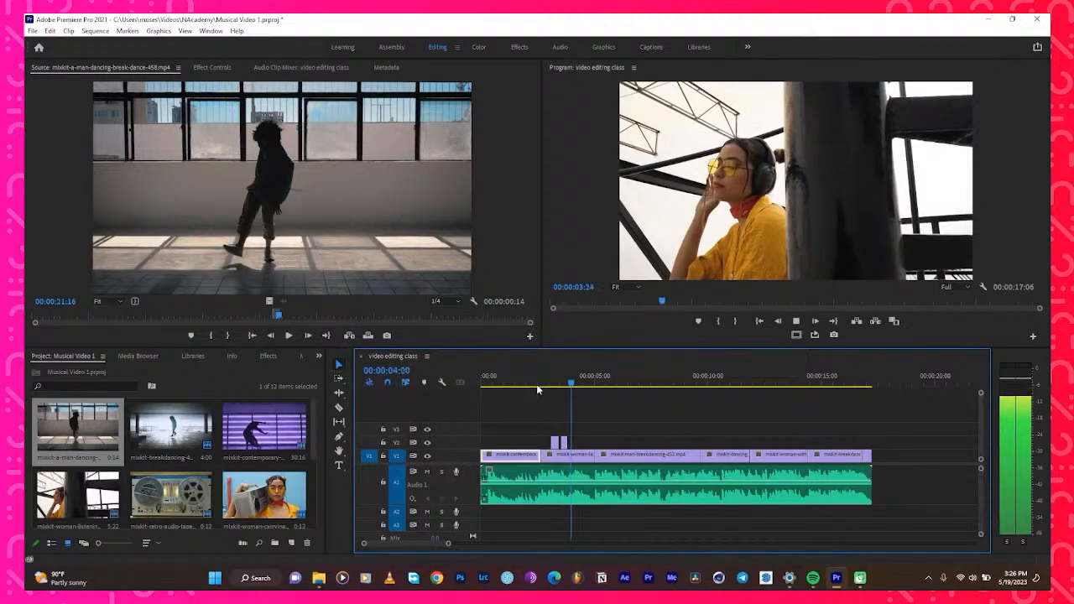
{"action": "left_click", "coordinate": [558, 386]}
{"action": "key", "text": "equal"}
{"action": "key", "text": "equal"}
{"action": "key", "text": "equal"}
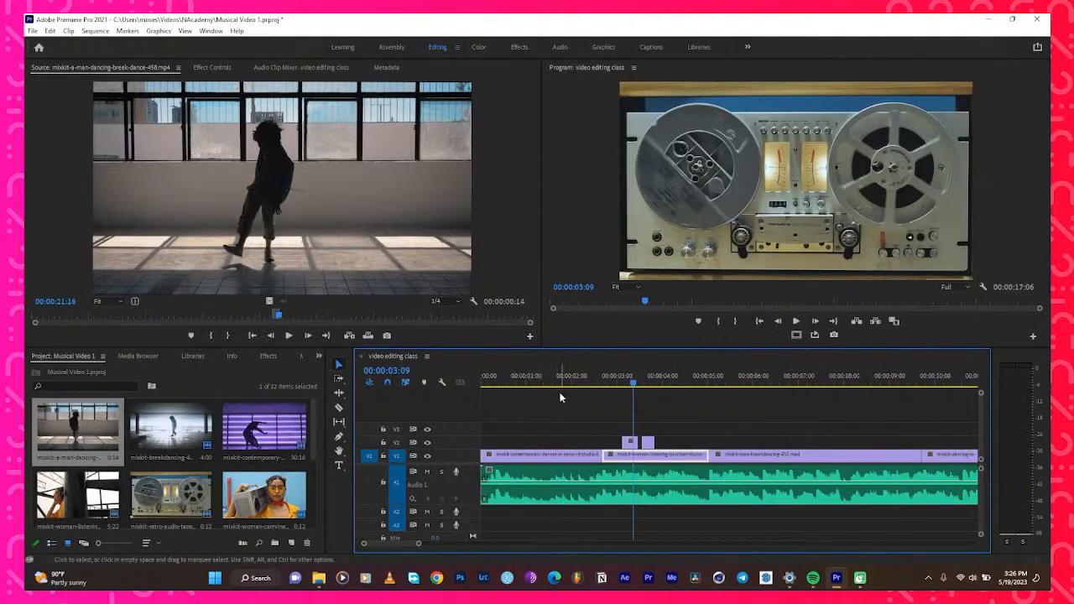
{"action": "scroll", "coordinate": [724, 517], "scroll_direction": "down", "scroll_amount": 2}
{"action": "key", "text": "comma"}
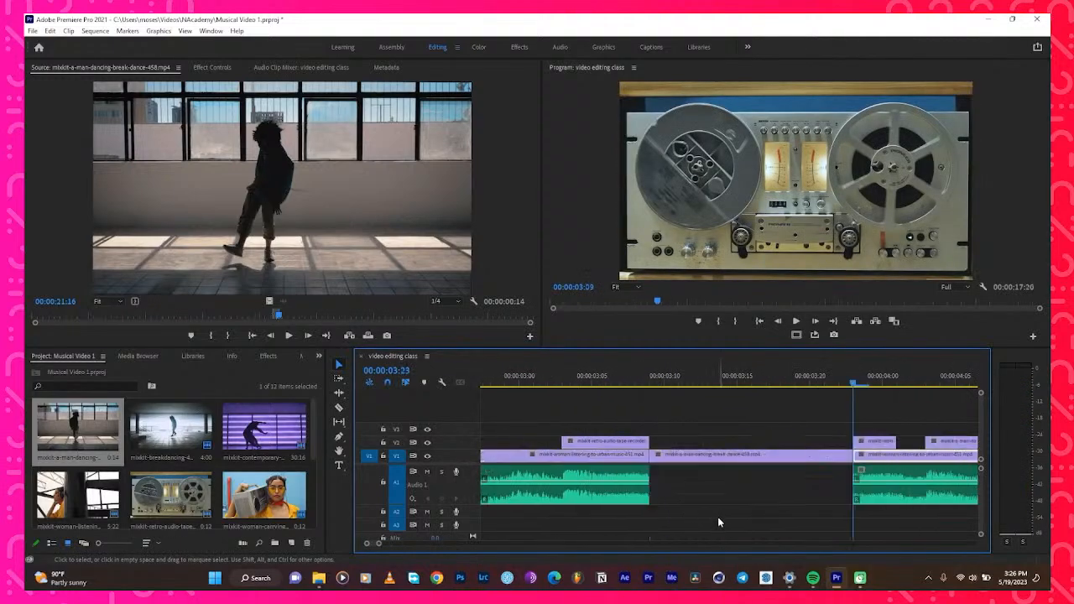
{"action": "key", "text": "ctrl+z"}
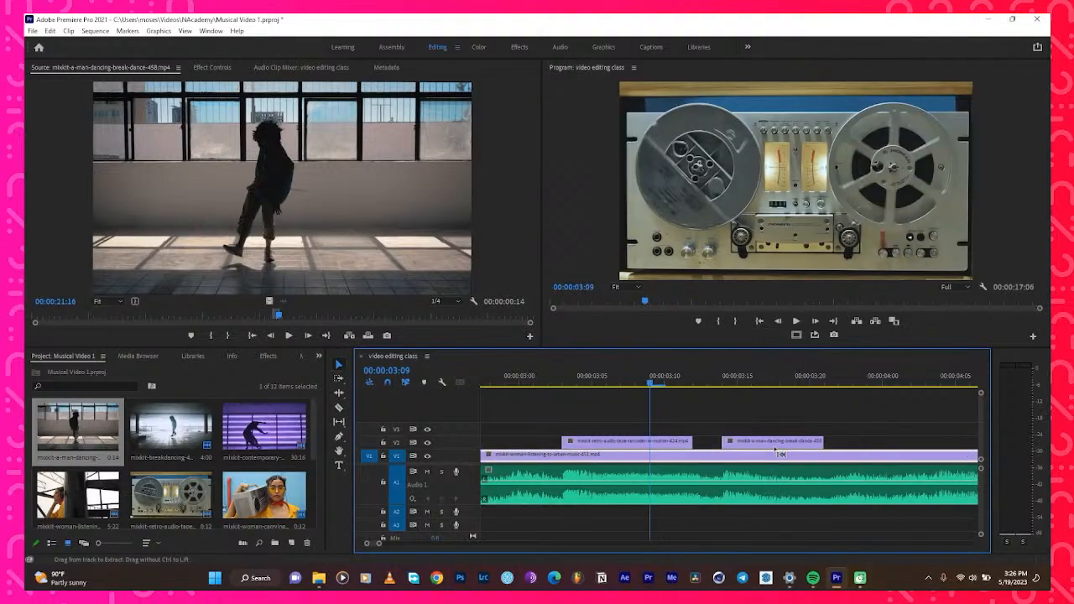
Replay the two V2 inserts and trim the end of the man dancing break dance clip to the beat at 00:00:03:19
{"action": "left_click", "coordinate": [653, 382]}
{"action": "key", "text": "space"}
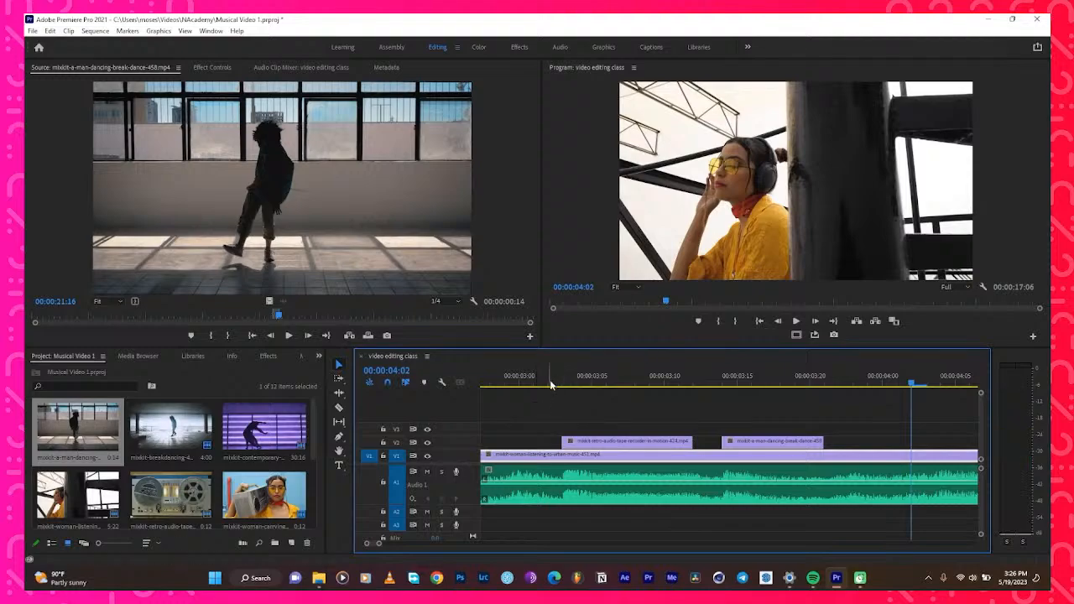
{"action": "left_click", "coordinate": [537, 380]}
{"action": "key", "text": "space"}
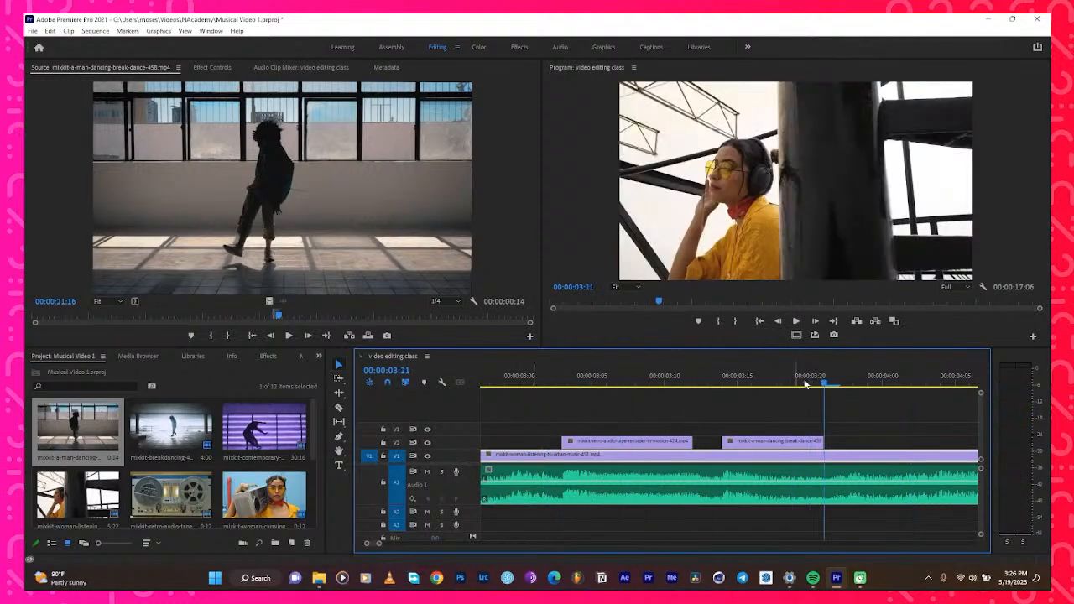
{"action": "left_click_drag", "start_coordinate": [826, 383], "coordinate": [690, 420]}
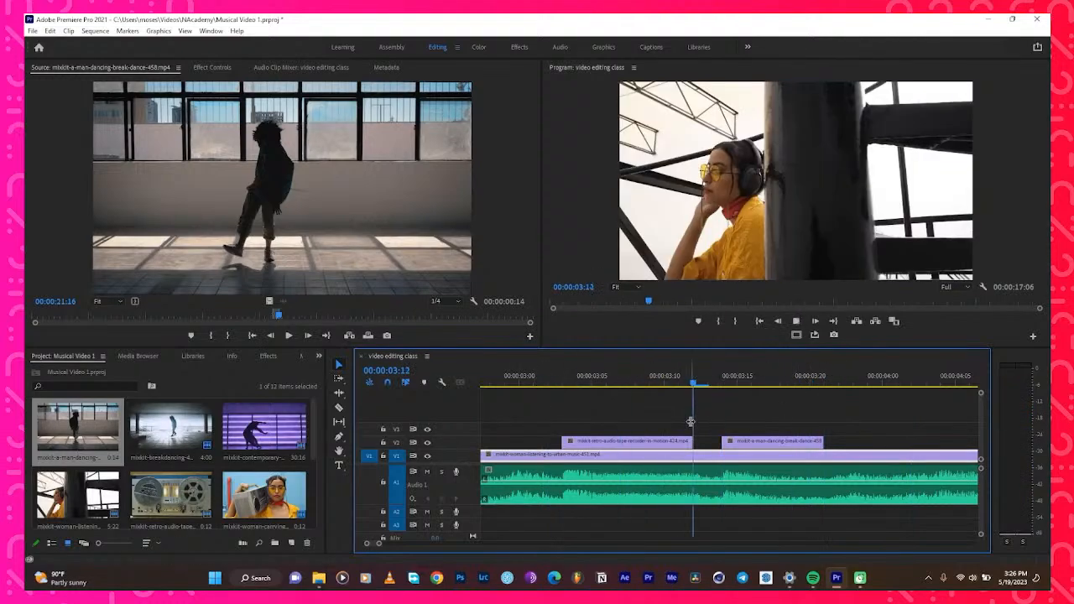
{"action": "key", "text": "space"}
{"action": "mouse_move", "coordinate": [810, 394]}
{"action": "left_mouse_down"}
{"action": "mouse_move", "coordinate": [780, 394]}
{"action": "mouse_move", "coordinate": [800, 400]}
{"action": "left_mouse_up"}
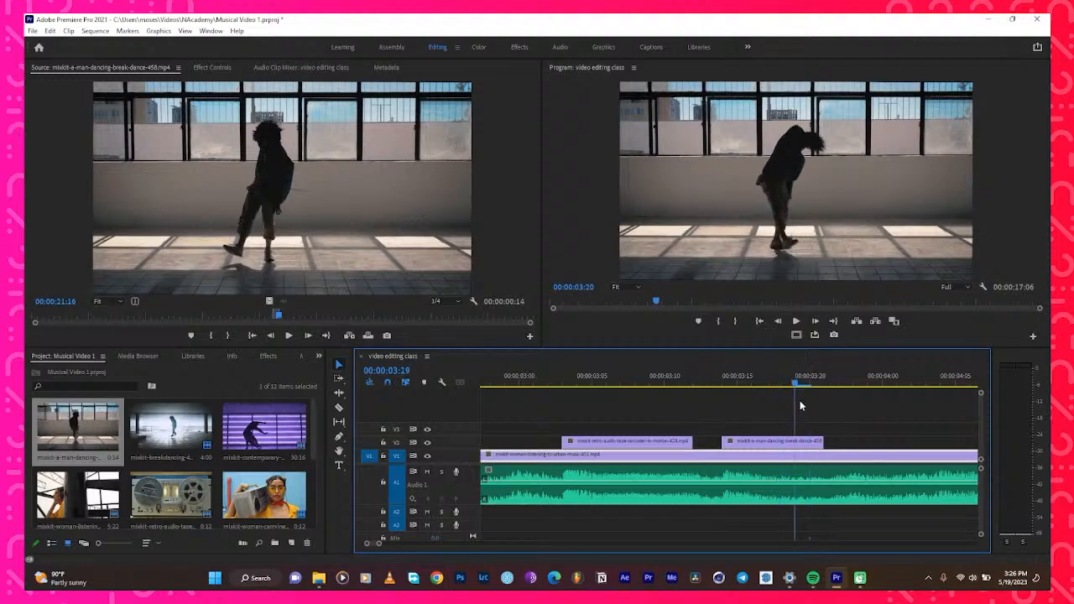
{"action": "left_click_drag", "start_coordinate": [820, 437], "coordinate": [794, 439]}
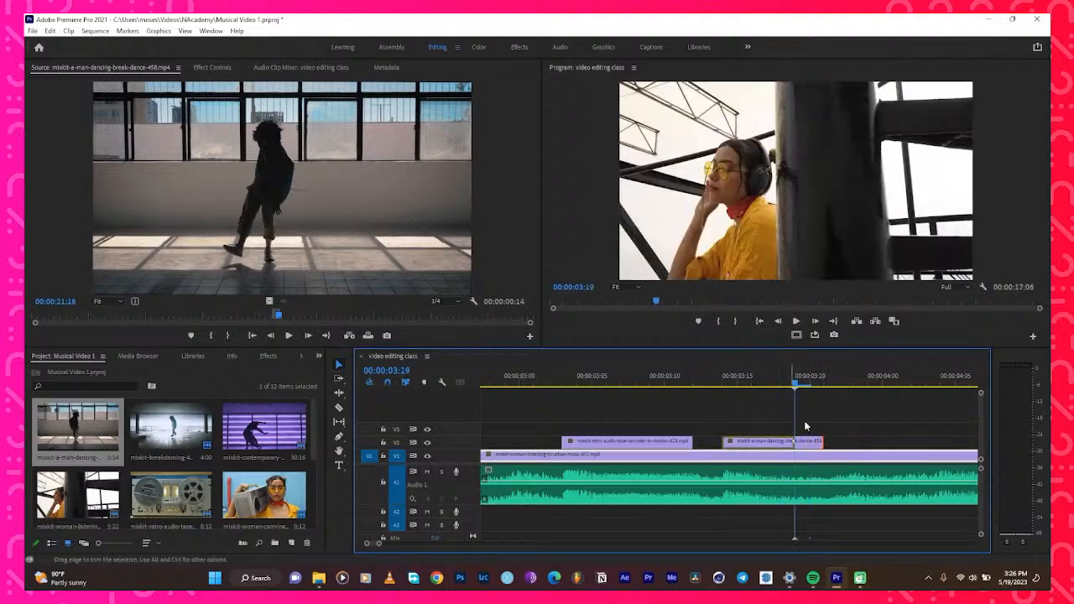
Replay the passage with both V2 inserts to check the shortened man dancing clip against the beats
{"action": "left_click_drag", "start_coordinate": [796, 385], "coordinate": [551, 414]}
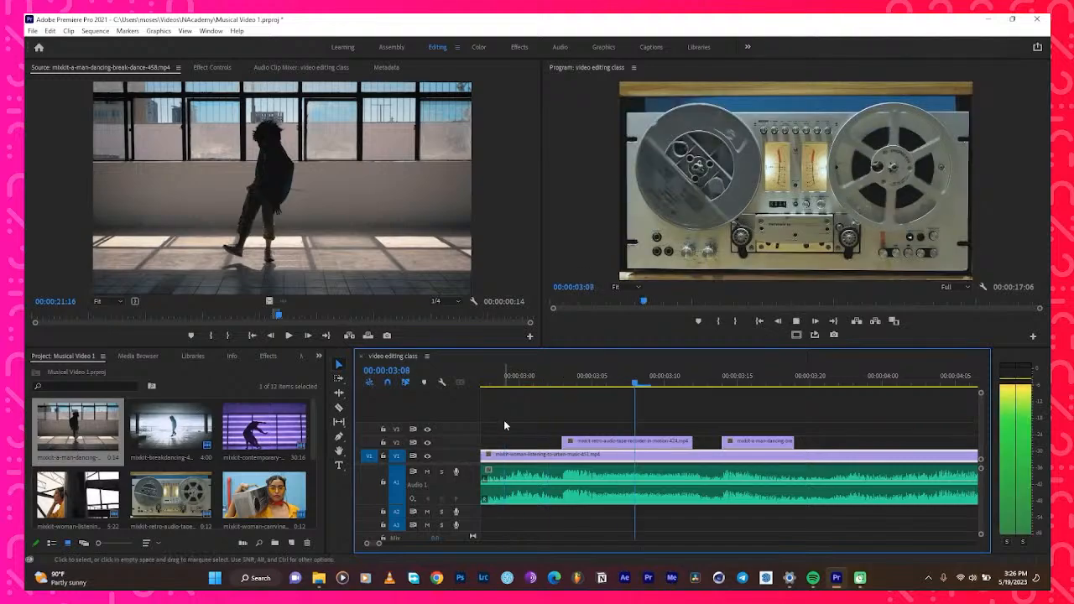
{"action": "left_click", "coordinate": [531, 385]}
{"action": "key", "text": "space"}
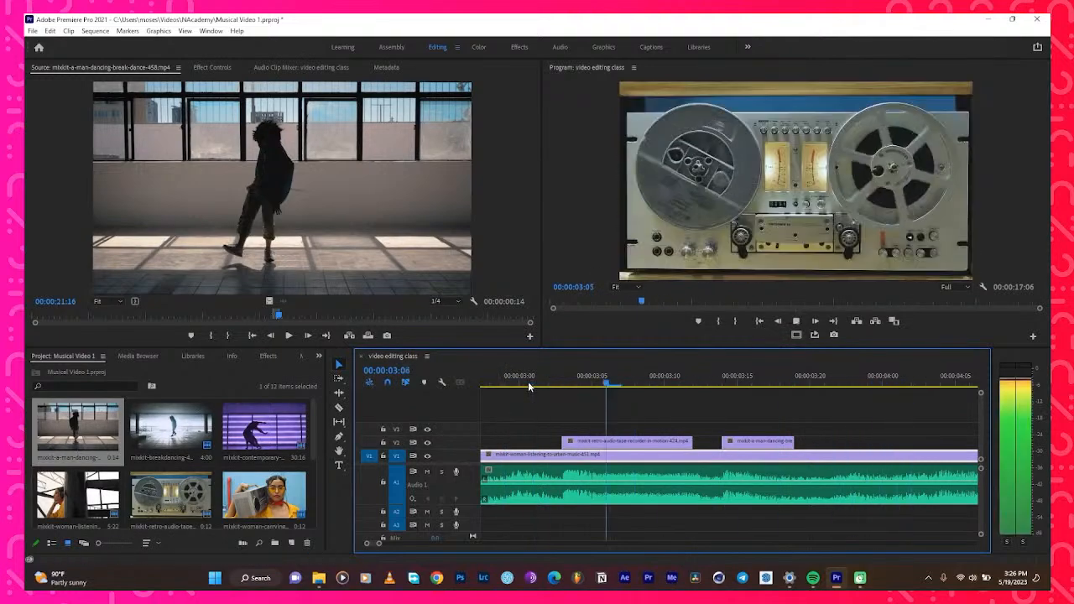
{"action": "key", "text": "space"}
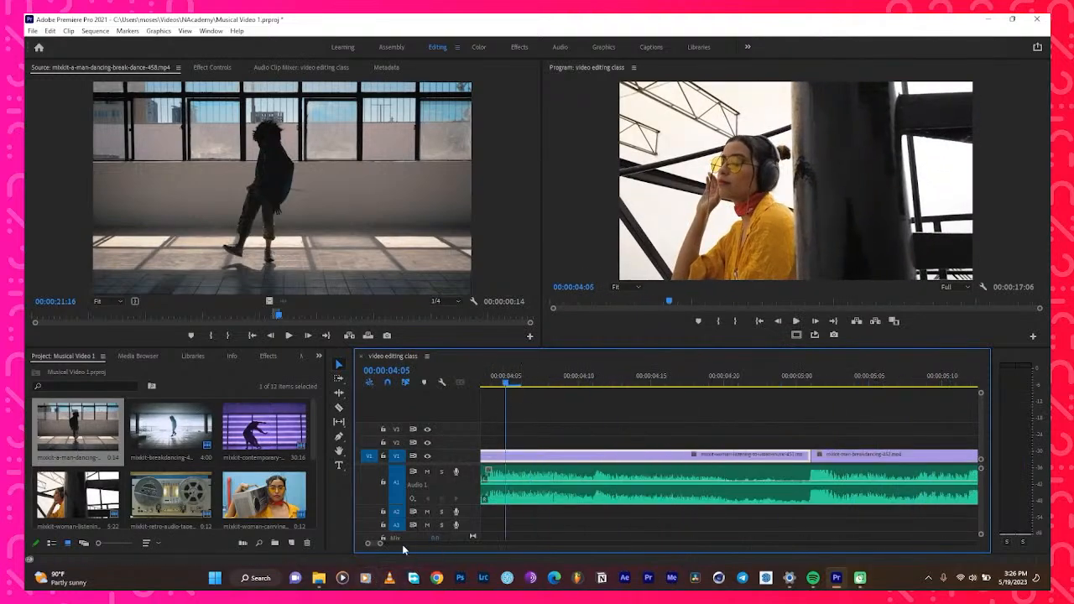
Show the whole sequence in the timeline and play through the V2 inserts into the man breakdancing clip
{"action": "left_click_drag", "start_coordinate": [382, 545], "coordinate": [474, 546]}
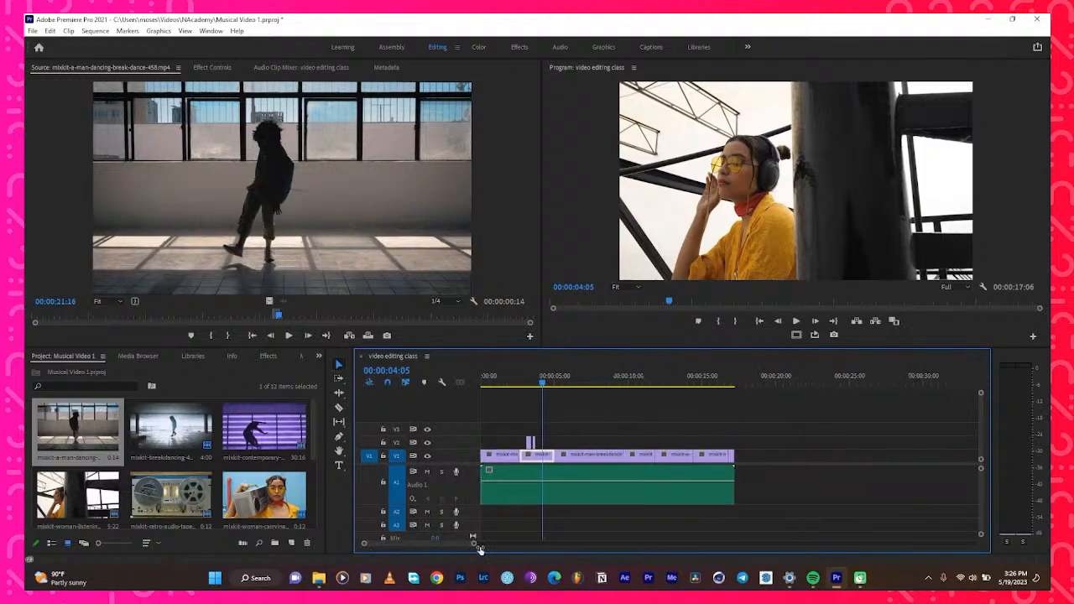
{"action": "left_click_drag", "start_coordinate": [544, 383], "coordinate": [526, 391]}
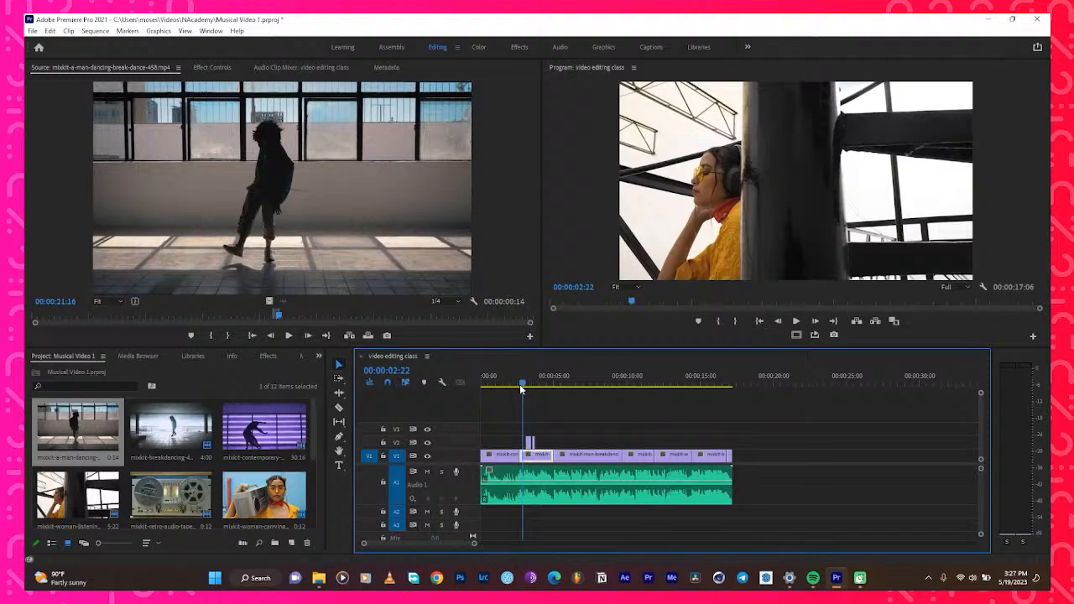
{"action": "left_click", "coordinate": [505, 386]}
{"action": "key", "text": "space"}
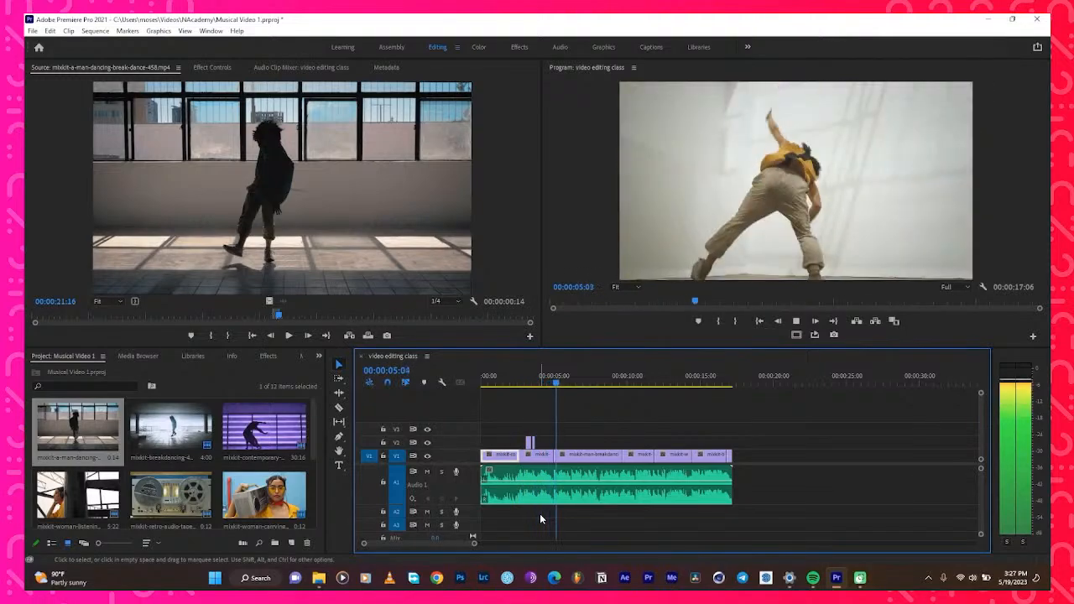
{"action": "key", "text": "space"}
{"action": "left_click_drag", "start_coordinate": [565, 387], "coordinate": [526, 402]}
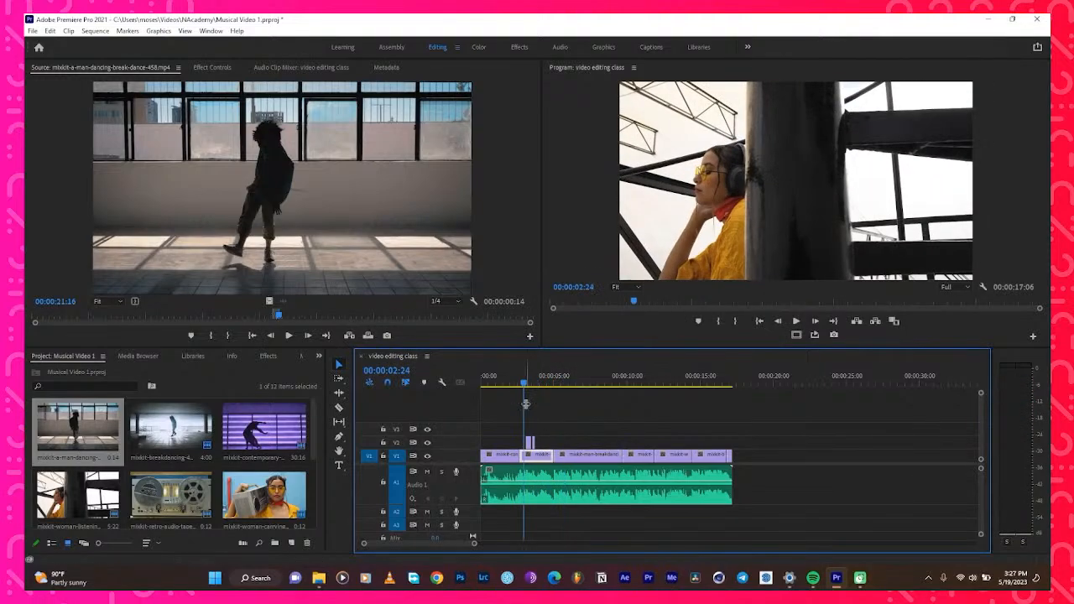
{"action": "key", "text": "space"}
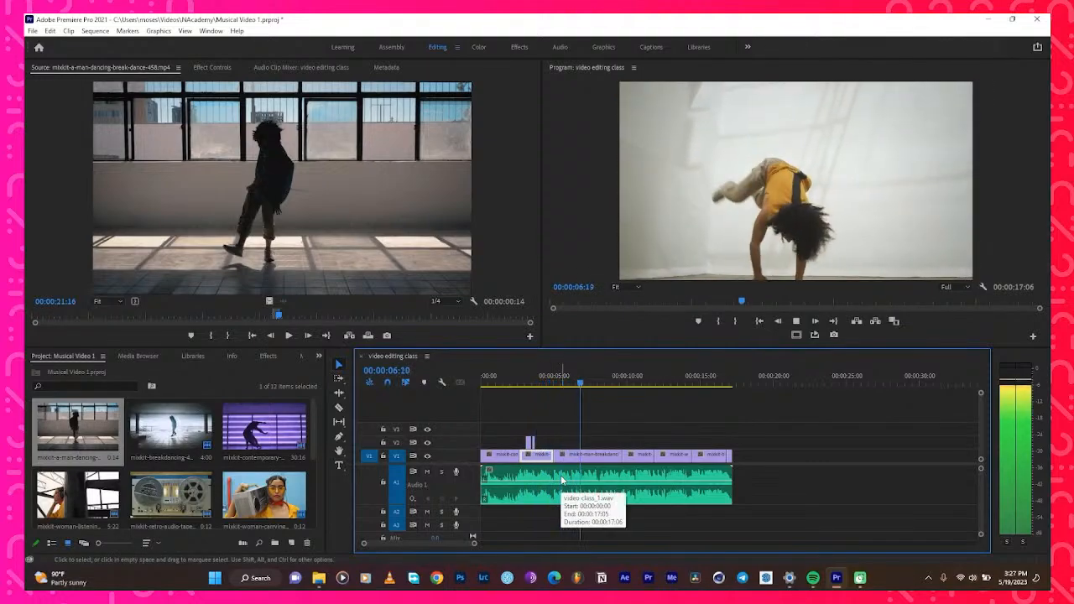
Replay the cut from the woman listening to music clip to the man breakdancing clip, listening for further beats
{"action": "left_click_drag", "start_coordinate": [557, 379], "coordinate": [550, 381]}
{"action": "key", "text": "space"}
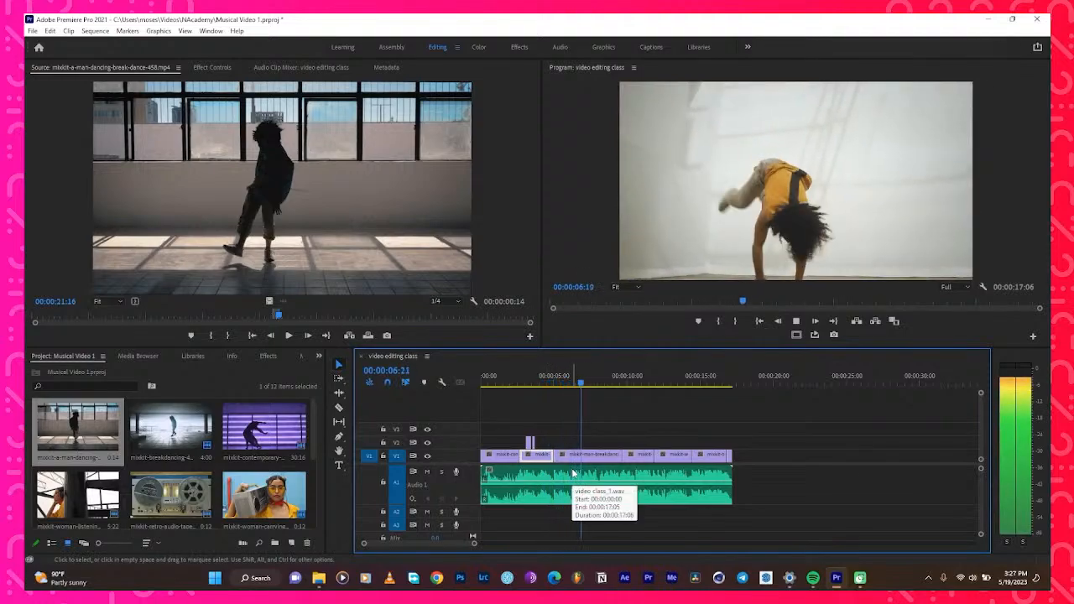
{"action": "key", "text": "space"}
{"action": "left_click_drag", "start_coordinate": [565, 391], "coordinate": [549, 388]}
{"action": "key", "text": "space"}
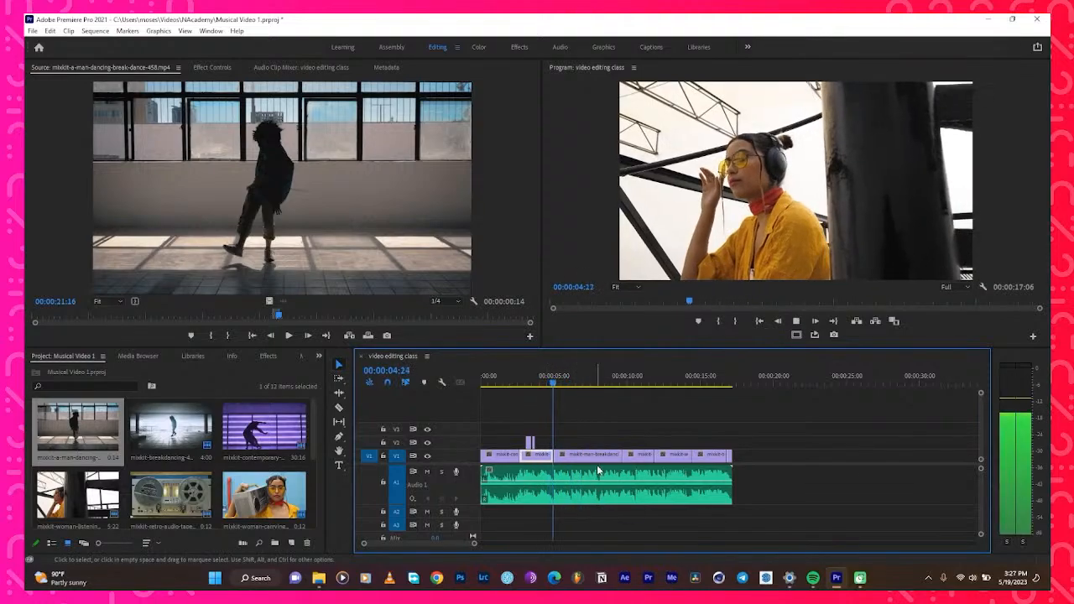
{"action": "key", "text": "space"}
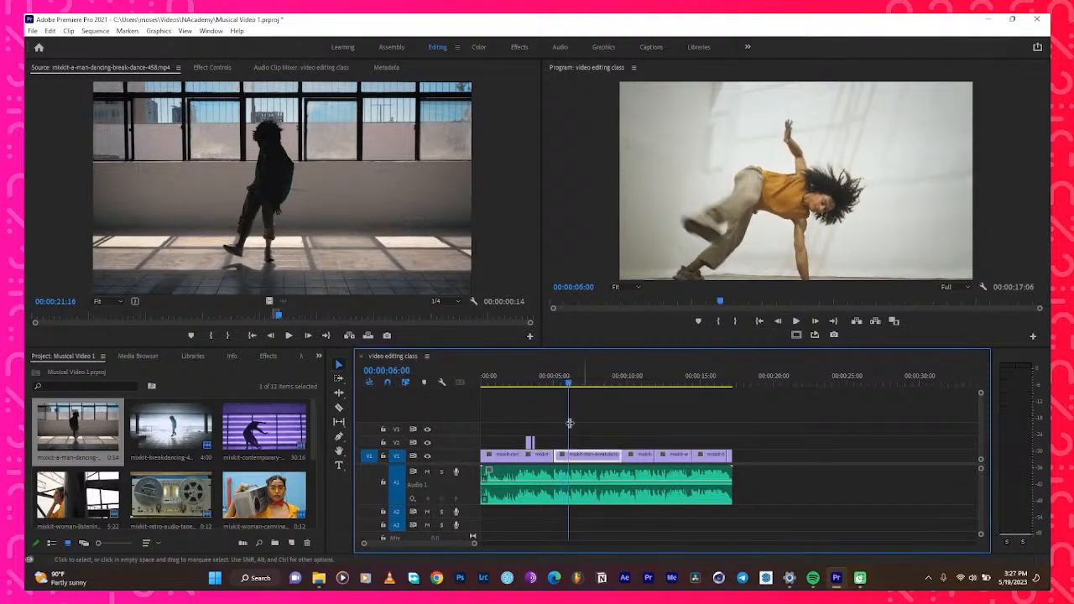
{"action": "left_click_drag", "start_coordinate": [560, 387], "coordinate": [552, 386]}
{"action": "key", "text": "space"}
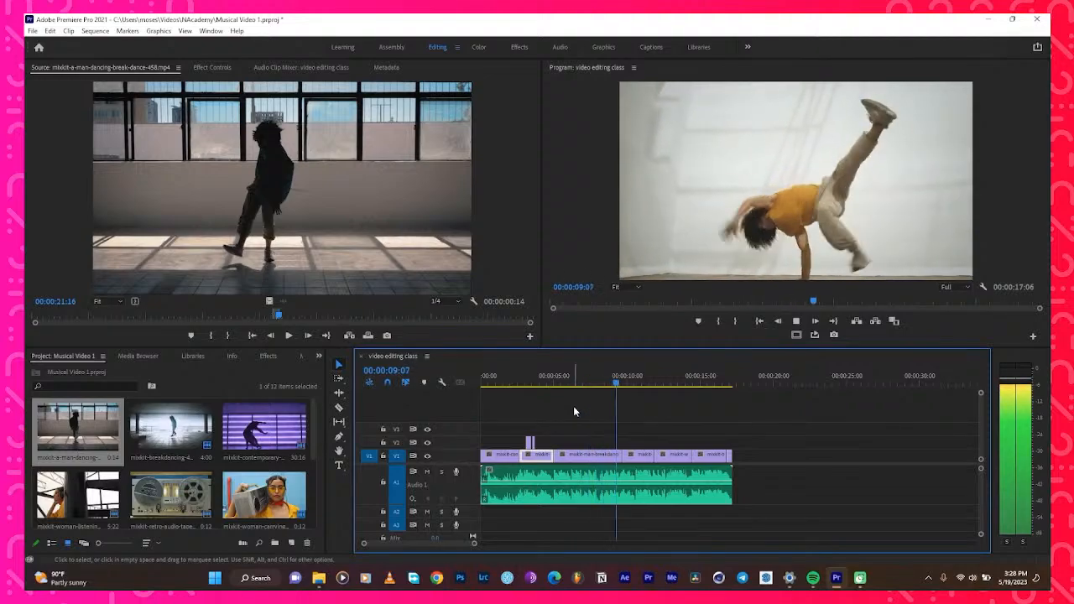
Locate the beat at 00:00:08:02 and place the marked man dancing break dance video on V2 there
{"action": "key", "text": "space"}
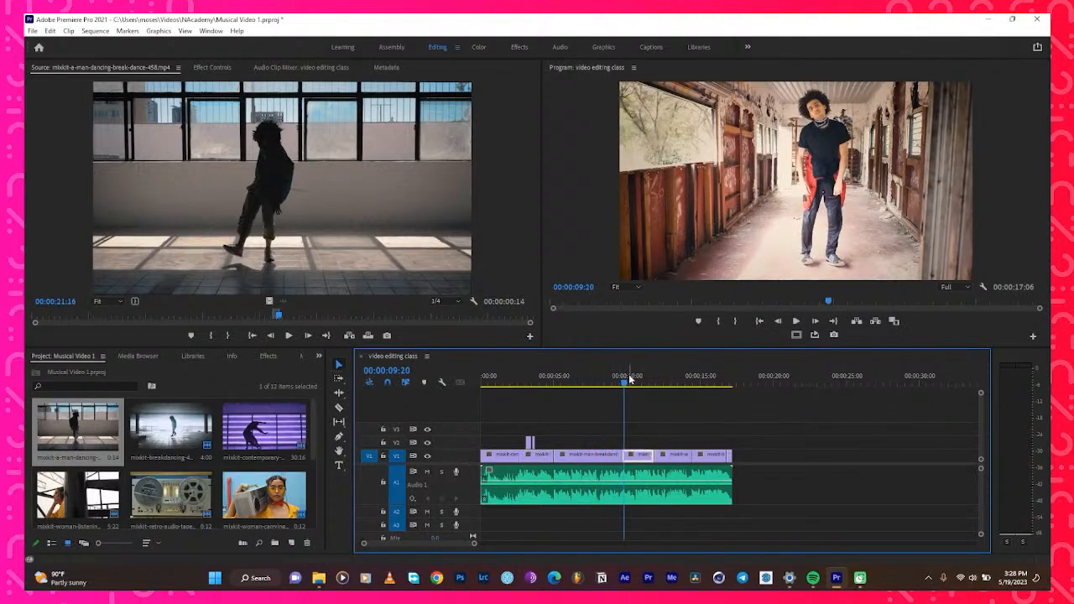
{"action": "left_click_drag", "start_coordinate": [627, 377], "coordinate": [580, 401]}
{"action": "key", "text": "space"}
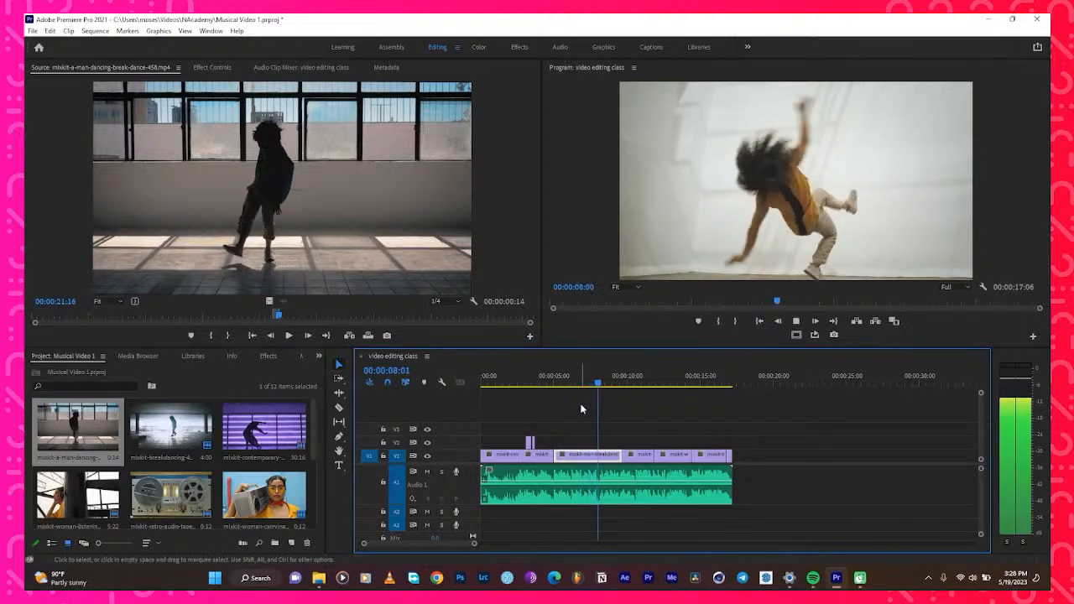
{"action": "key", "text": "space"}
{"action": "left_click_drag", "start_coordinate": [610, 386], "coordinate": [600, 387]}
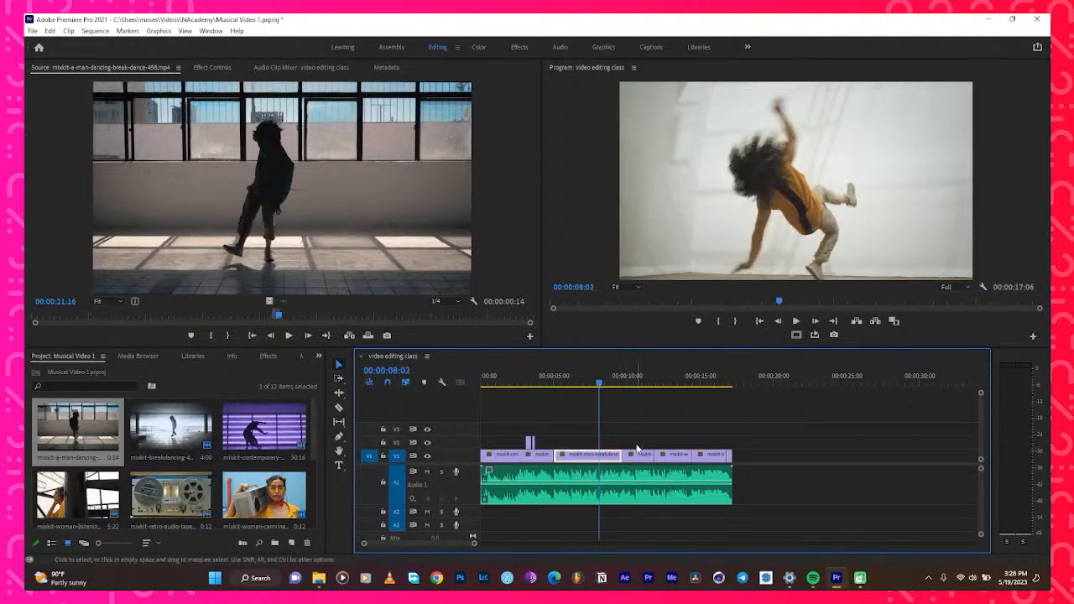
{"action": "scroll", "coordinate": [157, 472], "scroll_direction": "down", "scroll_amount": 1}
{"action": "scroll", "coordinate": [157, 471], "scroll_direction": "down", "scroll_amount": 1}
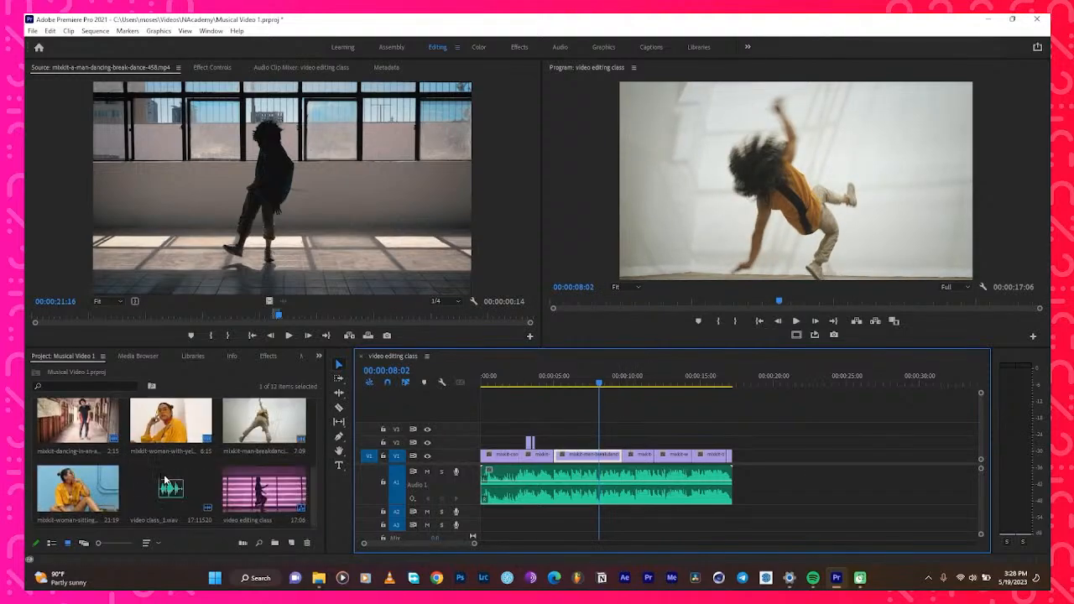
{"action": "scroll", "coordinate": [122, 467], "scroll_direction": "up", "scroll_amount": 2}
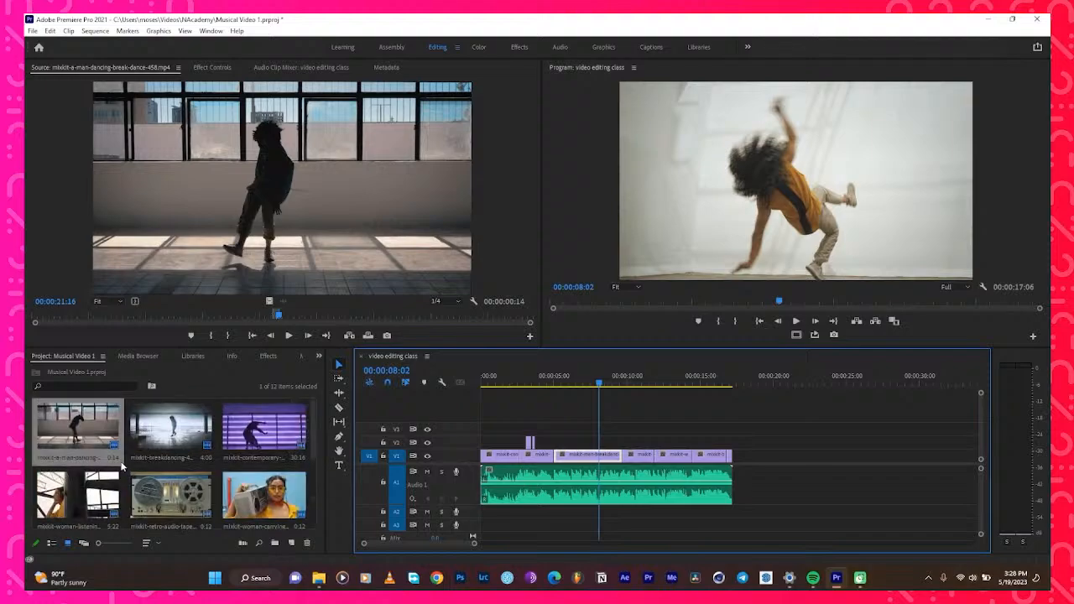
{"action": "double_click", "coordinate": [82, 426]}
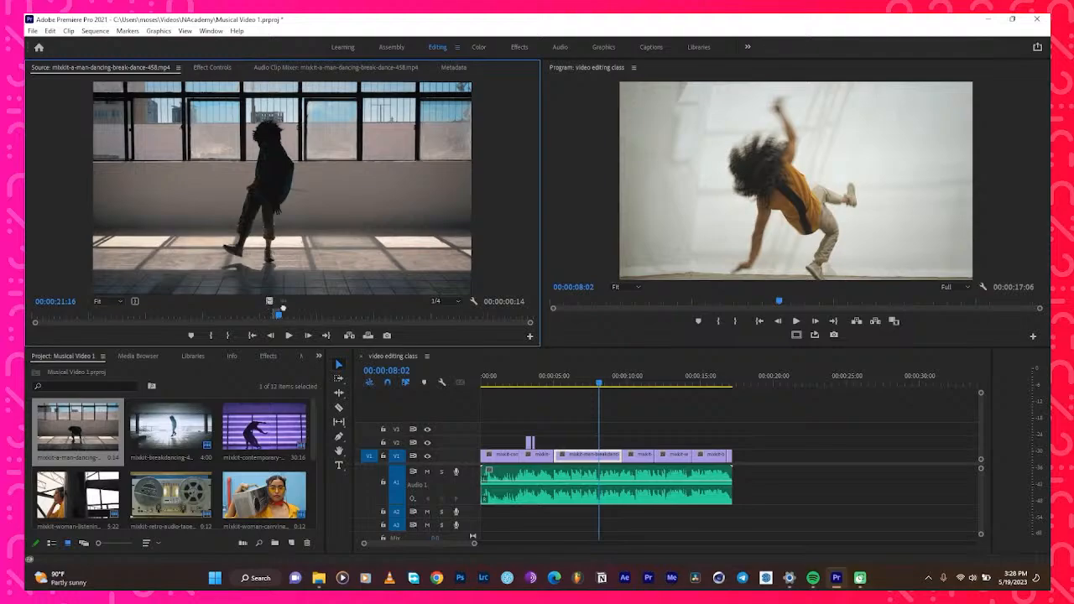
{"action": "left_click_drag", "start_coordinate": [282, 308], "coordinate": [604, 444]}
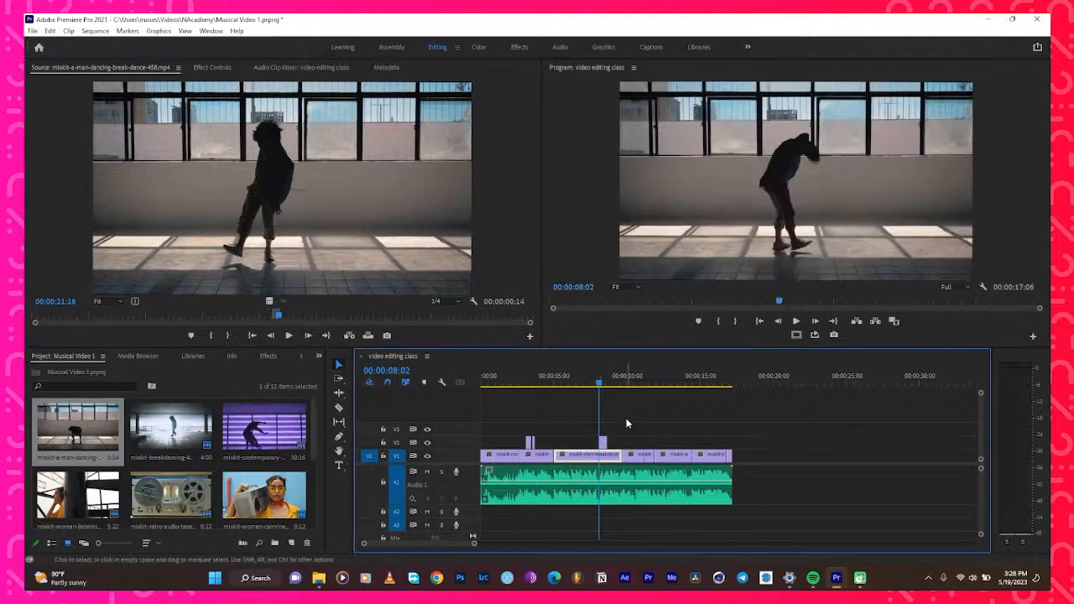
Extend the end of the new V2 insert to the end of the man breakdancing clip on V1
{"action": "key", "text": "equal"}
{"action": "key", "text": "equal"}
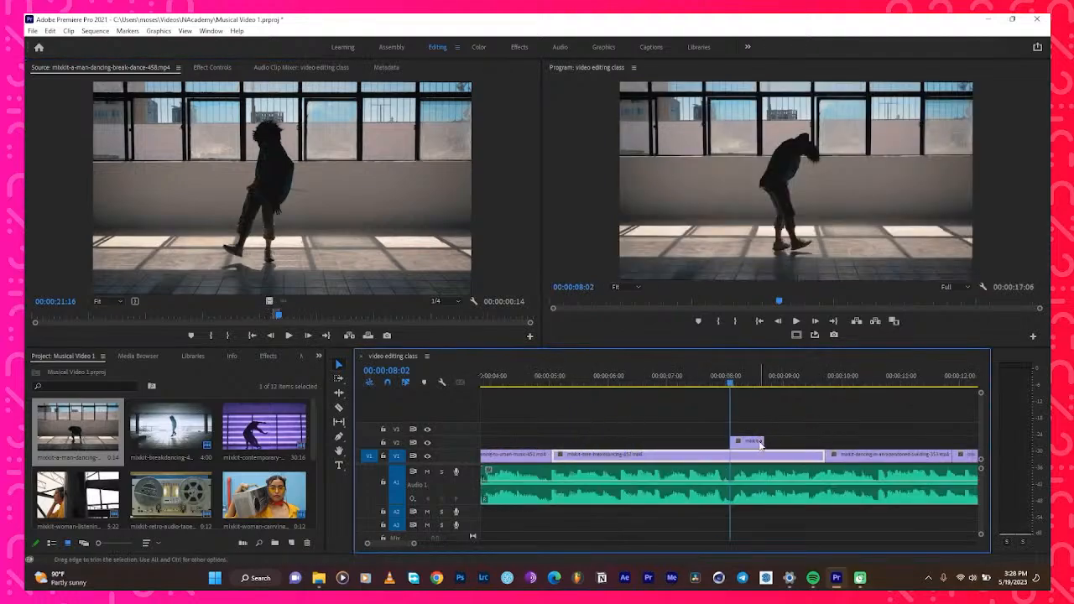
{"action": "left_click_drag", "start_coordinate": [764, 441], "coordinate": [825, 441]}
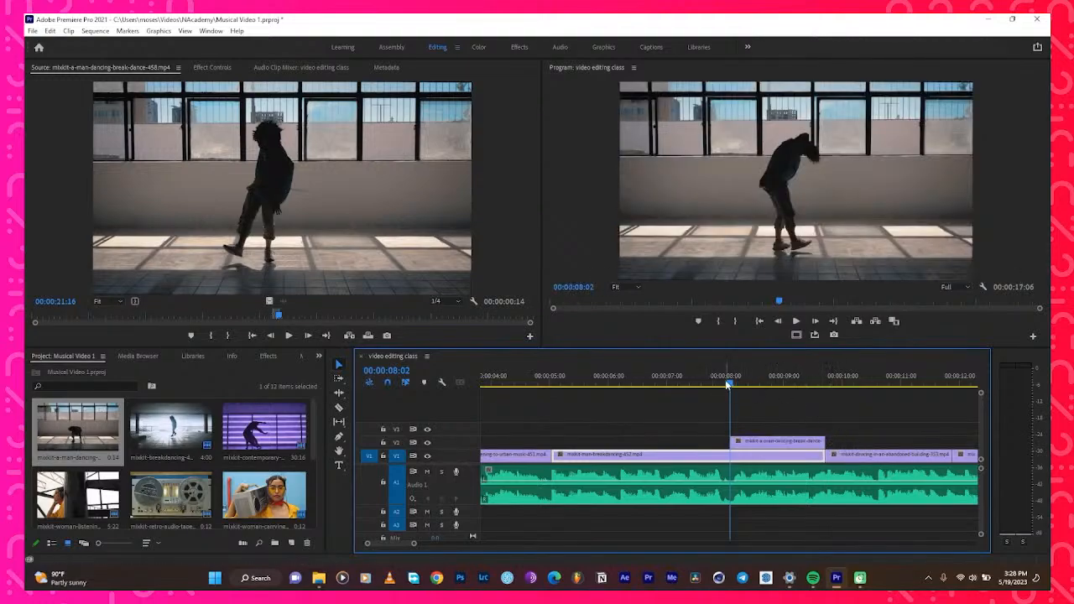
Play the sequence from the start to review all the V2 inserts and the clips that follow them
{"action": "key", "text": "minus"}
{"action": "key", "text": "minus"}
{"action": "key", "text": "minus"}
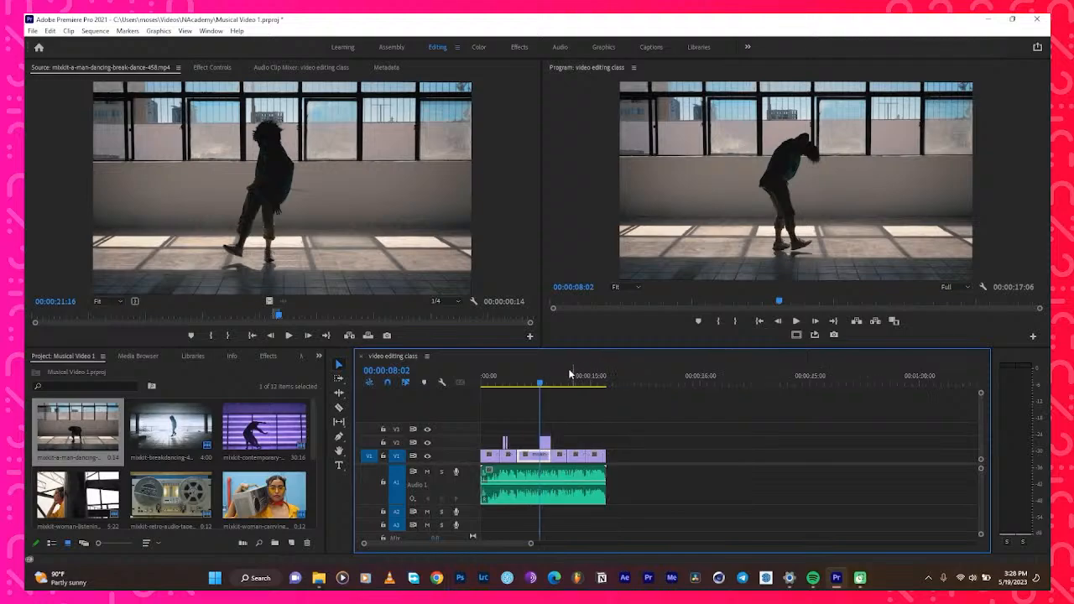
{"action": "key", "text": "Home"}
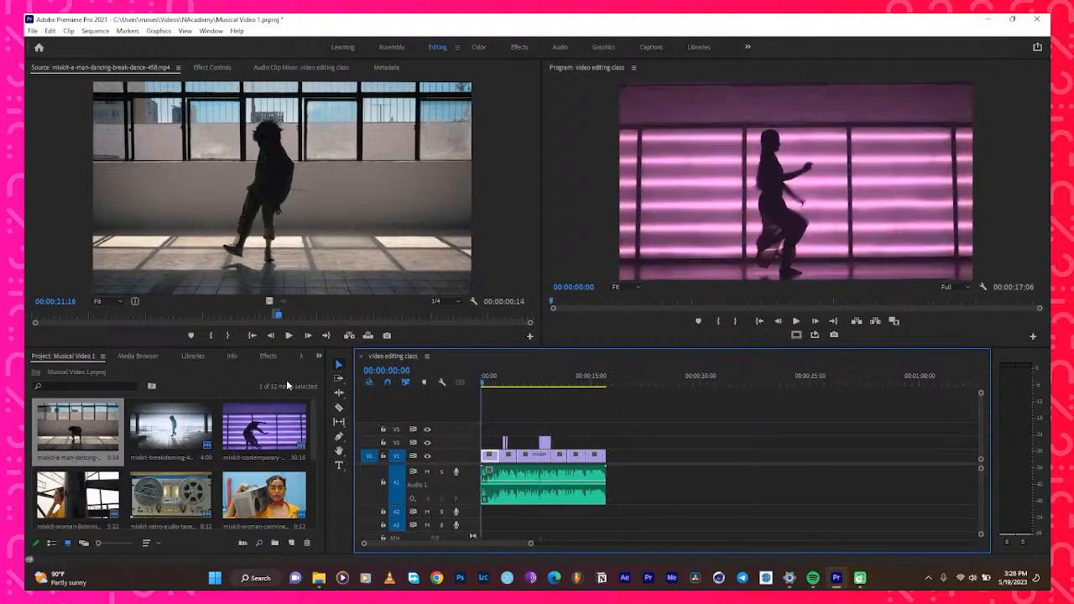
{"action": "key", "text": "space"}
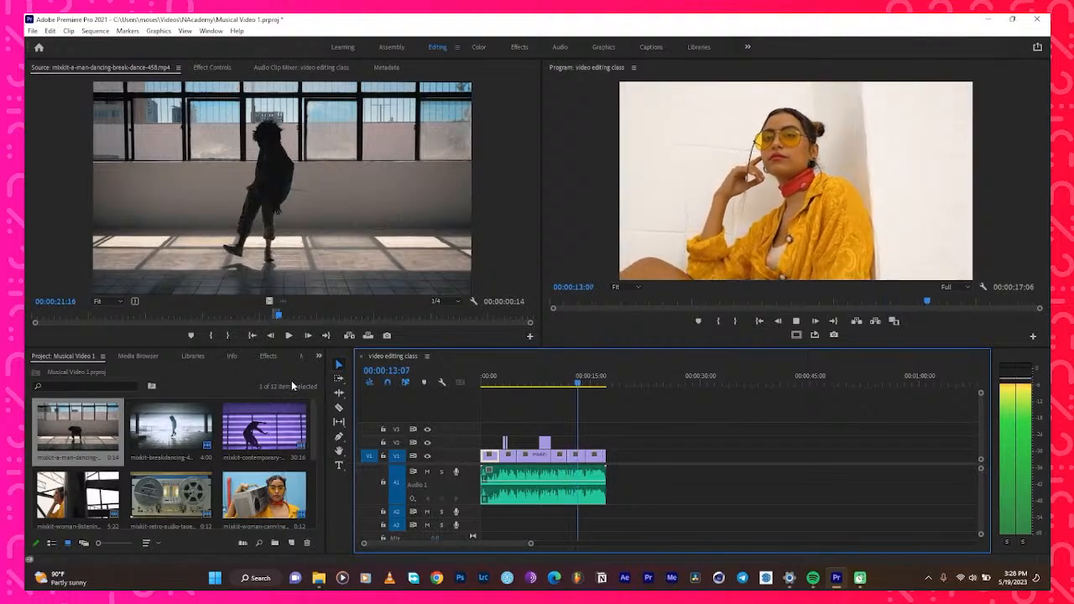
{"action": "key", "text": "space"}
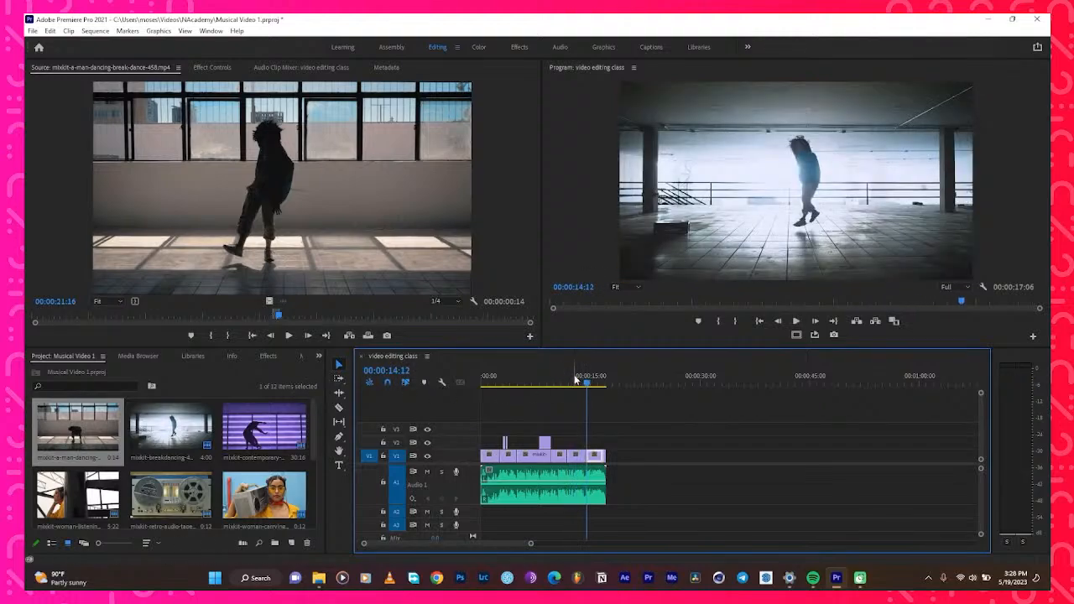
Replay the cut from the dancing in abandoned building clip to the woman in yellow clip and compare it with the beats
{"action": "left_click_drag", "start_coordinate": [572, 381], "coordinate": [568, 384]}
{"action": "key", "text": "space"}
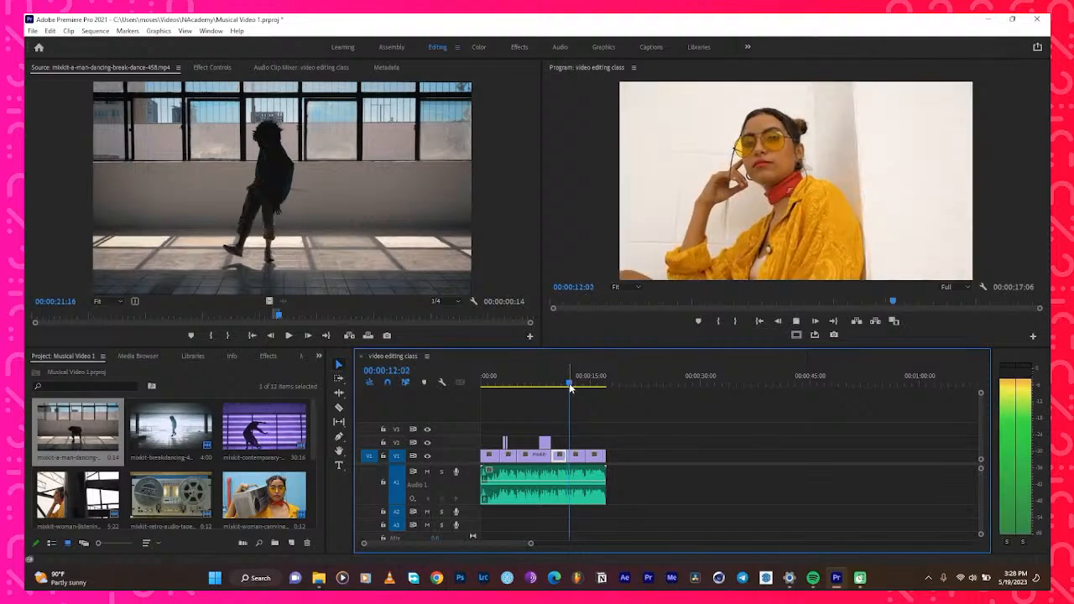
{"action": "key", "text": "space"}
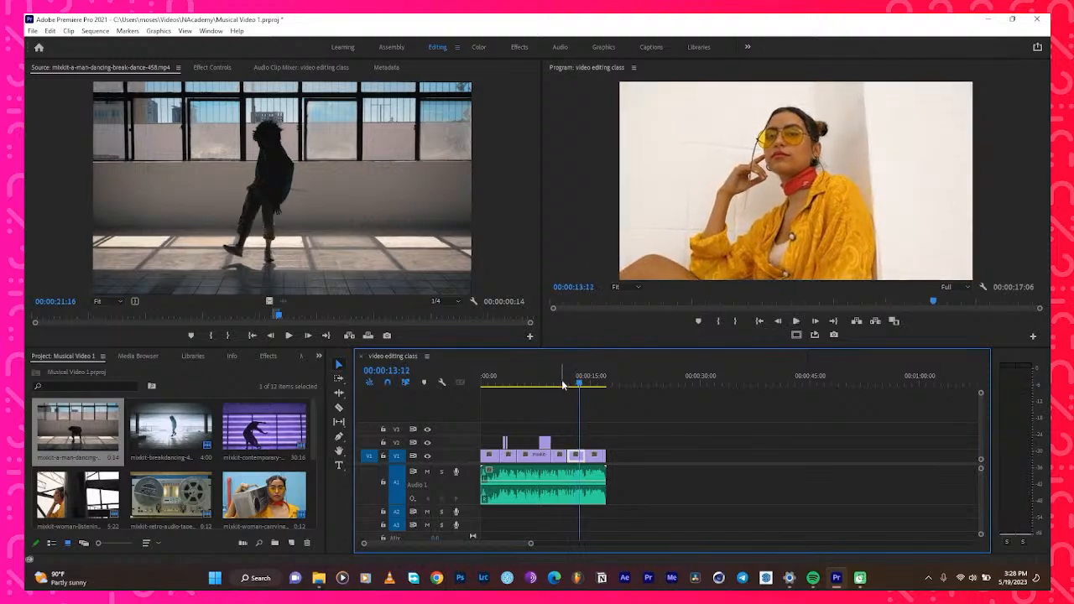
{"action": "left_click", "coordinate": [563, 383]}
{"action": "key", "text": "equal"}
{"action": "key", "text": "equal"}
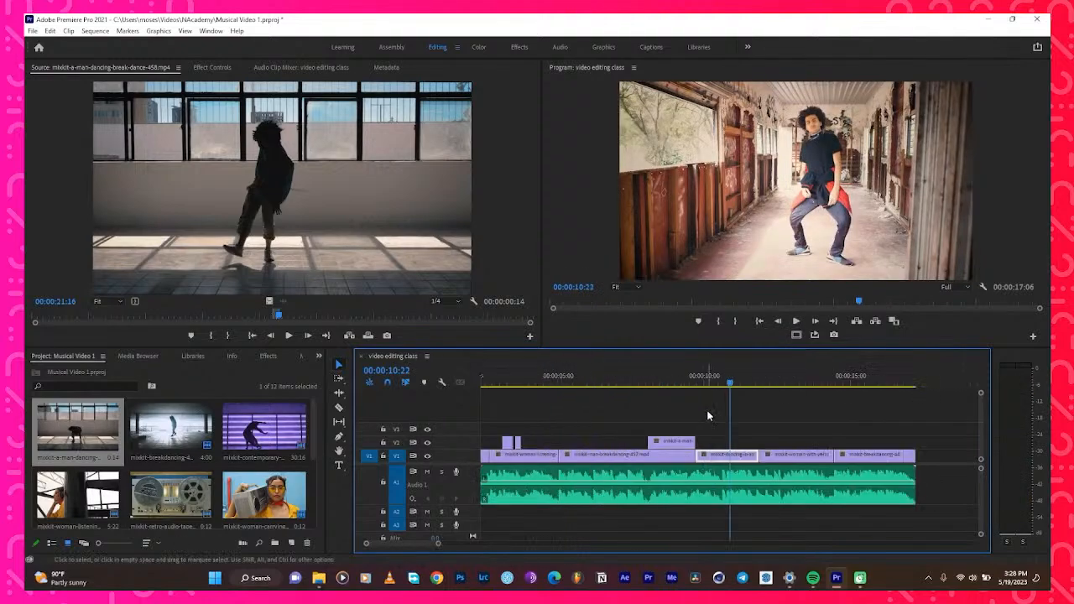
{"action": "key", "text": "space"}
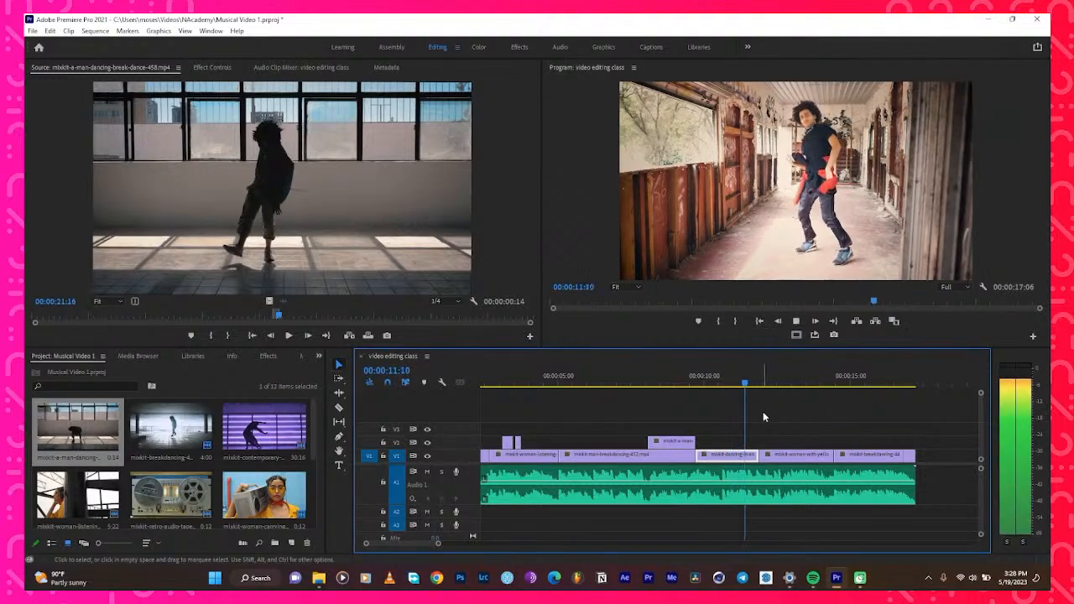
{"action": "key", "text": "space"}
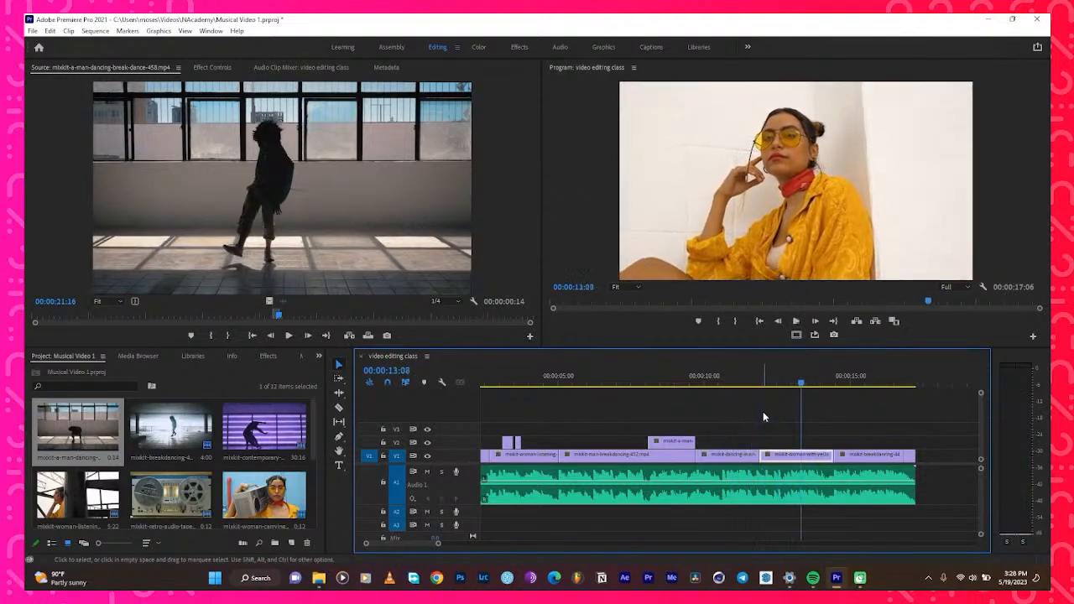
{"action": "left_click", "coordinate": [750, 392]}
{"action": "key", "text": "space"}
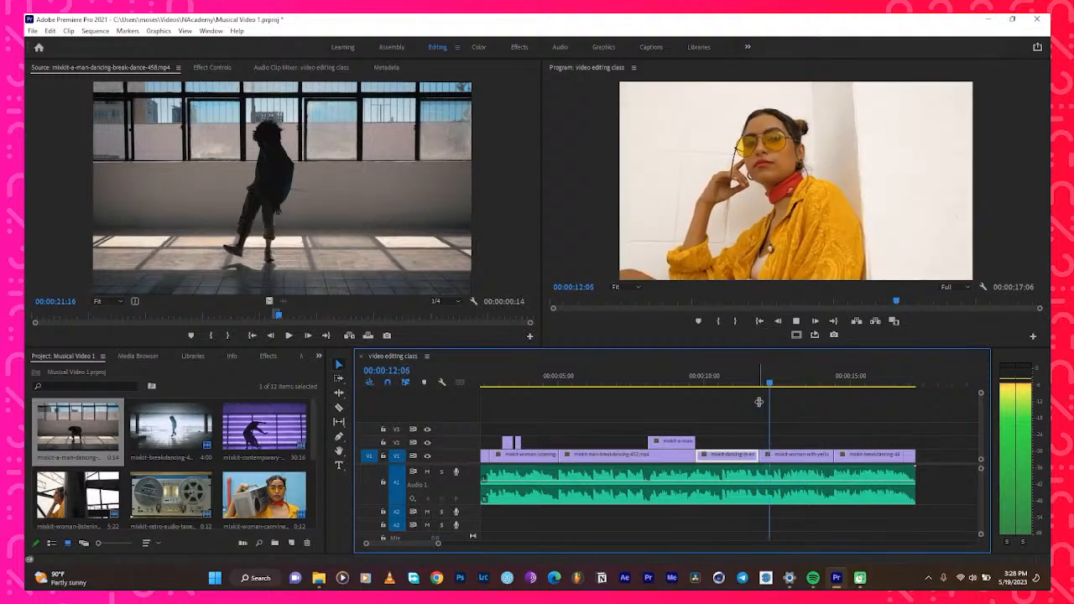
{"action": "left_click", "coordinate": [749, 373]}
{"action": "key", "text": "space"}
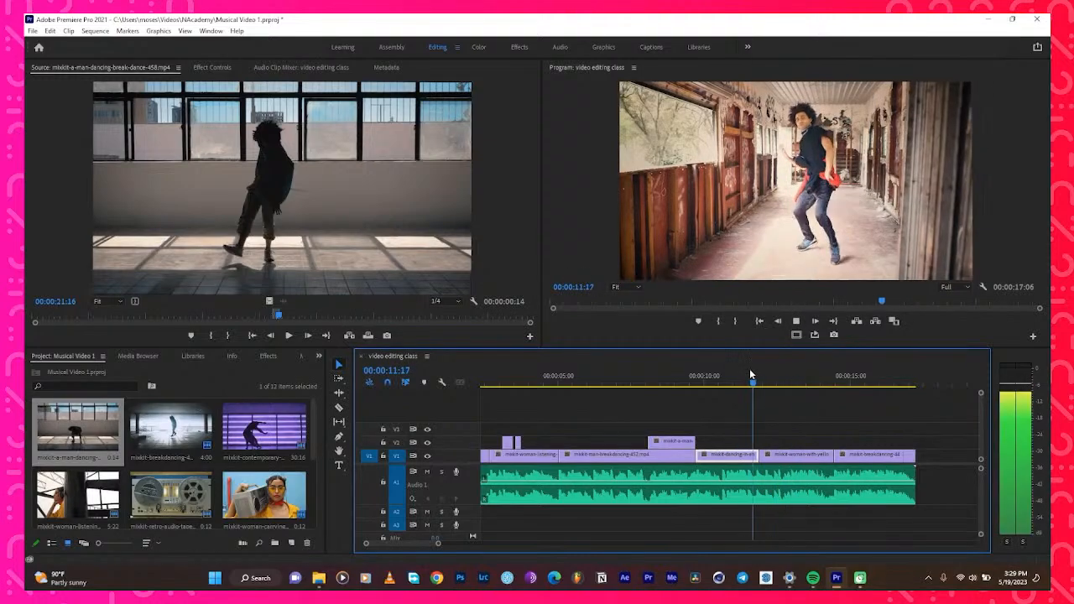
Trim the end of the woman-with-yellow-sunglasses clip on V1 back to 00:00:12:14
{"action": "key", "text": "space"}
{"action": "left_click", "coordinate": [779, 383]}
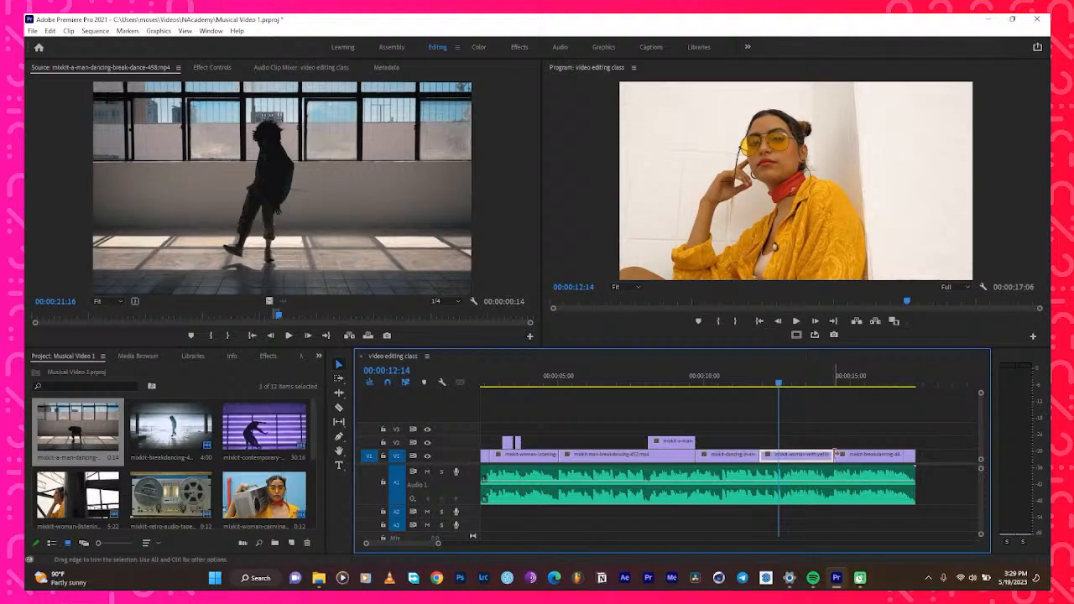
{"action": "left_click_drag", "start_coordinate": [828, 454], "coordinate": [774, 456]}
{"action": "scroll", "coordinate": [818, 450], "scroll_direction": "down", "scroll_amount": 2}
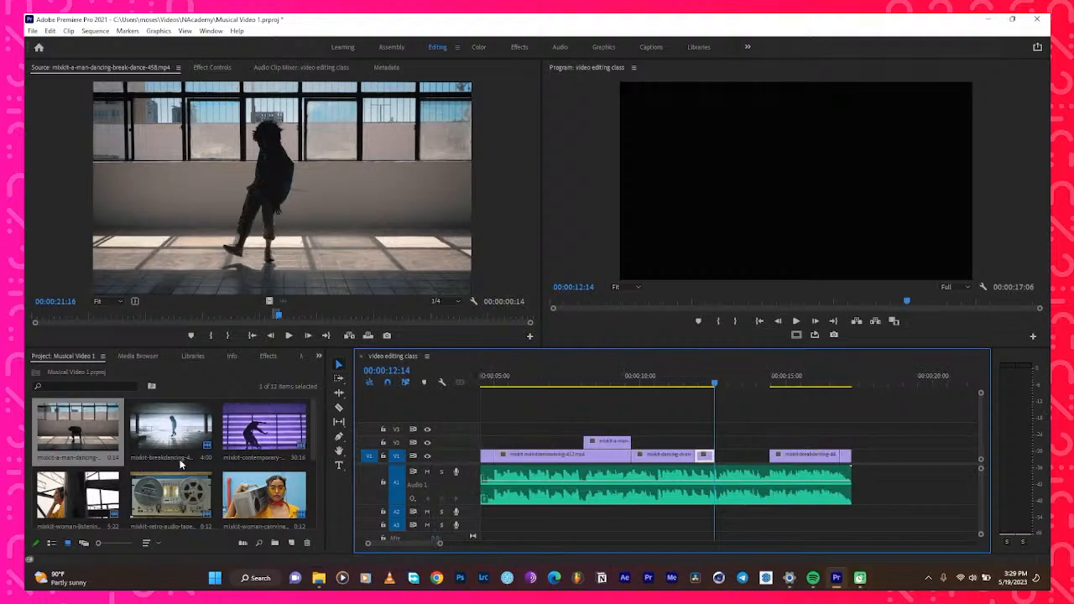
Mark a range ending at 00:00:15:13 in the yellow-sunglasses source clip and fit its video into the V1 gap starting at 00:00:12:14
{"action": "scroll", "coordinate": [180, 463], "scroll_direction": "down", "scroll_amount": 2}
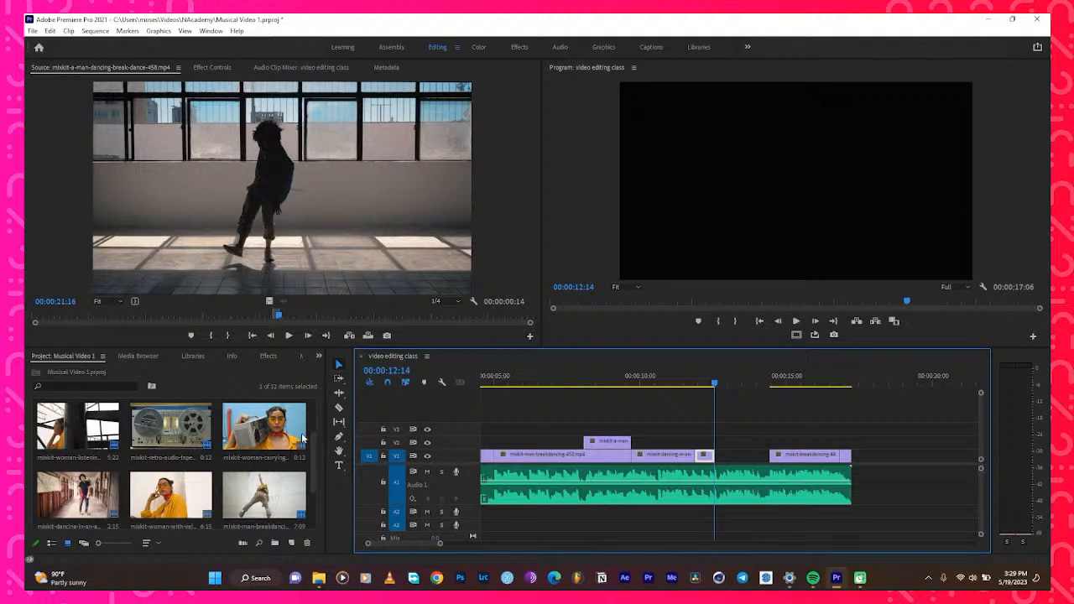
{"action": "double_click", "coordinate": [183, 479]}
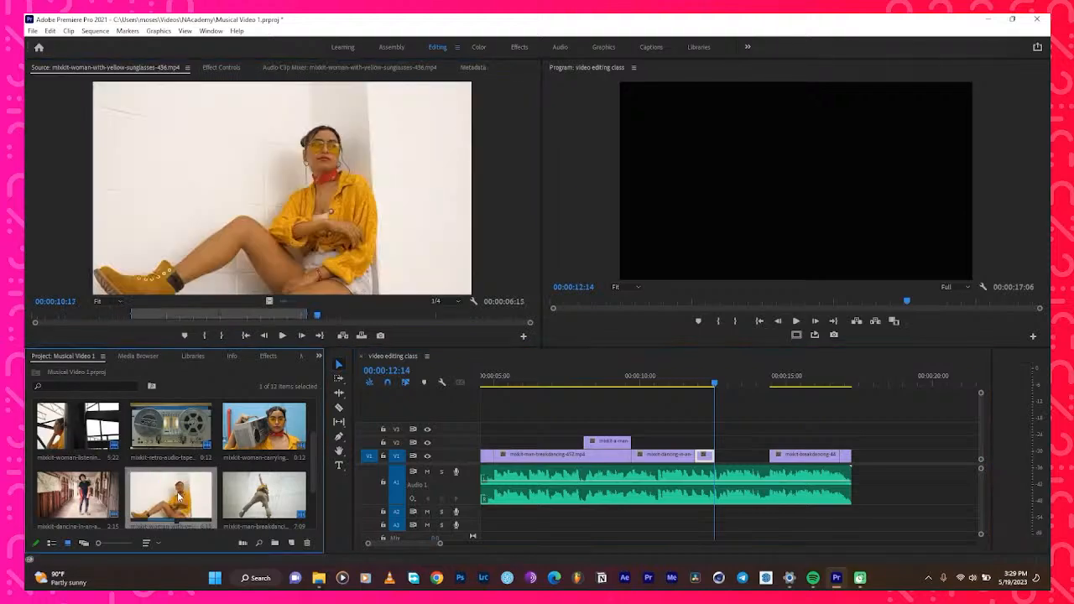
{"action": "left_click_drag", "start_coordinate": [323, 317], "coordinate": [448, 318]}
{"action": "key", "text": "i"}
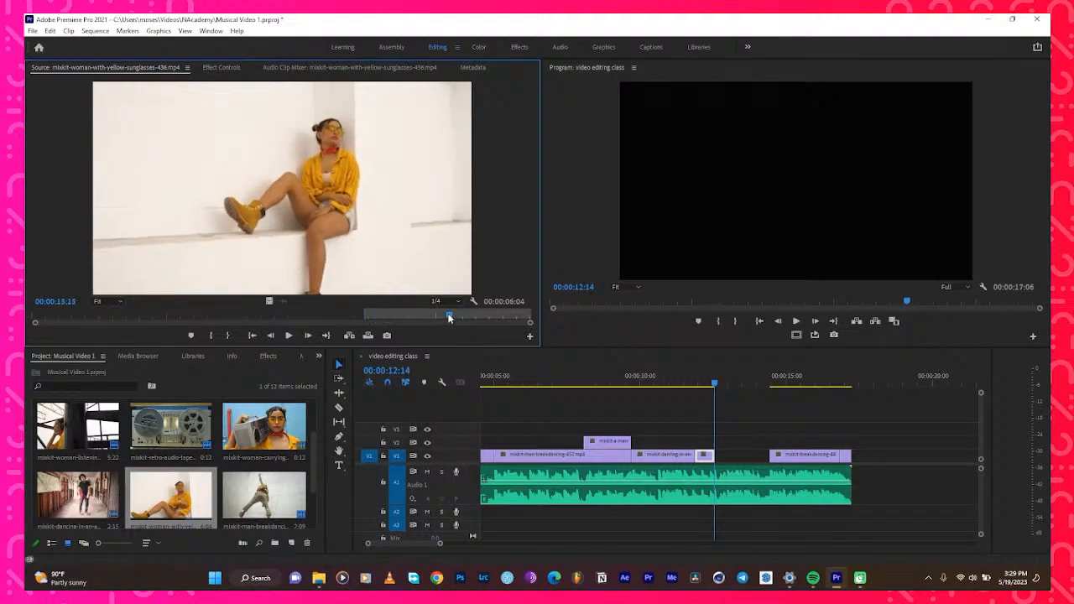
{"action": "key", "text": "o"}
{"action": "left_click_drag", "start_coordinate": [266, 300], "coordinate": [720, 450]}
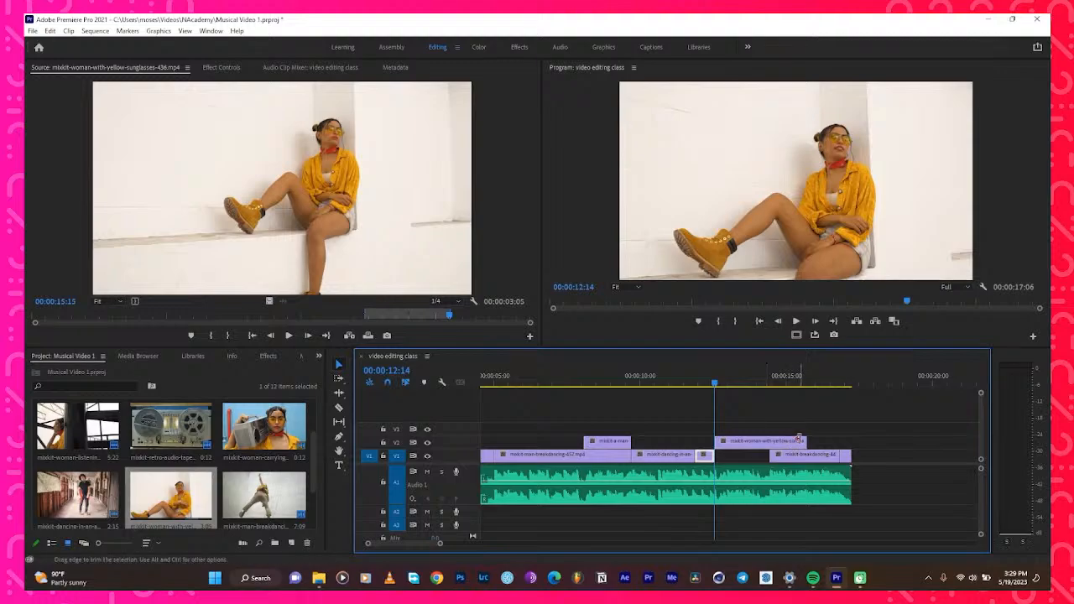
{"action": "left_click_drag", "start_coordinate": [799, 441], "coordinate": [739, 454]}
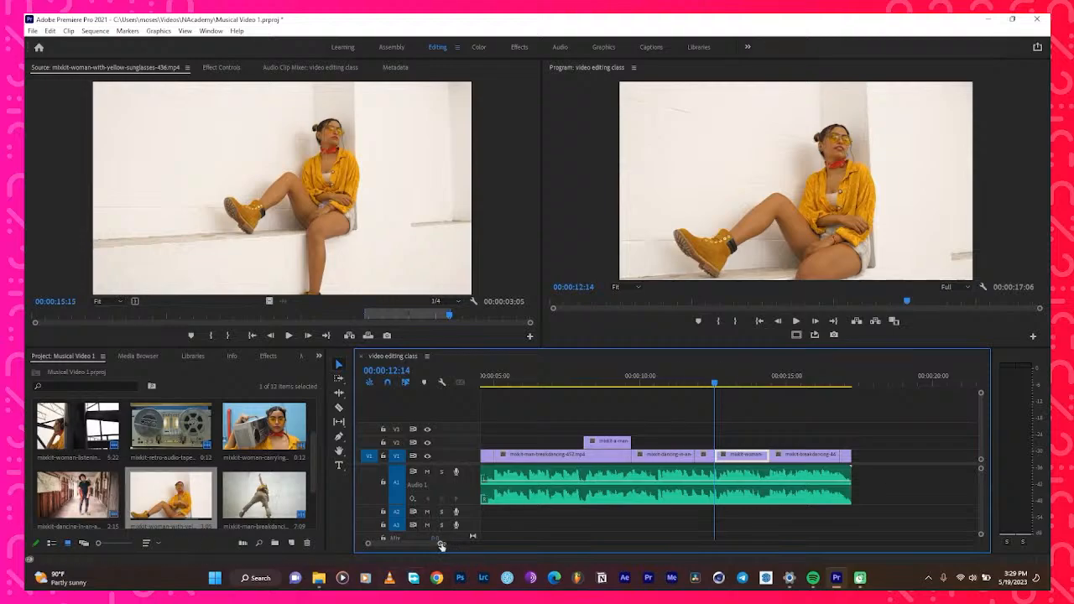
Play the edited sequence from its beginning to review the cuts
{"action": "left_click_drag", "start_coordinate": [442, 545], "coordinate": [509, 545]}
{"action": "left_click_drag", "start_coordinate": [607, 383], "coordinate": [240, 376]}
{"action": "key", "text": "space"}
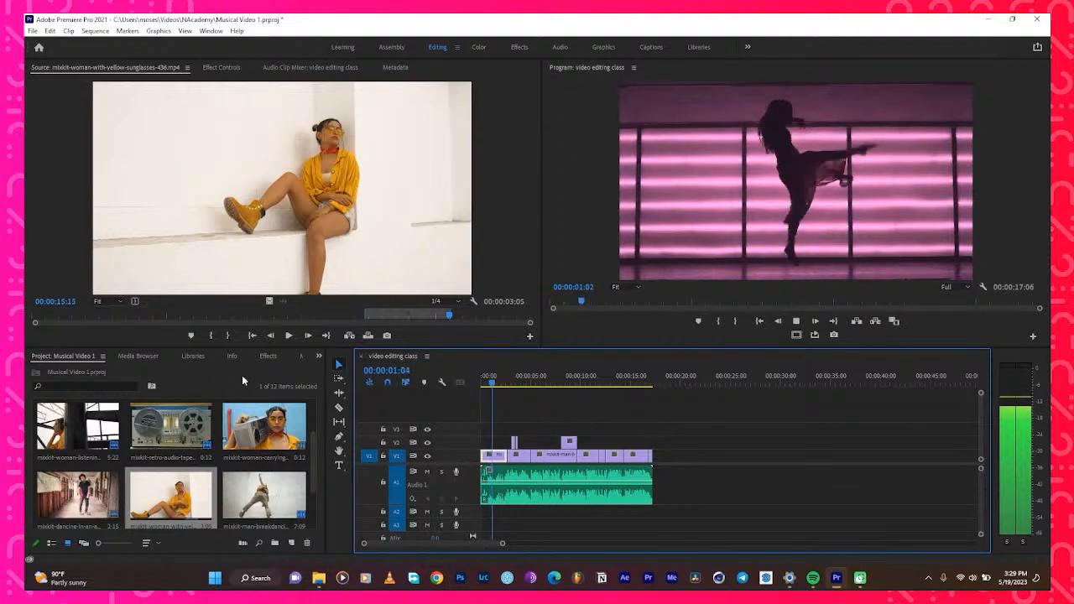
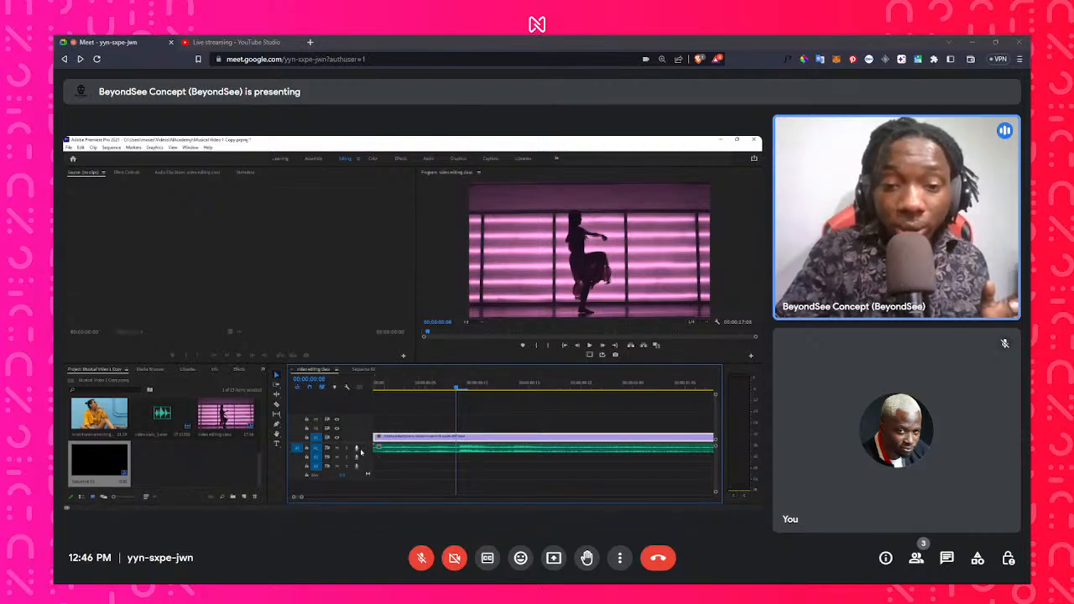
Expand the A1 audio track so its waveform is easier to read
{"action": "double_click", "coordinate": [363, 449]}
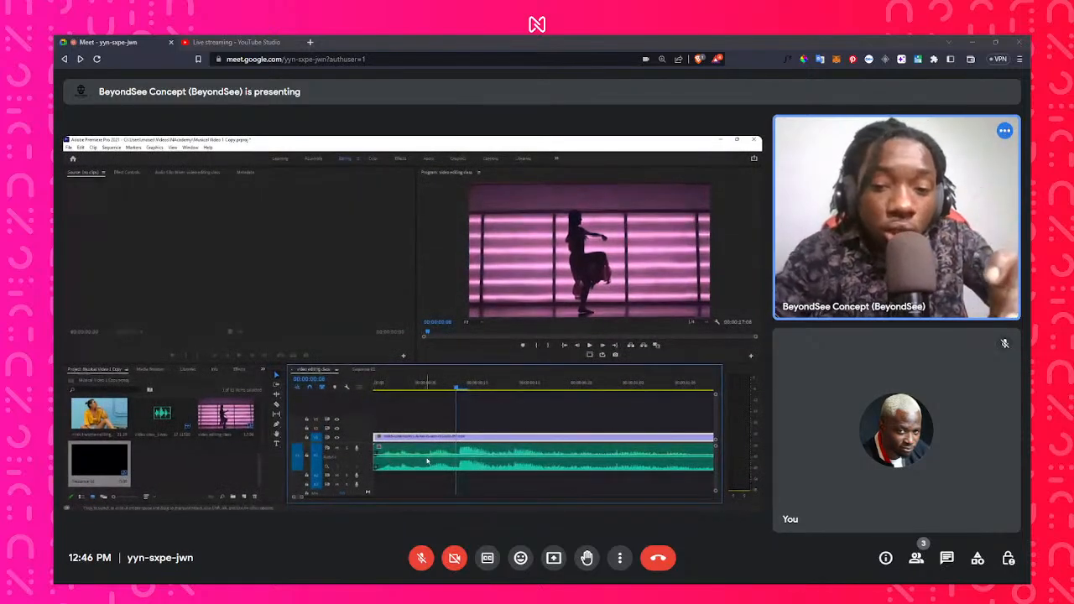
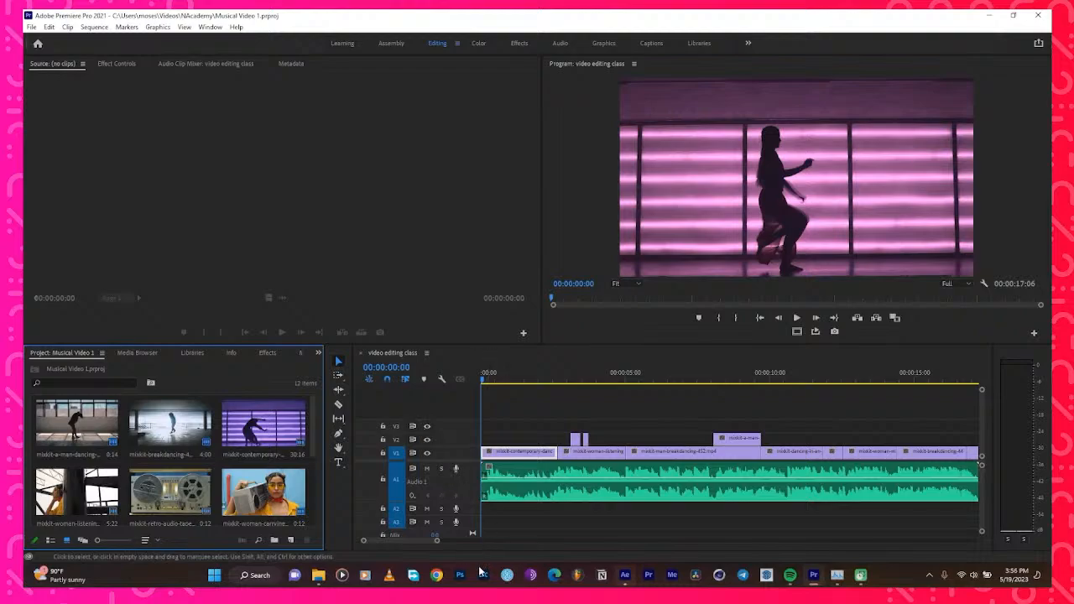
Play the whole sequence through and return the playhead to 00:00:00:00
{"action": "left_click_drag", "start_coordinate": [435, 540], "coordinate": [470, 541]}
{"action": "key", "text": "space"}
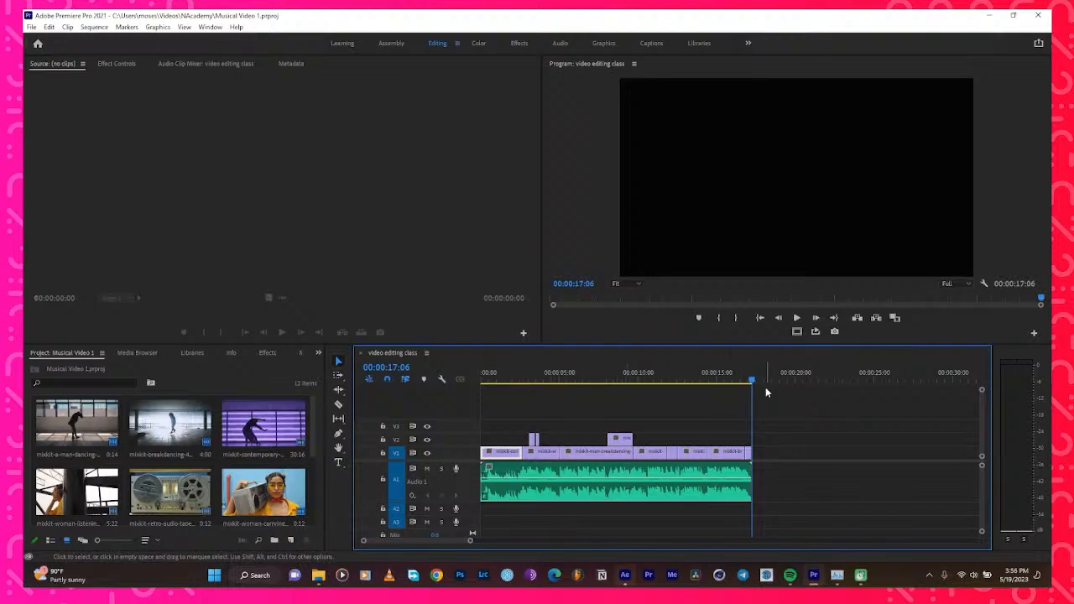
{"action": "left_click_drag", "start_coordinate": [751, 380], "coordinate": [482, 419]}
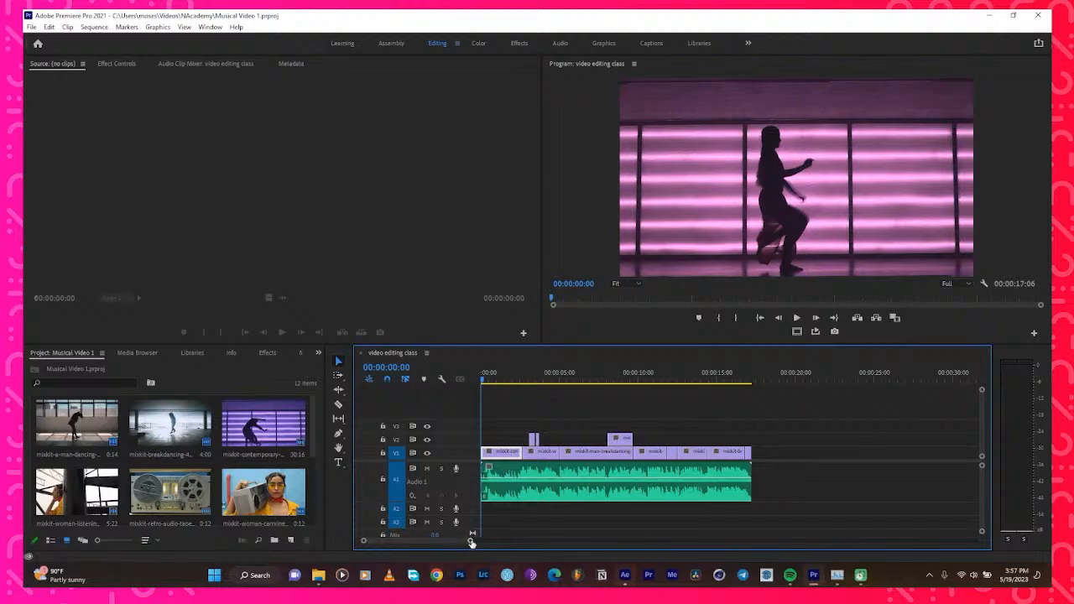
Replay the first second of the sequence repeatedly to match the first music beat with the waveform
{"action": "left_click_drag", "start_coordinate": [470, 541], "coordinate": [428, 548]}
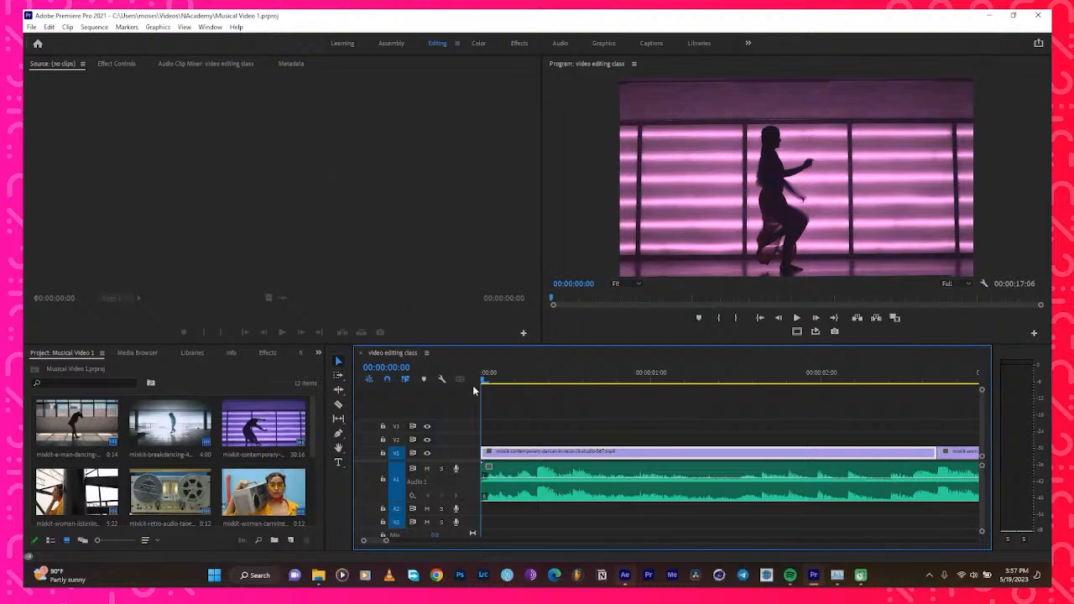
{"action": "key", "text": "space"}
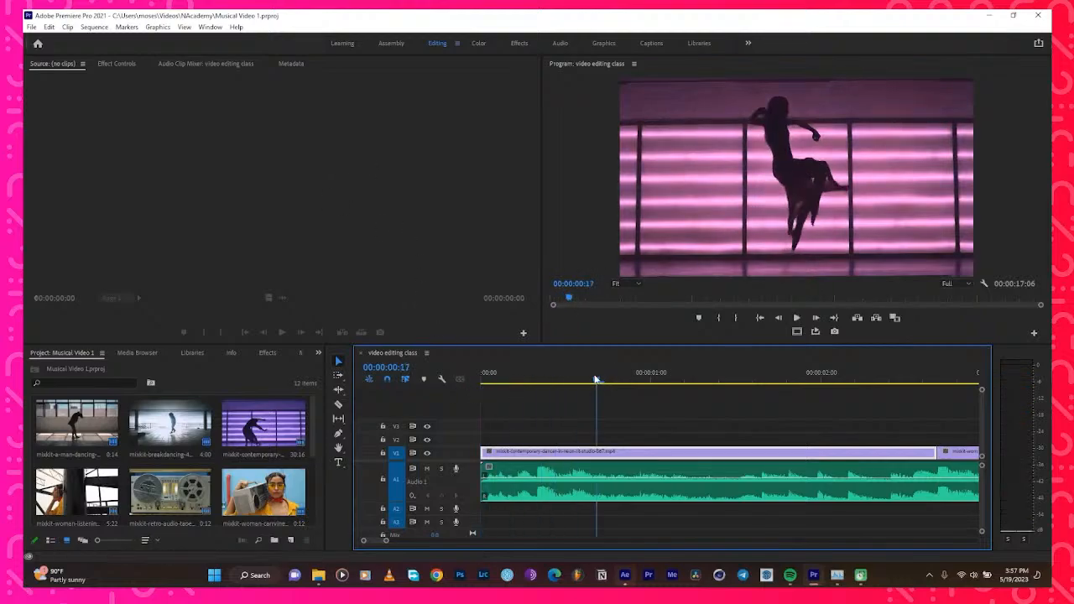
{"action": "left_click_drag", "start_coordinate": [596, 380], "coordinate": [388, 420]}
{"action": "key", "text": "space"}
{"action": "key", "text": "space"}
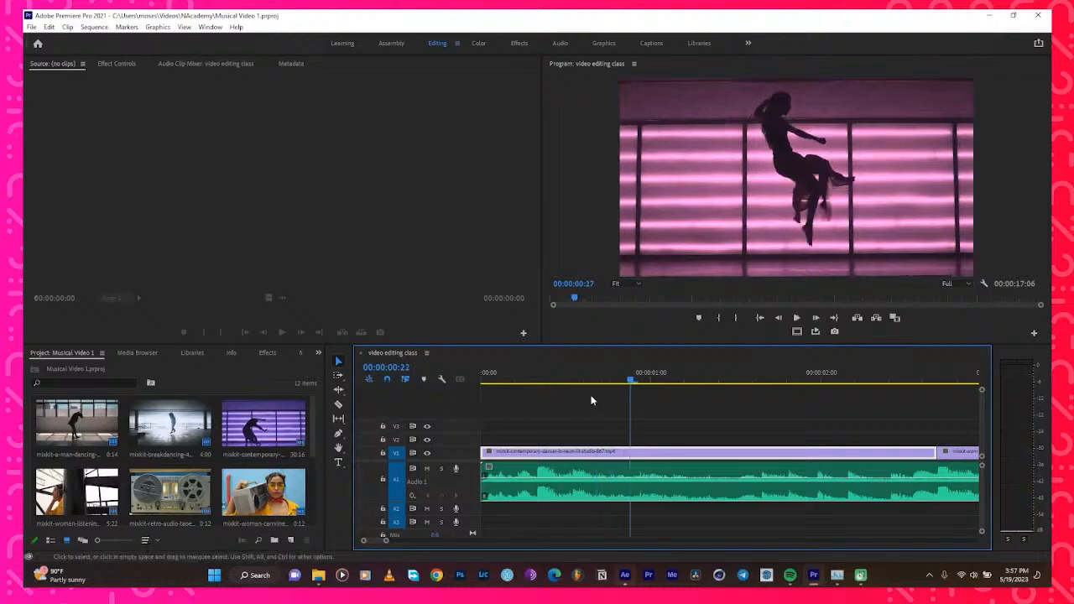
{"action": "left_click_drag", "start_coordinate": [630, 381], "coordinate": [439, 429]}
{"action": "key", "text": "space"}
{"action": "key", "text": "space"}
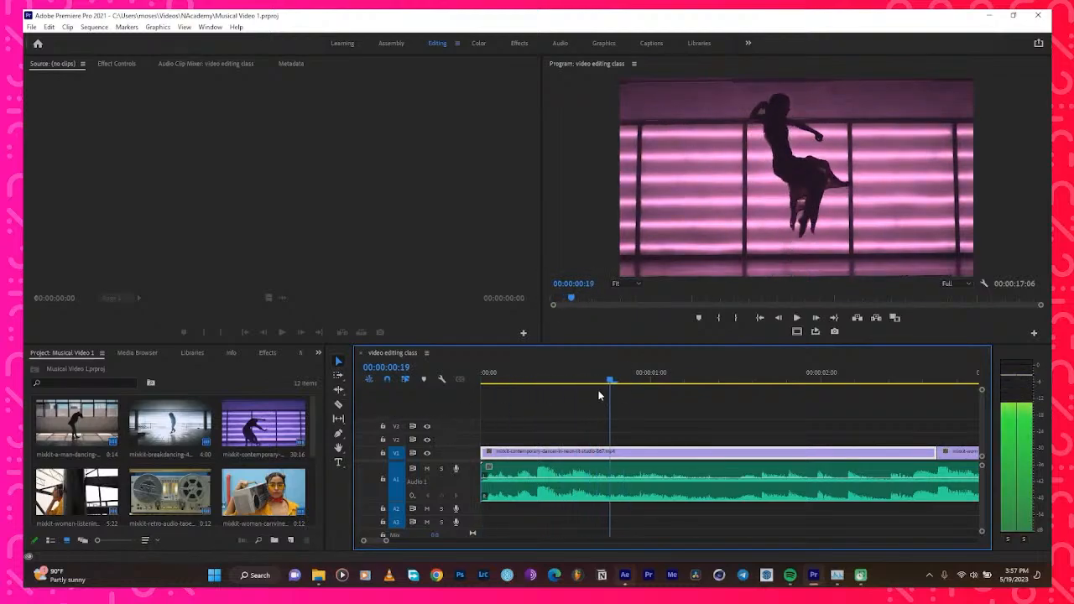
{"action": "left_click_drag", "start_coordinate": [615, 378], "coordinate": [257, 455]}
{"action": "key", "text": "space"}
{"action": "key", "text": "space"}
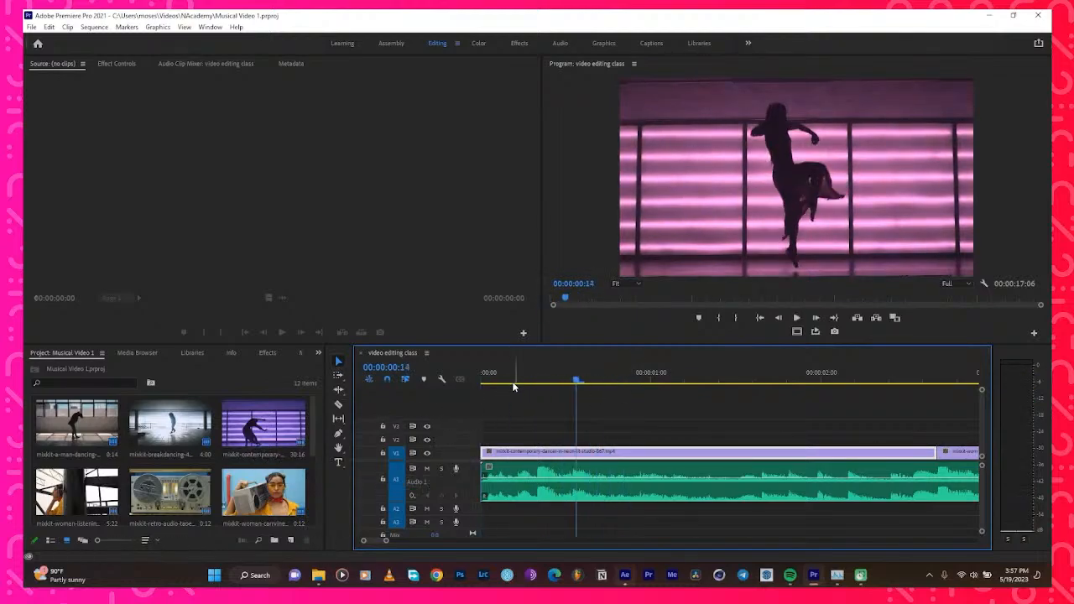
Split the contemporary dancer clip on V1 with the Razor tool at 00:00:00:08, on the first waveform peak
{"action": "left_click_drag", "start_coordinate": [533, 381], "coordinate": [532, 405]}
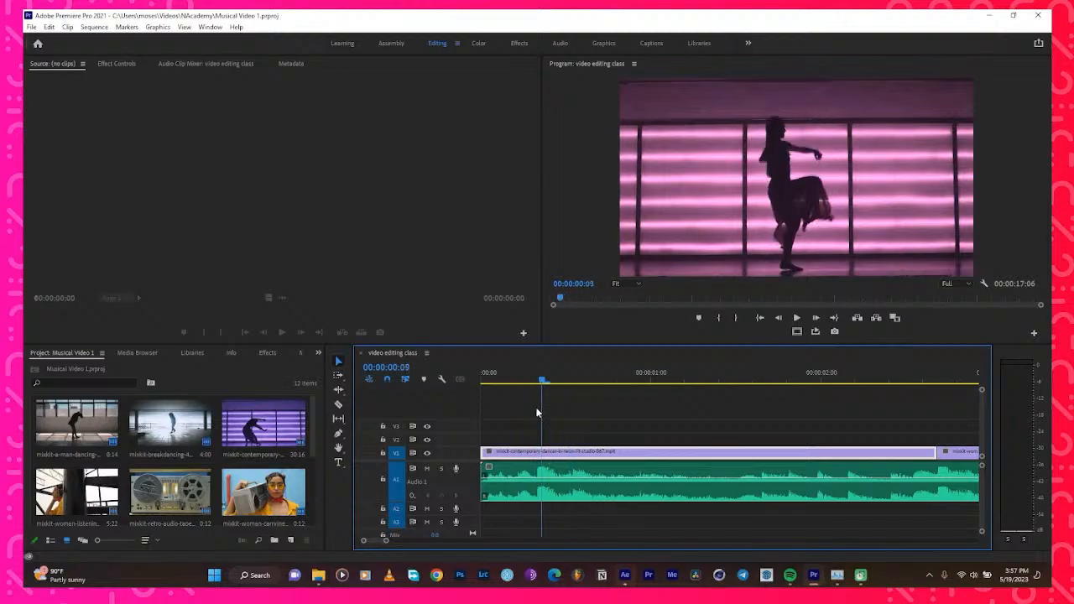
{"action": "left_click", "coordinate": [339, 404]}
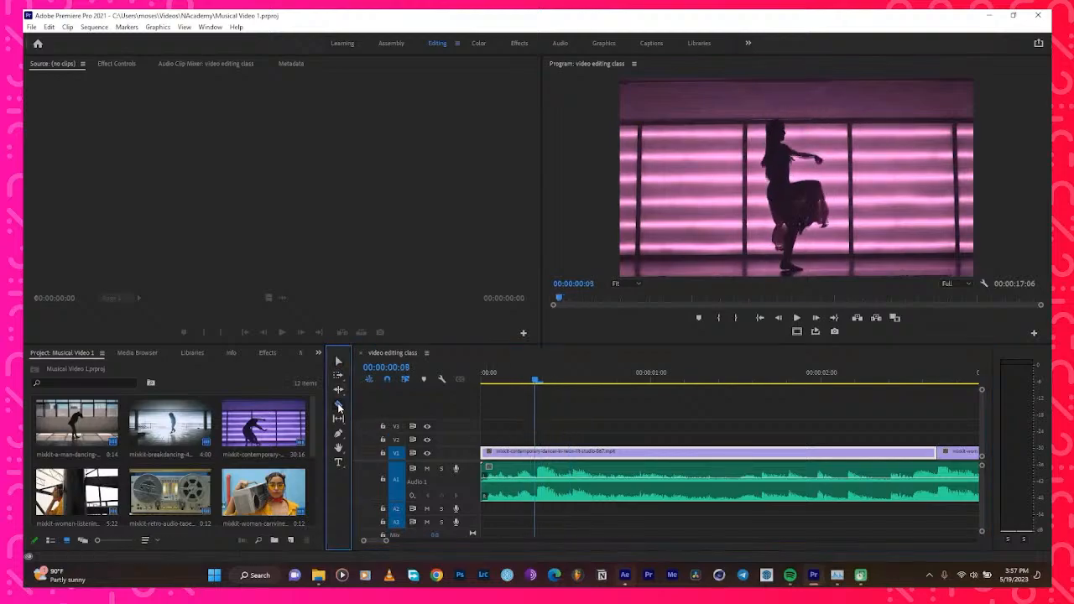
{"action": "left_click", "coordinate": [537, 454]}
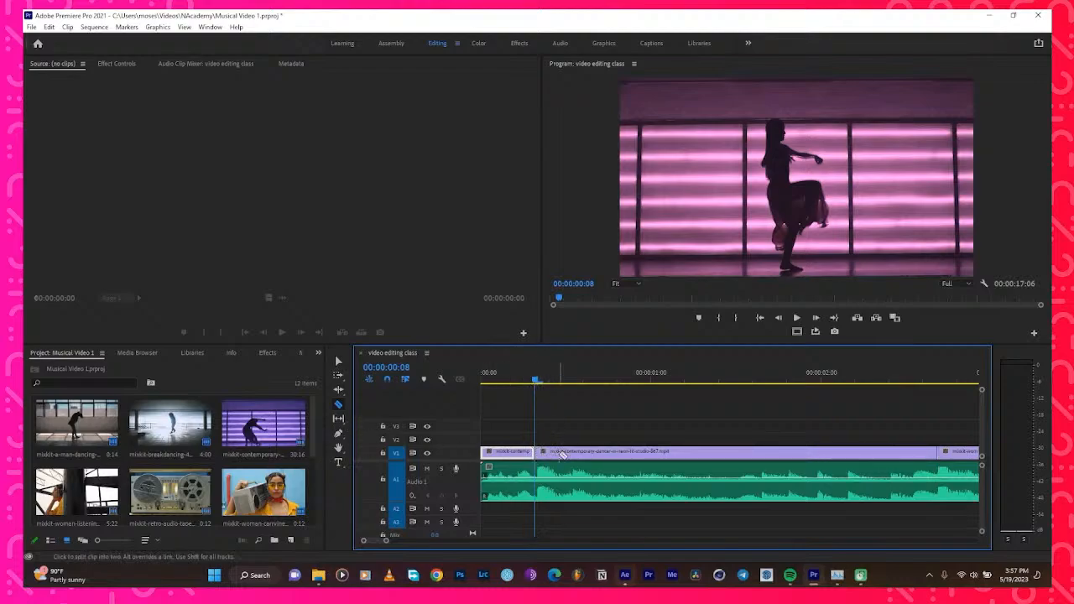
{"action": "left_click", "coordinate": [557, 454]}
{"action": "left_click", "coordinate": [639, 454]}
{"action": "left_click", "coordinate": [684, 454]}
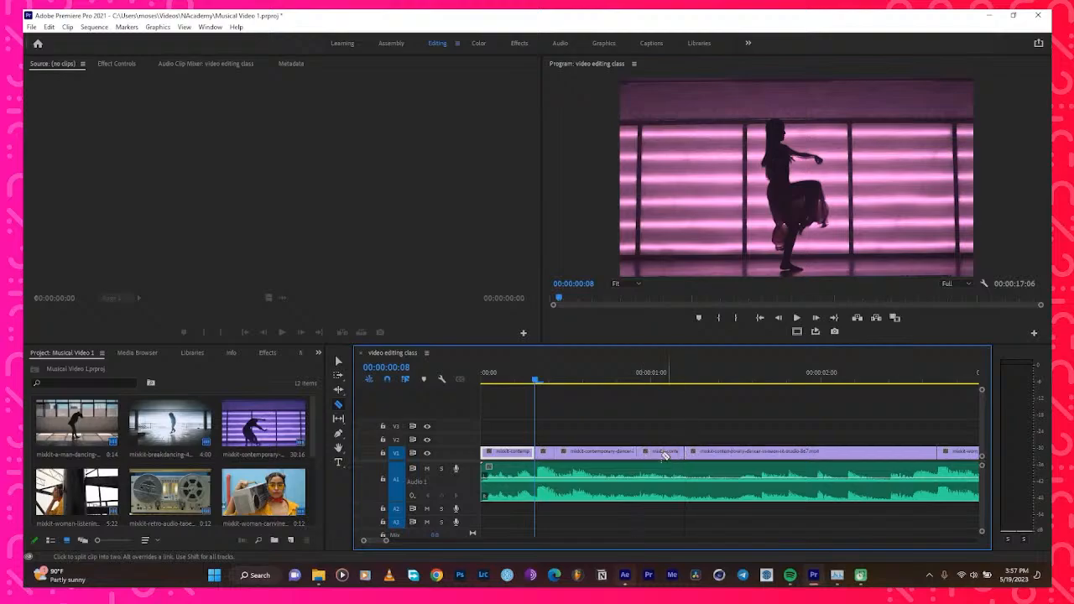
{"action": "left_click", "coordinate": [610, 454]}
{"action": "left_click", "coordinate": [582, 453]}
{"action": "left_click", "coordinate": [569, 454]}
{"action": "key", "text": "ctrl+z"}
{"action": "key", "text": "ctrl+z"}
{"action": "key", "text": "ctrl+z"}
{"action": "key", "text": "ctrl+z"}
{"action": "key", "text": "ctrl+z"}
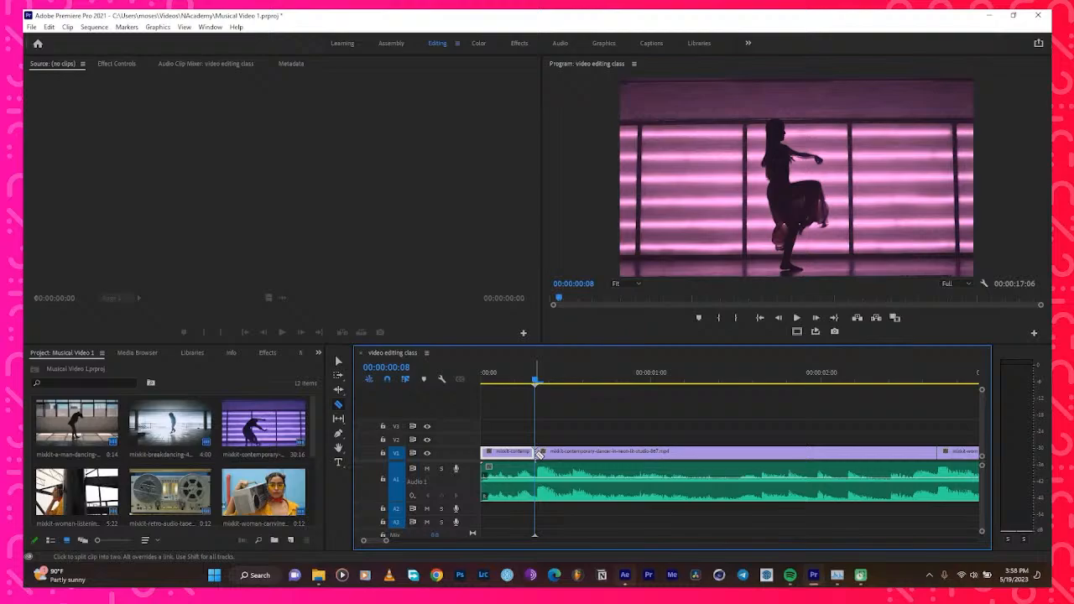
Check the beat after the first cut and split the dancer clip on V1 again at 00:00:00:12
{"action": "key", "text": "space"}
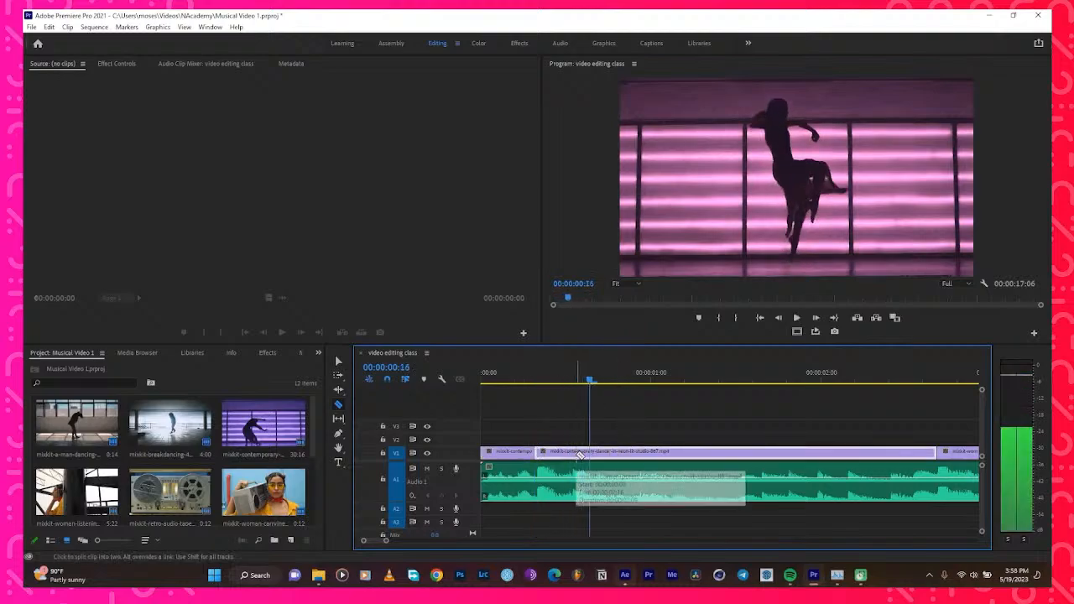
{"action": "left_click_drag", "start_coordinate": [590, 380], "coordinate": [483, 404]}
{"action": "key", "text": "space"}
{"action": "key", "text": "space"}
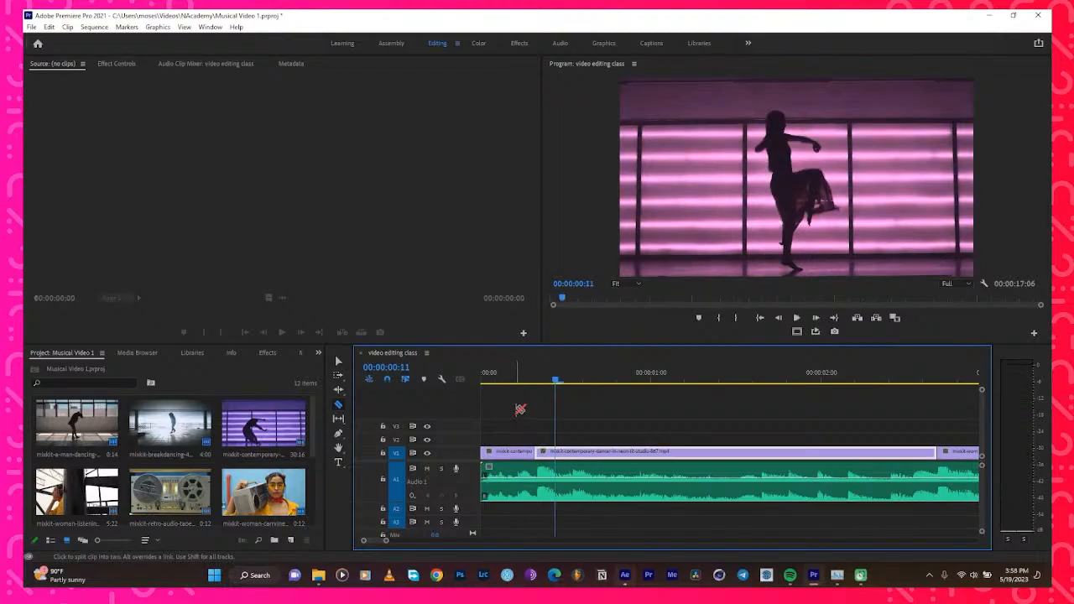
{"action": "left_click", "coordinate": [562, 385]}
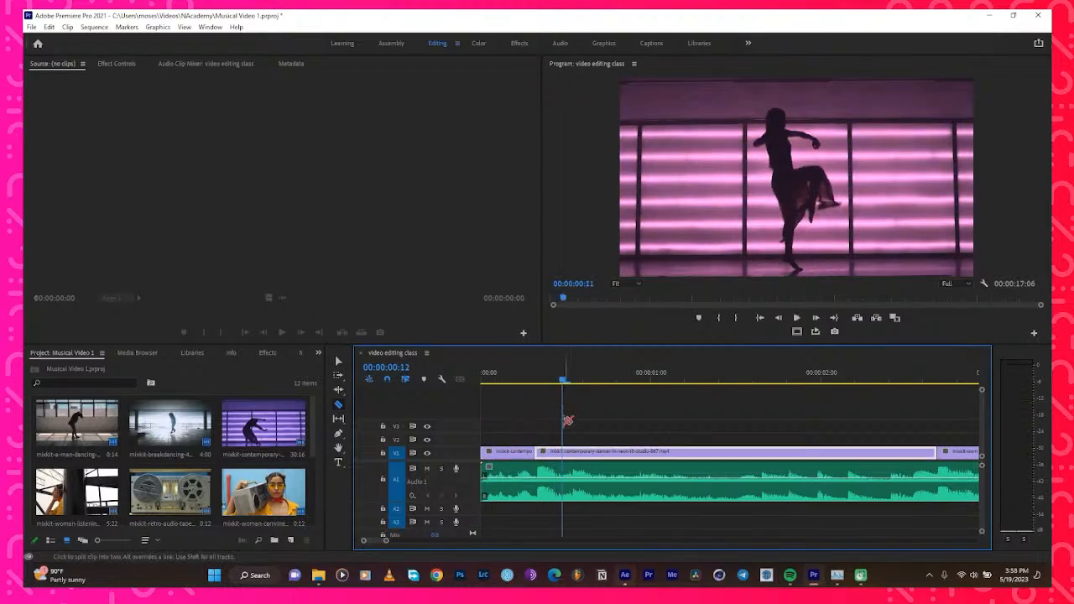
{"action": "left_click", "coordinate": [562, 452]}
Replay the opening of the sequence to check the cuts and listen for the next beat
{"action": "key", "text": "space"}
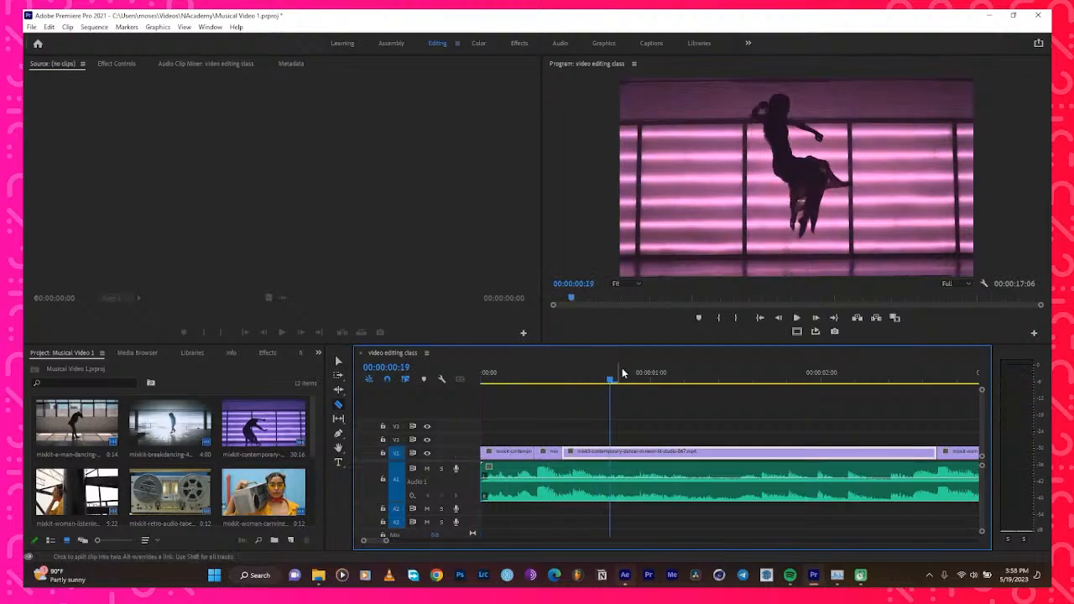
{"action": "left_click_drag", "start_coordinate": [622, 371], "coordinate": [424, 433]}
{"action": "key", "text": "space"}
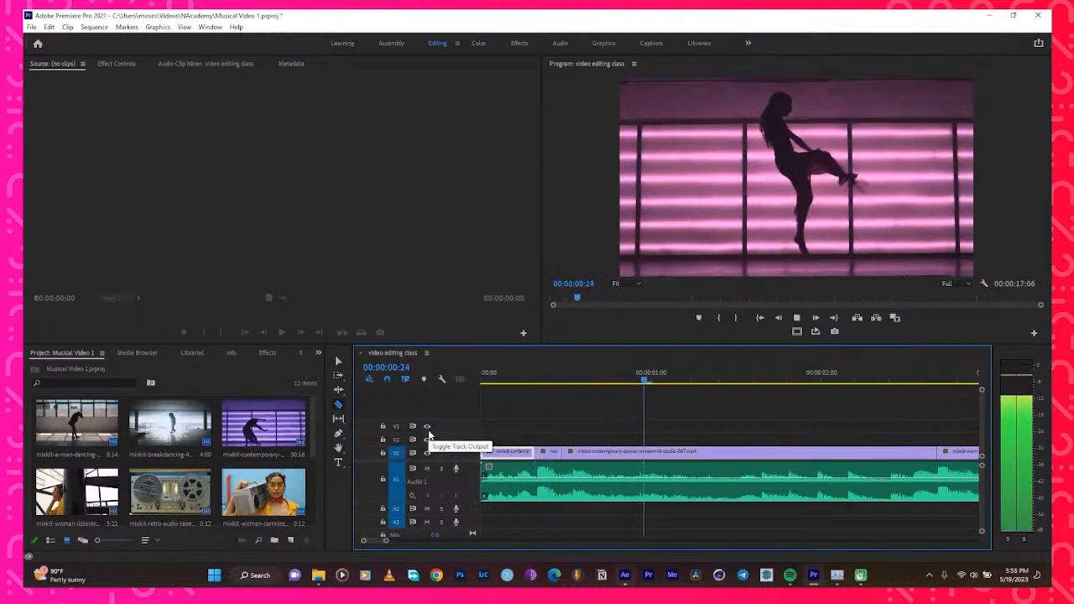
{"action": "key", "text": "space"}
{"action": "key", "text": "Home"}
{"action": "key", "text": "space"}
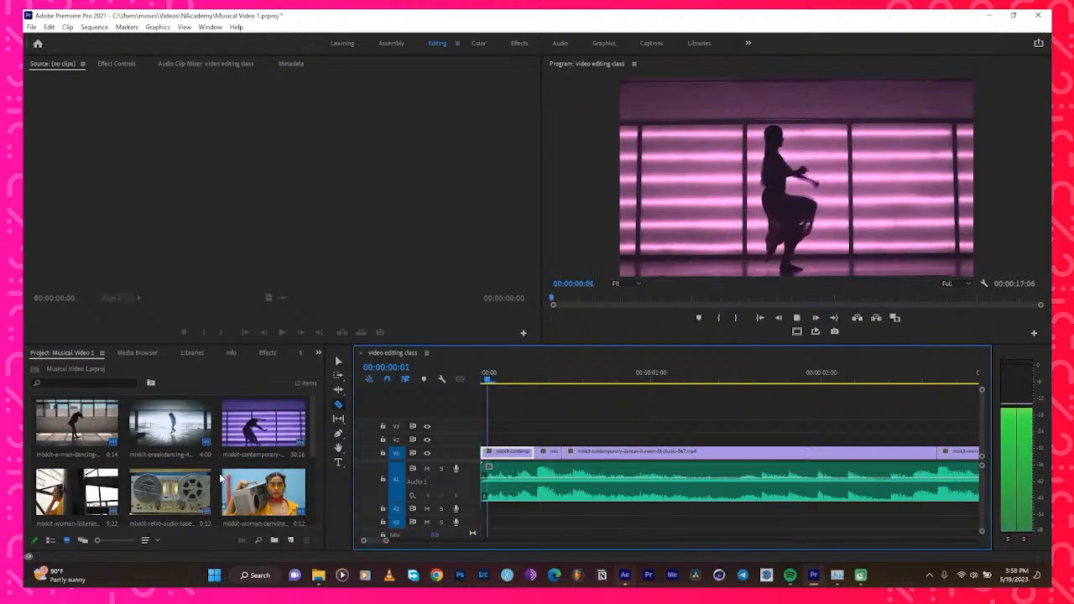
{"action": "key", "text": "space"}
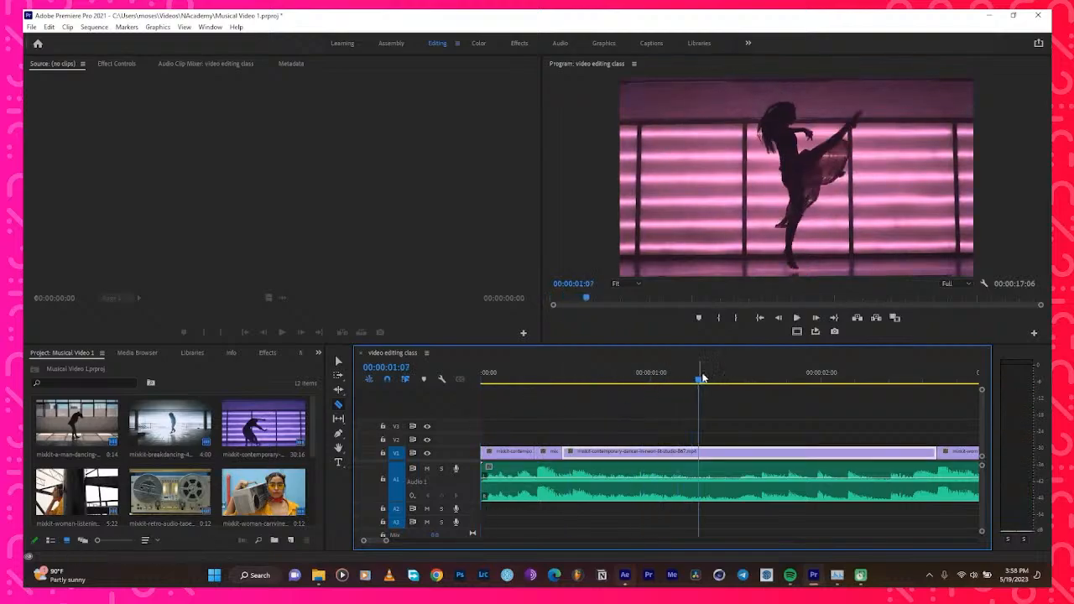
Play the opening once more and split the dancer clip on V1 at 00:00:00:23
{"action": "left_click_drag", "start_coordinate": [700, 378], "coordinate": [375, 436]}
{"action": "key", "text": "space"}
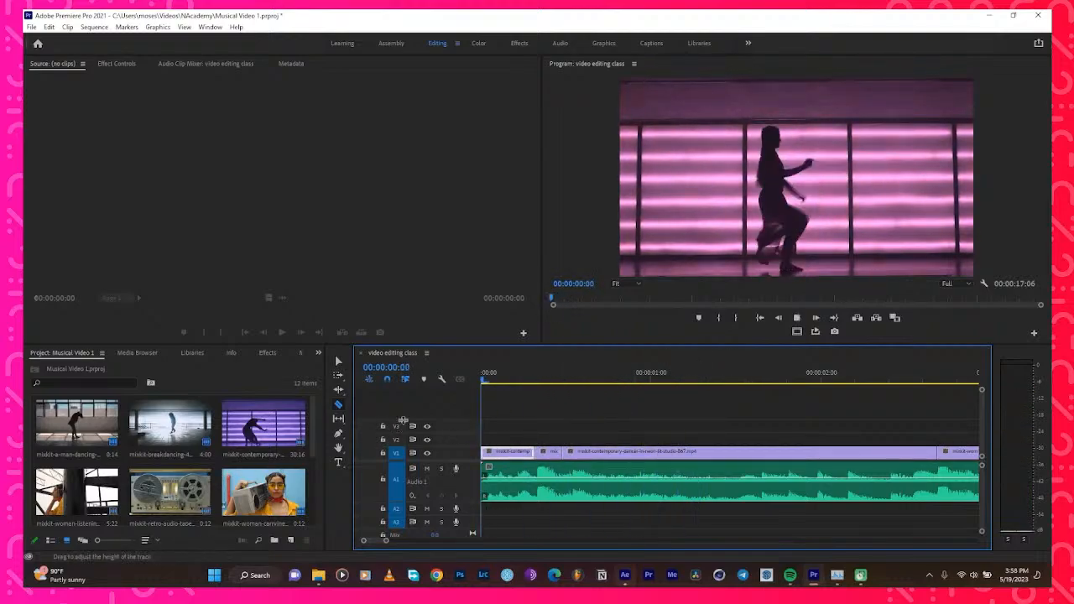
{"action": "key", "text": "space"}
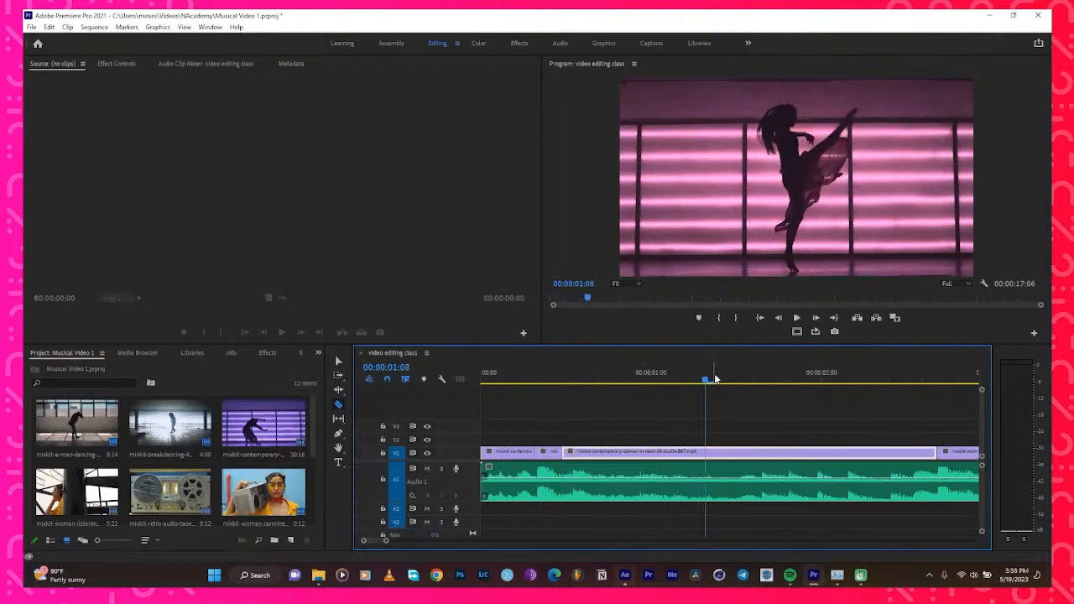
{"action": "left_click", "coordinate": [638, 379]}
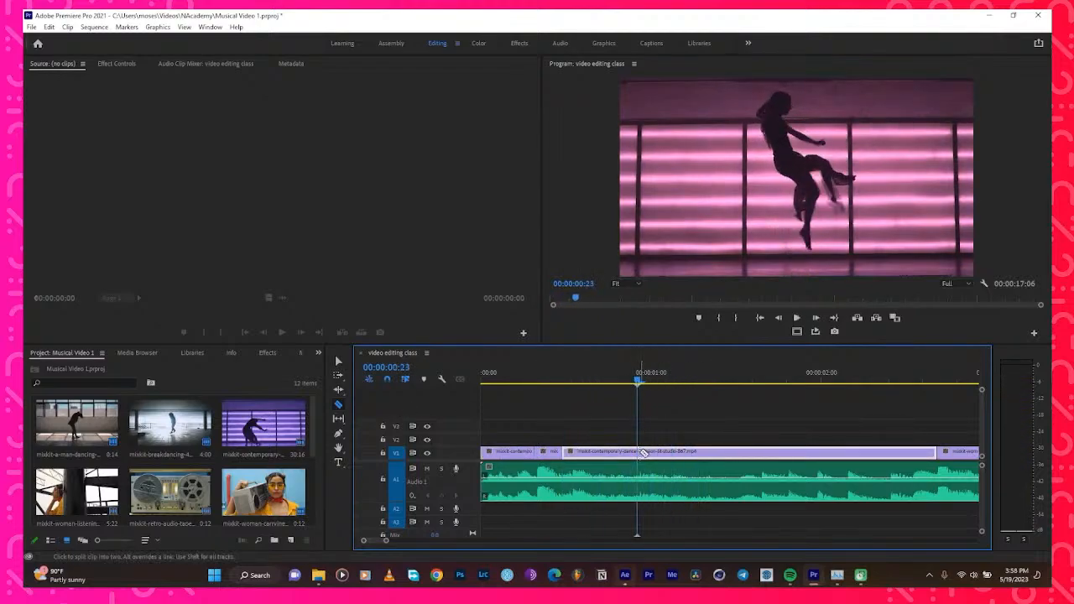
{"action": "left_click", "coordinate": [639, 453]}
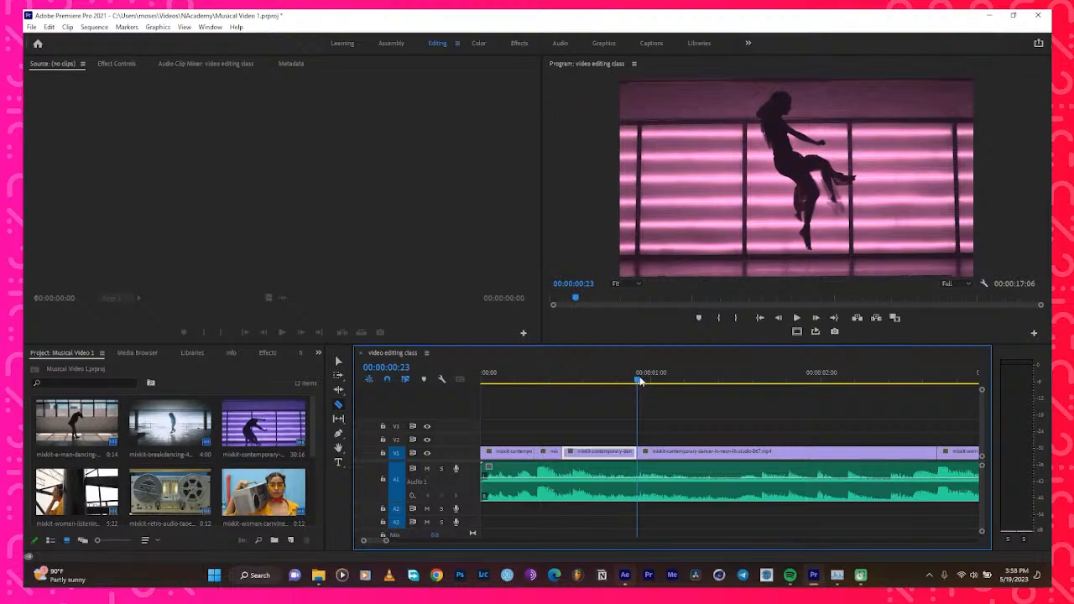
Split the dancer clip on V1 at 00:00:01:03 and replay the opening to check the cut against the music
{"action": "left_click_drag", "start_coordinate": [640, 382], "coordinate": [669, 409]}
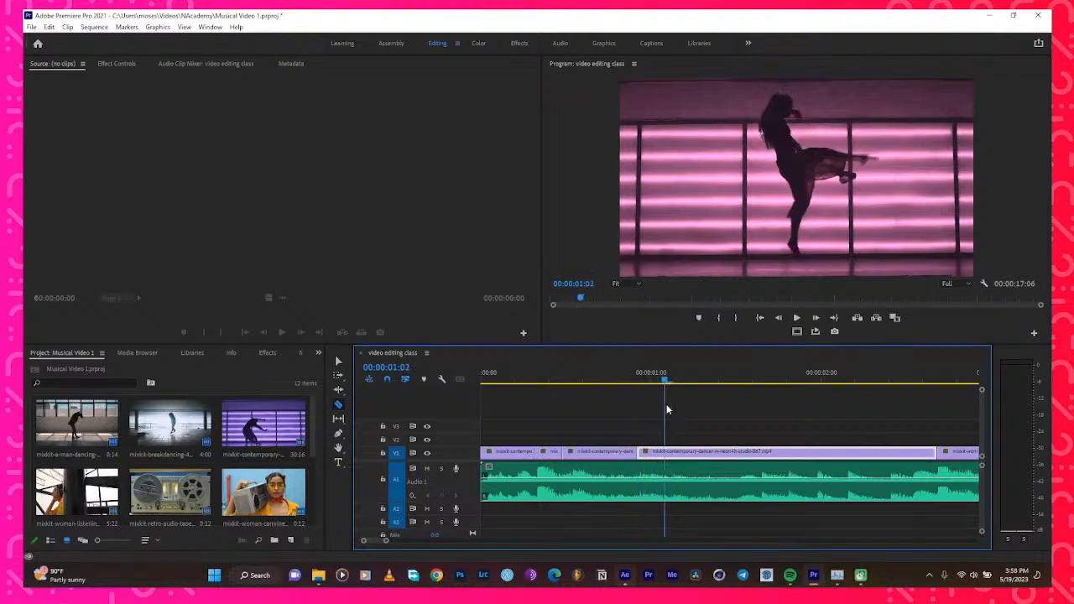
{"action": "left_click", "coordinate": [672, 453]}
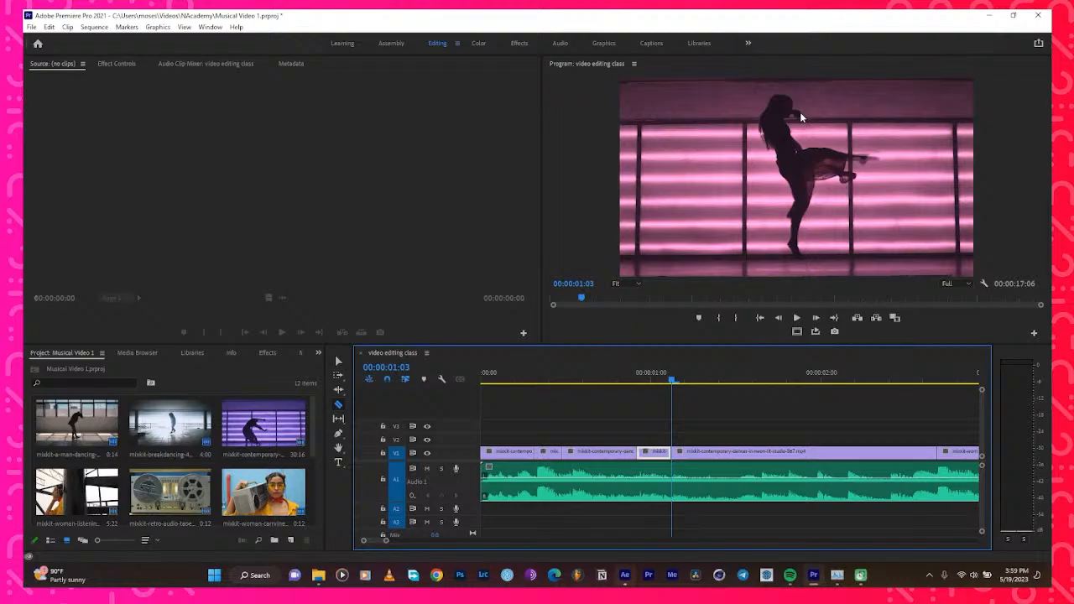
{"action": "left_click_drag", "start_coordinate": [678, 379], "coordinate": [491, 387]}
{"action": "key", "text": "space"}
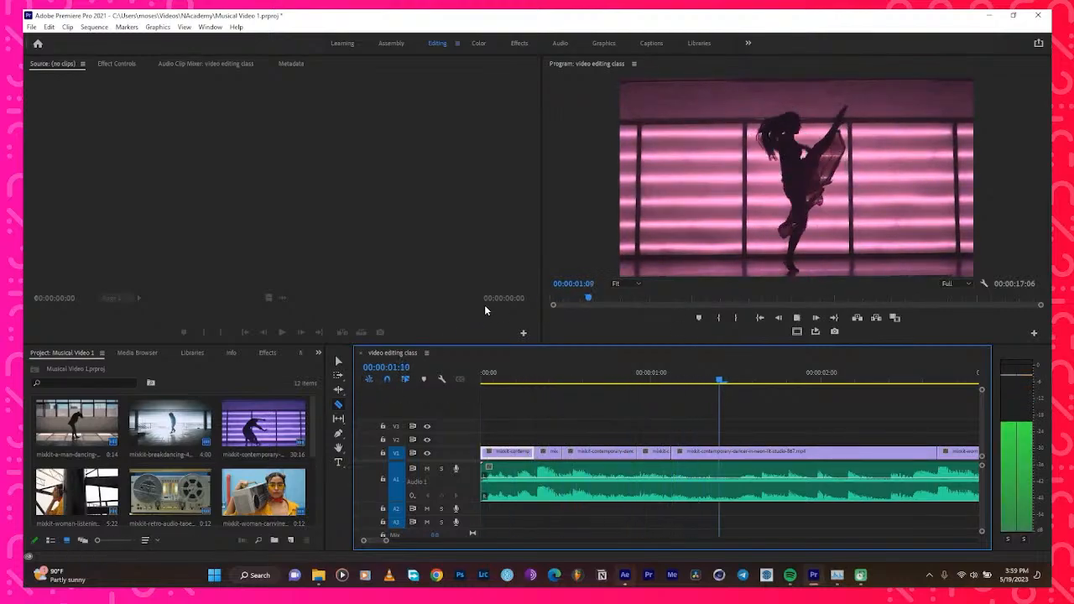
{"action": "key", "text": "space"}
{"action": "left_click_drag", "start_coordinate": [751, 379], "coordinate": [337, 387]}
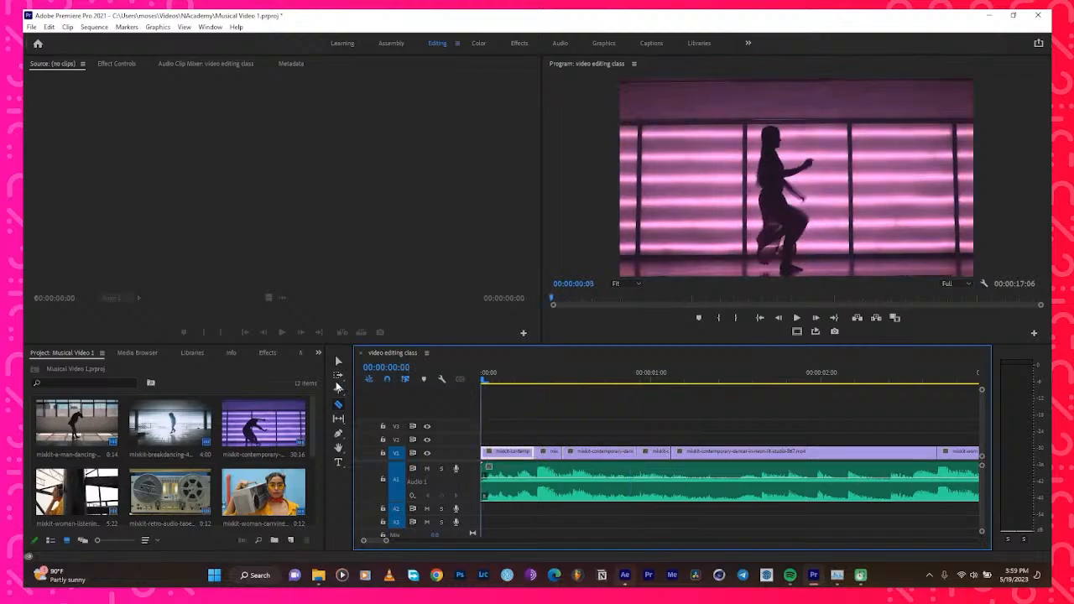
{"action": "key", "text": "space"}
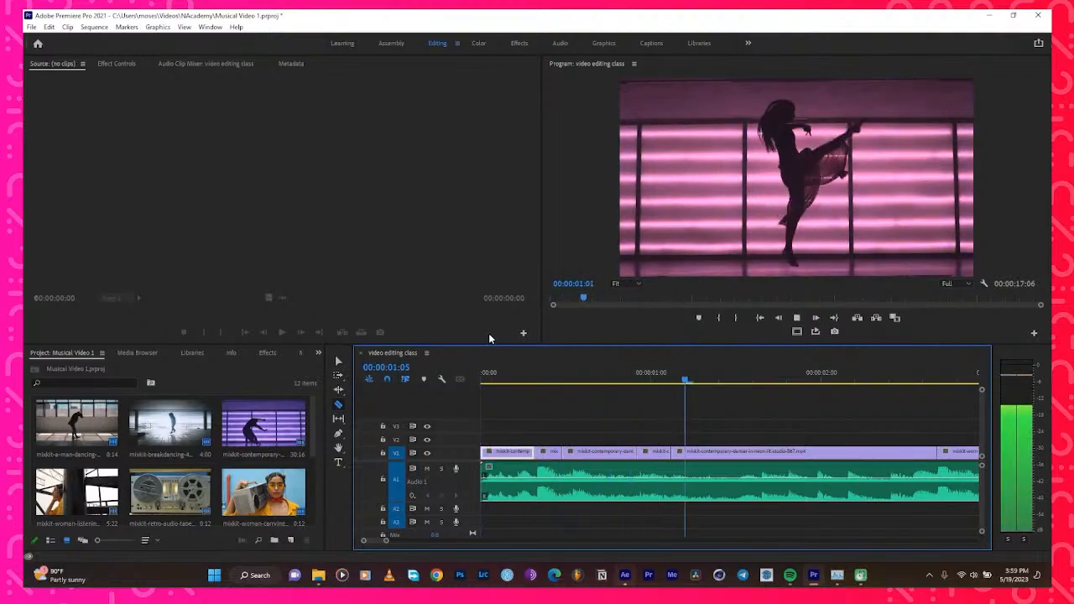
{"action": "key", "text": "space"}
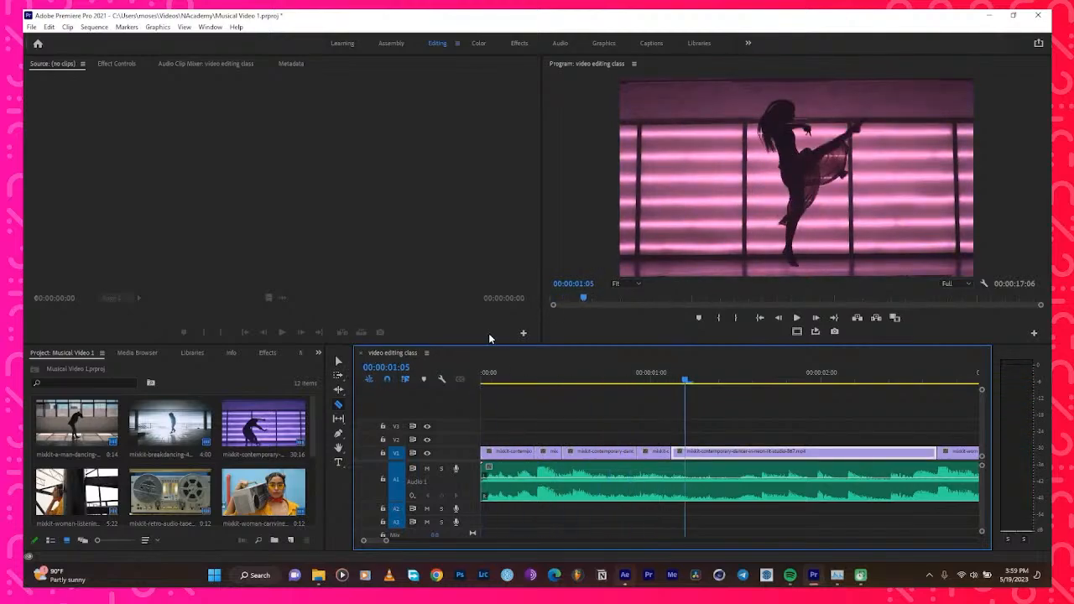
Play past the last cut to find the next beat and split the dancer clip on V1 at 00:00:01:16
{"action": "key", "text": "space"}
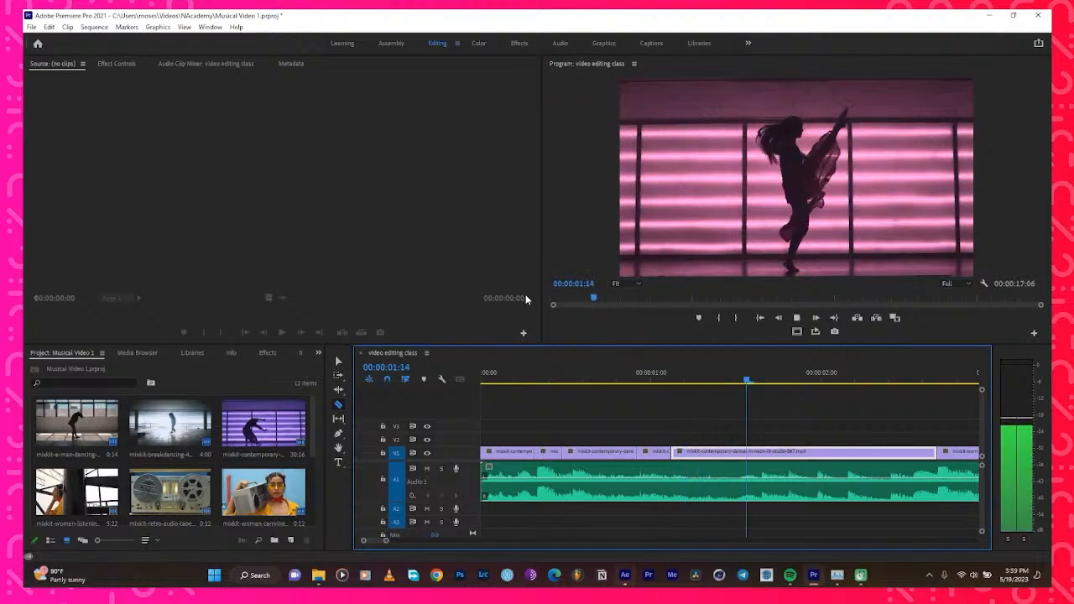
{"action": "key", "text": "space"}
{"action": "left_click_drag", "start_coordinate": [871, 382], "coordinate": [685, 413]}
{"action": "key", "text": "space"}
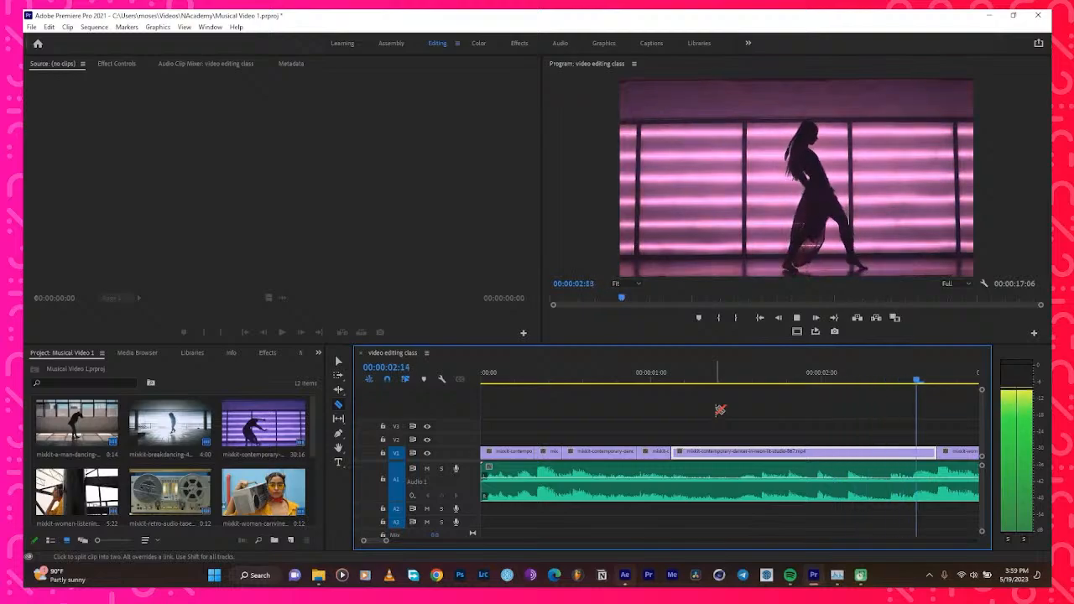
{"action": "key", "text": "space"}
{"action": "left_click_drag", "start_coordinate": [933, 380], "coordinate": [671, 411]}
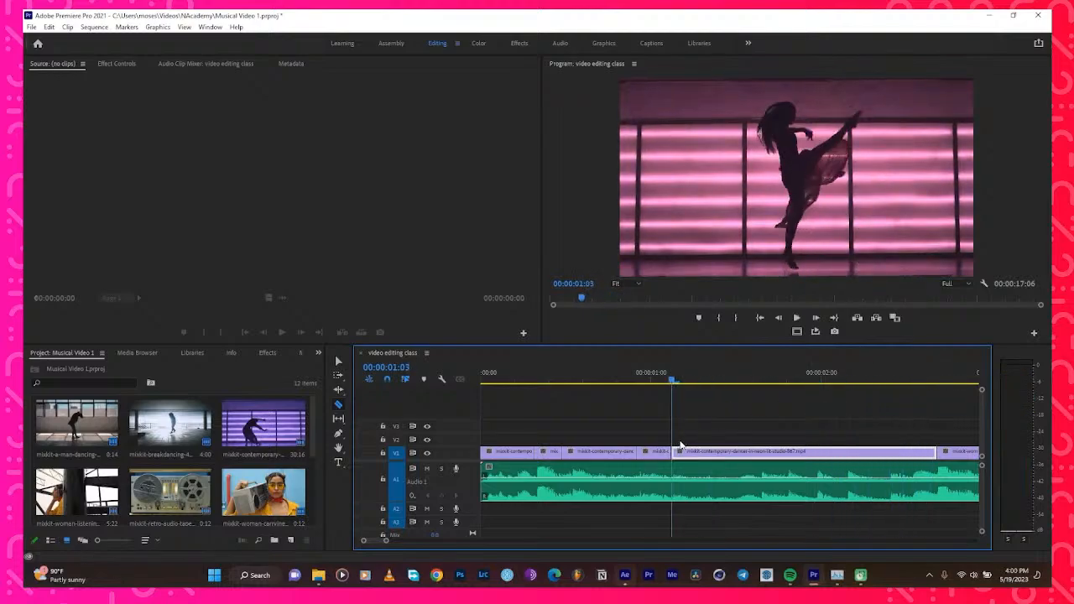
{"action": "key", "text": "space"}
{"action": "key", "text": "space"}
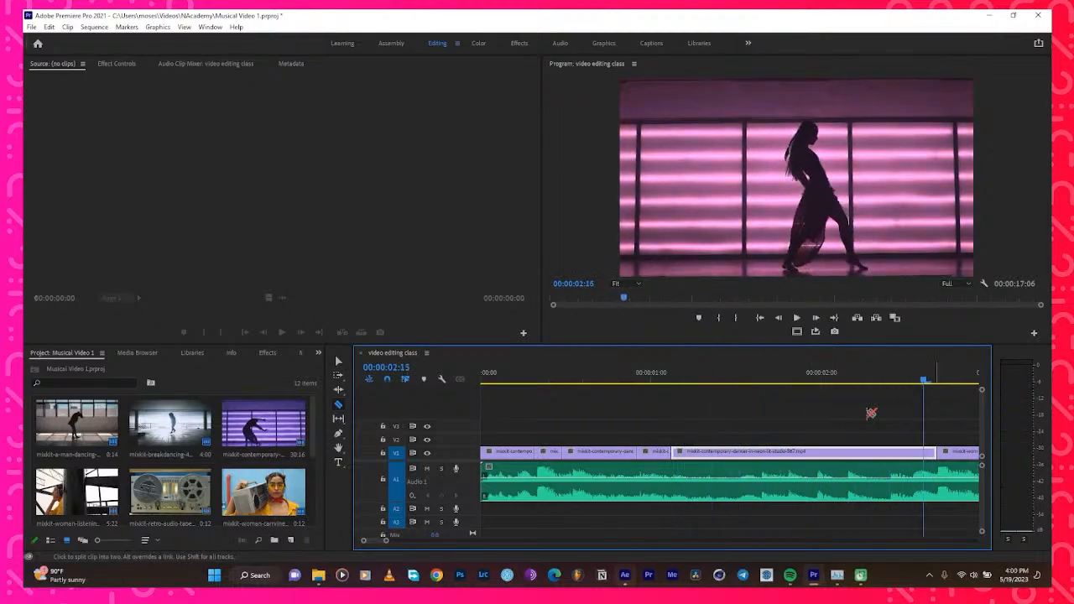
{"action": "left_click_drag", "start_coordinate": [923, 379], "coordinate": [760, 444]}
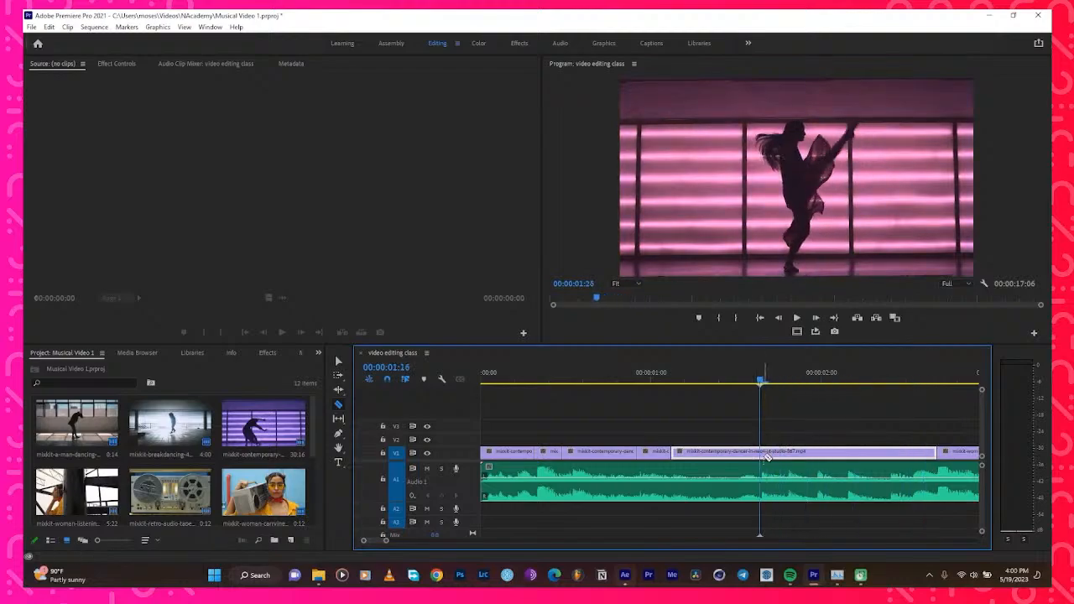
{"action": "left_click", "coordinate": [760, 453]}
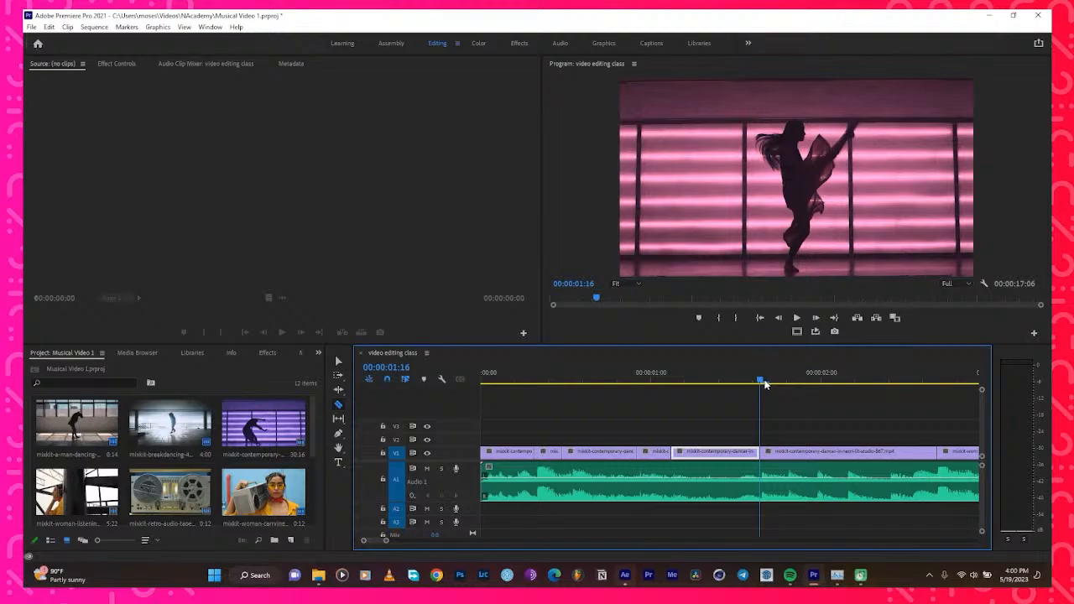
Split the remaining dancer clip on V1 at 00:00:01:20 and again at 00:00:02:00, following the waveform peaks
{"action": "left_click", "coordinate": [787, 384]}
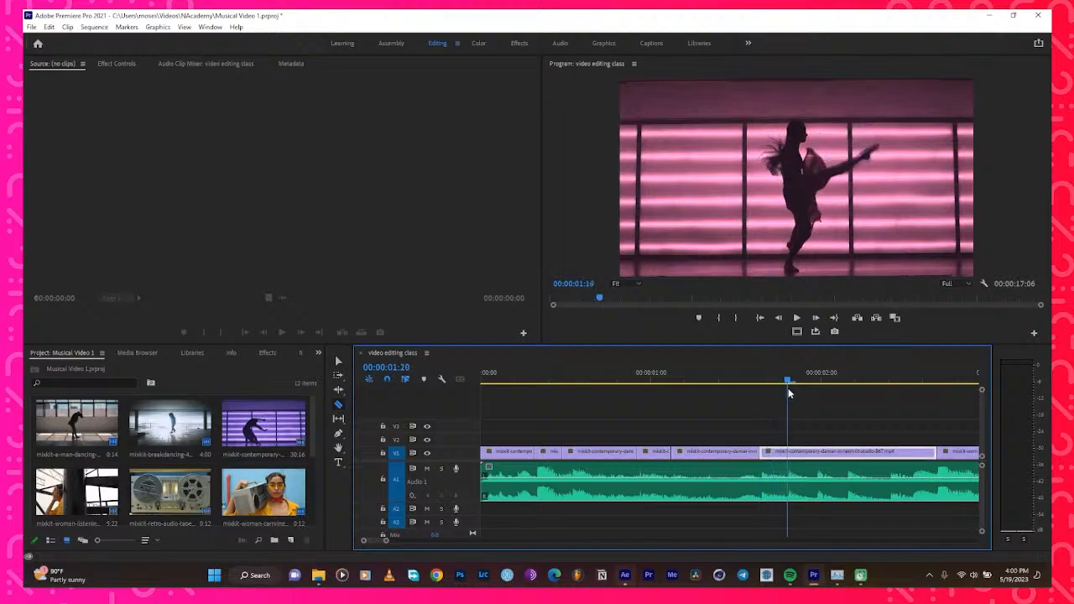
{"action": "left_click", "coordinate": [789, 453]}
{"action": "left_click_drag", "start_coordinate": [785, 381], "coordinate": [825, 382]}
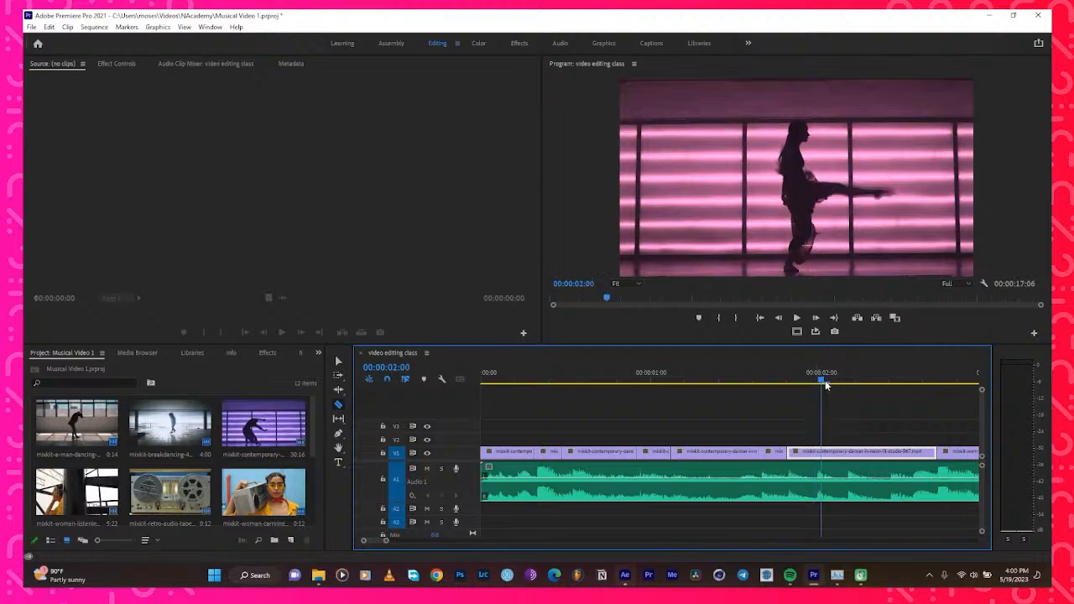
{"action": "left_click", "coordinate": [821, 453]}
Split the last part of the dancer clip on V1 at 00:00:02:04 and 00:00:02:10
{"action": "left_click_drag", "start_coordinate": [822, 386], "coordinate": [853, 396]}
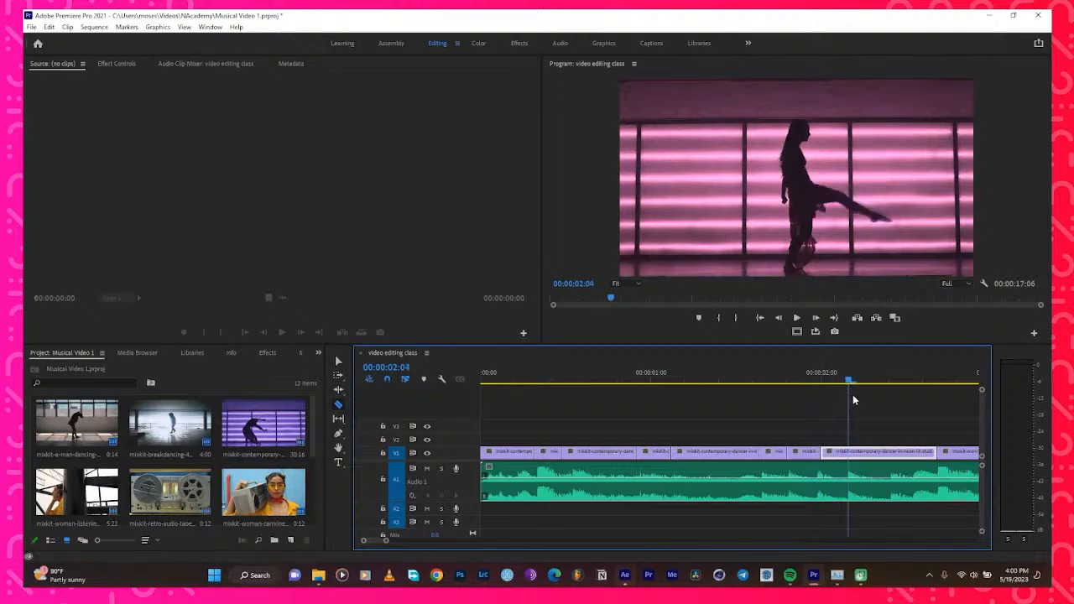
{"action": "left_click", "coordinate": [849, 452]}
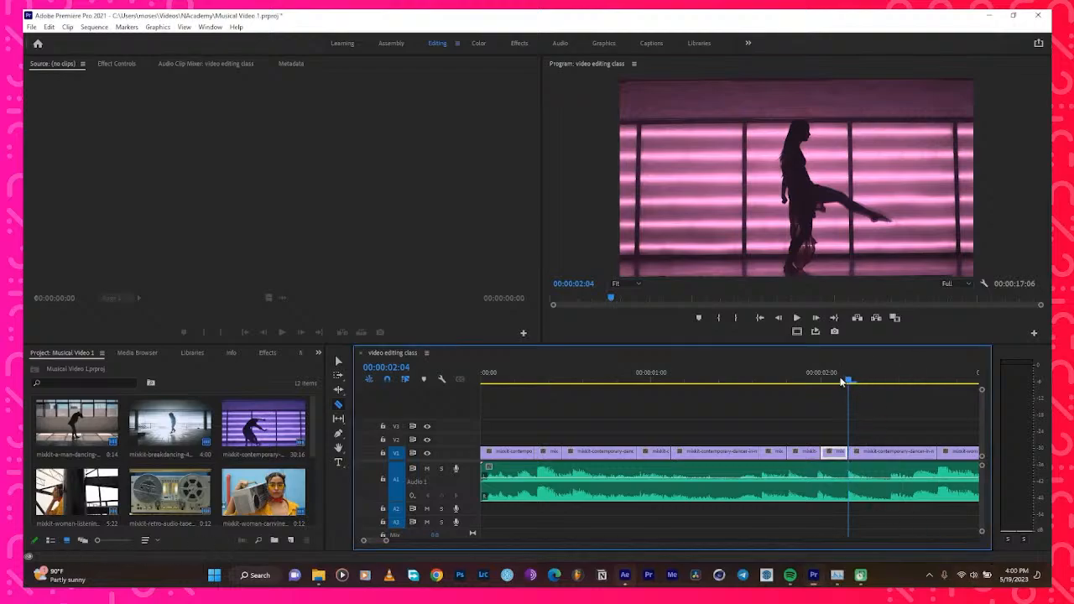
{"action": "left_click_drag", "start_coordinate": [842, 381], "coordinate": [890, 422]}
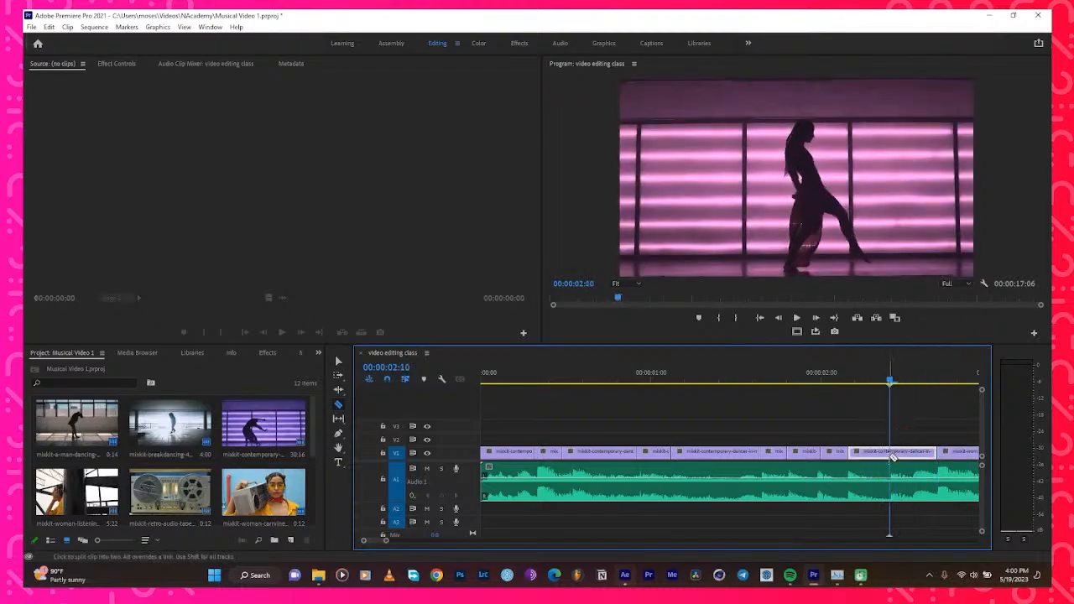
{"action": "left_click", "coordinate": [890, 453]}
Switch to the Selection tool and park the playhead at 00:00:00:10 on the second dancer segment
{"action": "left_click_drag", "start_coordinate": [889, 379], "coordinate": [556, 494]}
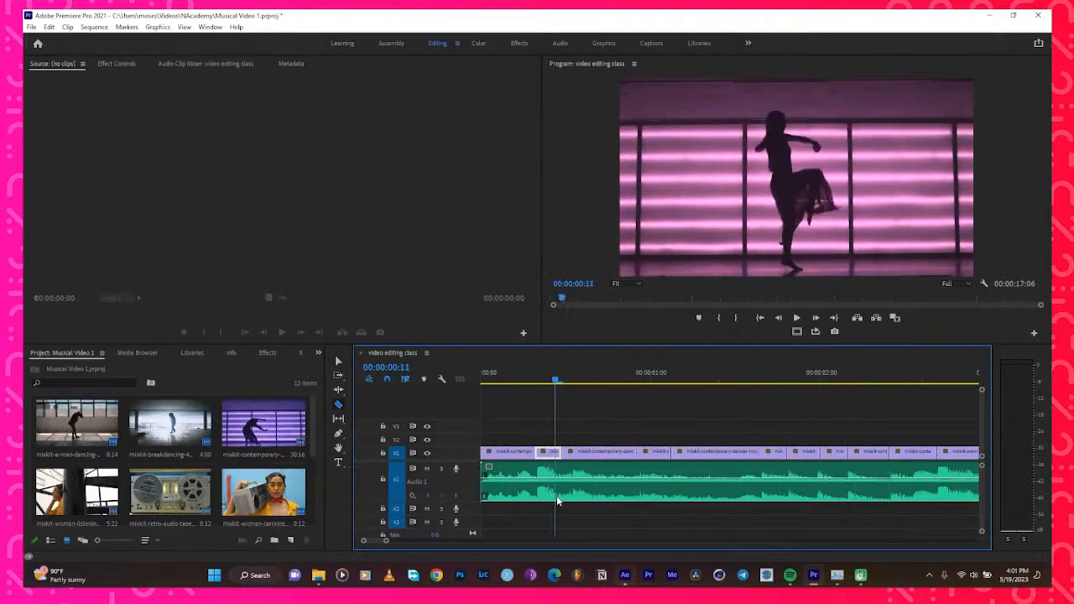
{"action": "left_click", "coordinate": [338, 361]}
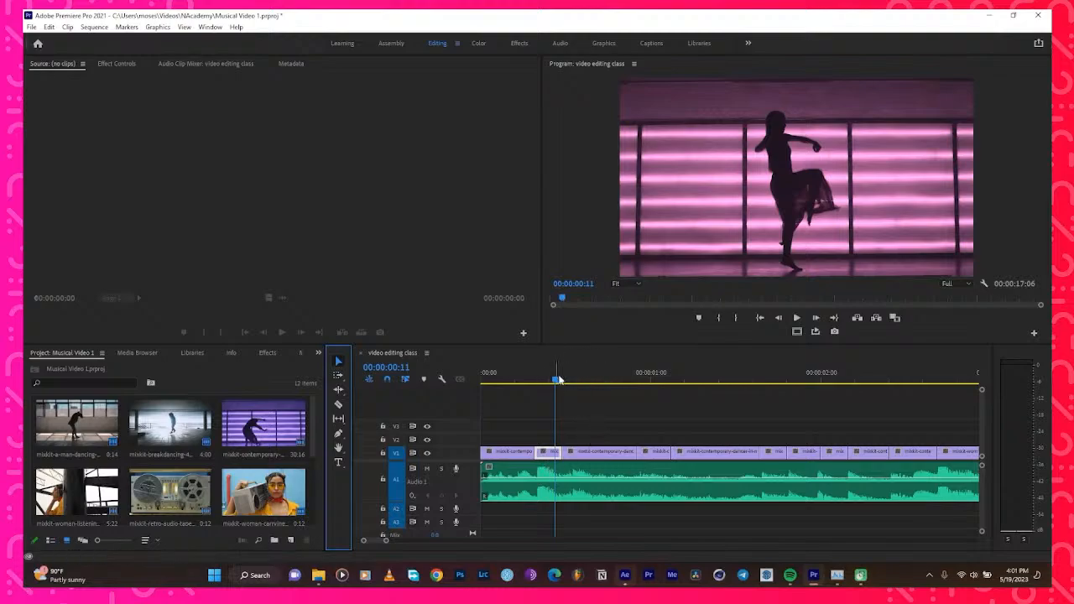
{"action": "left_click_drag", "start_coordinate": [557, 379], "coordinate": [657, 416]}
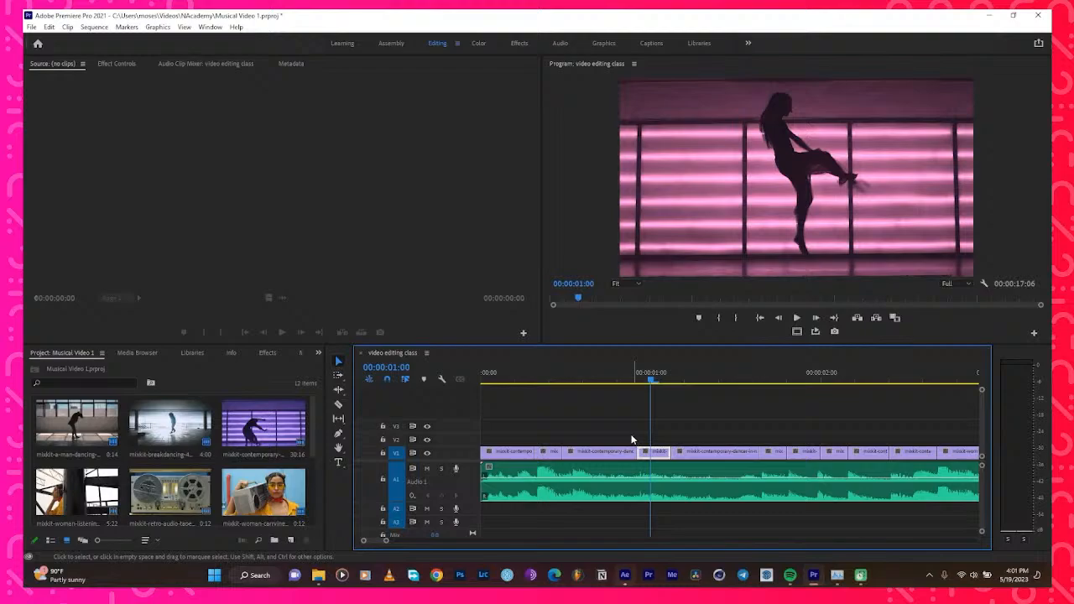
{"action": "left_click_drag", "start_coordinate": [650, 381], "coordinate": [544, 451]}
{"action": "key", "text": "Home"}
{"action": "key", "text": "space"}
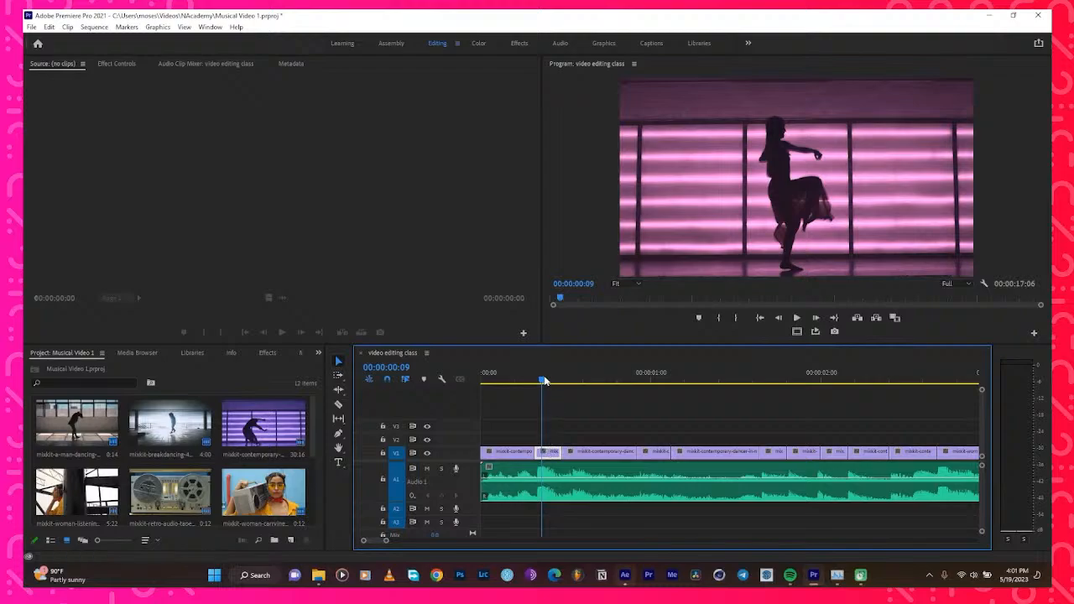
{"action": "left_click_drag", "start_coordinate": [545, 381], "coordinate": [556, 386]}
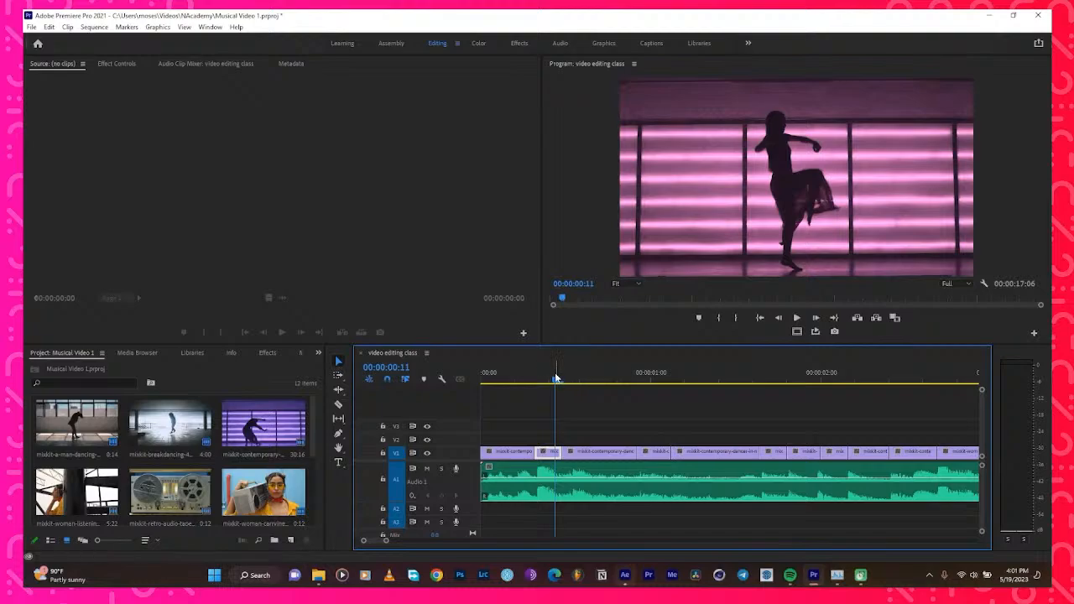
{"action": "left_click", "coordinate": [549, 380]}
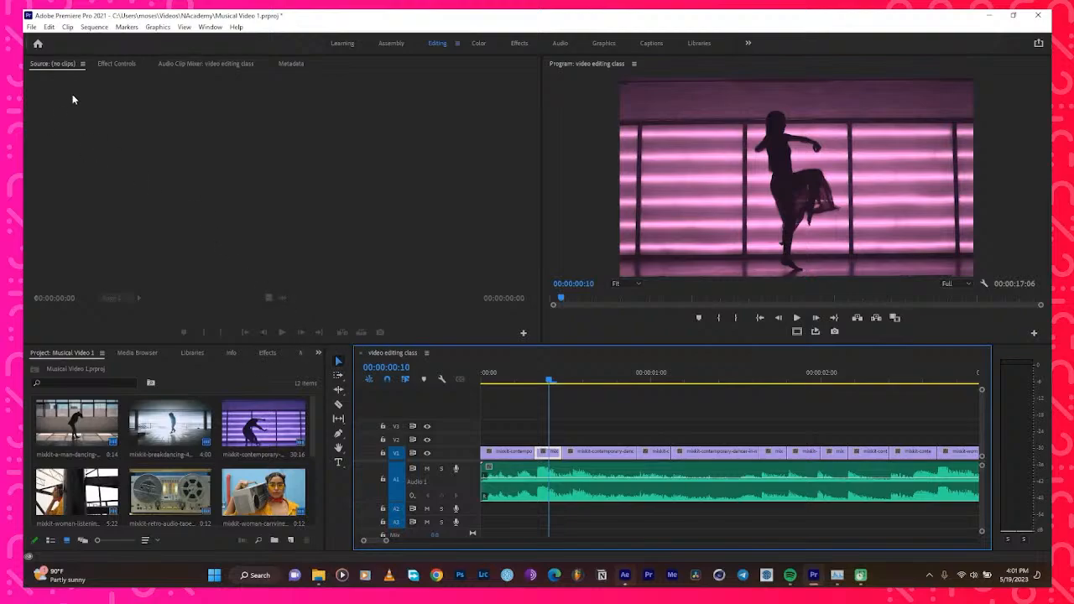
Enlarge the second dancer segment on V1 to a Scale of 200 and reframe it at Position 1054, 788
{"action": "left_click", "coordinate": [109, 66]}
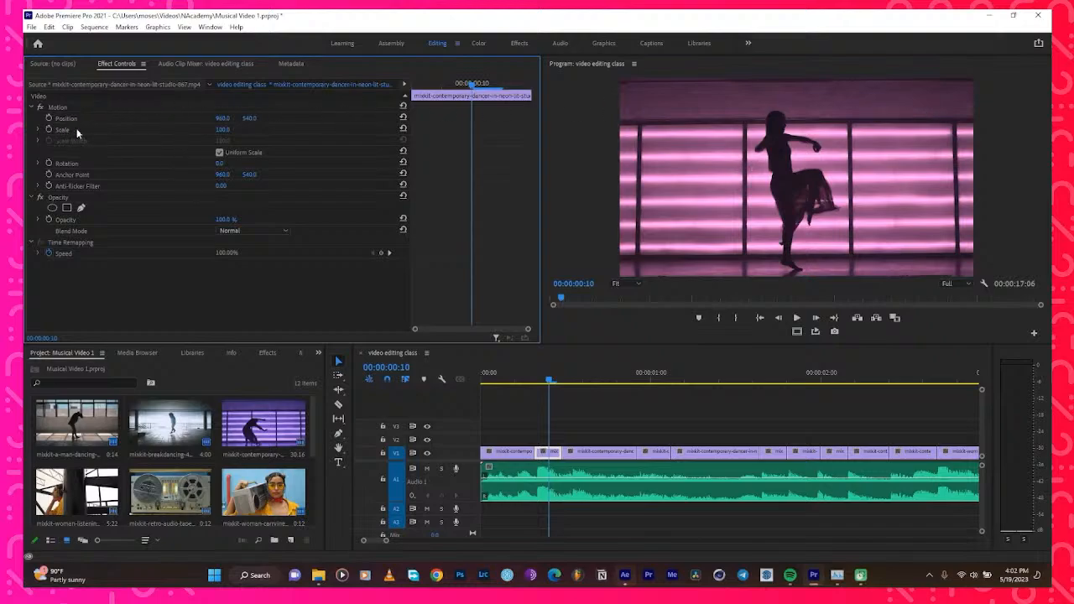
{"action": "left_click", "coordinate": [223, 130]}
{"action": "type", "text": "200"}
{"action": "key", "text": "Return"}
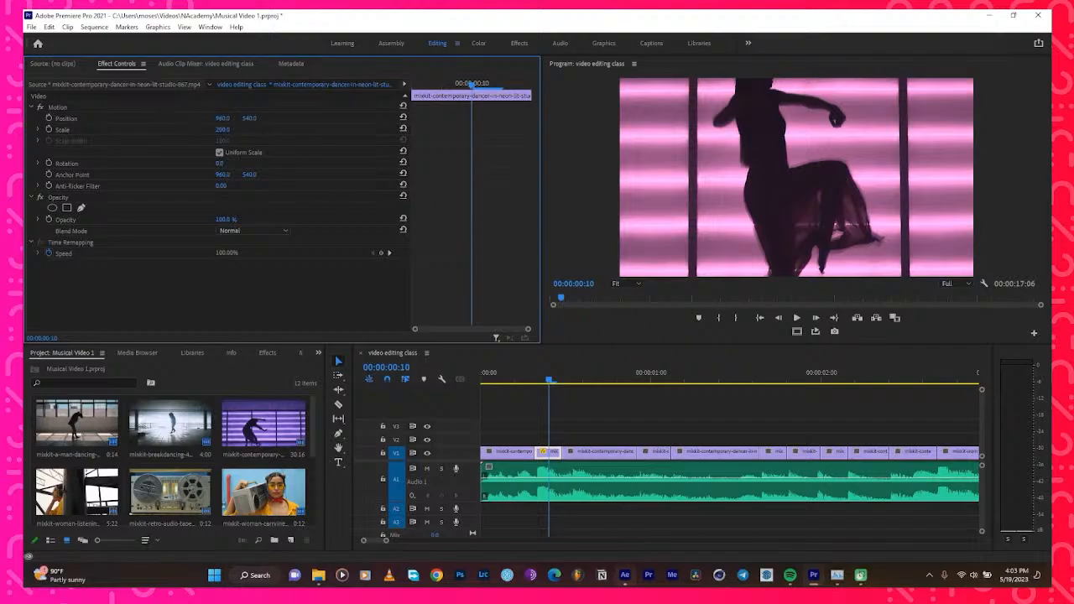
{"action": "left_click_drag", "start_coordinate": [223, 118], "coordinate": [344, 119]}
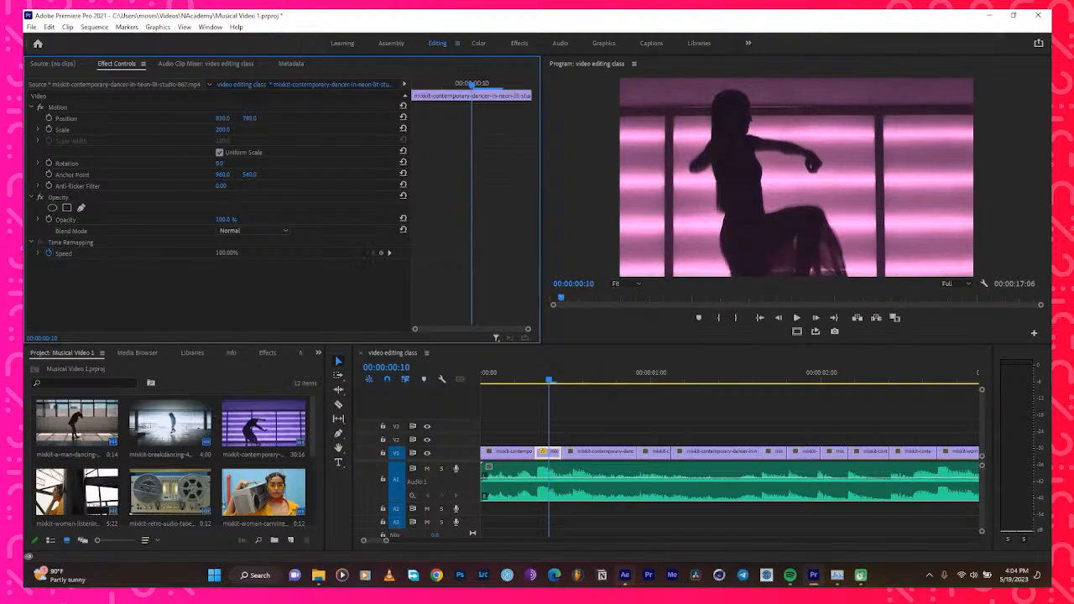
{"action": "left_click_drag", "start_coordinate": [221, 119], "coordinate": [375, 122]}
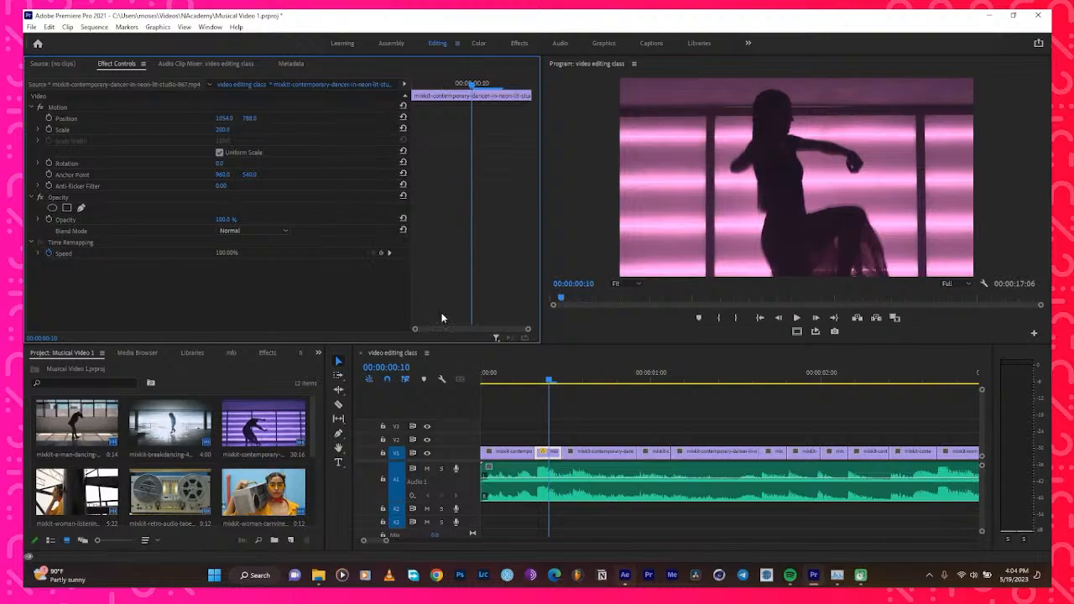
Replay the opening of the sequence several times to check how the enlarged second segment hits the beat
{"action": "left_click_drag", "start_coordinate": [554, 385], "coordinate": [483, 379]}
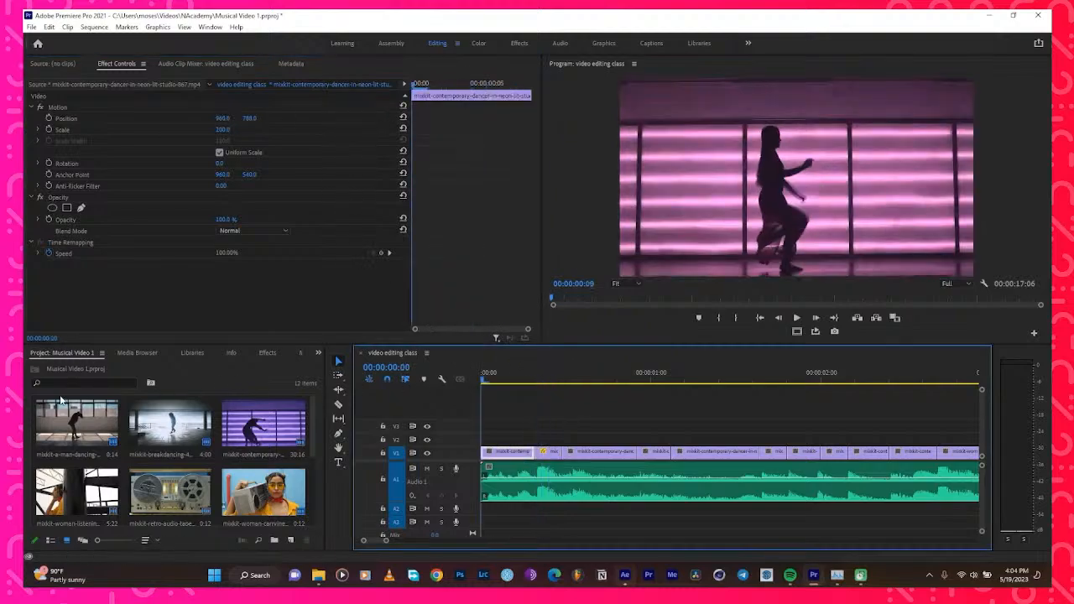
{"action": "key", "text": "space"}
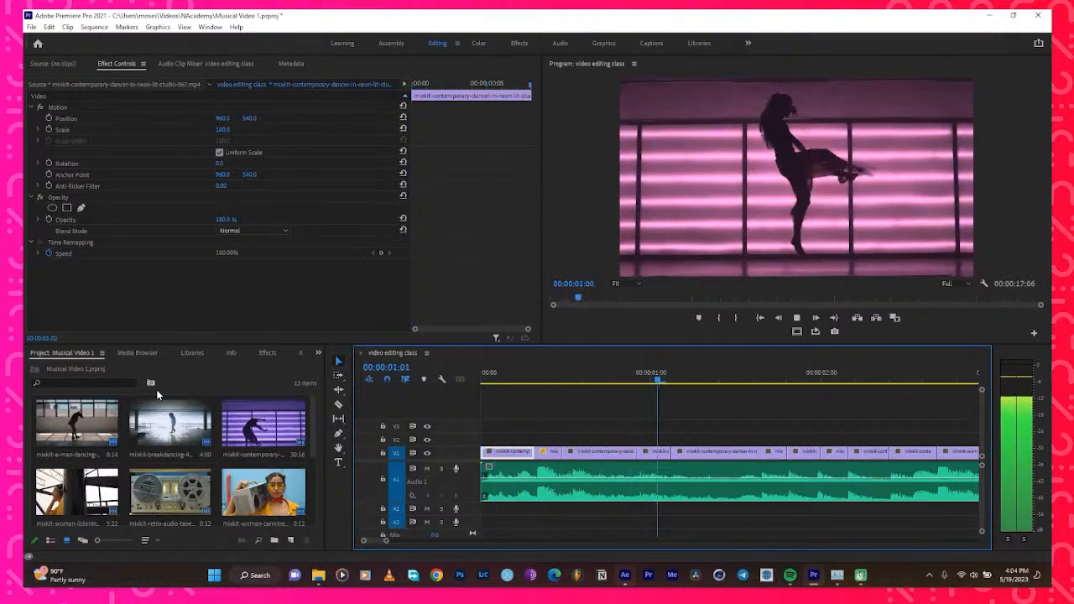
{"action": "key", "text": "space"}
{"action": "left_click_drag", "start_coordinate": [667, 379], "coordinate": [99, 401]}
{"action": "key", "text": "space"}
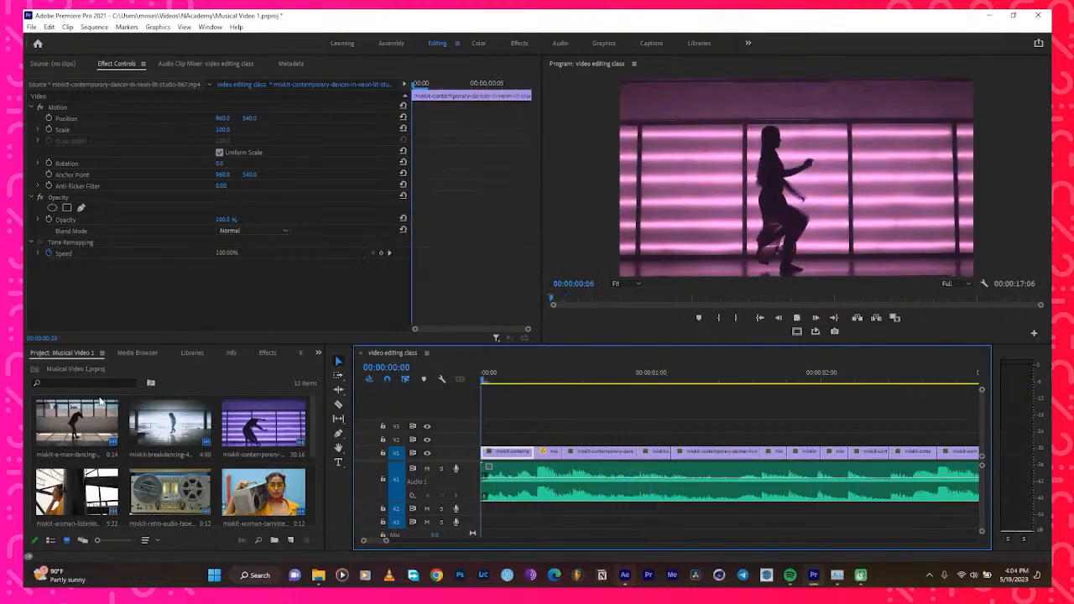
{"action": "key", "text": "space"}
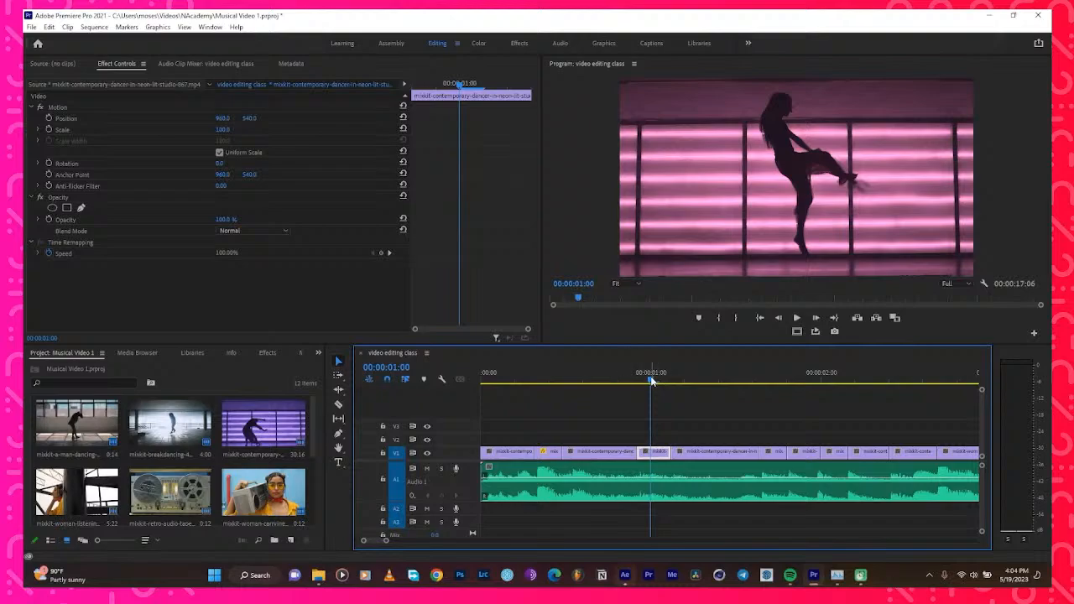
{"action": "left_click_drag", "start_coordinate": [653, 380], "coordinate": [27, 411]}
{"action": "key", "text": "space"}
{"action": "key", "text": "space"}
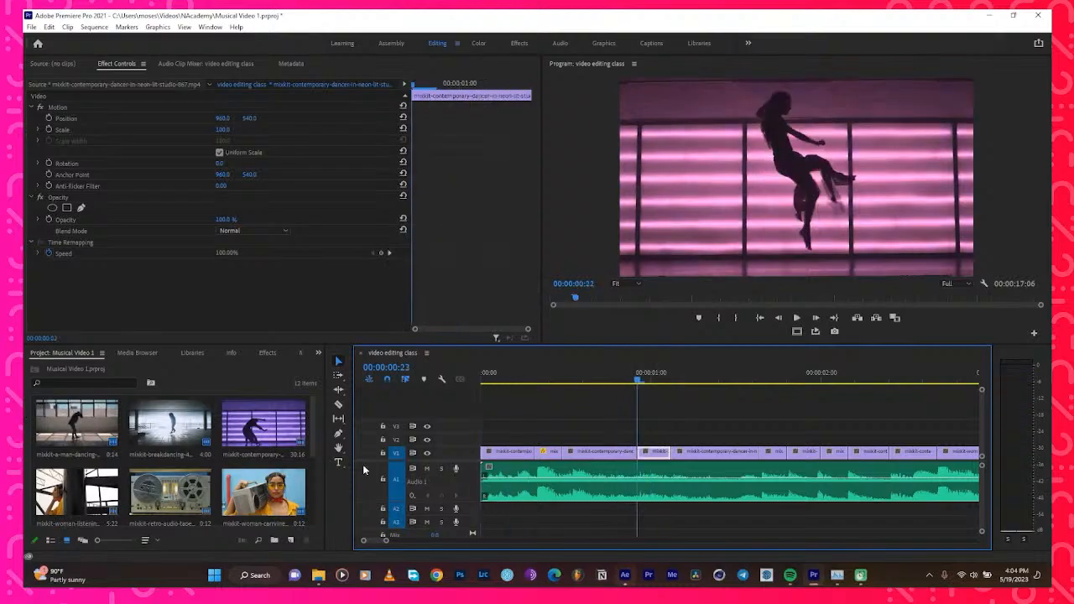
{"action": "left_click_drag", "start_coordinate": [635, 390], "coordinate": [58, 476]}
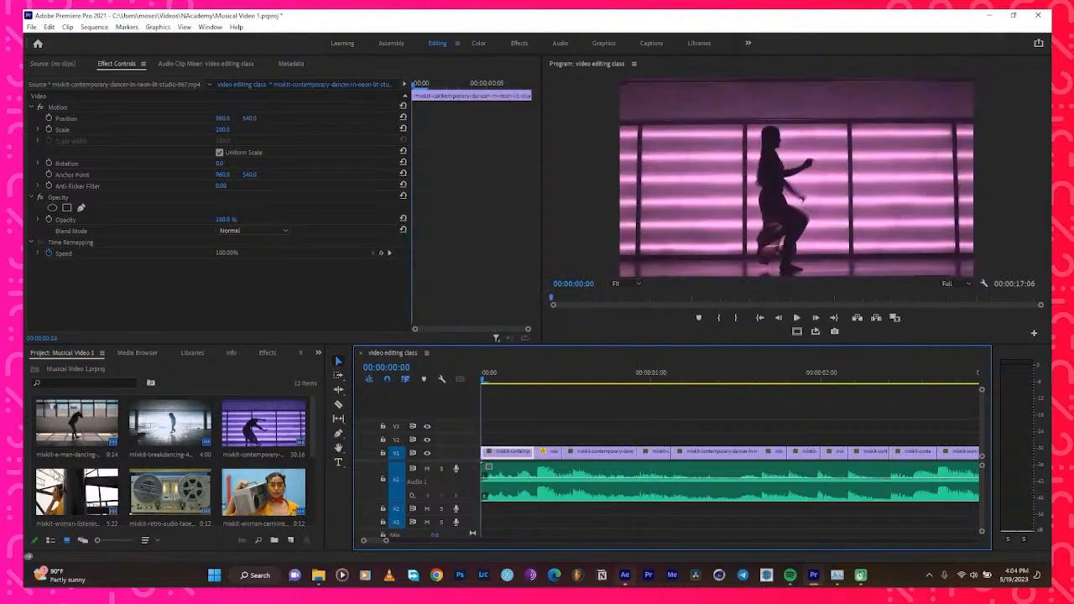
{"action": "key", "text": "space"}
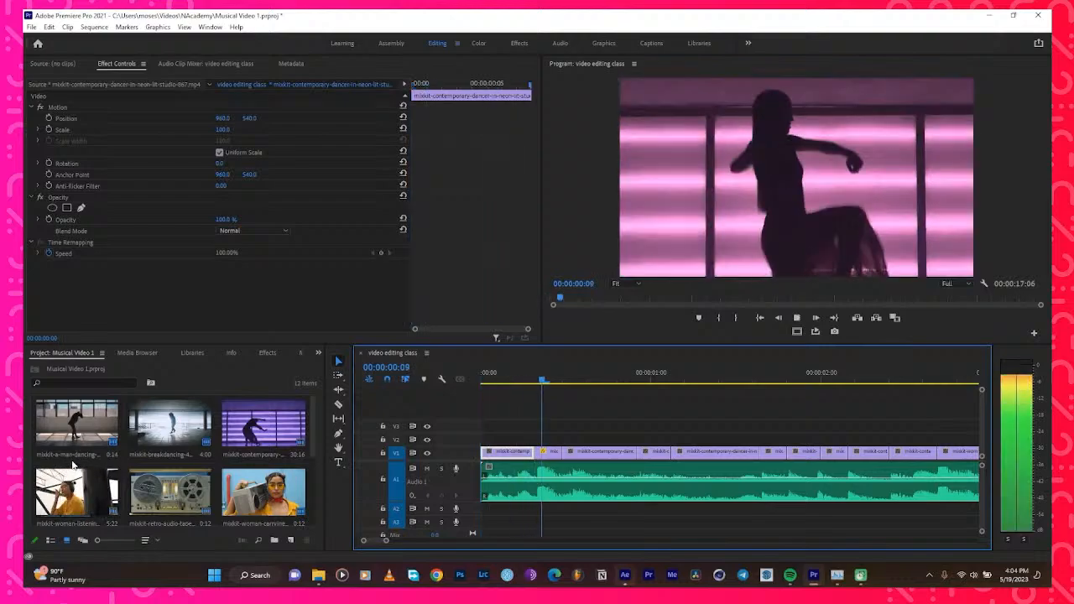
{"action": "key", "text": "space"}
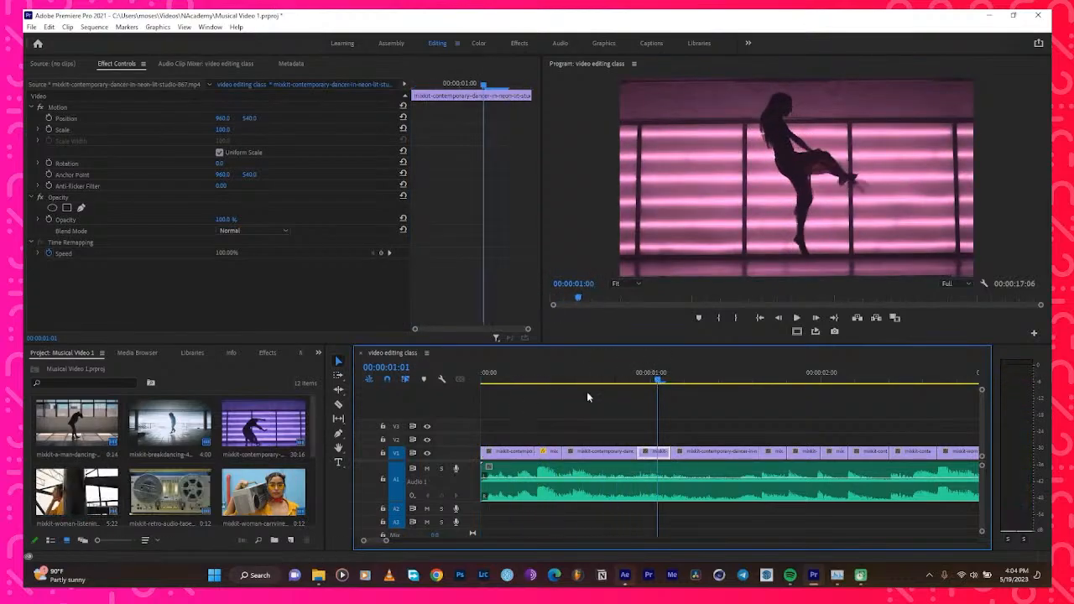
Replay the opening repeatedly to match the fourth dancer segment to the beat, and stop the playhead on it at 00:00:01:01
{"action": "left_click_drag", "start_coordinate": [586, 388], "coordinate": [99, 490]}
{"action": "key", "text": "space"}
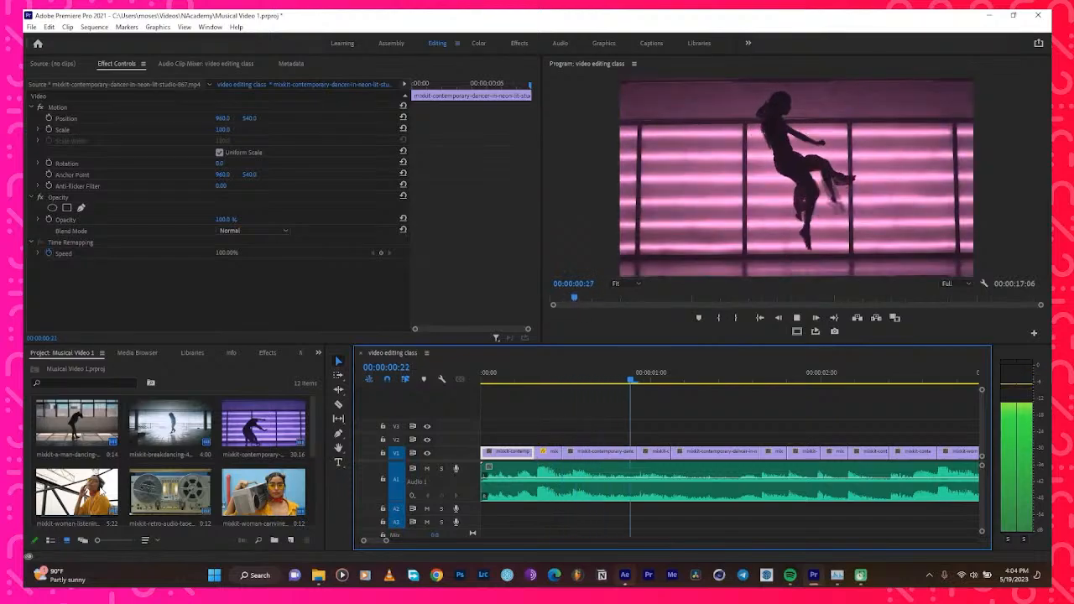
{"action": "key", "text": "space"}
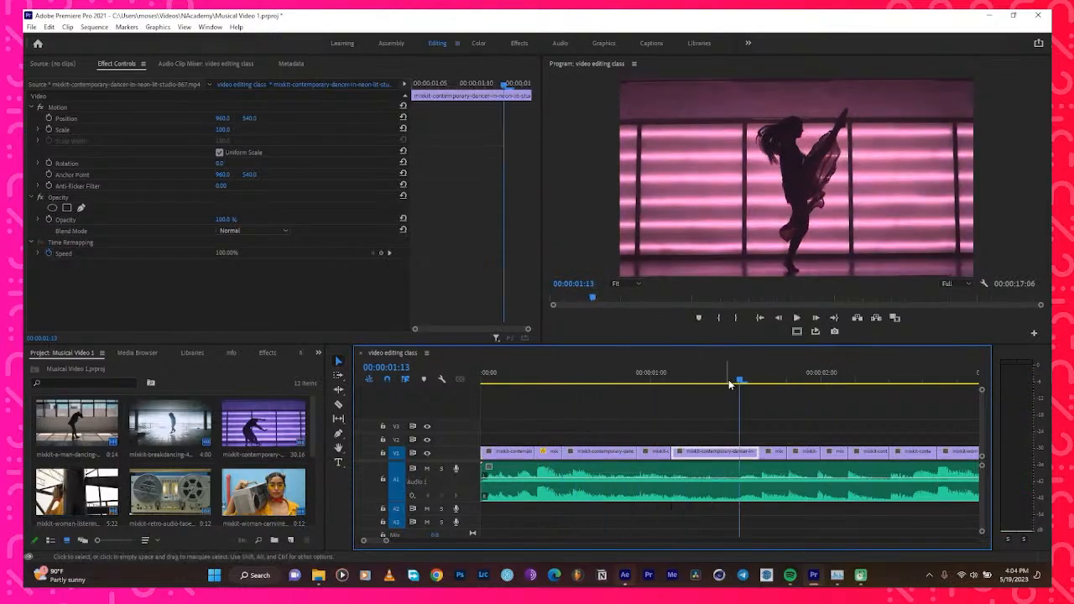
{"action": "left_click_drag", "start_coordinate": [728, 379], "coordinate": [593, 429]}
{"action": "key", "text": "space"}
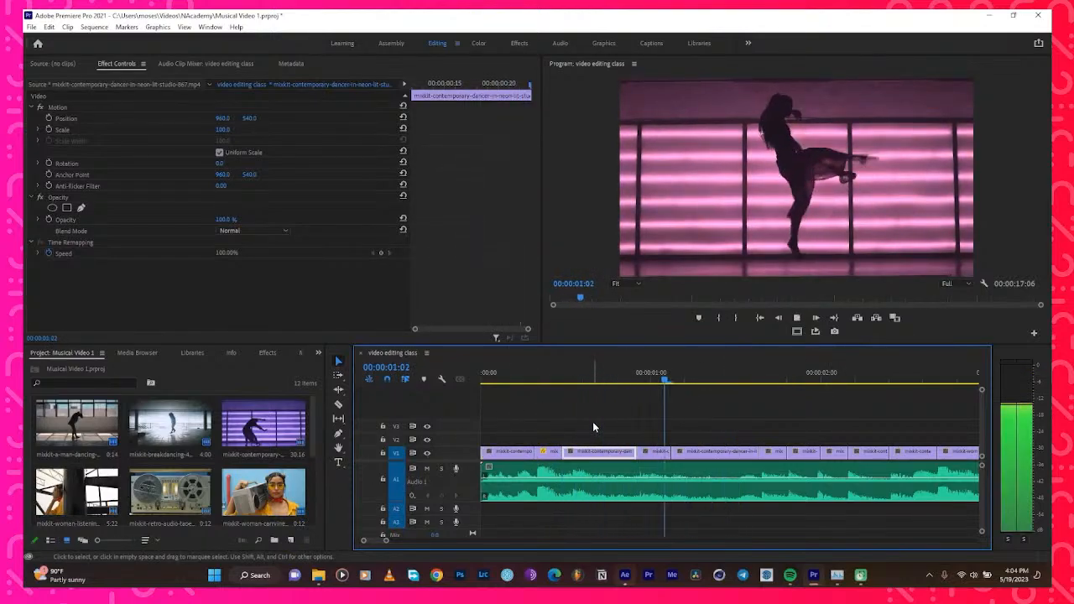
{"action": "key", "text": "space"}
{"action": "left_click_drag", "start_coordinate": [718, 380], "coordinate": [639, 416]}
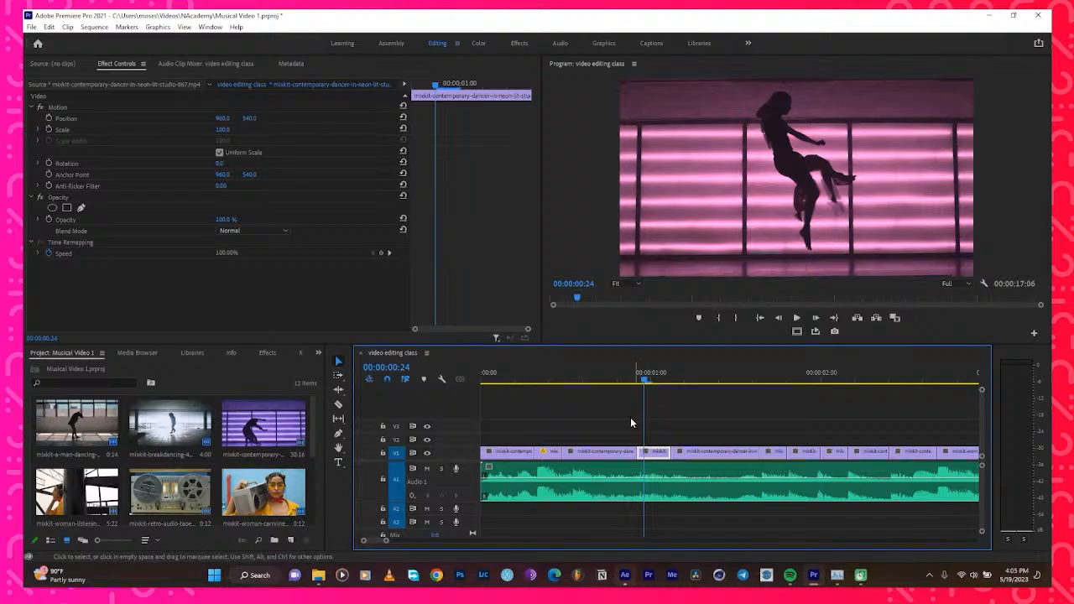
{"action": "key", "text": "Home"}
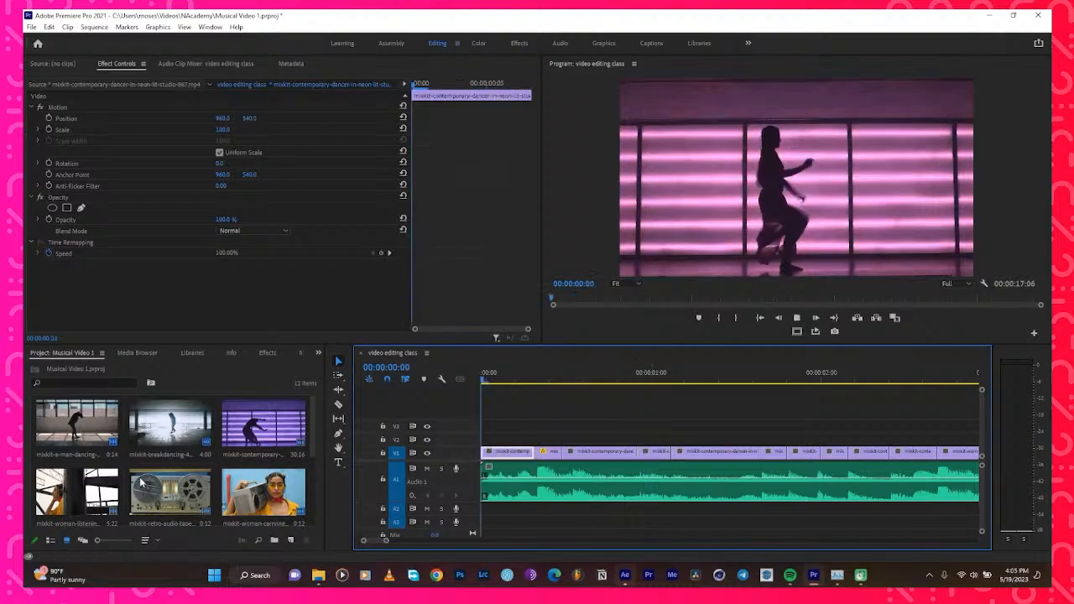
{"action": "key", "text": "space"}
{"action": "key", "text": "space"}
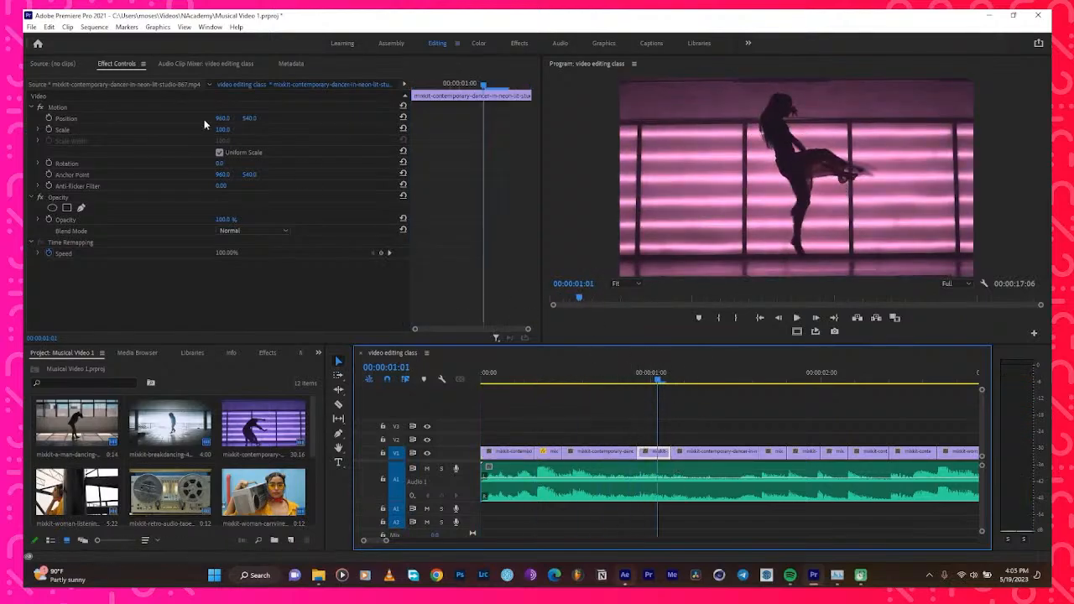
Turn the fourth dancer segment on V1 upside down by setting its Rotation to 180°
{"action": "left_click", "coordinate": [216, 169]}
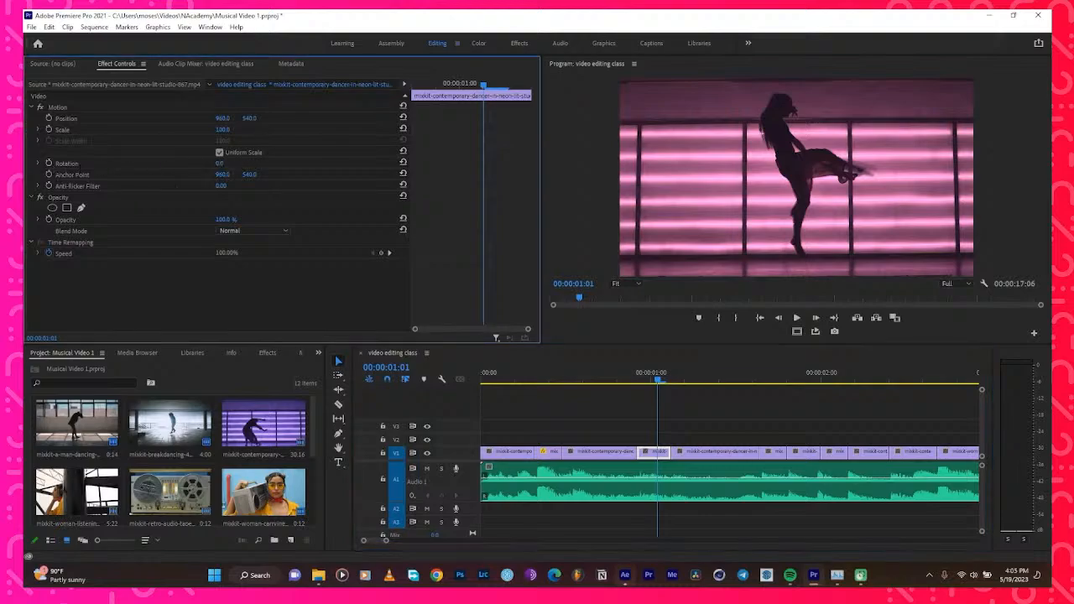
{"action": "left_click_drag", "start_coordinate": [220, 164], "coordinate": [339, 165]}
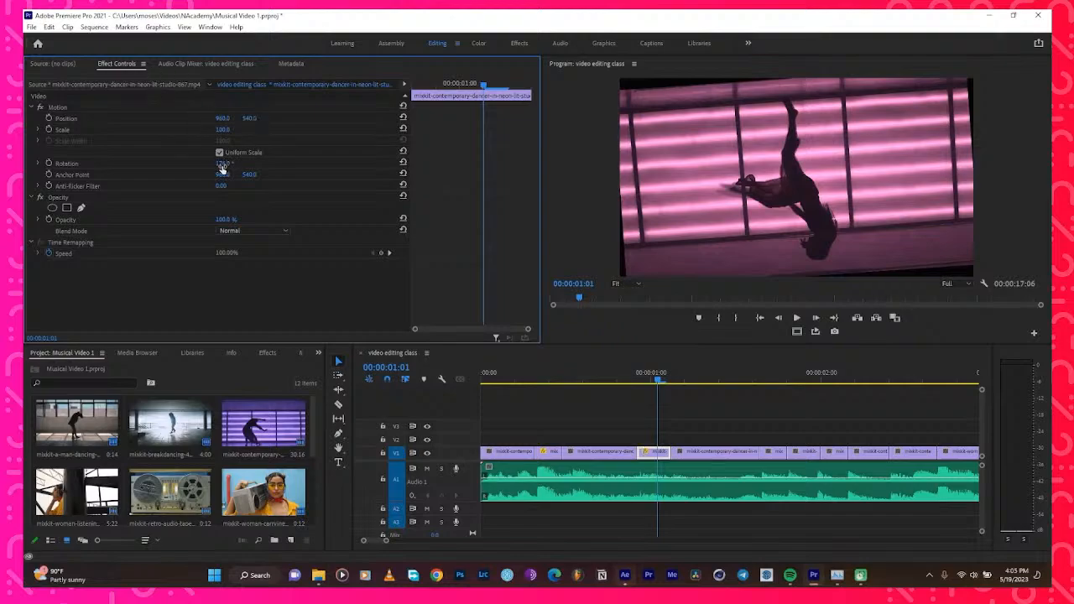
{"action": "left_click", "coordinate": [223, 164]}
{"action": "type", "text": "180"}
{"action": "key", "text": "Return"}
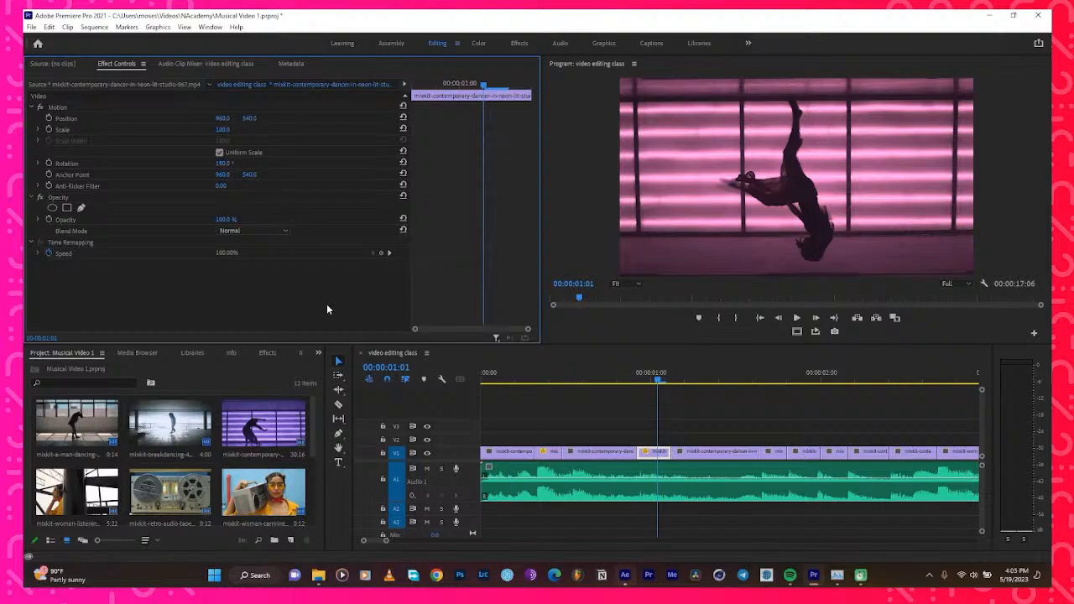
Replay the sequence from the start several times to review the rotated fourth segment and the beats that follow it
{"action": "left_click_drag", "start_coordinate": [659, 378], "coordinate": [244, 393]}
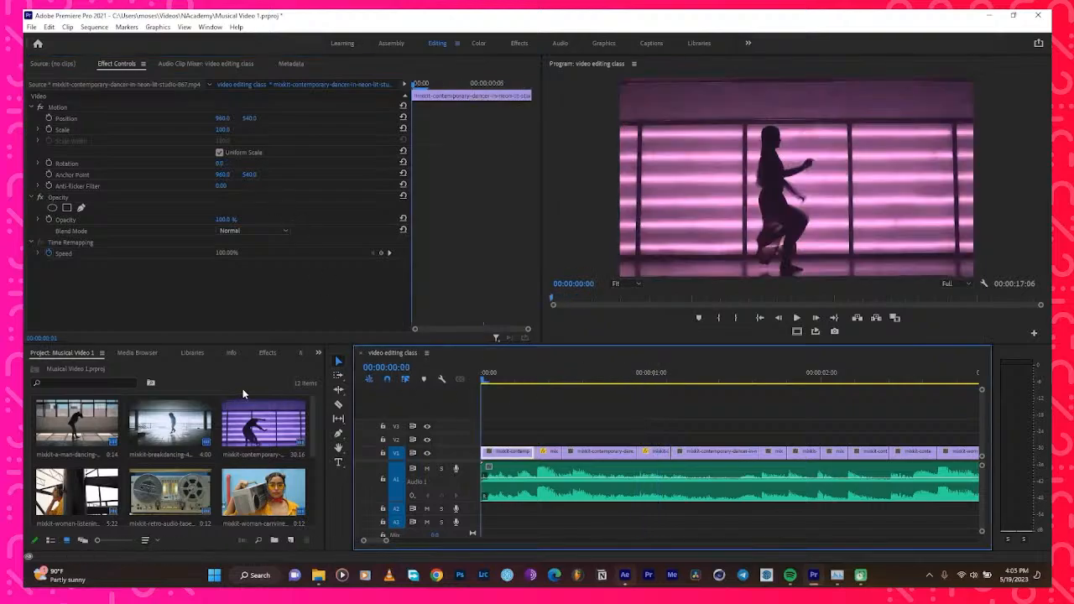
{"action": "key", "text": "space"}
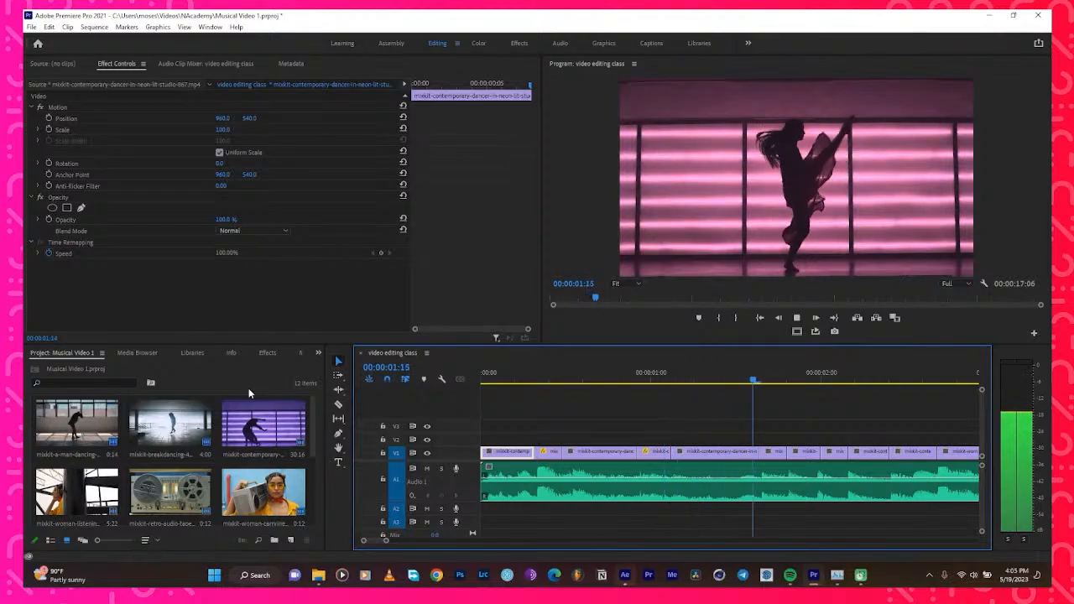
{"action": "key", "text": "space"}
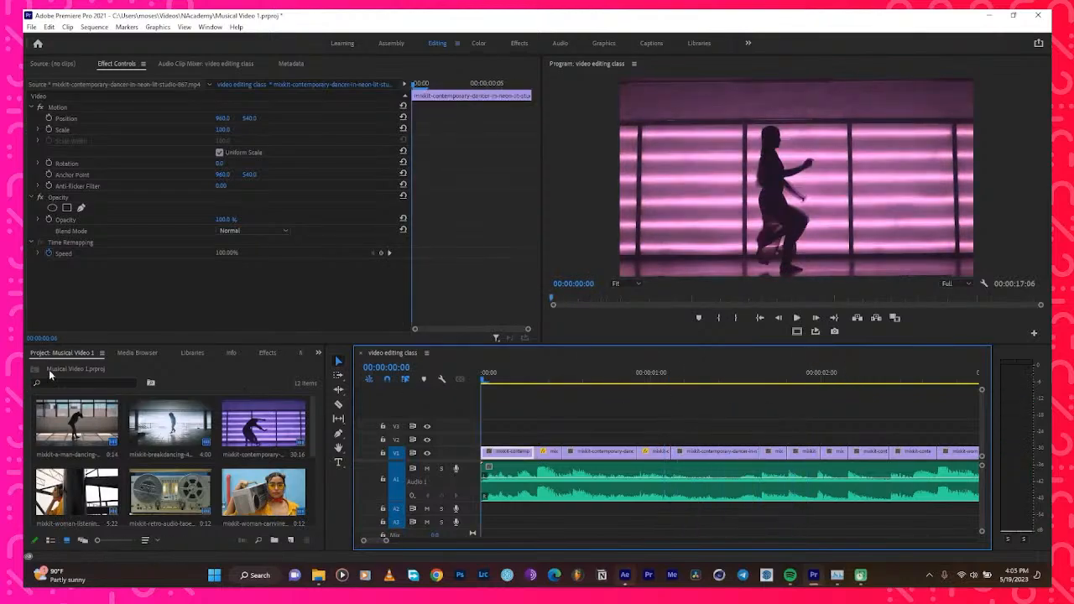
{"action": "key", "text": "space"}
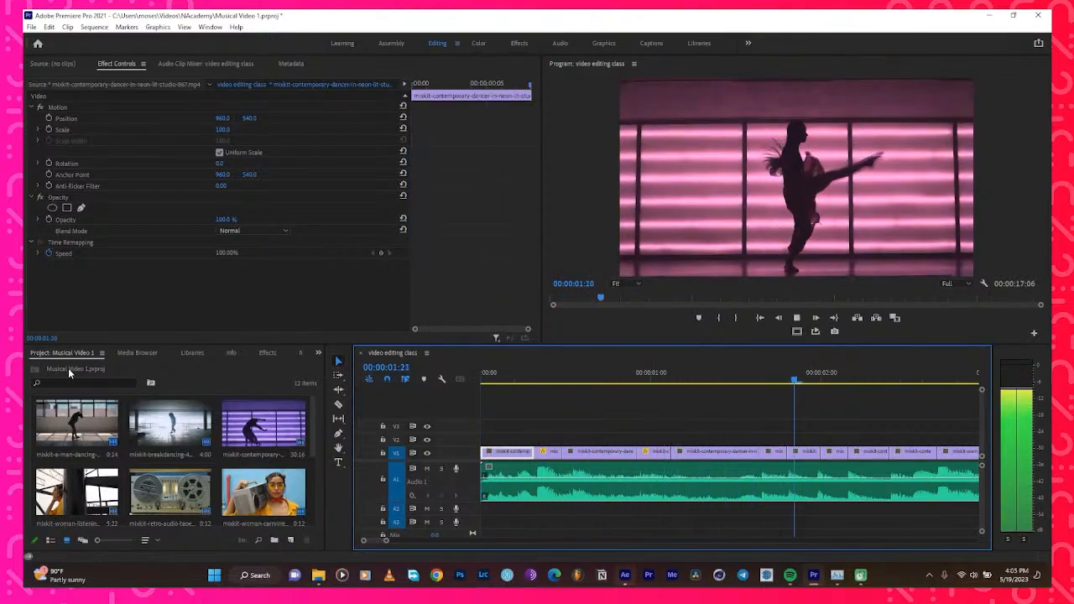
{"action": "key", "text": "space"}
{"action": "scroll", "coordinate": [679, 457], "scroll_direction": "down", "scroll_amount": 1}
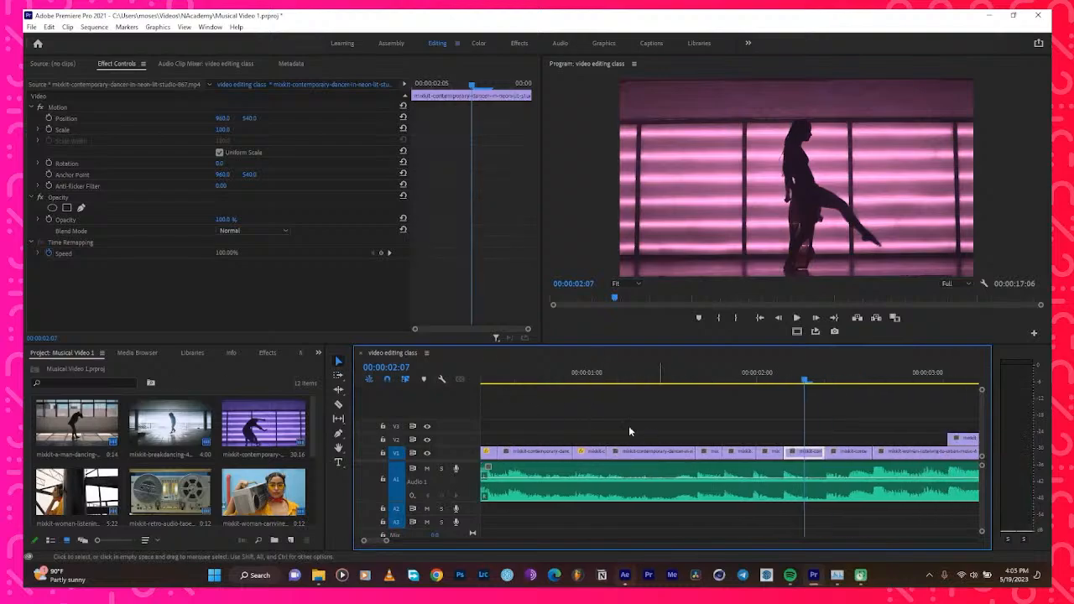
{"action": "left_click_drag", "start_coordinate": [795, 379], "coordinate": [24, 422]}
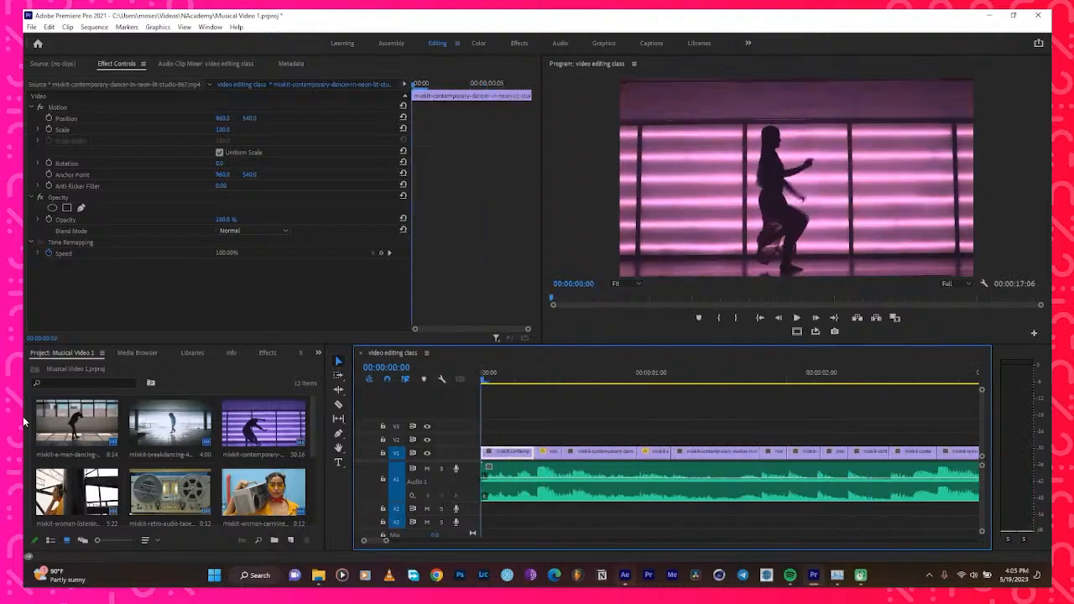
{"action": "key", "text": "space"}
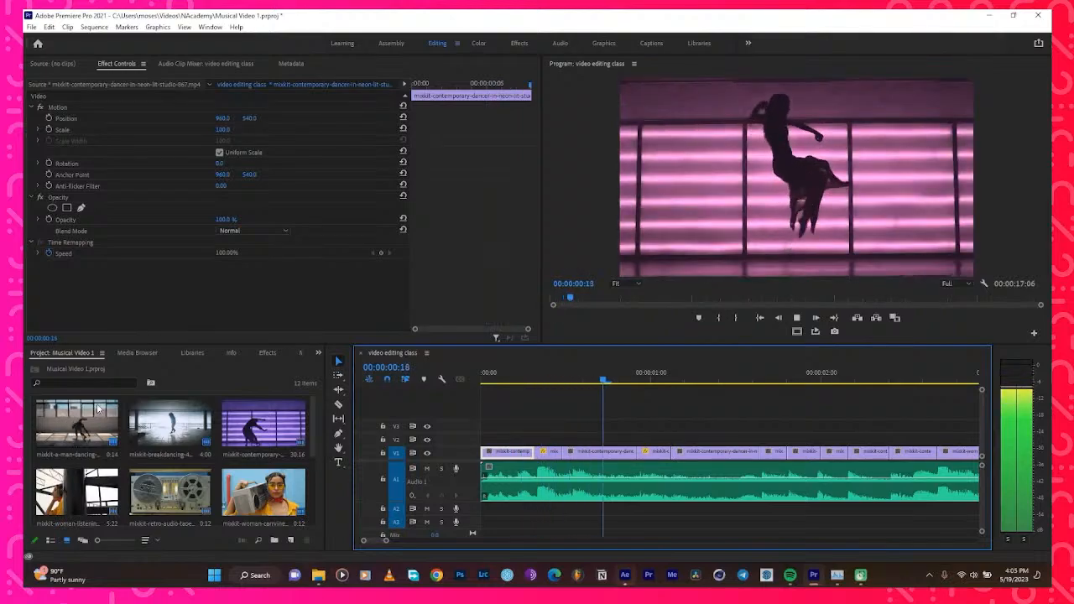
{"action": "key", "text": "space"}
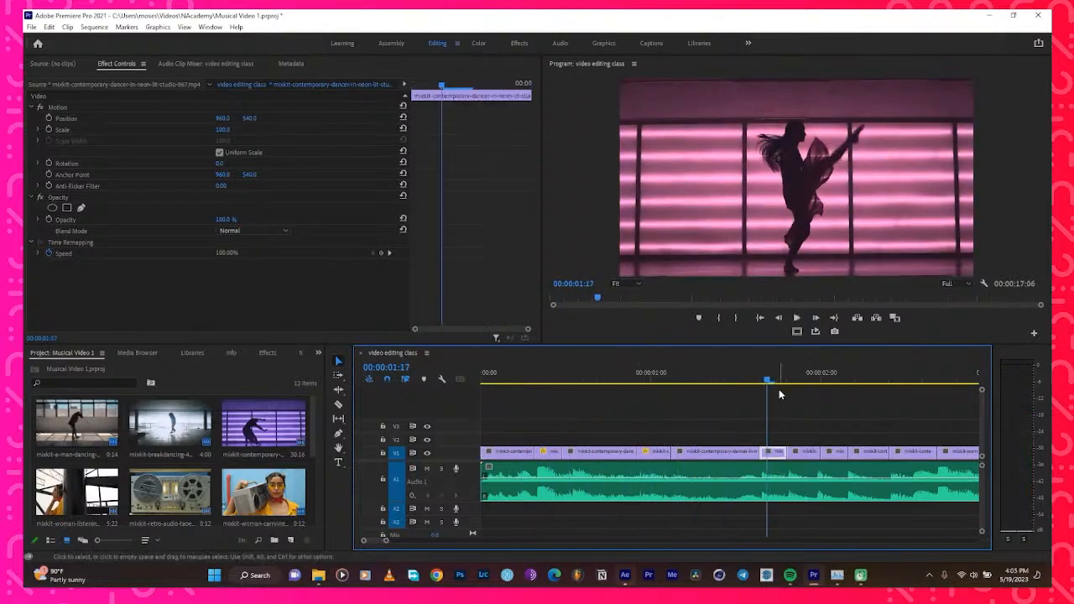
Select the sixth, eighth and tenth dancer segments together and move them from V1 straight up to V2
{"action": "left_click_drag", "start_coordinate": [767, 380], "coordinate": [784, 411]}
{"action": "scroll", "coordinate": [638, 419], "scroll_direction": "down", "scroll_amount": 5}
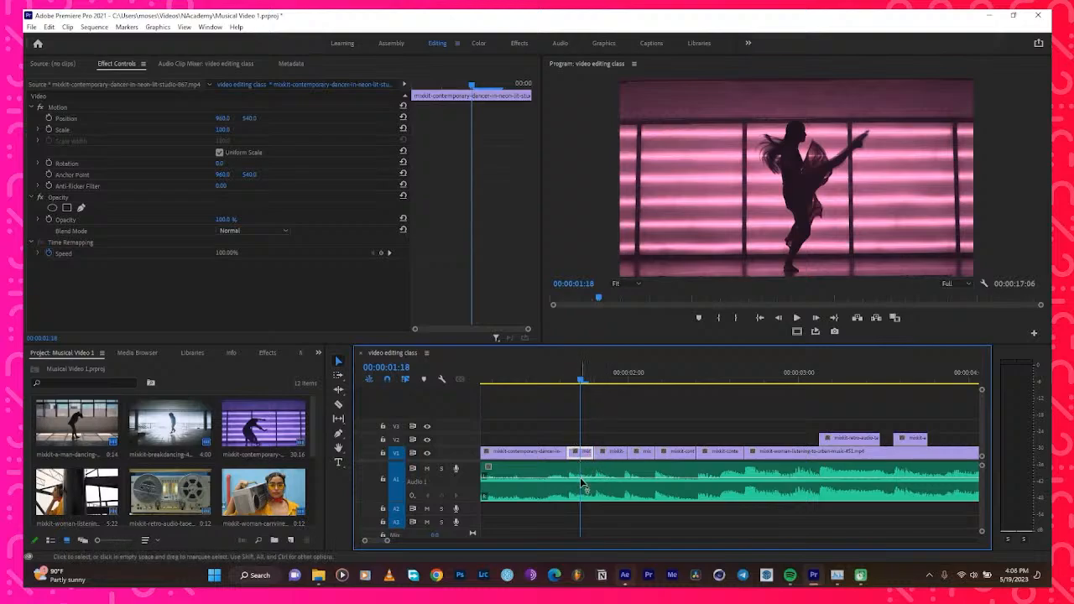
{"action": "left_click", "coordinate": [643, 452], "text": "shift"}
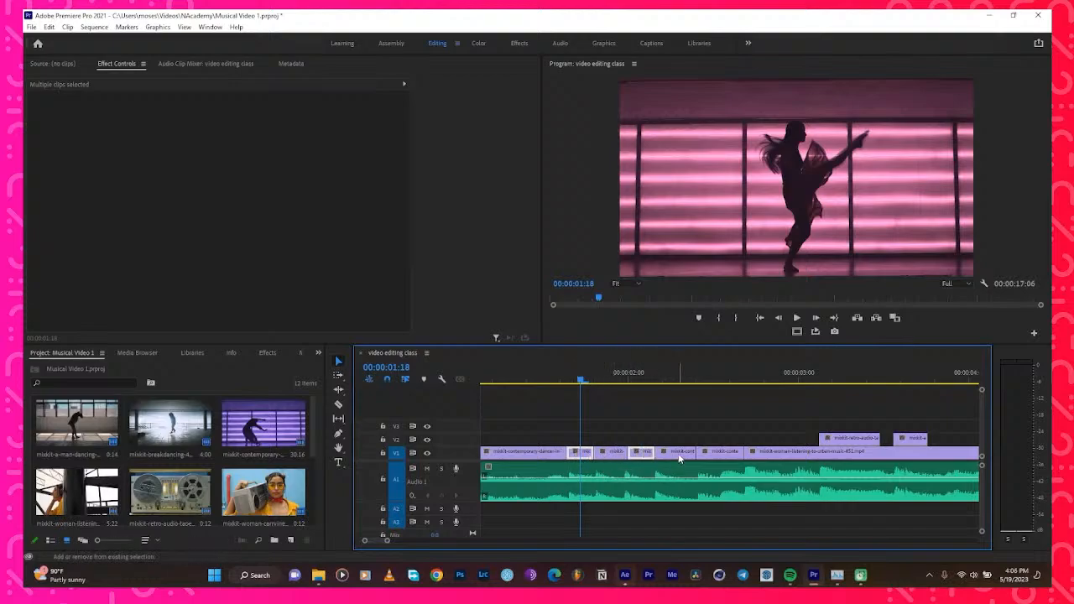
{"action": "left_click", "coordinate": [735, 454], "text": "shift"}
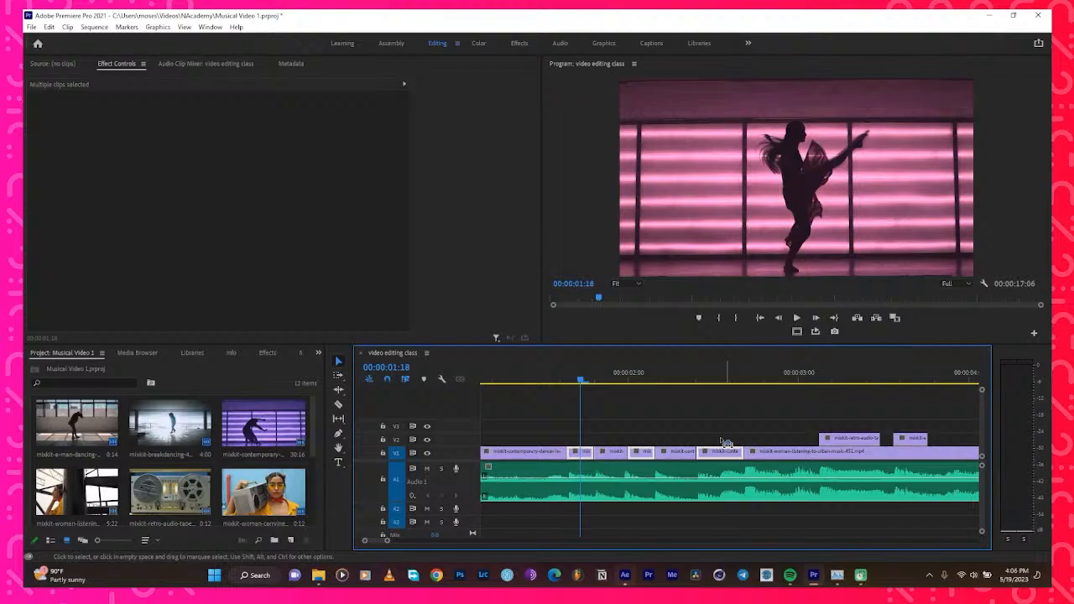
{"action": "left_click_drag", "start_coordinate": [712, 456], "coordinate": [716, 439]}
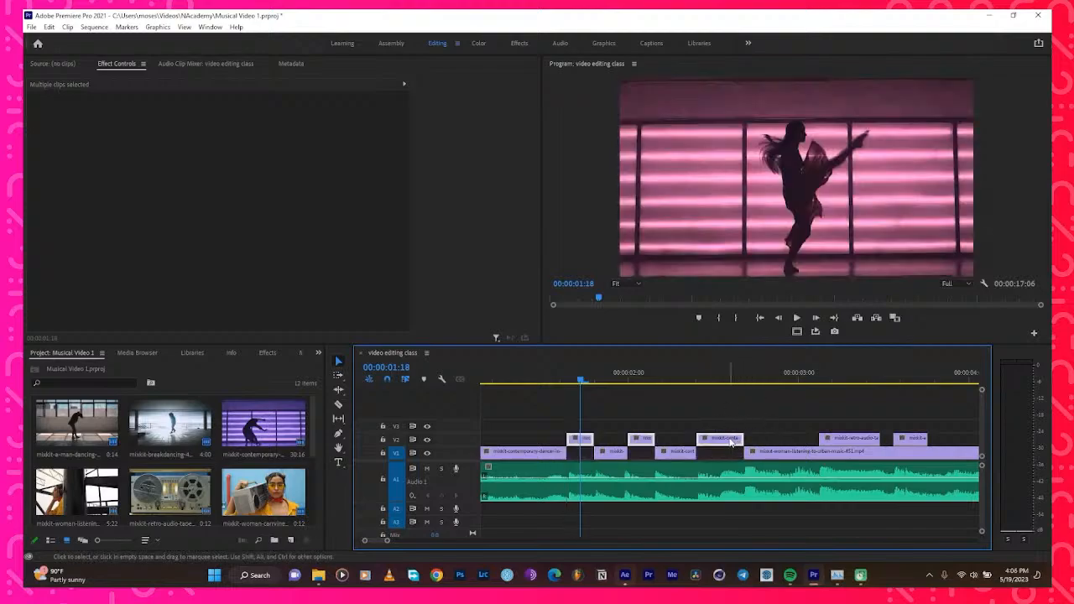
Disable the three selected dancer segments on V2
{"action": "right_click", "coordinate": [732, 443]}
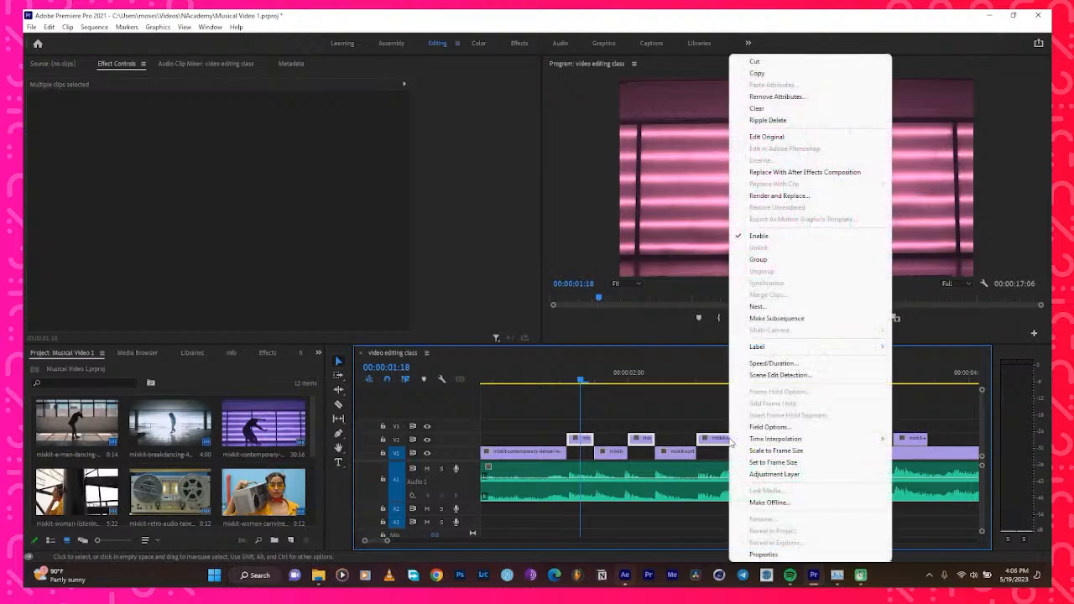
{"action": "left_click", "coordinate": [778, 240]}
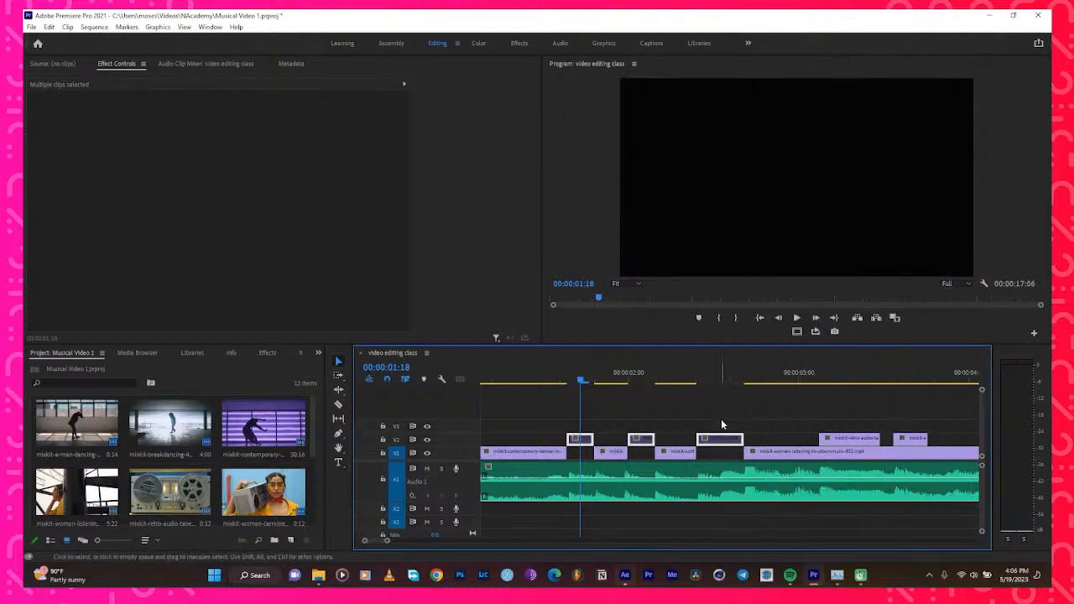
{"action": "right_click", "coordinate": [722, 442]}
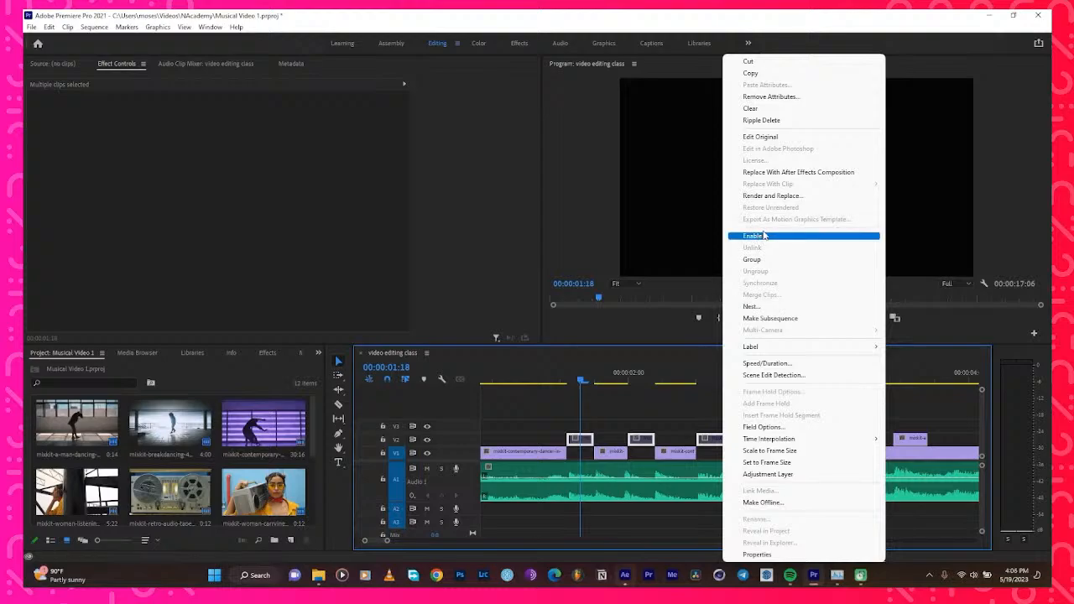
{"action": "left_click", "coordinate": [387, 542]}
Show the whole sequence in the timeline and play it from the start to check the blackout cuts against the music
{"action": "left_click_drag", "start_coordinate": [388, 542], "coordinate": [445, 542]}
{"action": "left_click_drag", "start_coordinate": [524, 384], "coordinate": [408, 386]}
{"action": "key", "text": "space"}
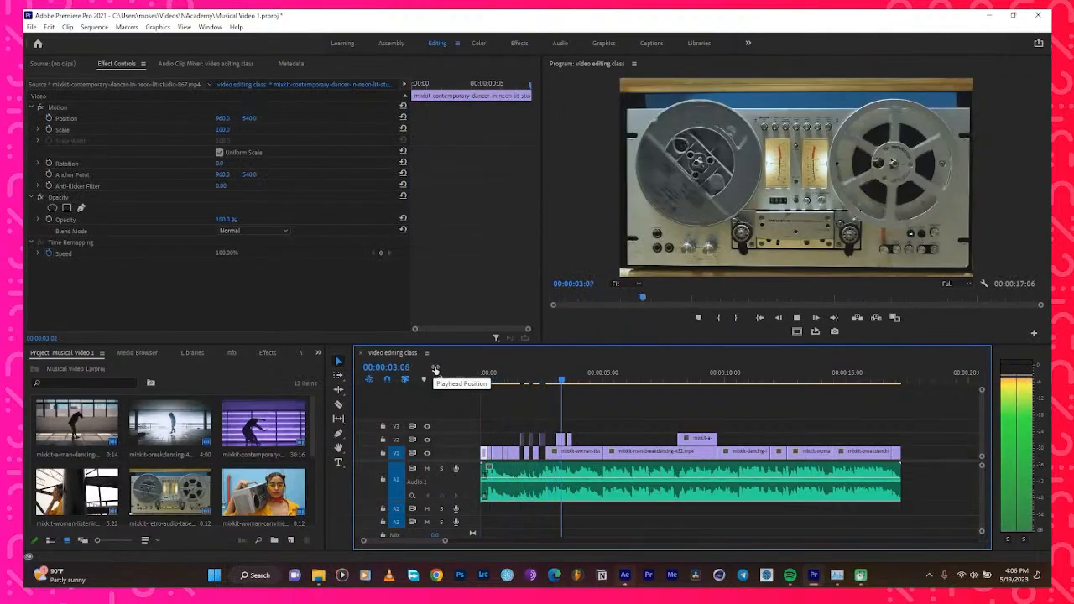
{"action": "key", "text": "space"}
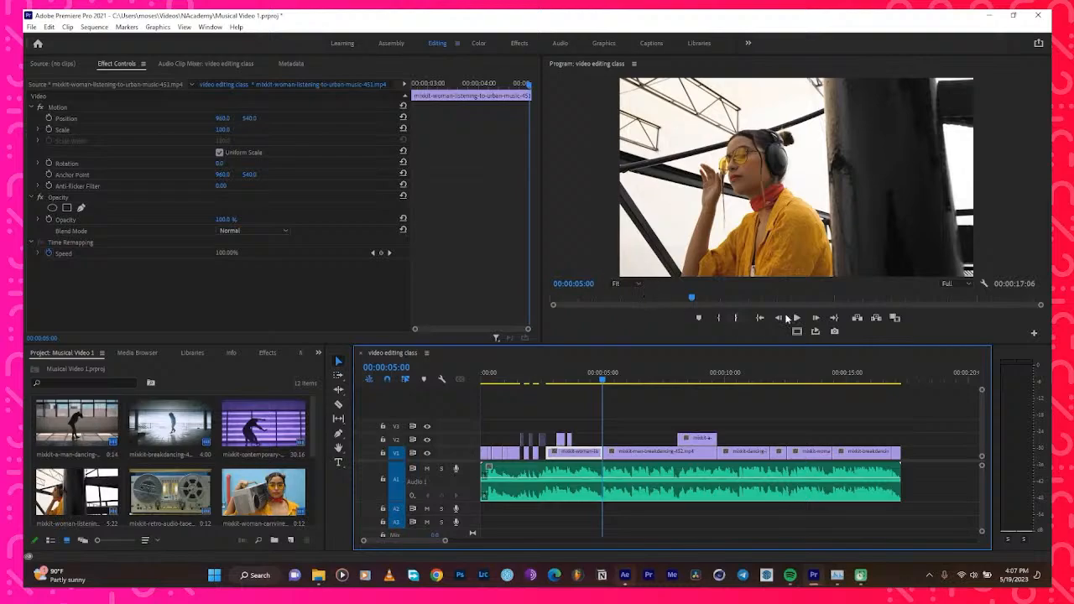
Set the Program Monitor's playback resolution to 1/4 and play the opening twice to check for smoother playback
{"action": "left_click", "coordinate": [954, 288]}
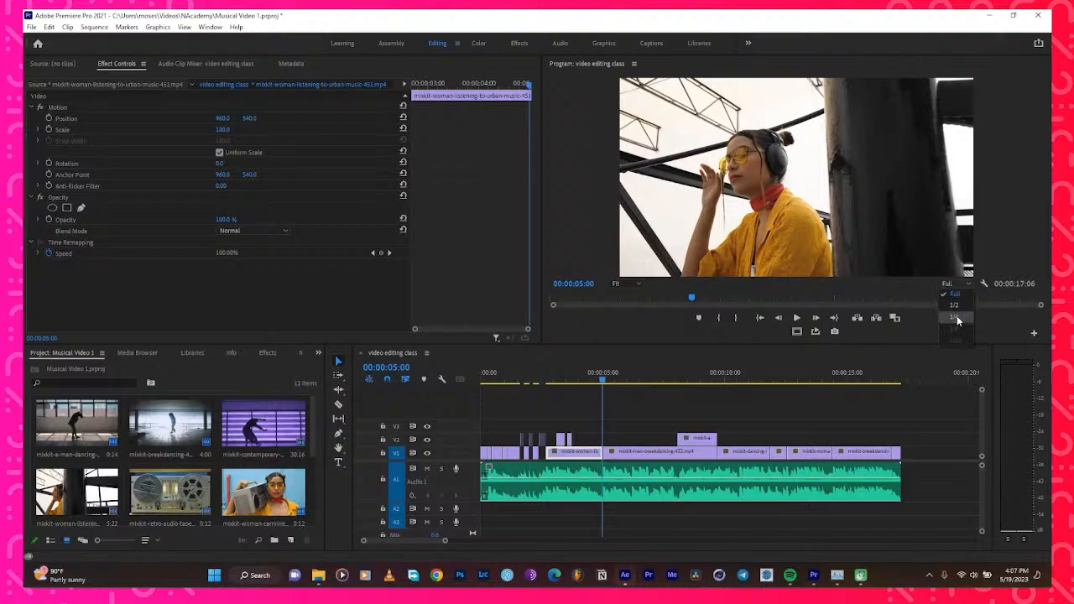
{"action": "left_click", "coordinate": [957, 316]}
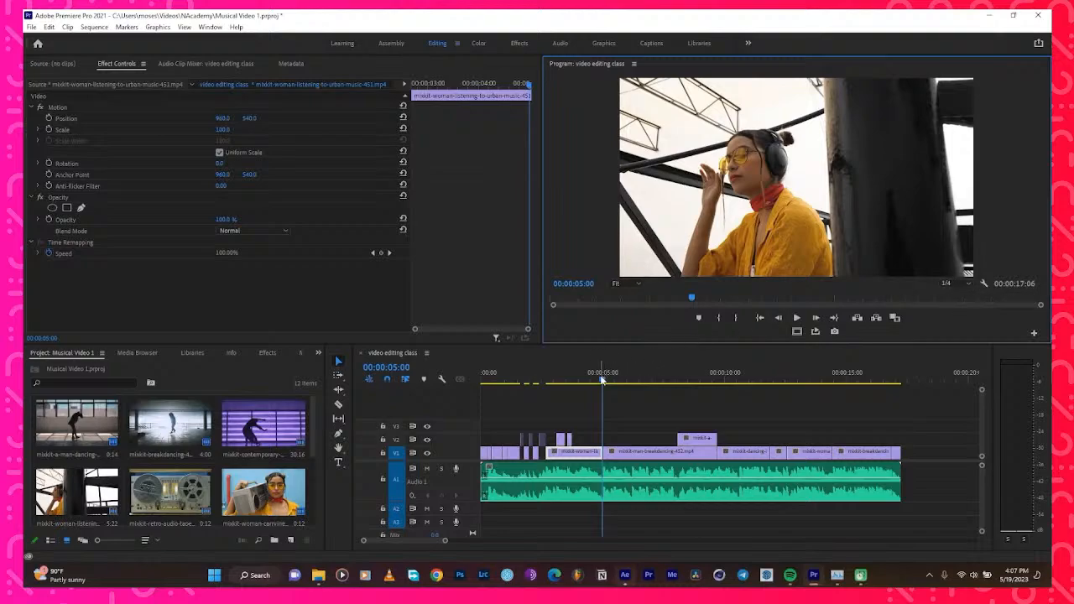
{"action": "left_click_drag", "start_coordinate": [601, 380], "coordinate": [477, 392]}
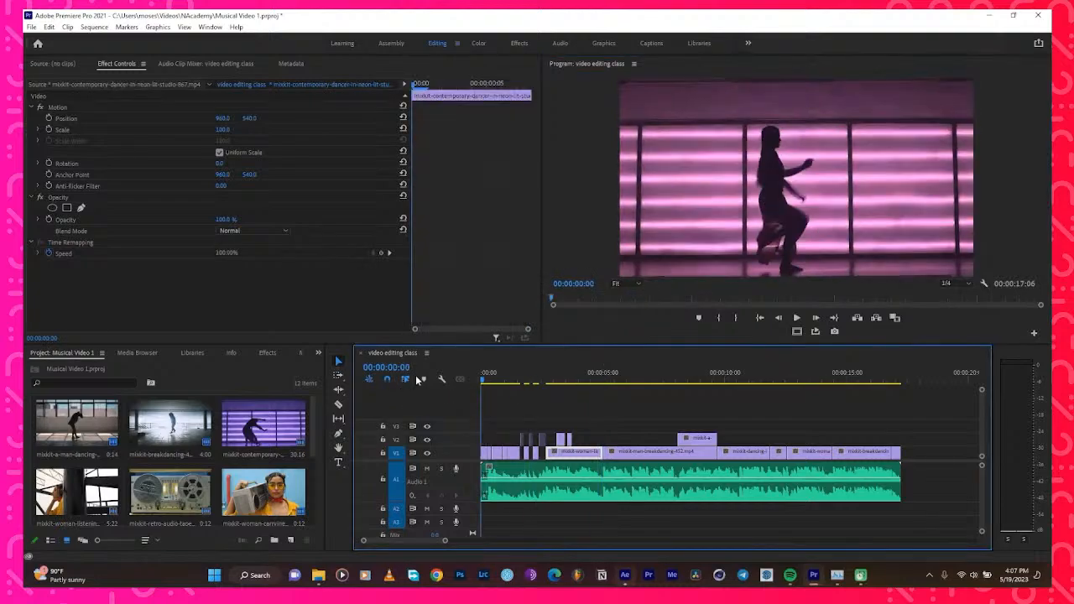
{"action": "key", "text": "space"}
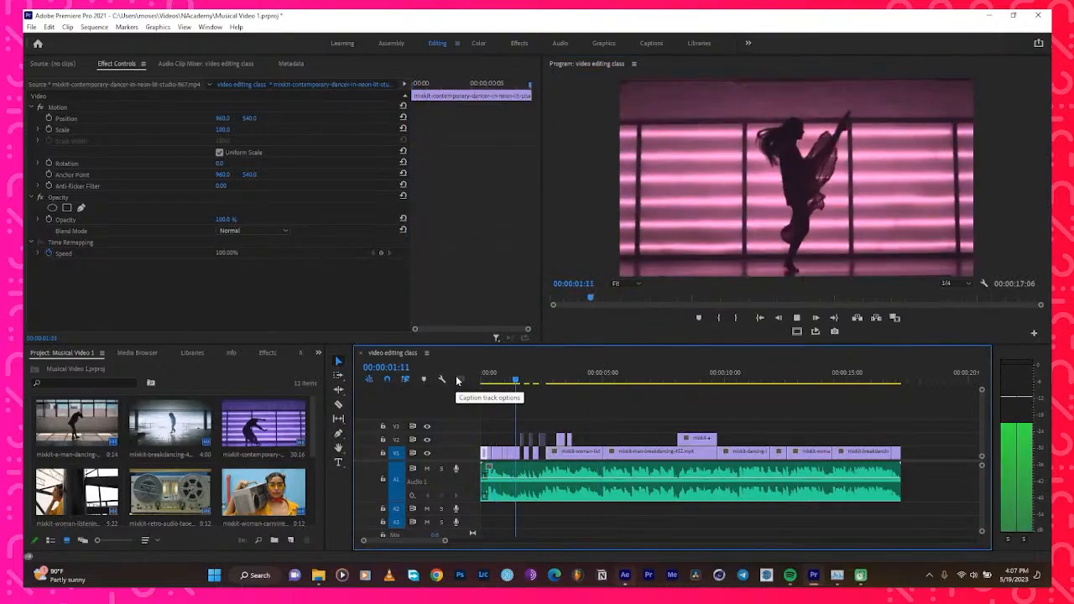
{"action": "key", "text": "space"}
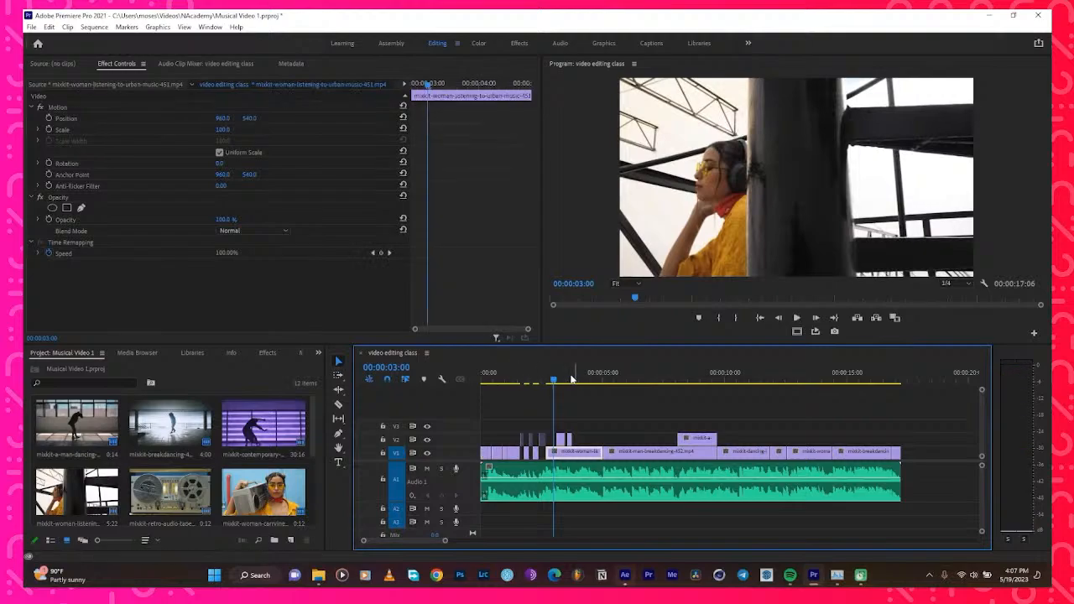
{"action": "left_click_drag", "start_coordinate": [553, 380], "coordinate": [374, 383]}
{"action": "key", "text": "space"}
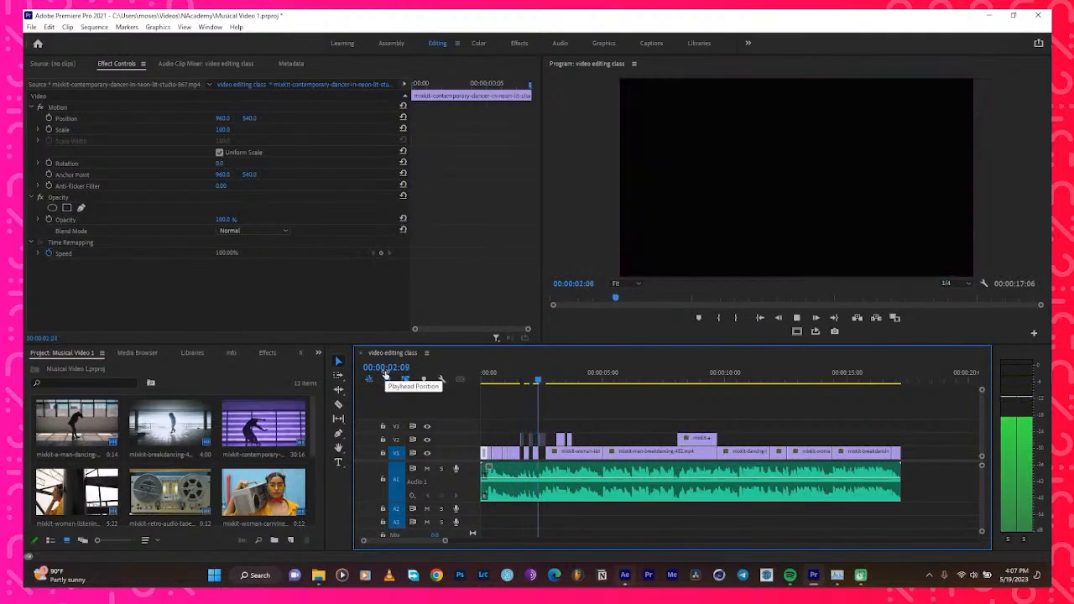
{"action": "key", "text": "space"}
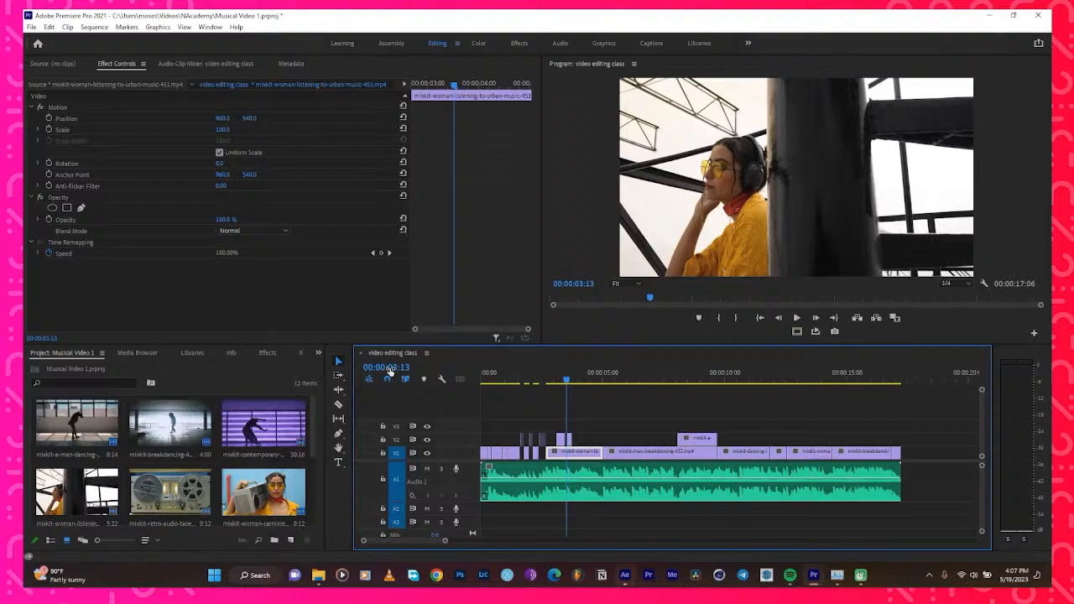
Mark a 16-frame range ending at 00:00:08:23 in the woman-sitting-down boombox clip and lay it on V3 above the first disabled segment, trimmed to match
{"action": "left_click", "coordinate": [524, 388]}
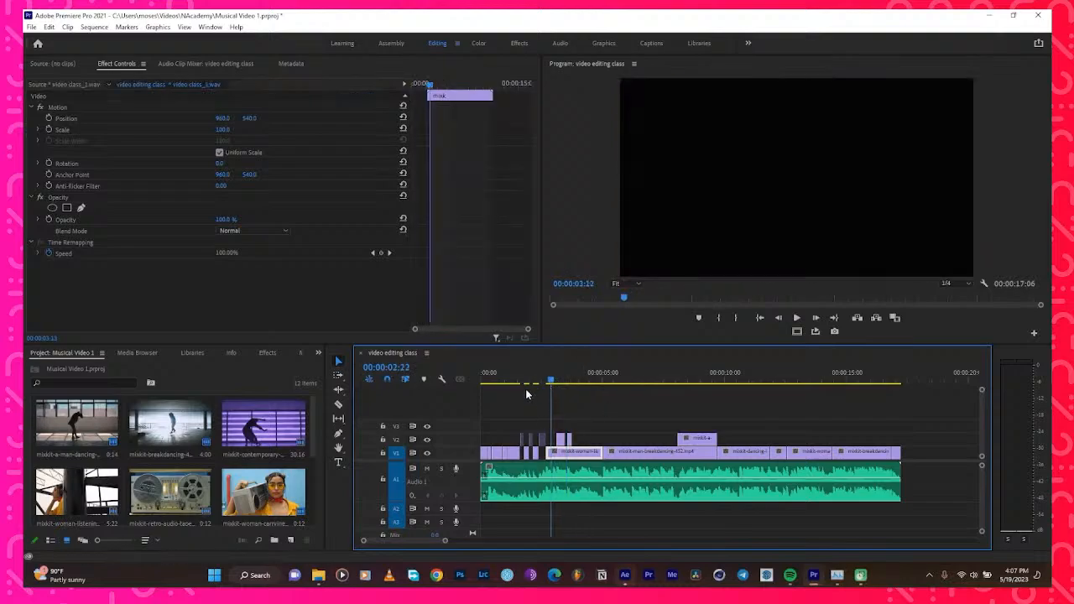
{"action": "left_click_drag", "start_coordinate": [522, 389], "coordinate": [546, 399]}
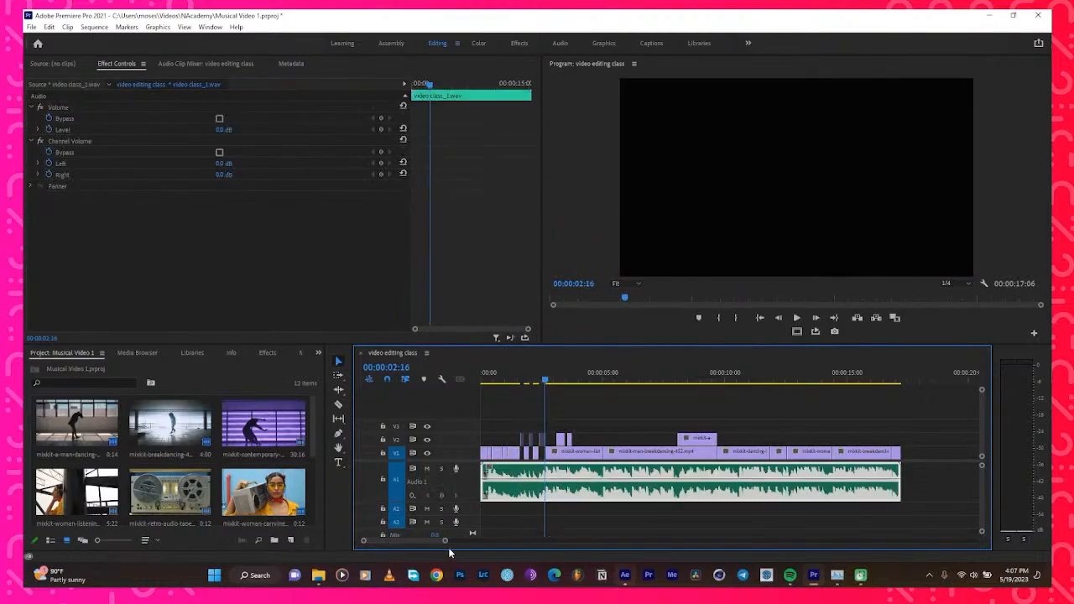
{"action": "left_click_drag", "start_coordinate": [445, 544], "coordinate": [388, 542]}
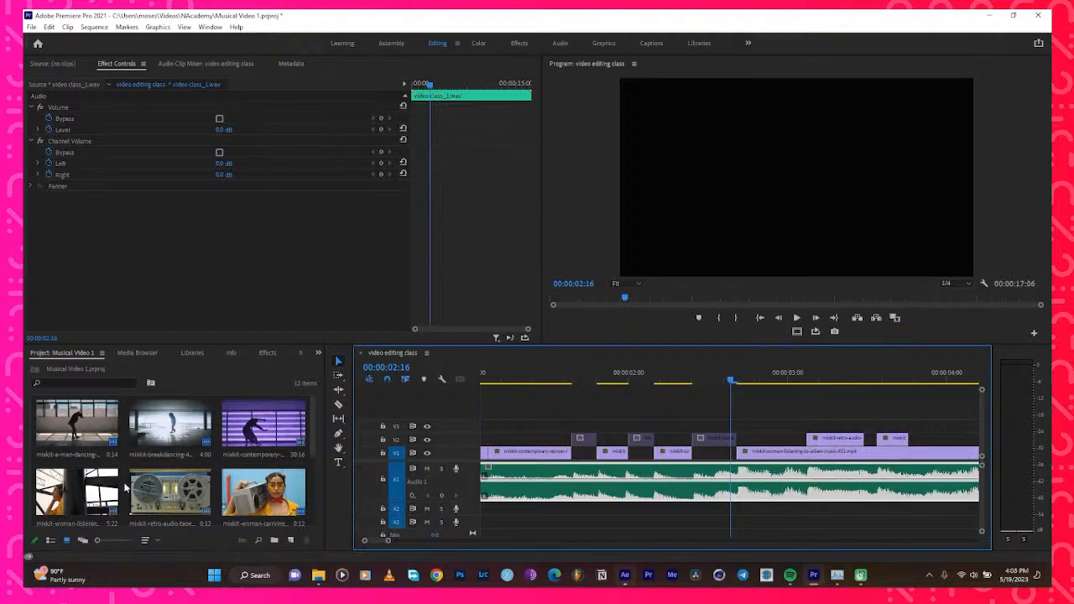
{"action": "scroll", "coordinate": [130, 479], "scroll_direction": "down", "scroll_amount": 1}
{"action": "scroll", "coordinate": [159, 473], "scroll_direction": "down", "scroll_amount": 1}
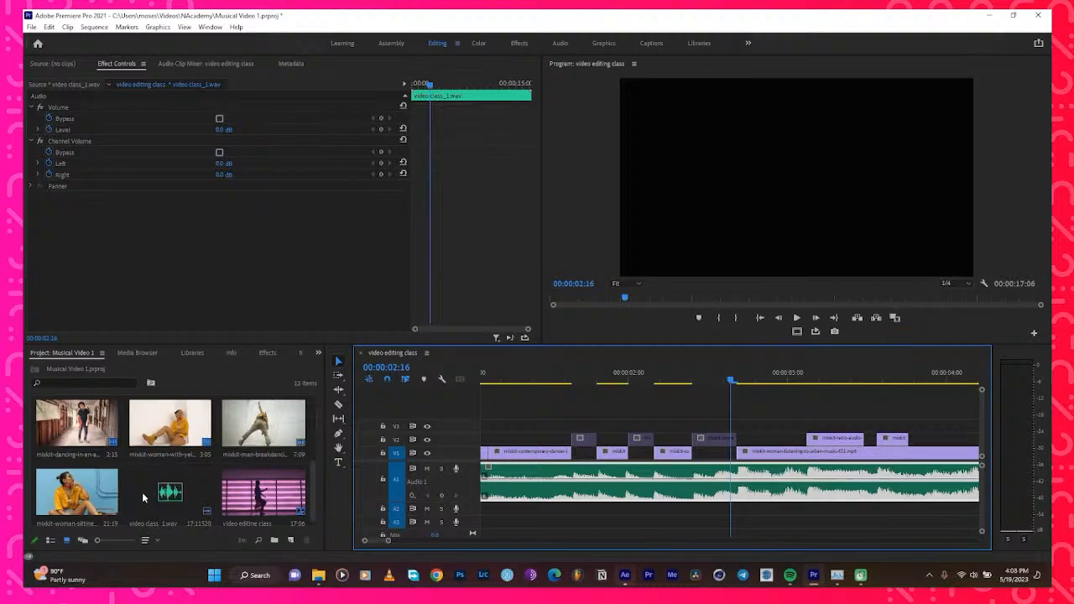
{"action": "double_click", "coordinate": [71, 500]}
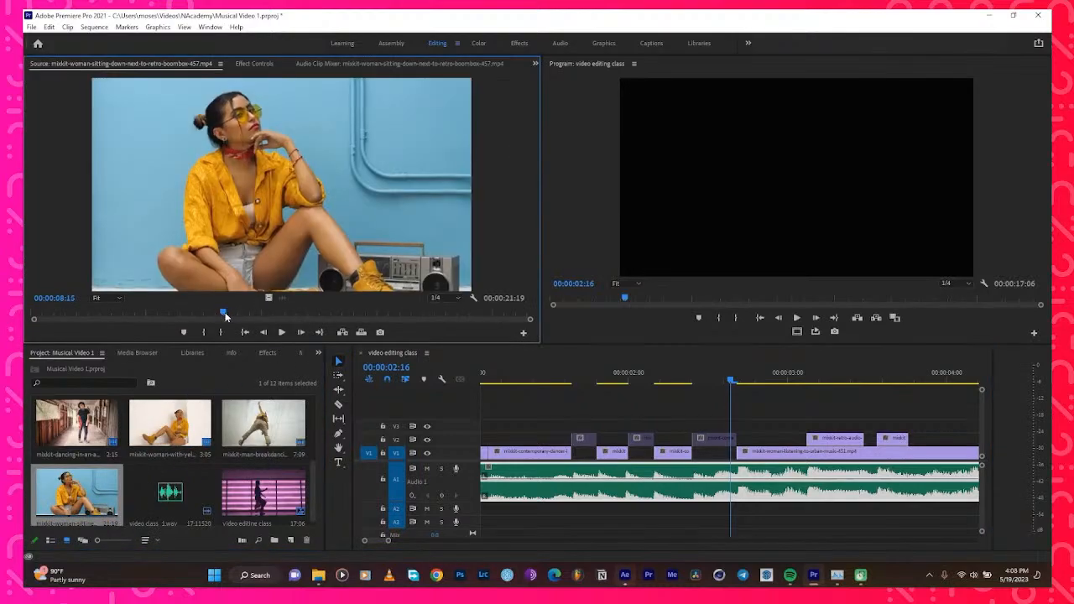
{"action": "left_click_drag", "start_coordinate": [225, 316], "coordinate": [223, 313]}
{"action": "key", "text": "i"}
{"action": "key", "text": "space"}
{"action": "key", "text": "space"}
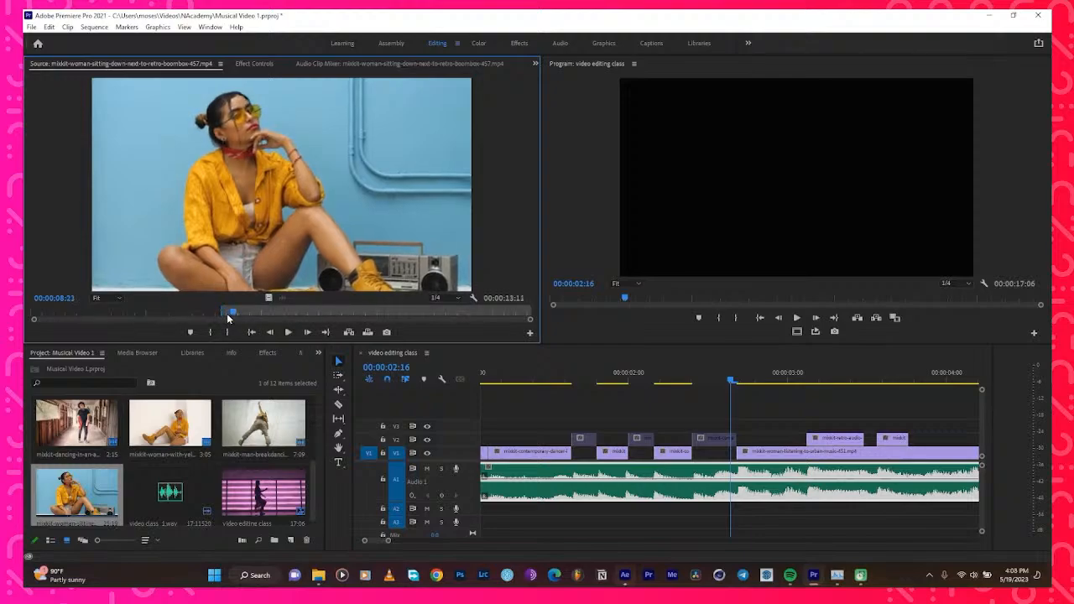
{"action": "key", "text": "o"}
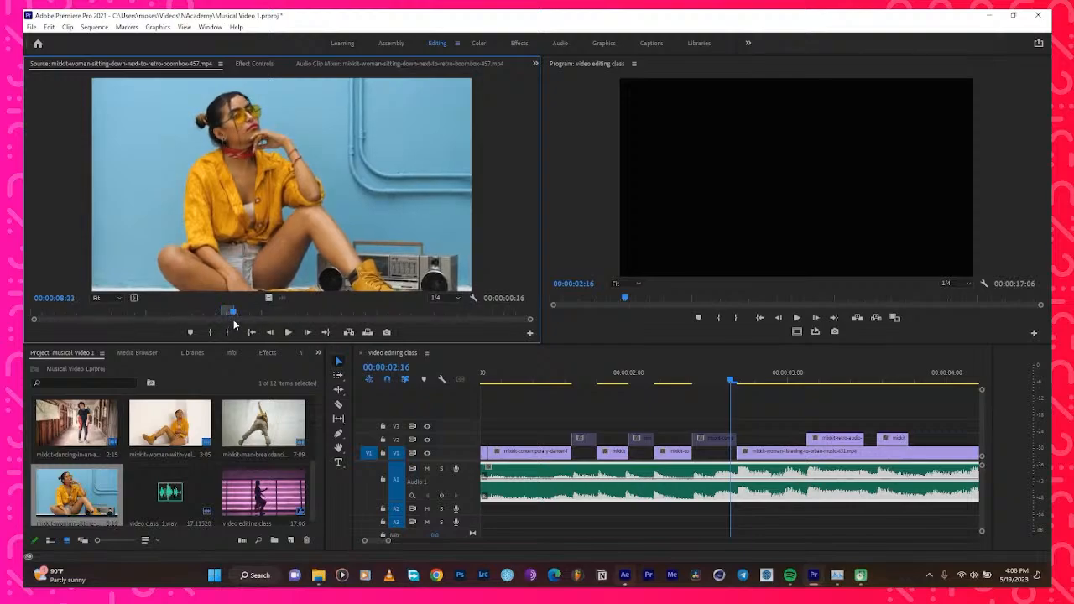
{"action": "left_click_drag", "start_coordinate": [268, 298], "coordinate": [575, 432]}
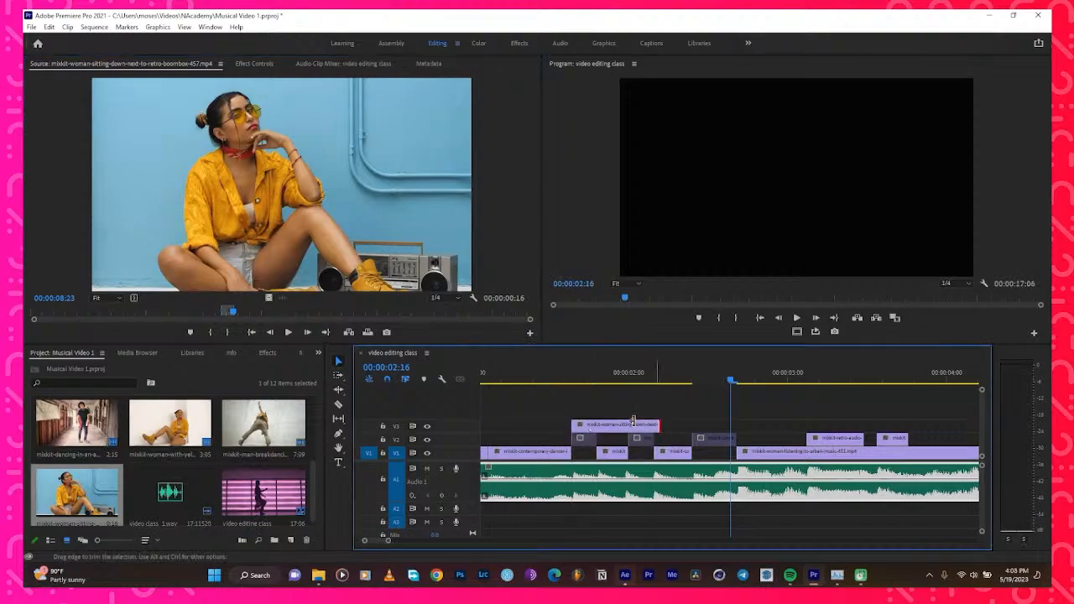
{"action": "left_click_drag", "start_coordinate": [658, 425], "coordinate": [595, 425]}
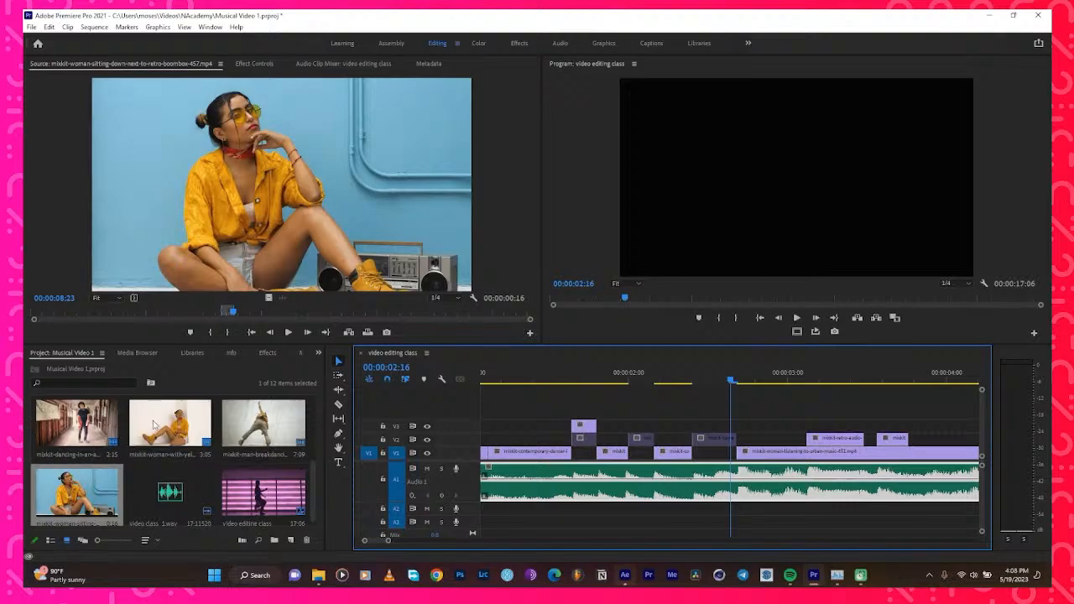
Mark 00:00:10:07 to 00:00:10:17 in the abandoned-building dance clip and lay it on V3 above the second disabled segment, trimmed to match
{"action": "double_click", "coordinate": [78, 424]}
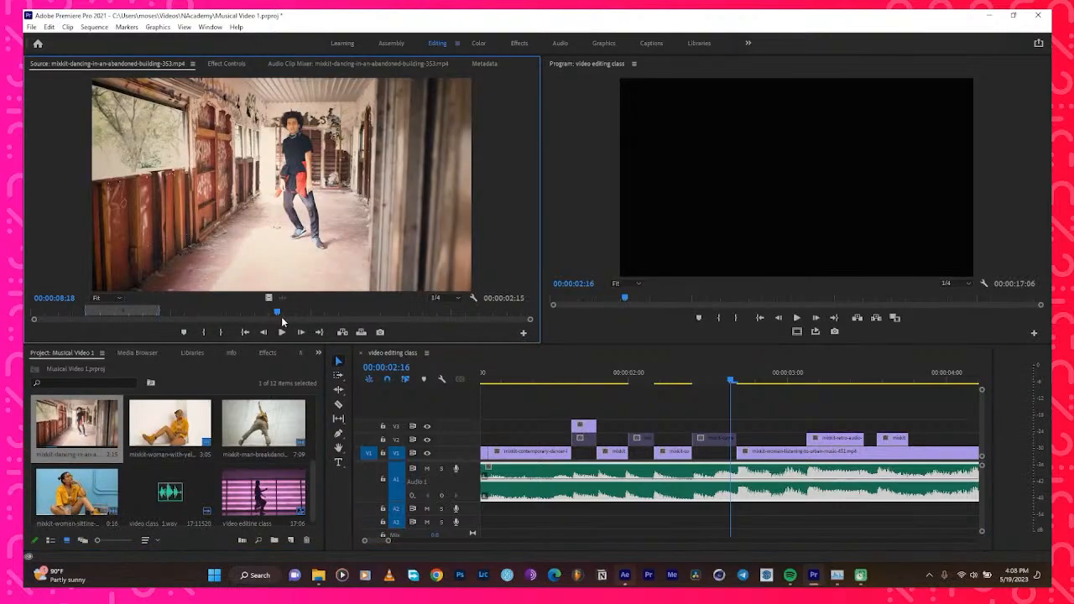
{"action": "left_click_drag", "start_coordinate": [255, 322], "coordinate": [319, 315]}
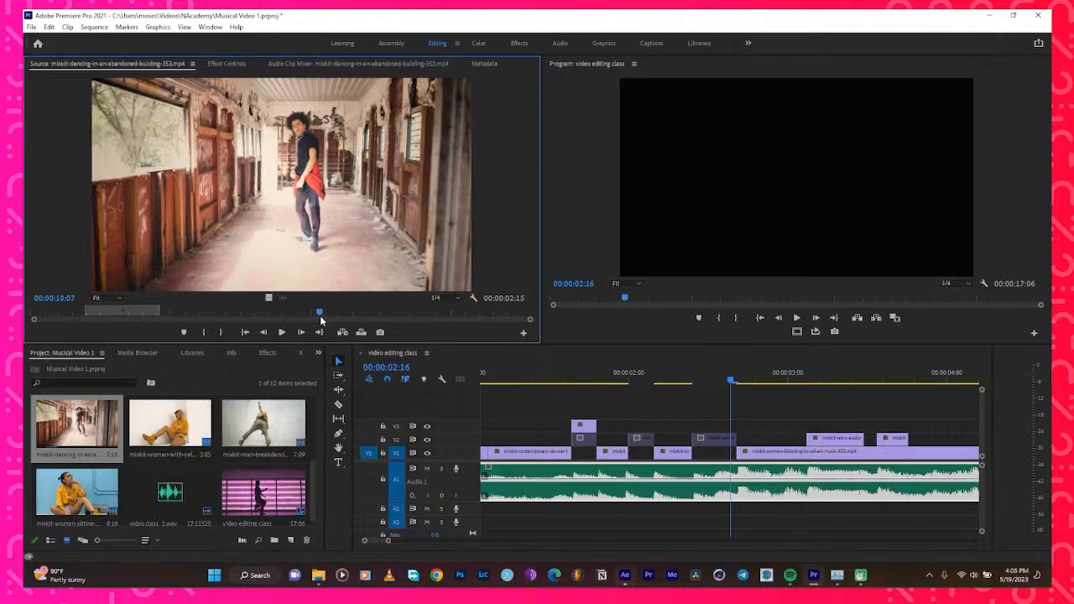
{"action": "key", "text": "i"}
{"action": "key", "text": "space"}
{"action": "key", "text": "space"}
{"action": "key", "text": "o"}
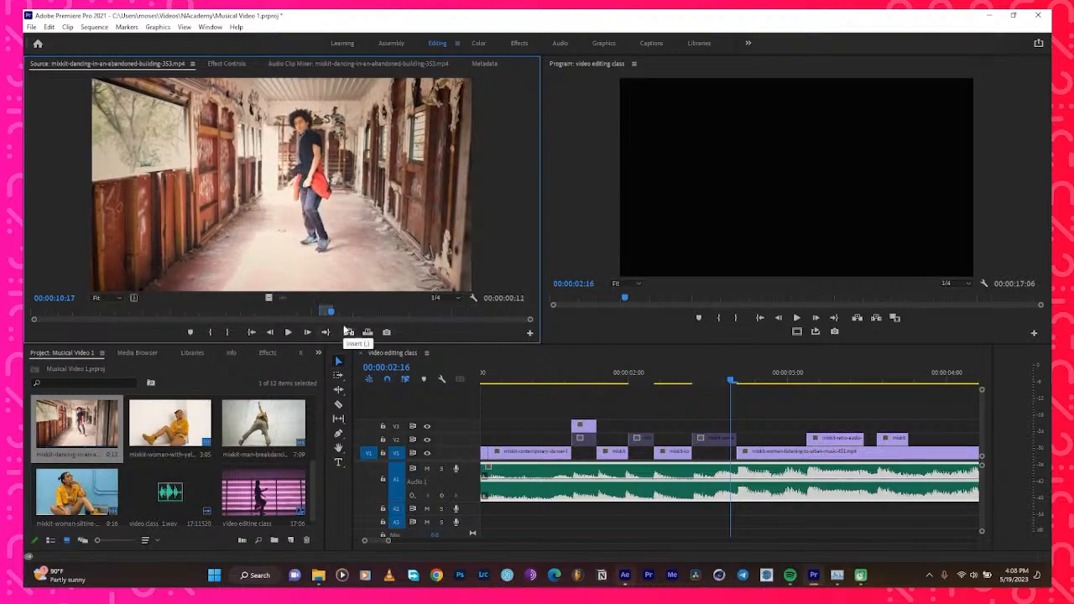
{"action": "left_click_drag", "start_coordinate": [676, 383], "coordinate": [652, 424]}
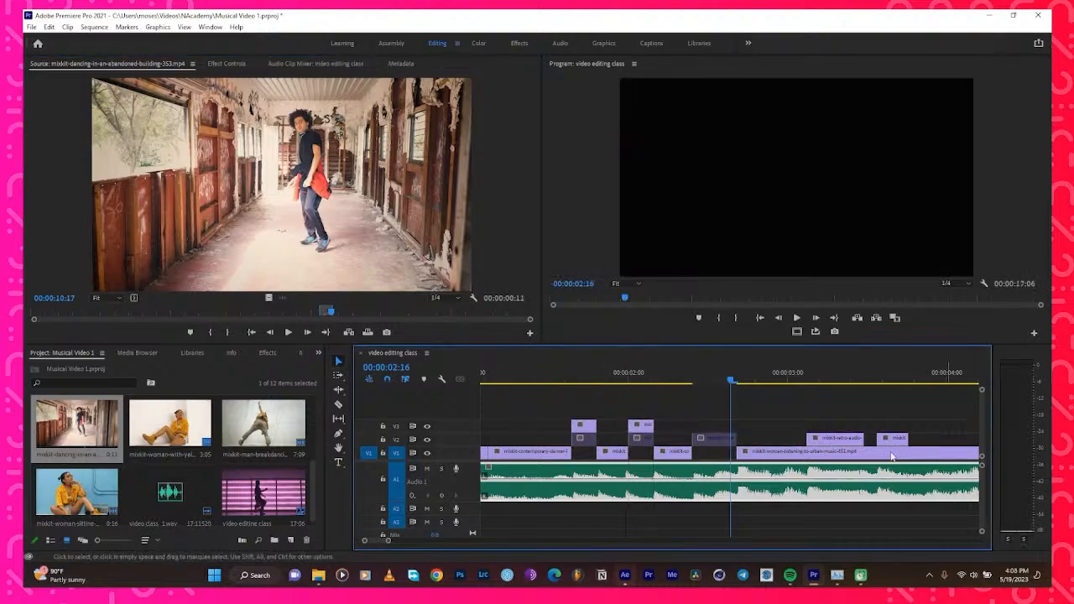
Mark 00:00:24:03 to 00:00:25:12 in the breakdancing-444 clip and lay it on V3 above the third disabled segment, trimmed to match
{"action": "scroll", "coordinate": [199, 461], "scroll_direction": "up", "scroll_amount": 1}
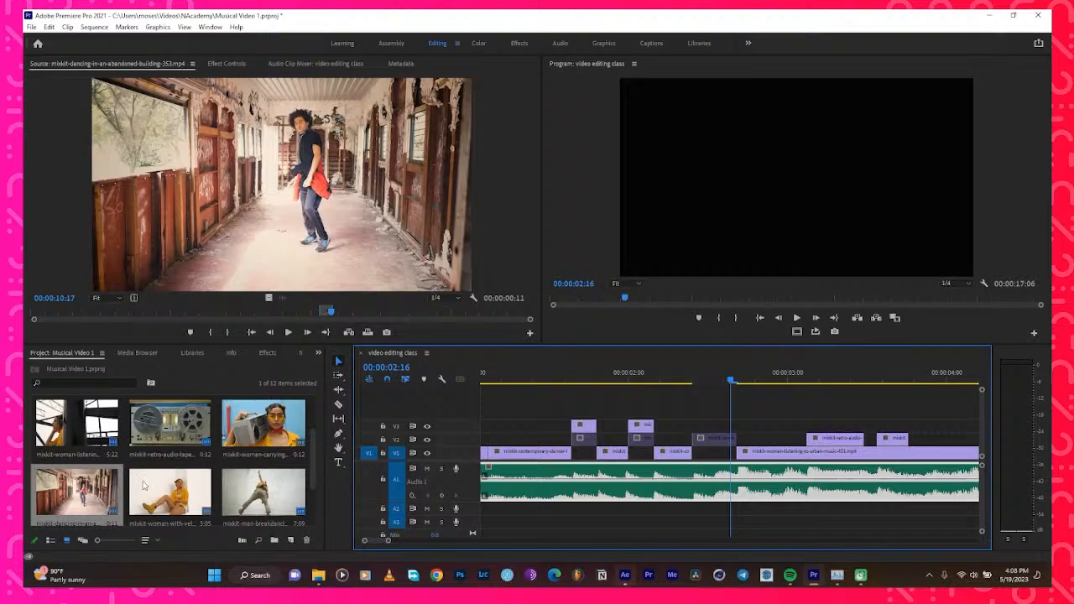
{"action": "scroll", "coordinate": [137, 439], "scroll_direction": "up", "scroll_amount": 1}
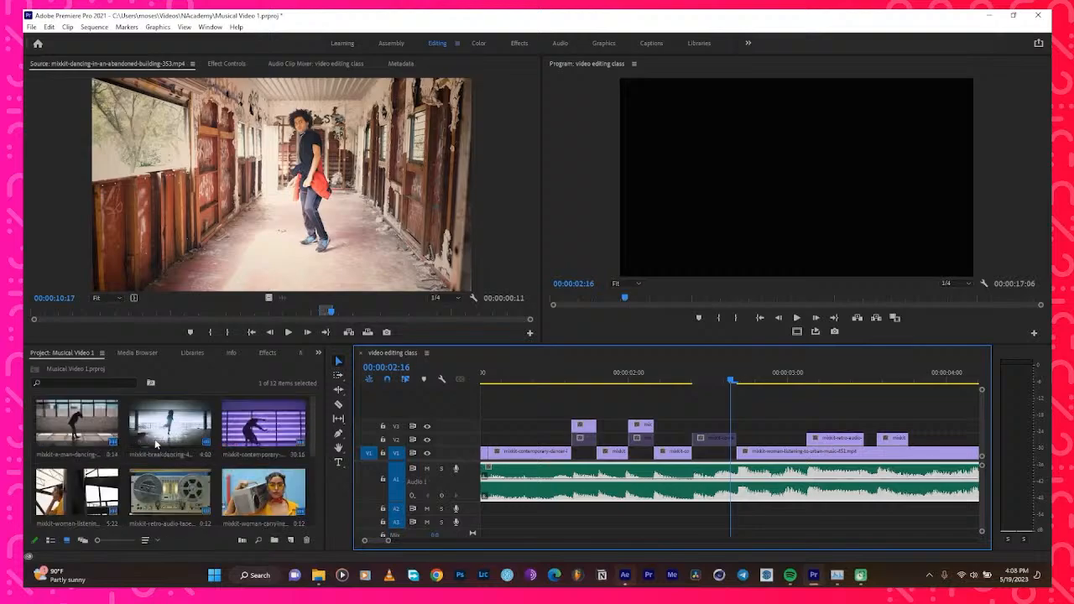
{"action": "double_click", "coordinate": [186, 430]}
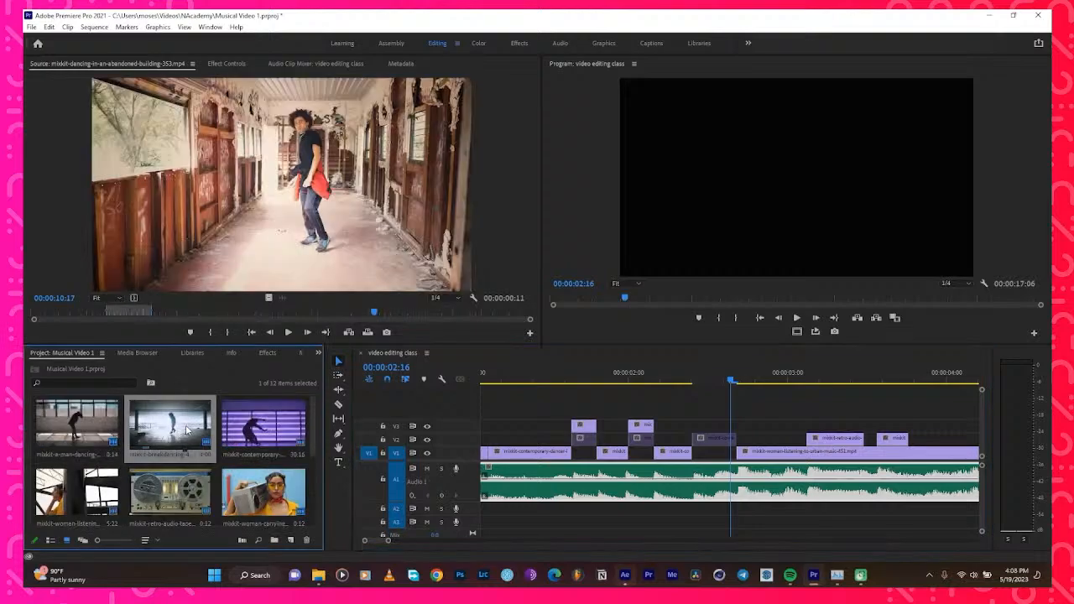
{"action": "left_click", "coordinate": [315, 317]}
{"action": "mouse_move", "coordinate": [315, 319]}
{"action": "left_mouse_down"}
{"action": "mouse_move", "coordinate": [298, 314]}
{"action": "mouse_move", "coordinate": [305, 323]}
{"action": "left_mouse_up"}
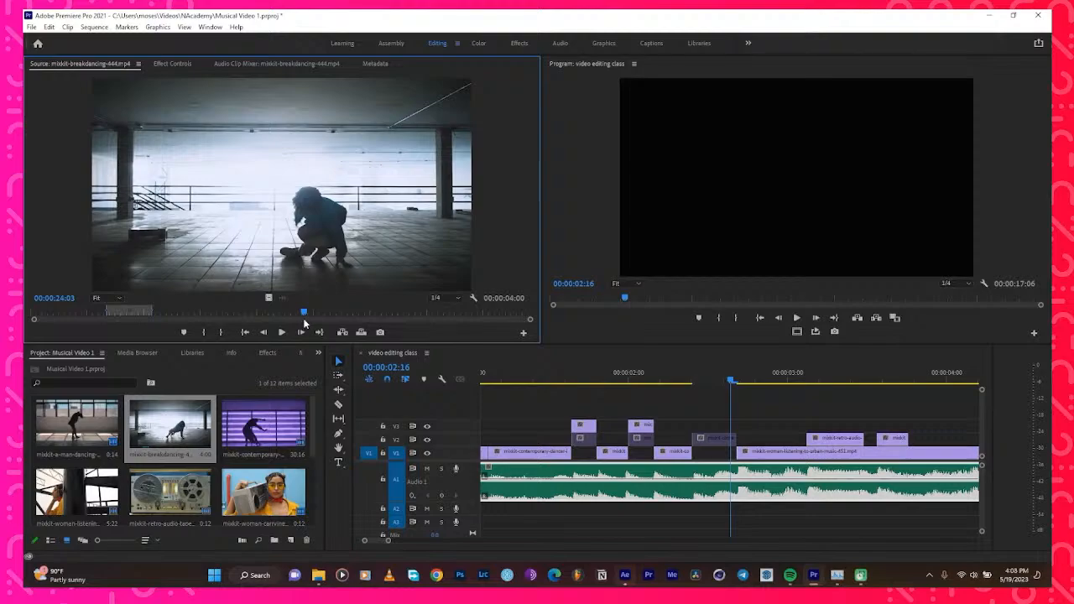
{"action": "key", "text": "i"}
{"action": "key", "text": "space"}
{"action": "key", "text": "space"}
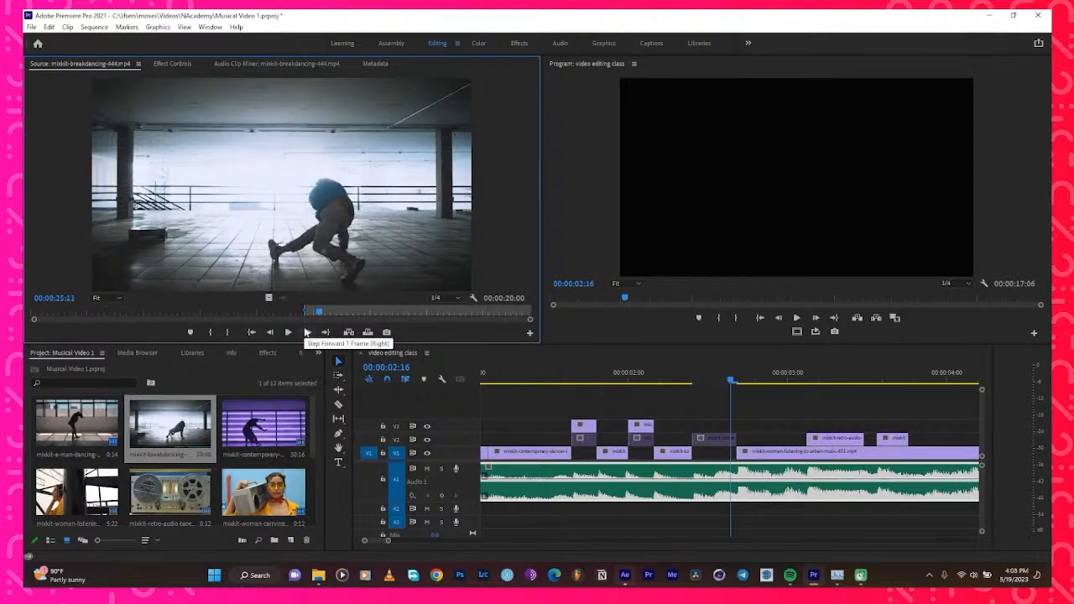
{"action": "key", "text": "o"}
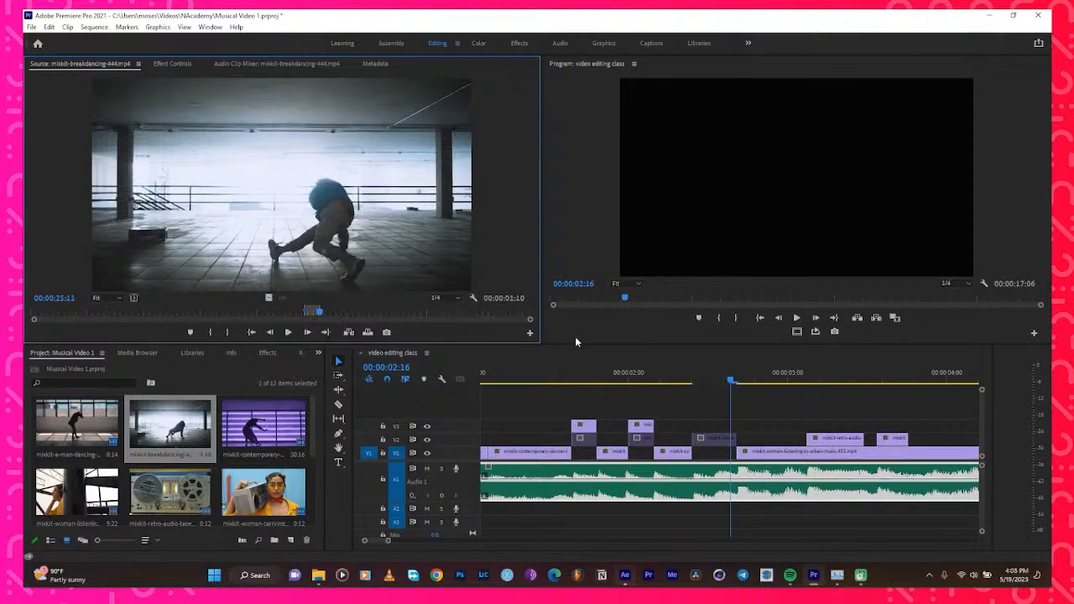
{"action": "left_click_drag", "start_coordinate": [576, 341], "coordinate": [698, 428]}
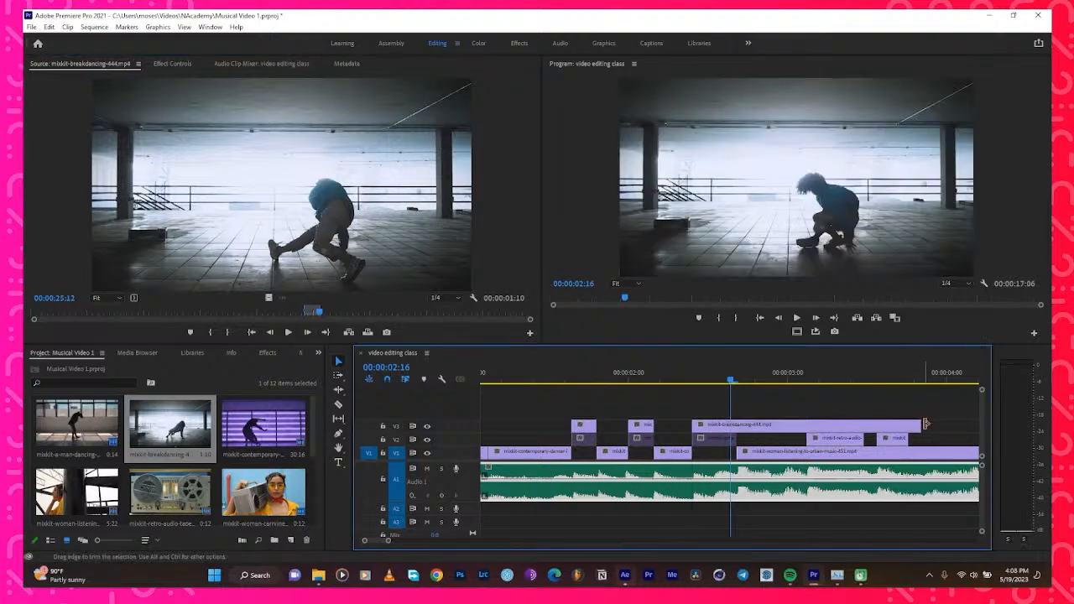
{"action": "left_click_drag", "start_coordinate": [921, 425], "coordinate": [737, 424]}
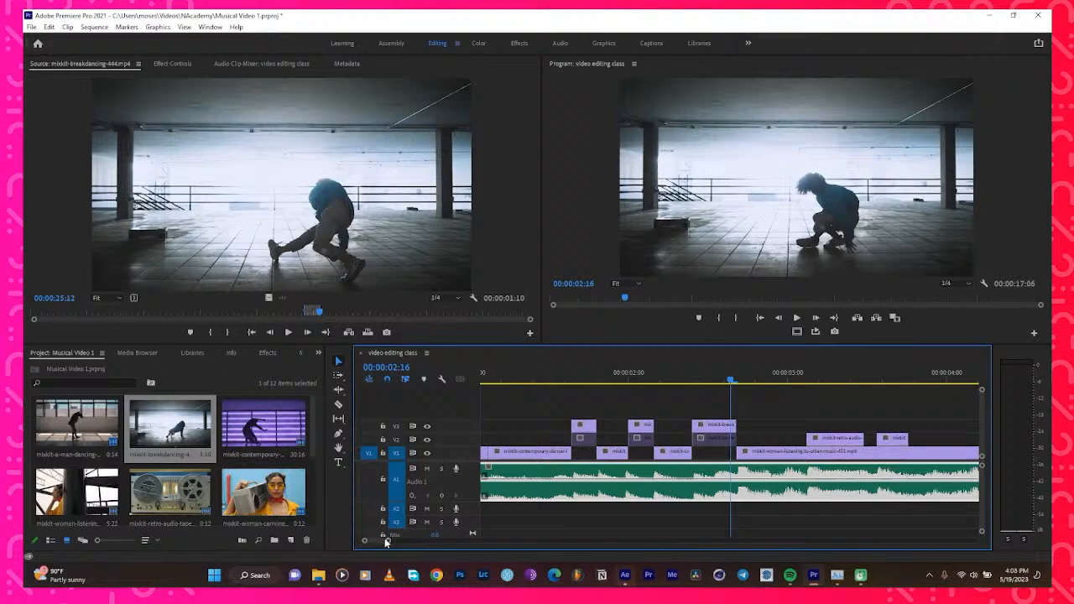
Play the sequence's opening twice from the start to check the V3 inserts against the music
{"action": "left_click_drag", "start_coordinate": [387, 541], "coordinate": [447, 540]}
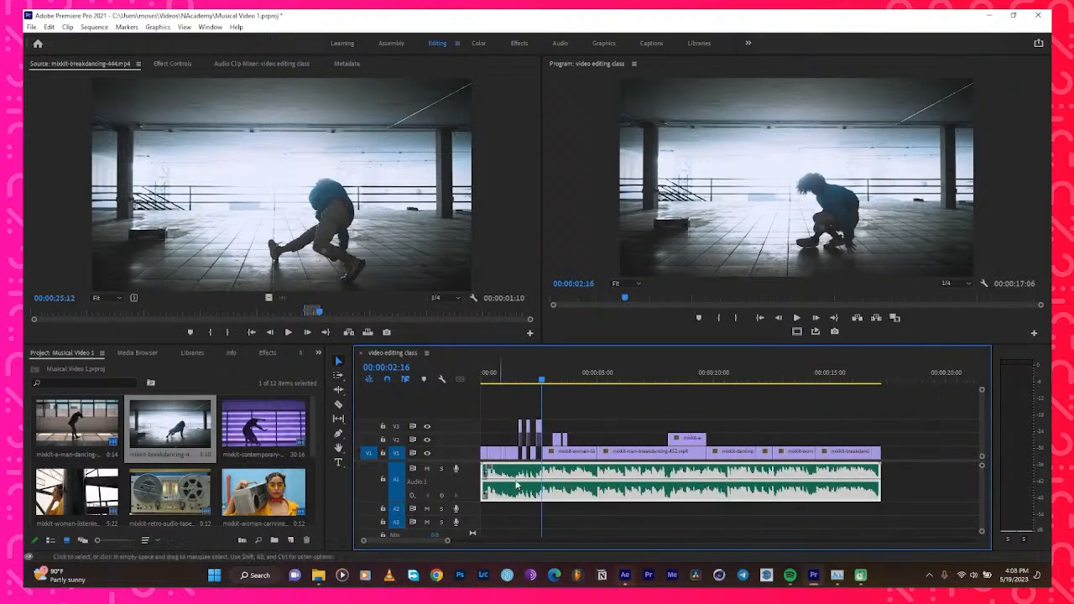
{"action": "key", "text": "Home"}
{"action": "key", "text": "space"}
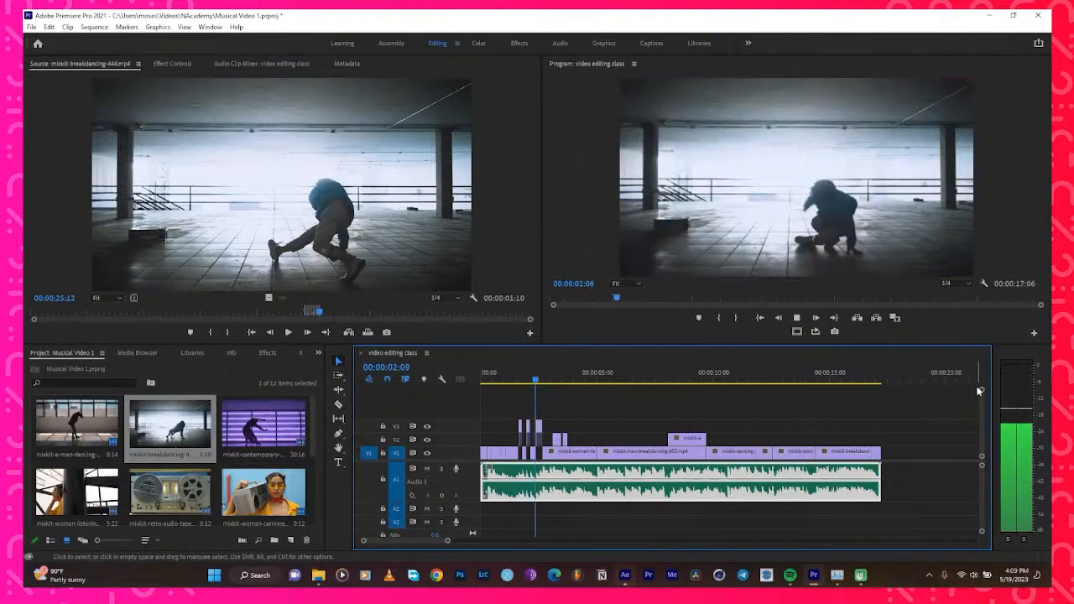
{"action": "key", "text": "space"}
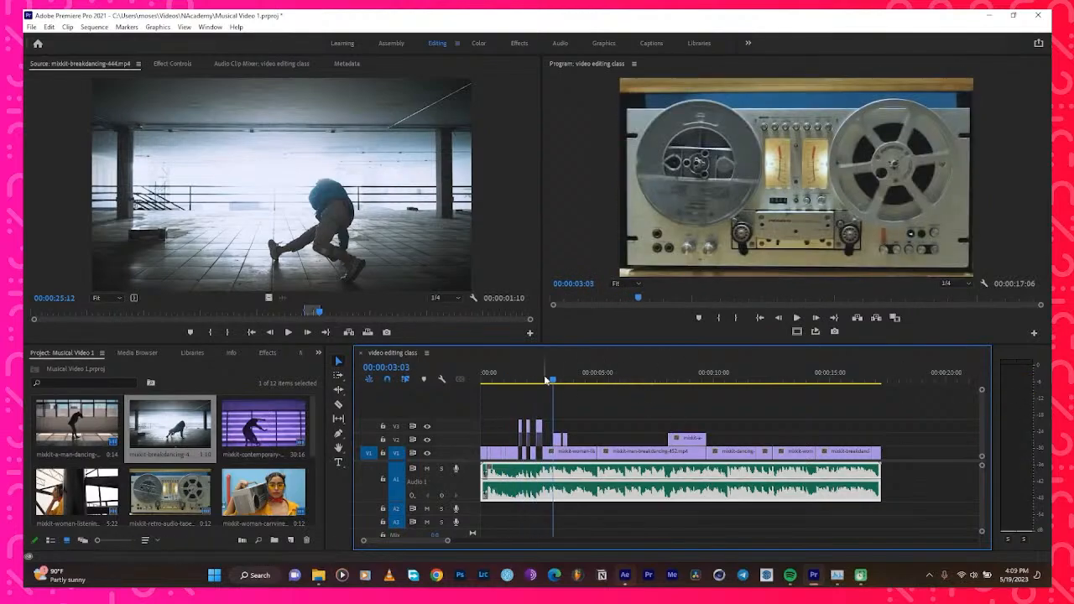
{"action": "left_click_drag", "start_coordinate": [545, 380], "coordinate": [397, 403]}
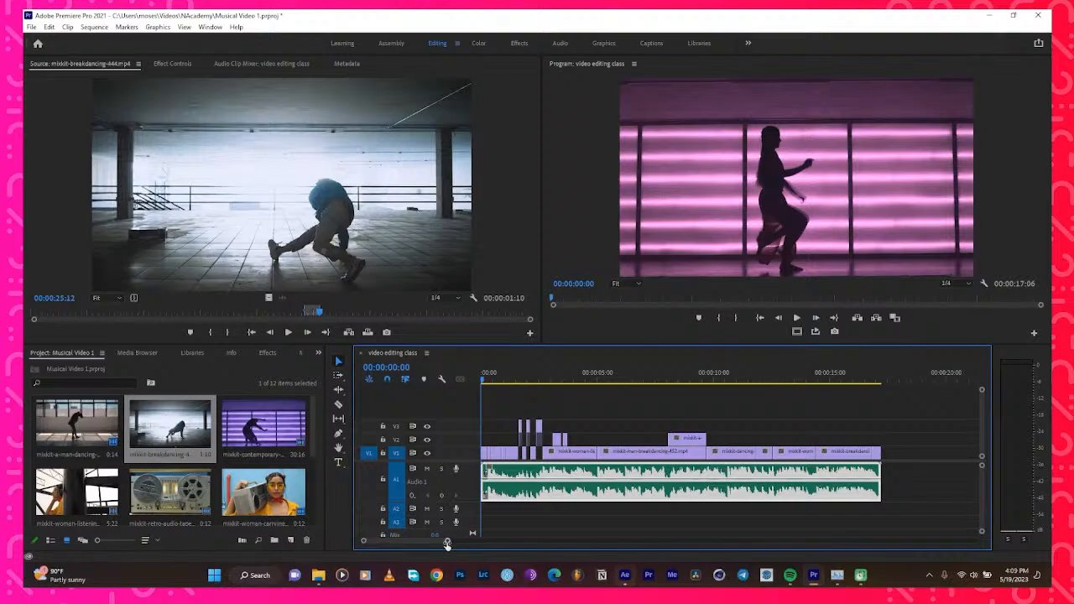
{"action": "left_click_drag", "start_coordinate": [446, 542], "coordinate": [418, 549]}
{"action": "key", "text": "space"}
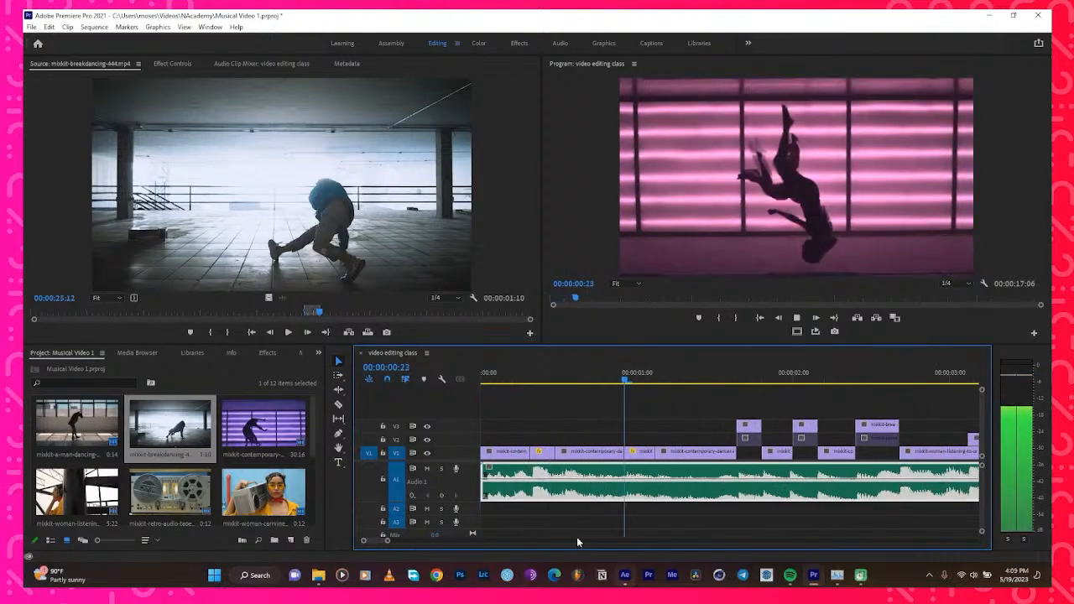
{"action": "key", "text": "space"}
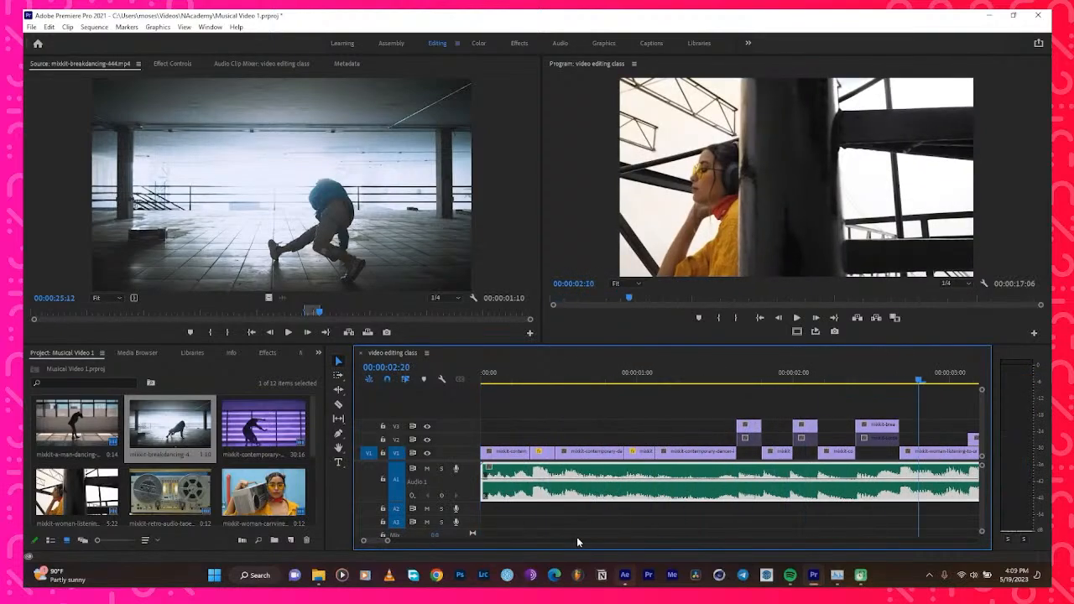
Play from around 00:00:05:00 to find the beat and split the man-breakdancing-452 clip on V1 at 00:00:06:02
{"action": "key", "text": "minus"}
{"action": "left_click", "coordinate": [679, 382]}
{"action": "left_click_drag", "start_coordinate": [681, 389], "coordinate": [640, 395]}
{"action": "key", "text": "space"}
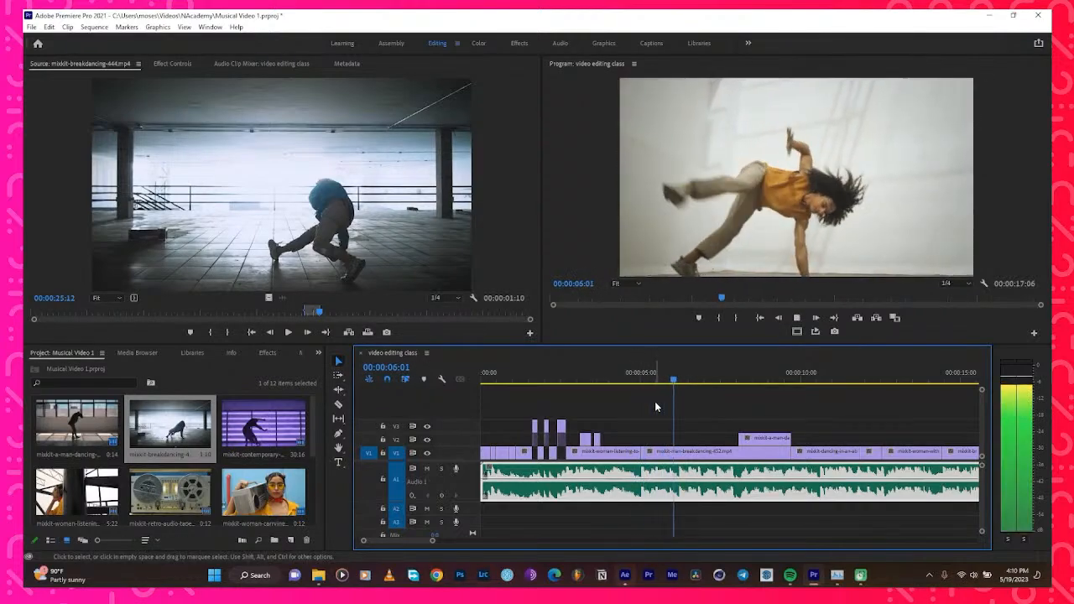
{"action": "key", "text": "space"}
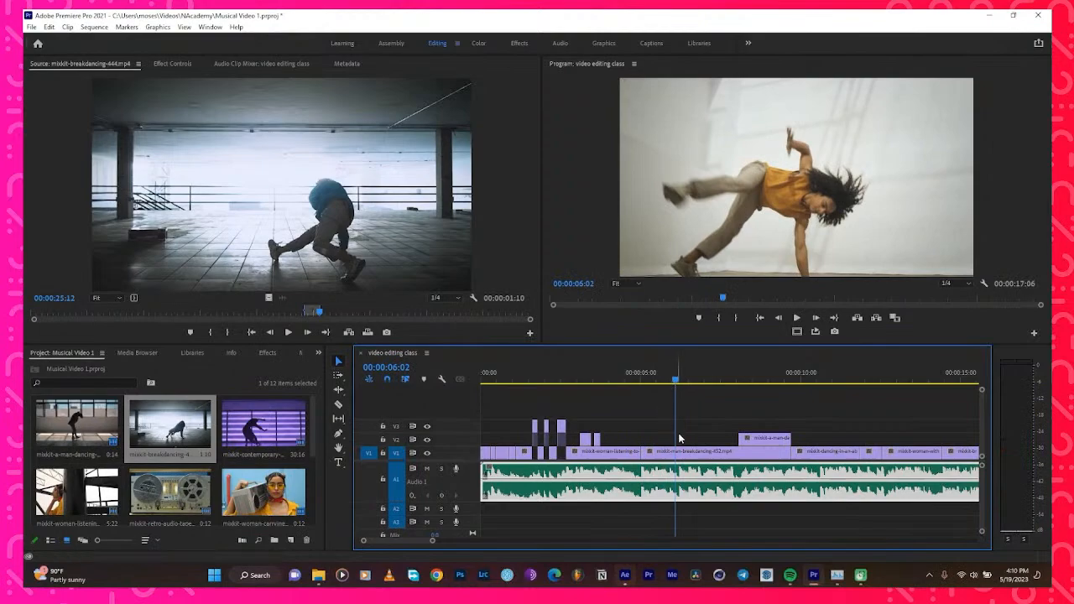
{"action": "key", "text": "c"}
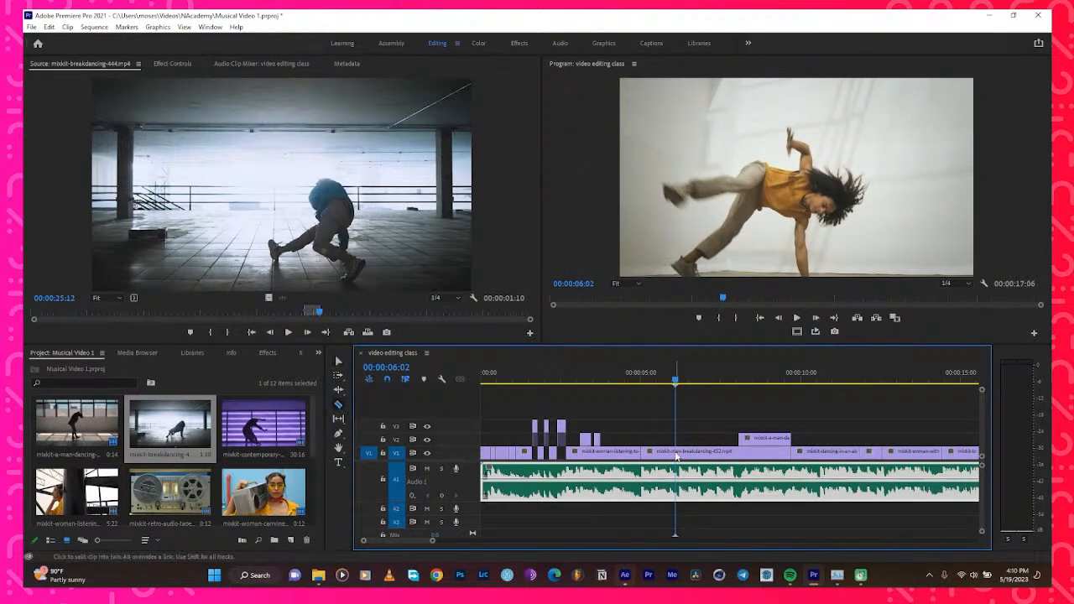
{"action": "left_click", "coordinate": [676, 456]}
Replay the new cut from 00:00:04:21 and trim the start of the second man-breakdancing-452 piece to 00:00:06:05
{"action": "left_click_drag", "start_coordinate": [676, 376], "coordinate": [636, 397]}
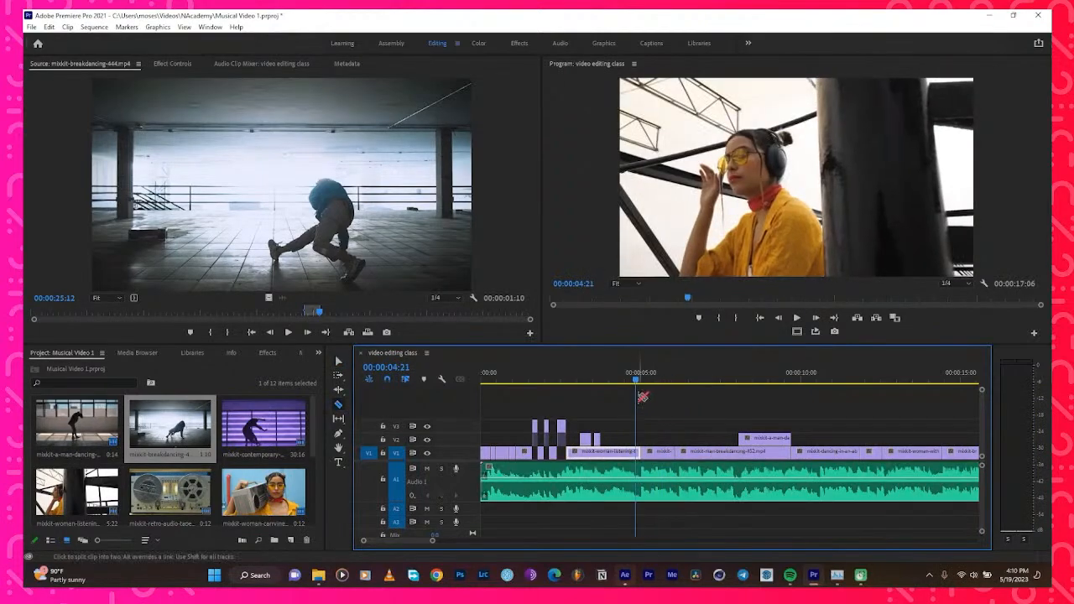
{"action": "key", "text": "space"}
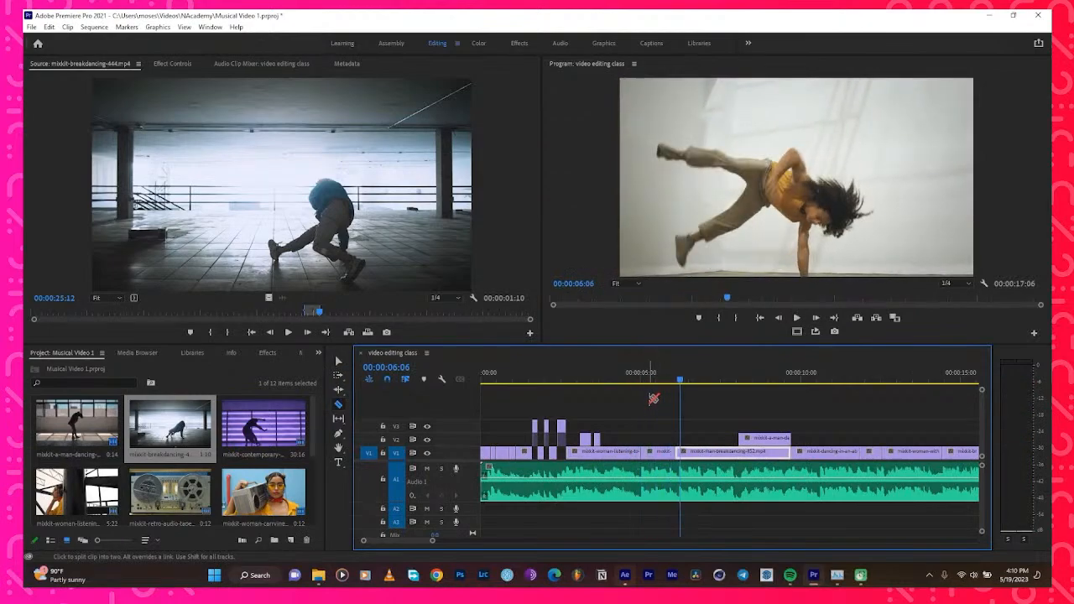
{"action": "key", "text": "Left"}
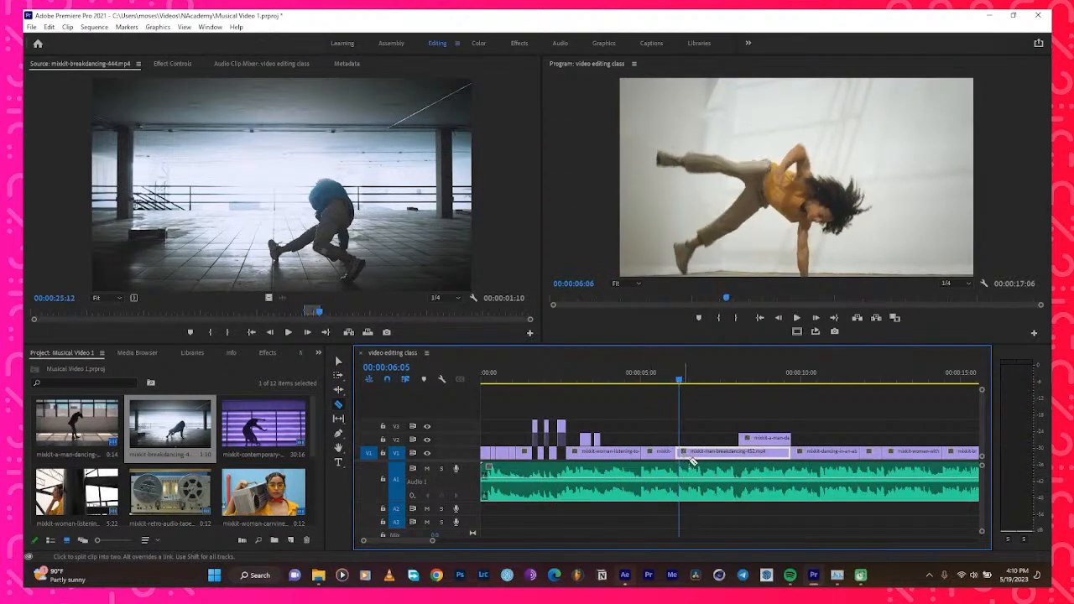
{"action": "key", "text": "v"}
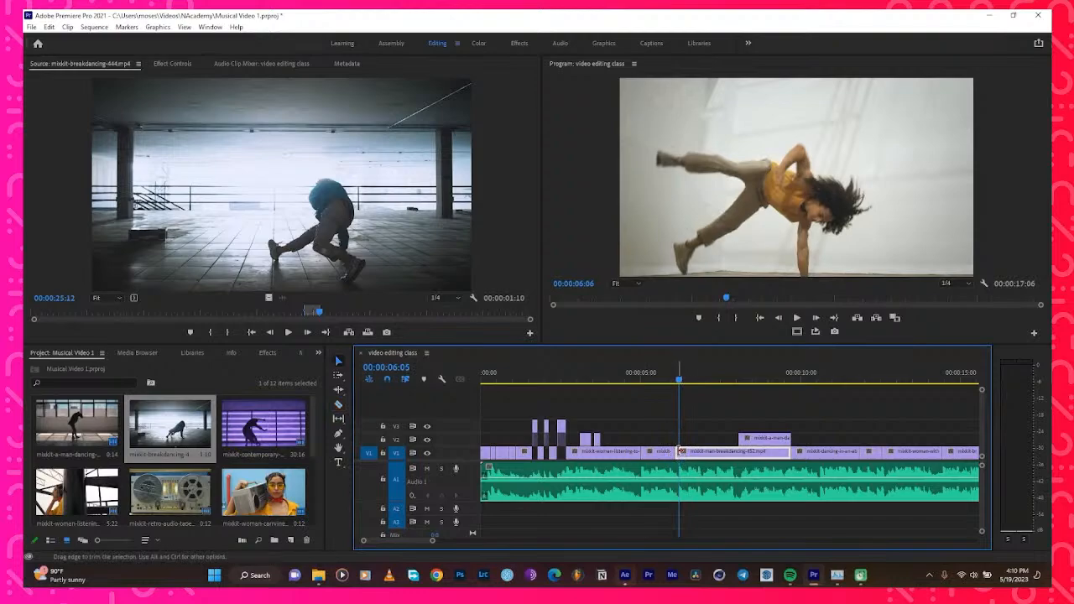
{"action": "left_click_drag", "start_coordinate": [677, 453], "coordinate": [680, 452]}
{"action": "scroll", "coordinate": [688, 407], "scroll_direction": "down", "scroll_amount": 2}
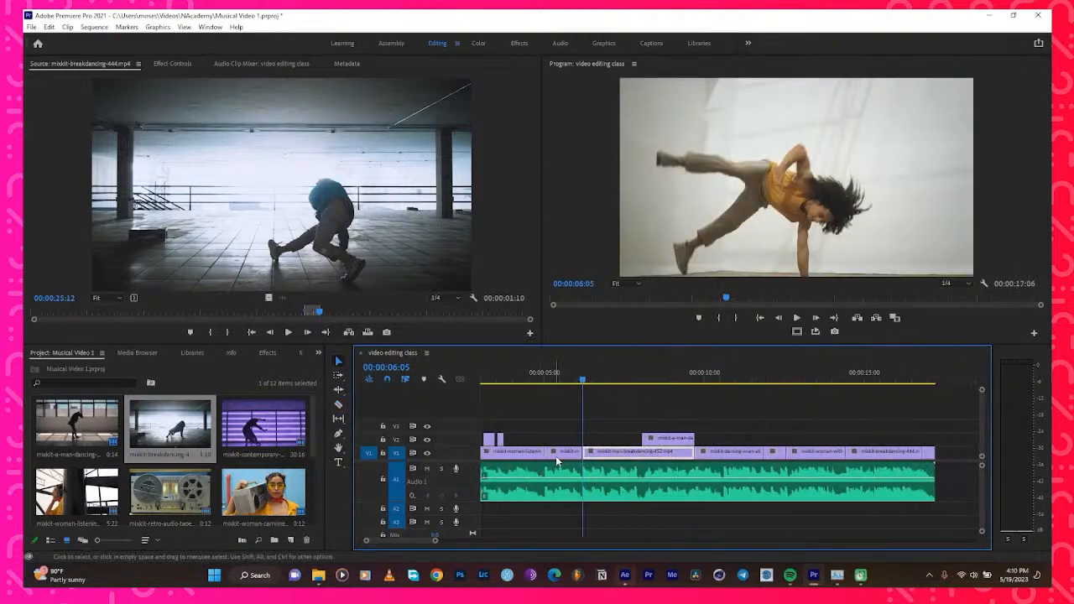
Lay a video-only copy of the first man-breakdancing-452 piece on V2 above the second piece, starting at 00:00:06:05
{"action": "left_click", "coordinate": [558, 454]}
{"action": "double_click", "coordinate": [562, 453]}
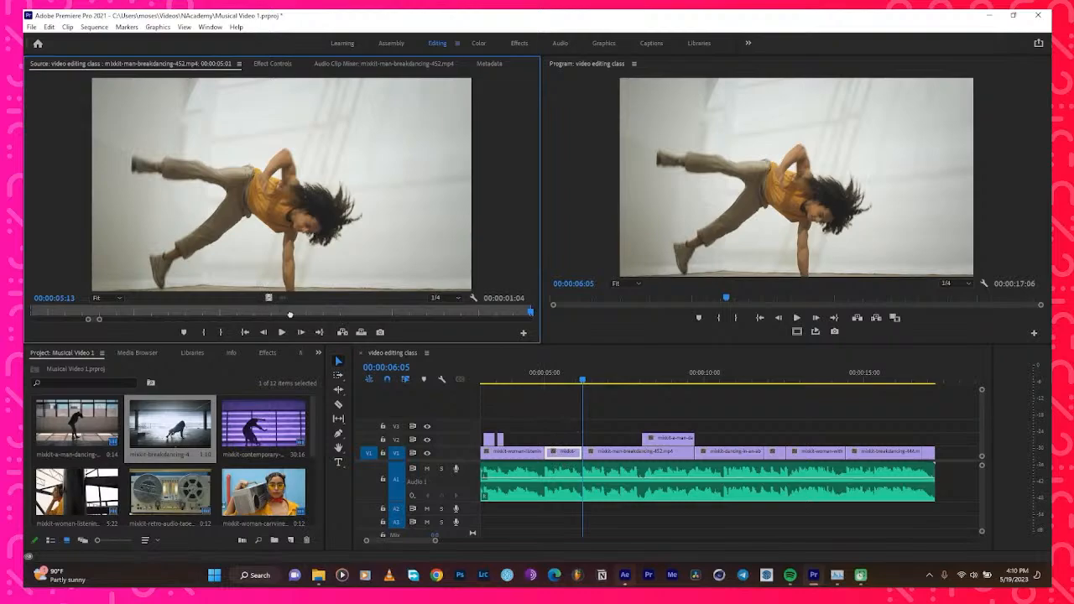
{"action": "left_click_drag", "start_coordinate": [269, 298], "coordinate": [547, 417]}
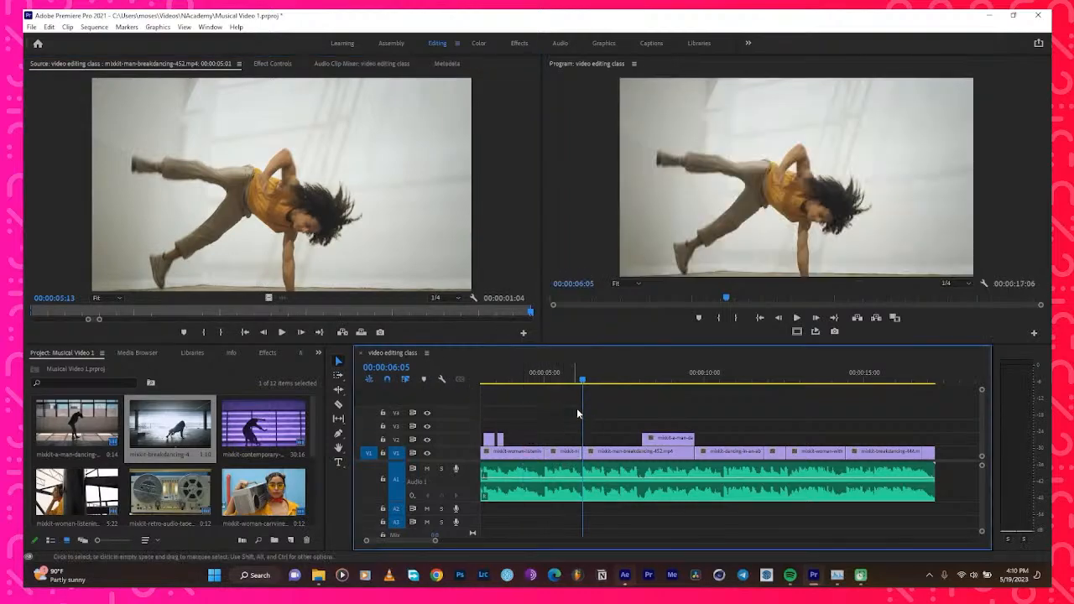
{"action": "left_click", "coordinate": [560, 379]}
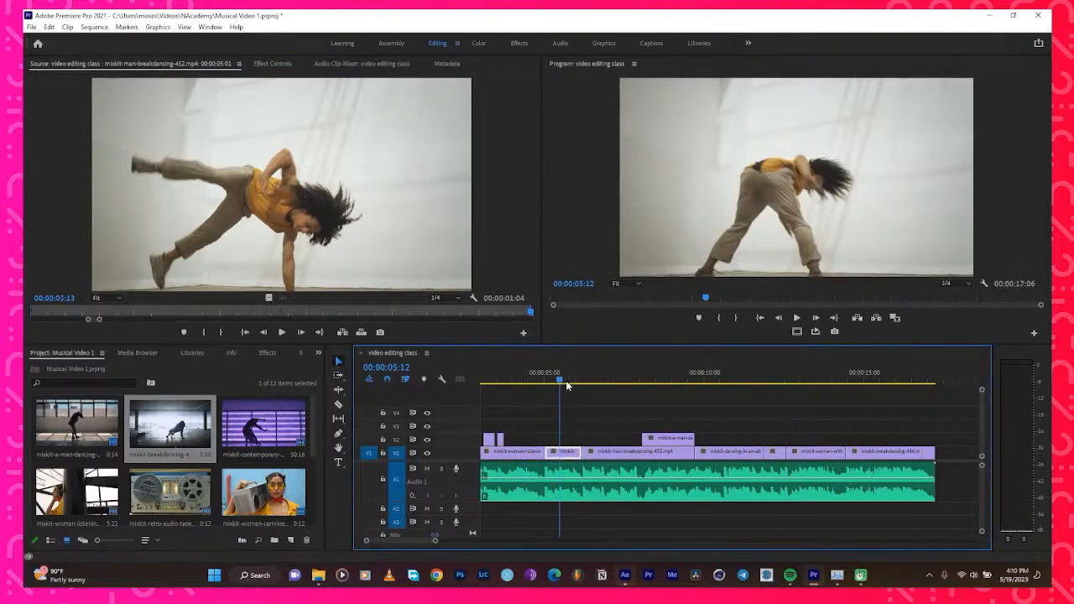
{"action": "double_click", "coordinate": [568, 451]}
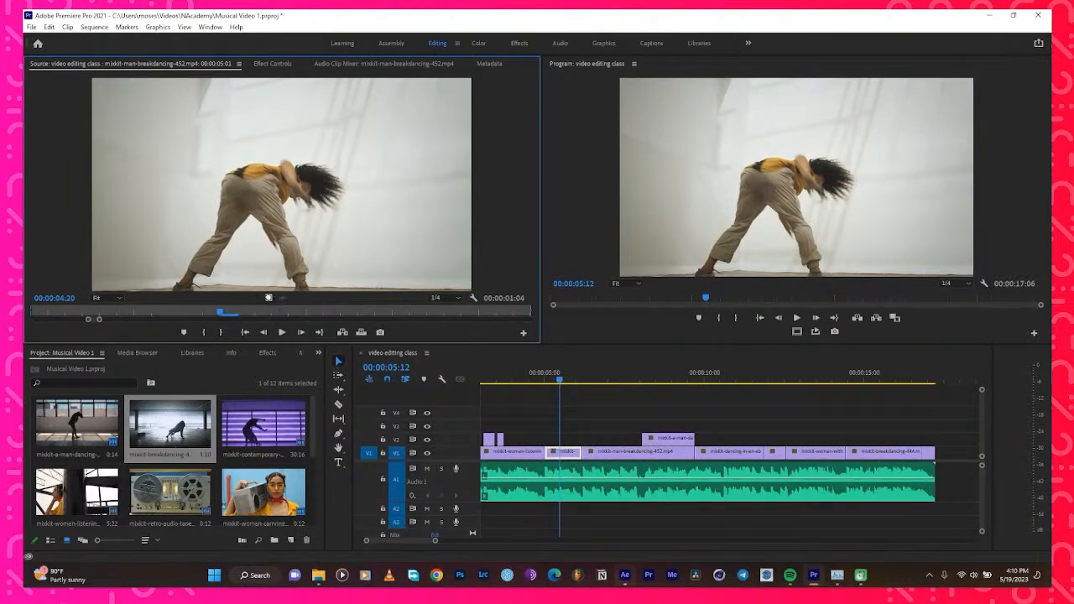
{"action": "left_click_drag", "start_coordinate": [385, 377], "coordinate": [587, 442]}
Play the sequence from the start to about 00:00:08:17 to check the repeated breakdance piece on V2
{"action": "left_click_drag", "start_coordinate": [563, 379], "coordinate": [359, 484]}
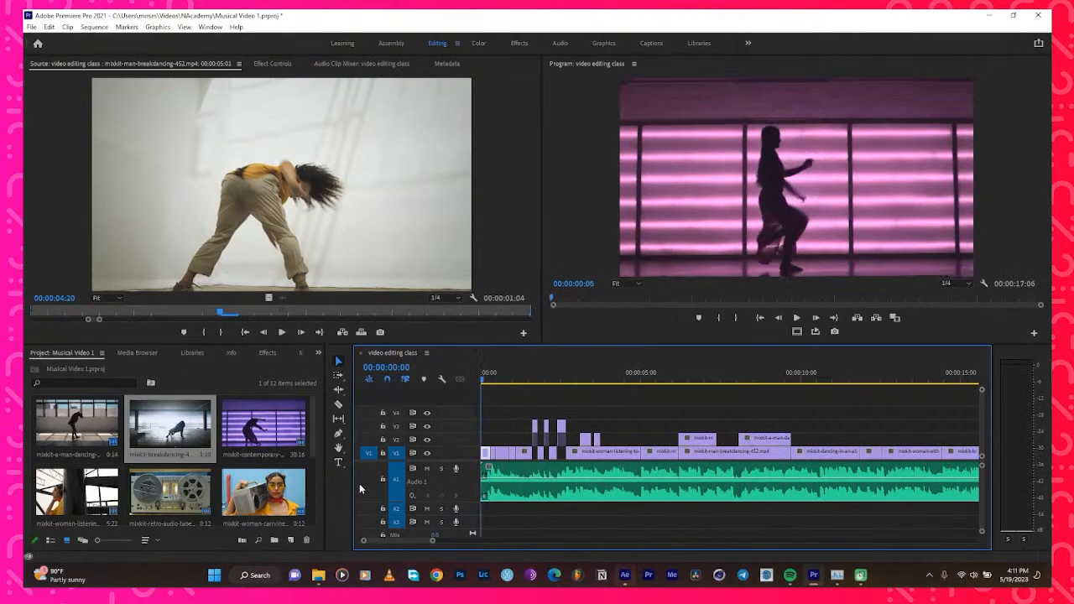
{"action": "key", "text": "space"}
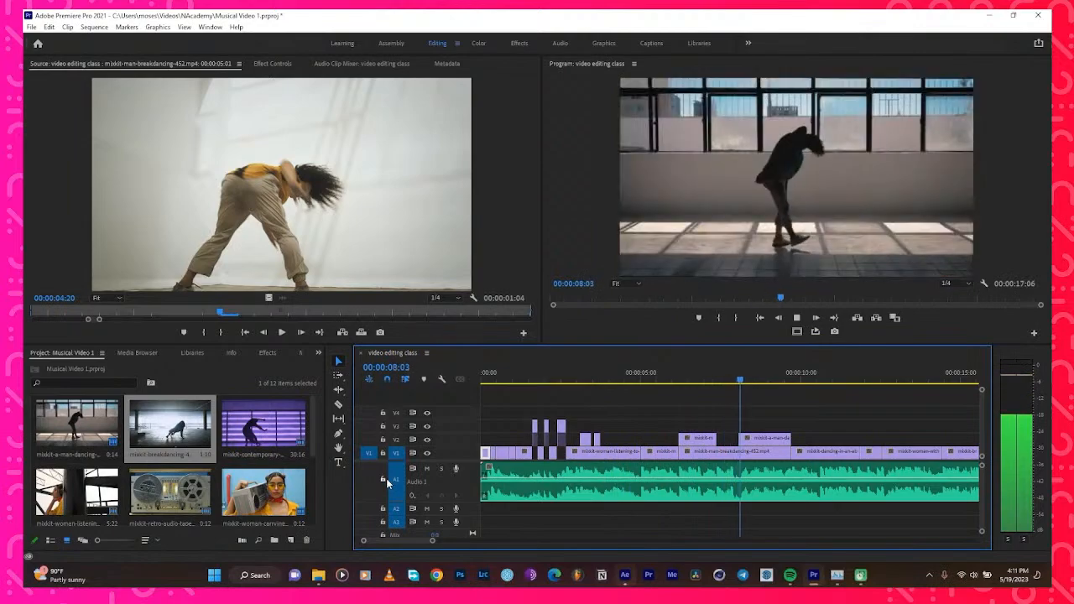
{"action": "left_click", "coordinate": [729, 453]}
{"action": "scroll", "coordinate": [729, 508], "scroll_direction": "down", "scroll_amount": 5}
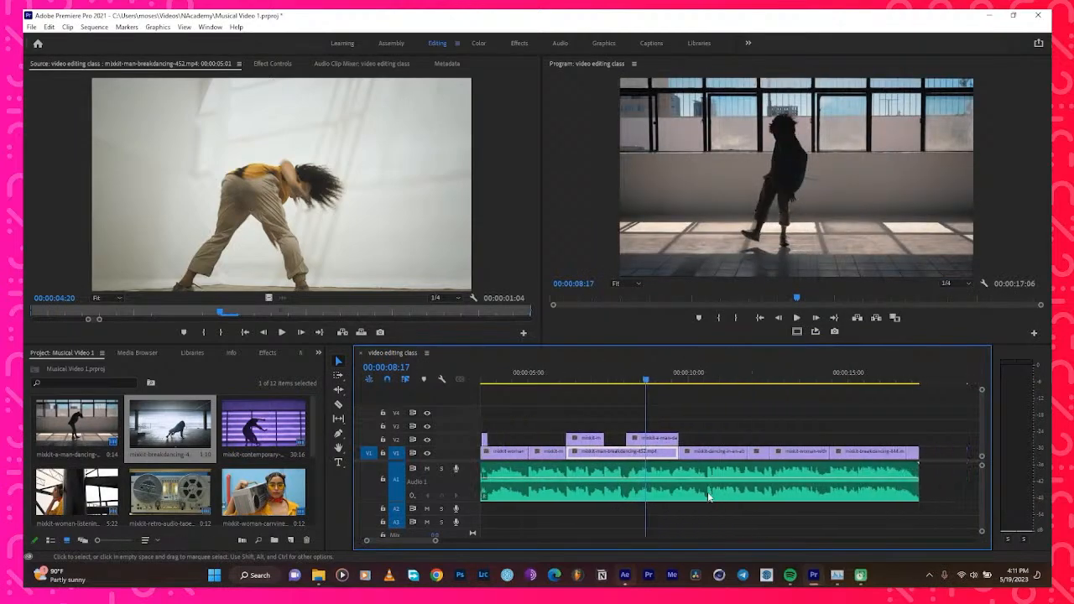
Replay the breakdance section to find the beat and split the second man-breakdancing-452 piece on V1 at 00:00:07:10
{"action": "left_click_drag", "start_coordinate": [648, 378], "coordinate": [554, 401]}
{"action": "key", "text": "space"}
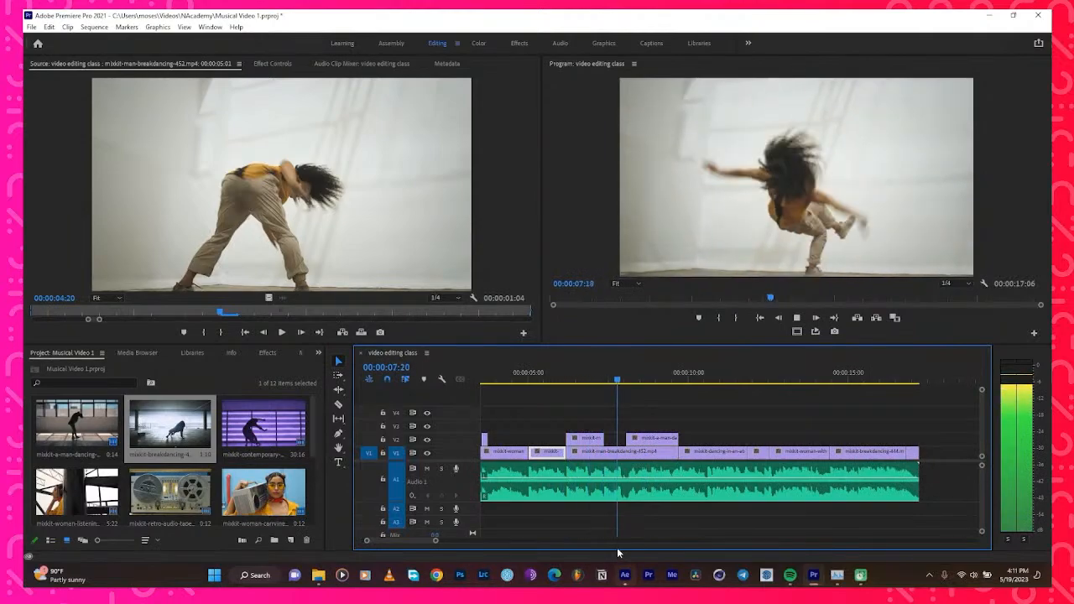
{"action": "key", "text": "space"}
{"action": "left_click_drag", "start_coordinate": [627, 380], "coordinate": [603, 380]}
{"action": "key", "text": "c"}
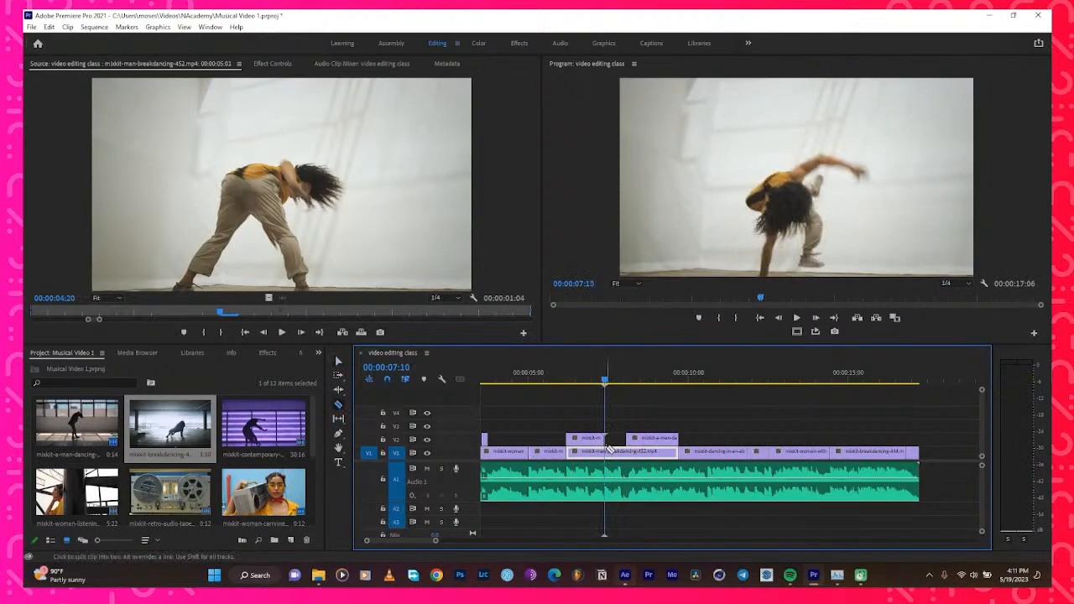
Play on to the next beat and split the remaining man-breakdancing-452 piece on V1 at 00:00:08:02, where the V2 clip starts
{"action": "scroll", "coordinate": [630, 447], "scroll_direction": "down", "scroll_amount": 2}
{"action": "key", "text": "space"}
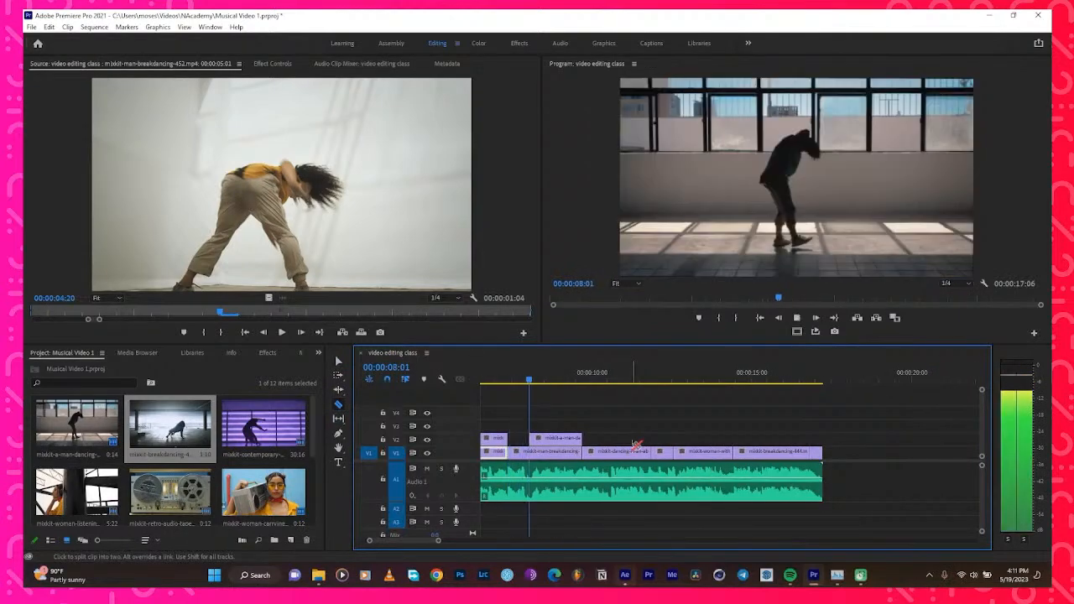
{"action": "key", "text": "space"}
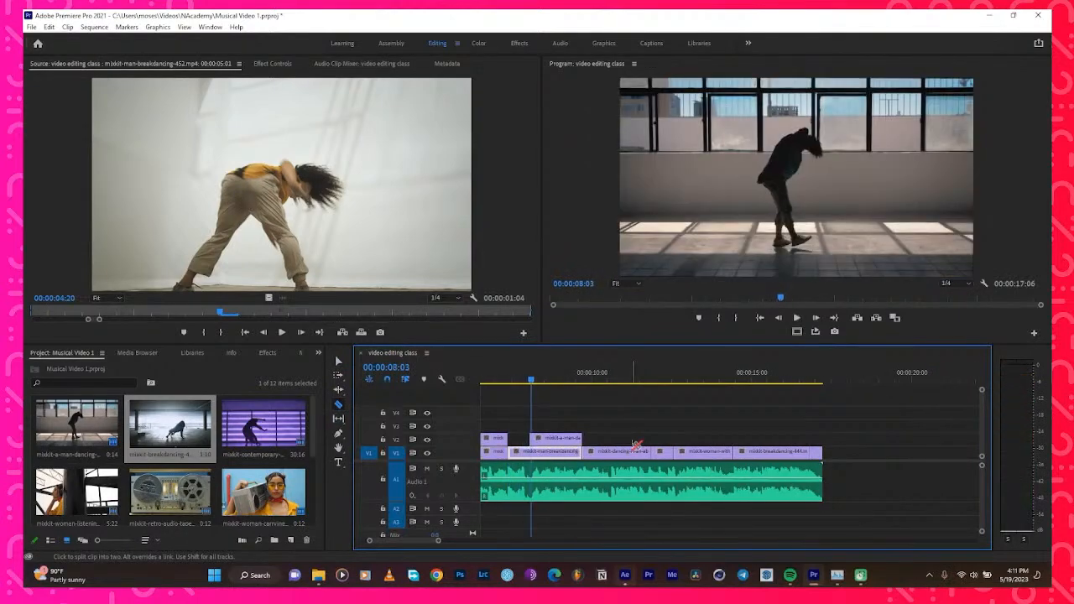
{"action": "left_click", "coordinate": [534, 454]}
{"action": "key", "text": "v"}
Lay a video-only copy of the short man-breakdancing-452 piece between the two new cuts on V3, starting at 00:00:08:02
{"action": "double_click", "coordinate": [520, 457]}
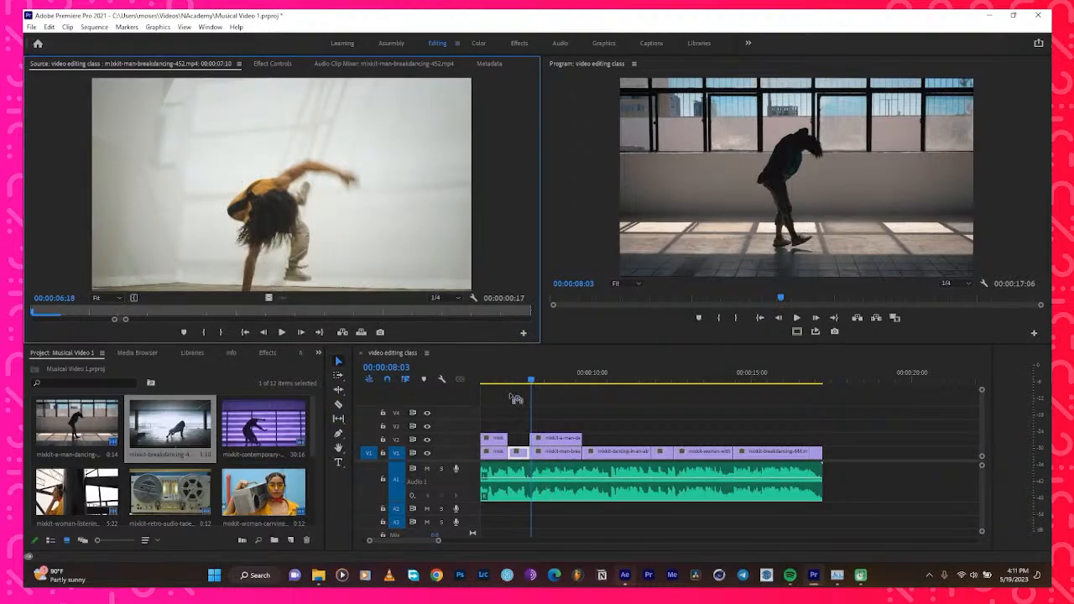
{"action": "left_click_drag", "start_coordinate": [515, 398], "coordinate": [543, 426]}
{"action": "key", "text": "equal"}
{"action": "key", "text": "equal"}
{"action": "key", "text": "equal"}
{"action": "key", "text": "equal"}
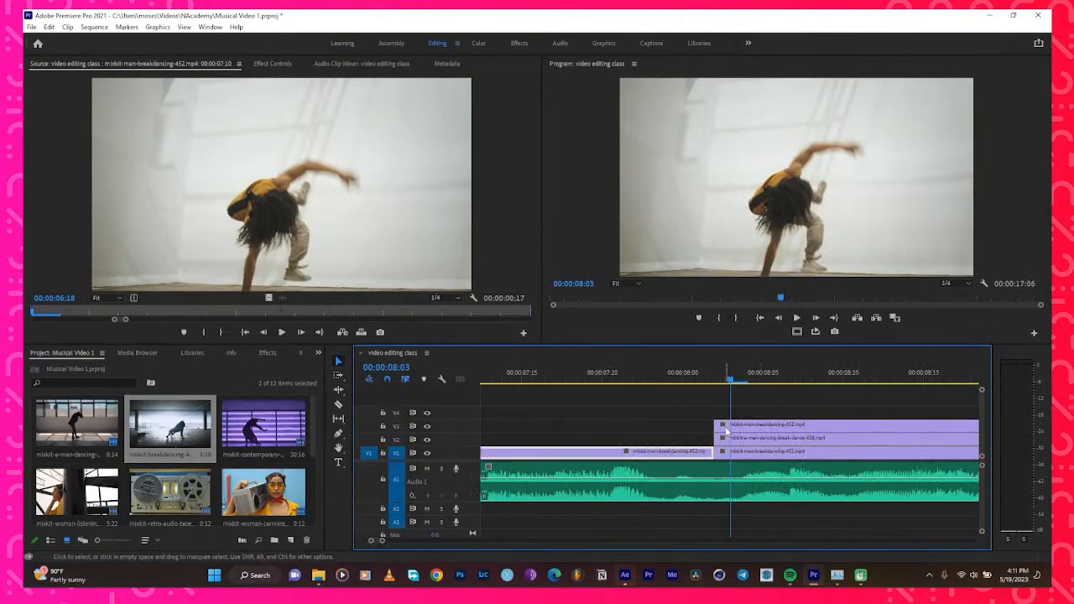
{"action": "left_click_drag", "start_coordinate": [737, 424], "coordinate": [739, 430]}
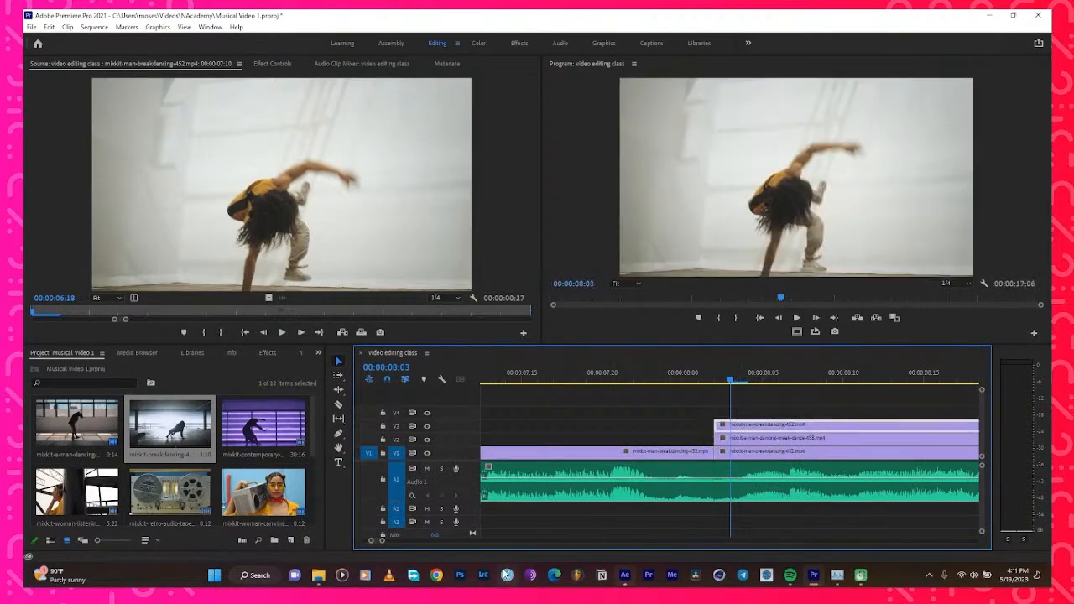
{"action": "left_click_drag", "start_coordinate": [384, 541], "coordinate": [587, 544]}
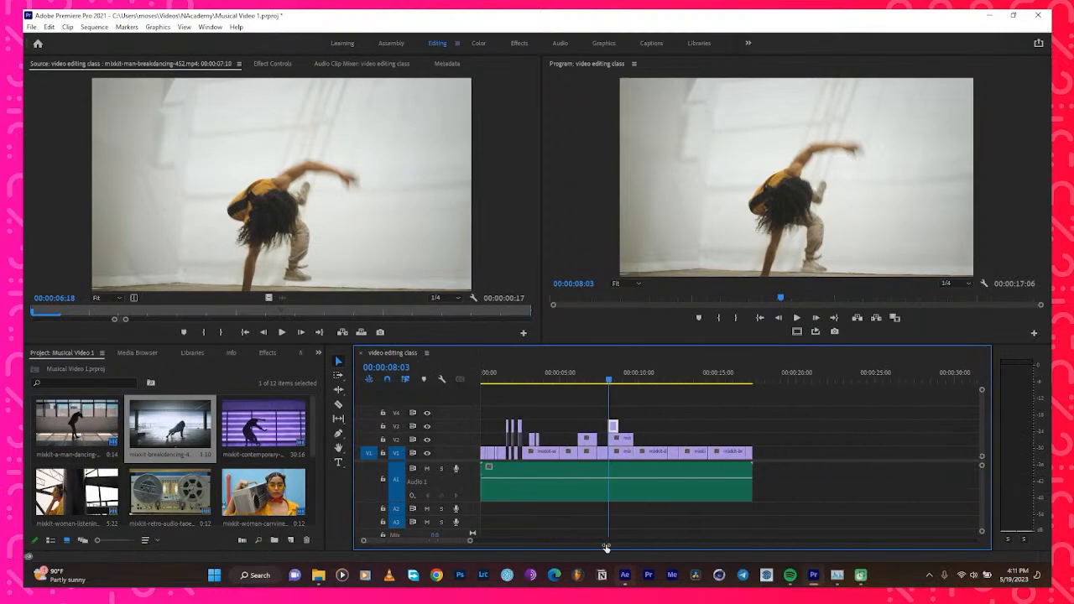
Play through the repeated move up to 00:00:08:21 and lay a second copy of the short piece on V3 directly after the first
{"action": "left_click_drag", "start_coordinate": [598, 381], "coordinate": [359, 436]}
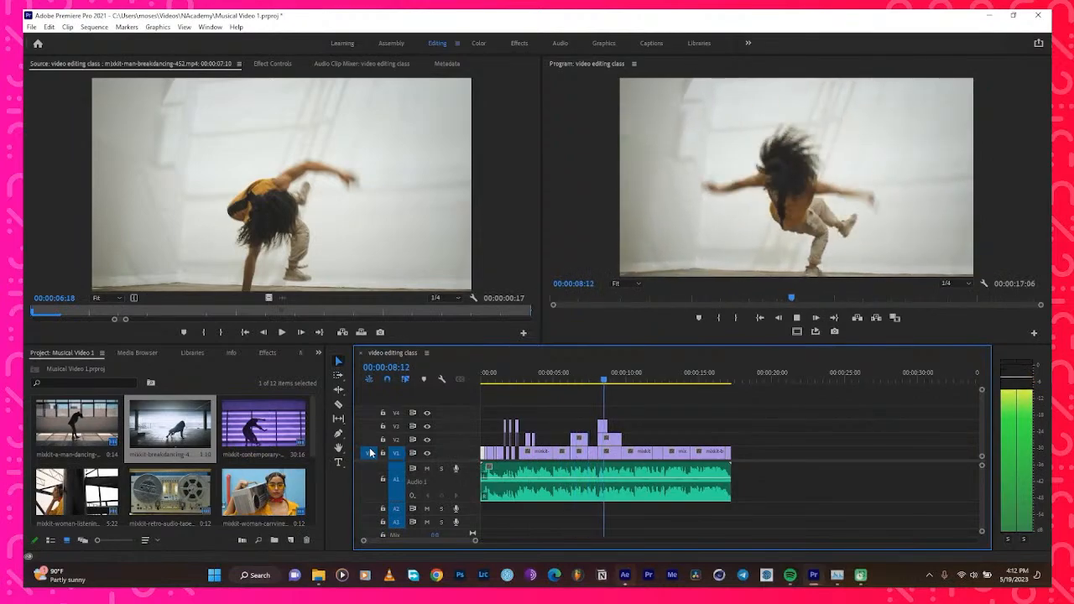
{"action": "key", "text": "space"}
{"action": "left_click_drag", "start_coordinate": [625, 374], "coordinate": [582, 382]}
{"action": "key", "text": "space"}
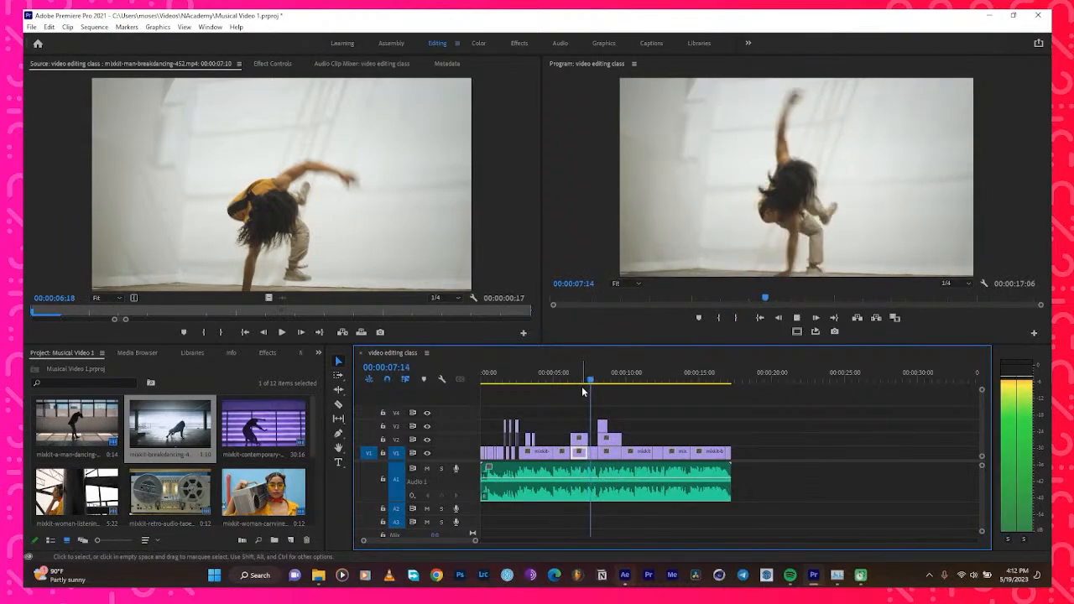
{"action": "key", "text": "space"}
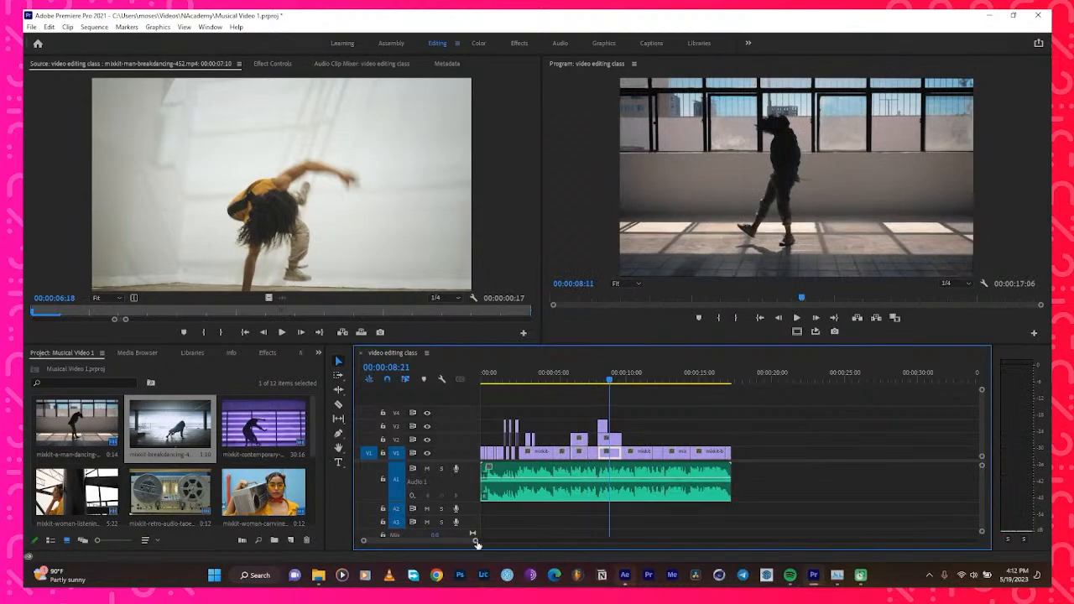
{"action": "left_click_drag", "start_coordinate": [476, 541], "coordinate": [439, 539]}
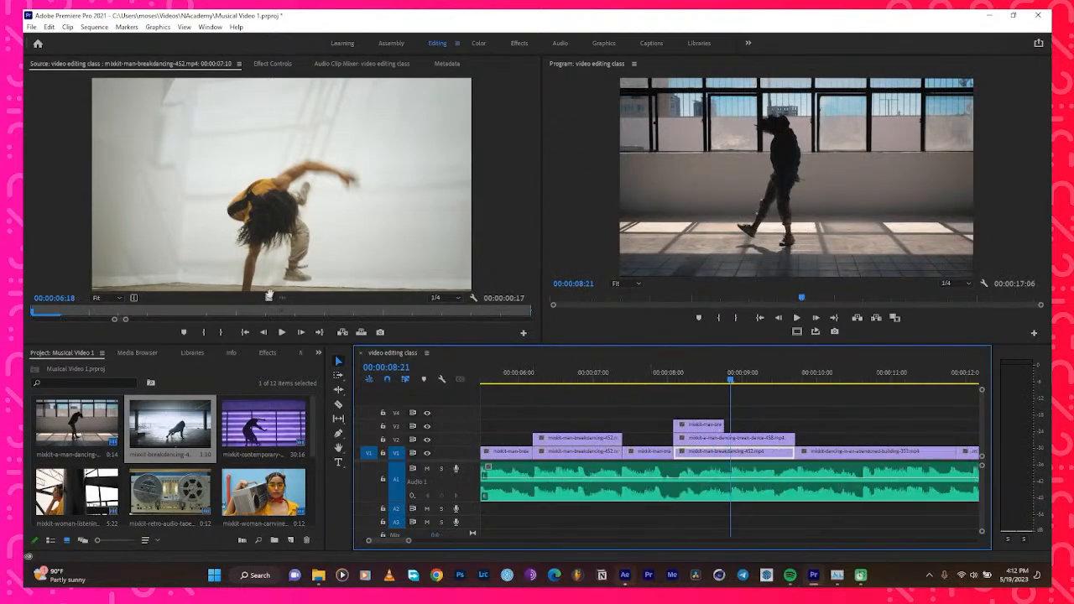
{"action": "left_click_drag", "start_coordinate": [270, 297], "coordinate": [731, 435]}
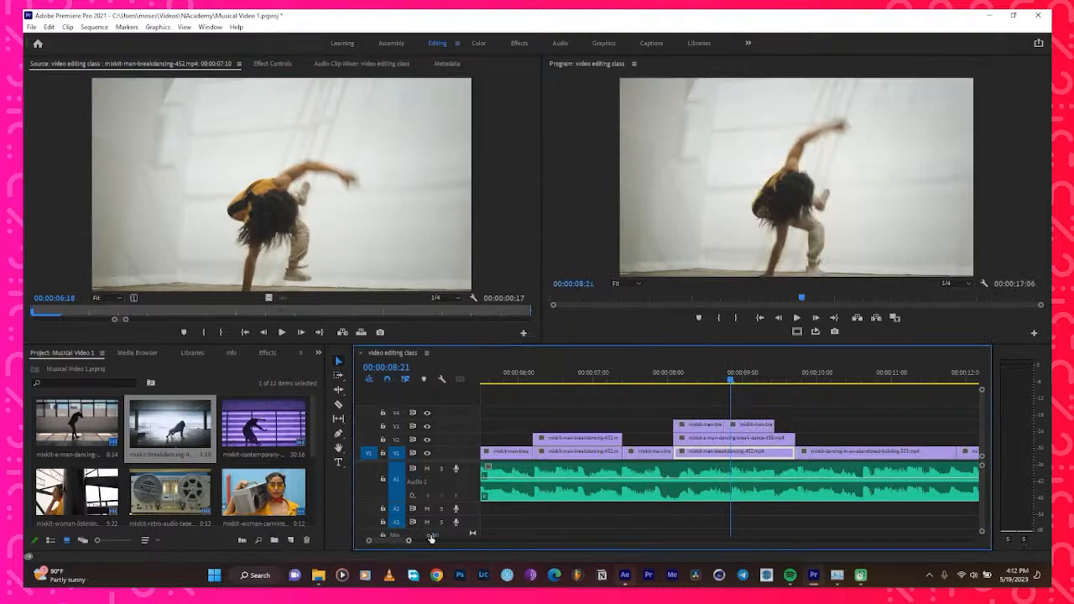
Play the sequence from the start to about 00:00:09:18 to check the two repeated pieces on V3
{"action": "left_click_drag", "start_coordinate": [409, 540], "coordinate": [490, 542]}
{"action": "left_click_drag", "start_coordinate": [582, 382], "coordinate": [33, 565]}
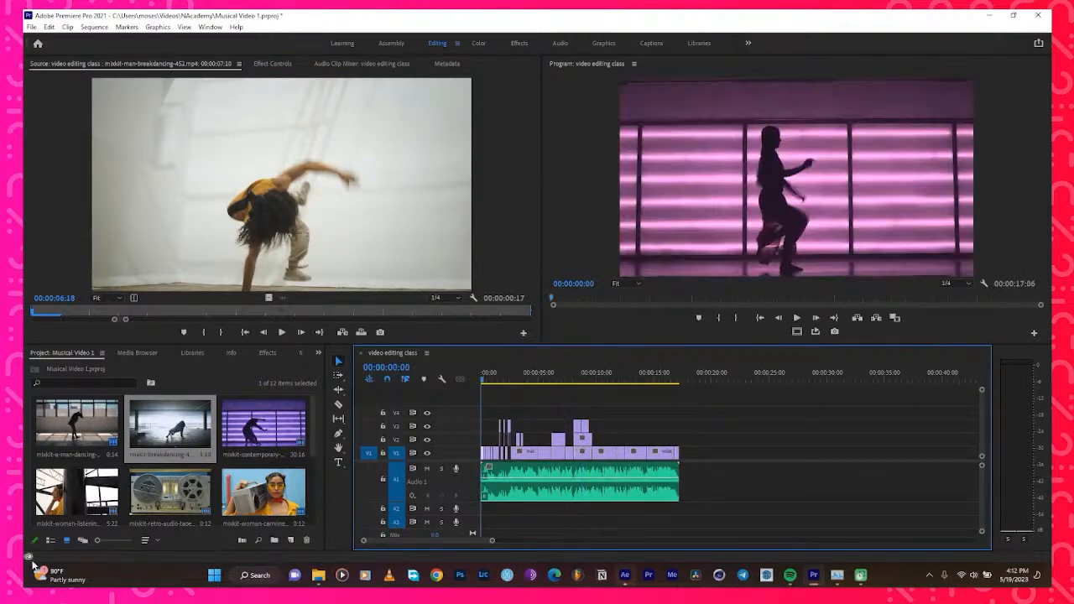
{"action": "key", "text": "space"}
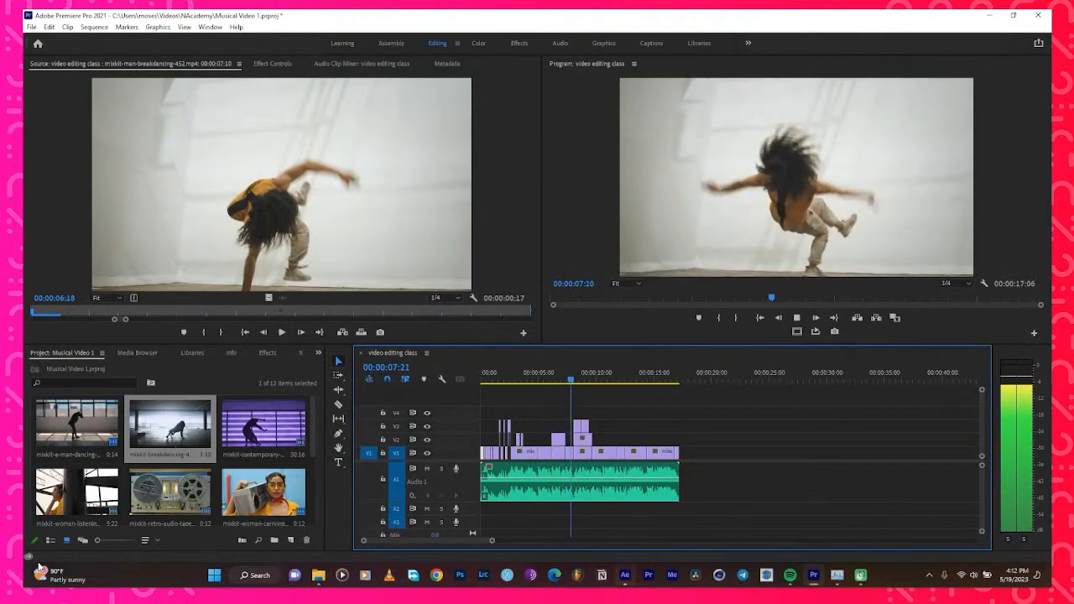
{"action": "key", "text": "space"}
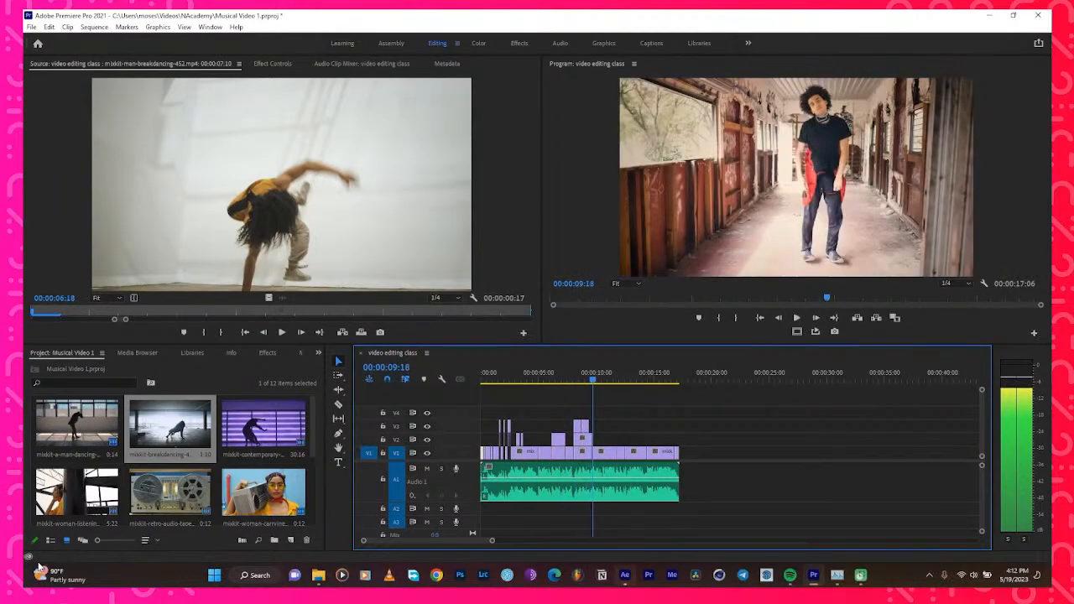
Replay the sequence from near its start and delete the man-breakdancing-452 copy on V2 at 00:00:06:05
{"action": "left_click_drag", "start_coordinate": [593, 382], "coordinate": [486, 384]}
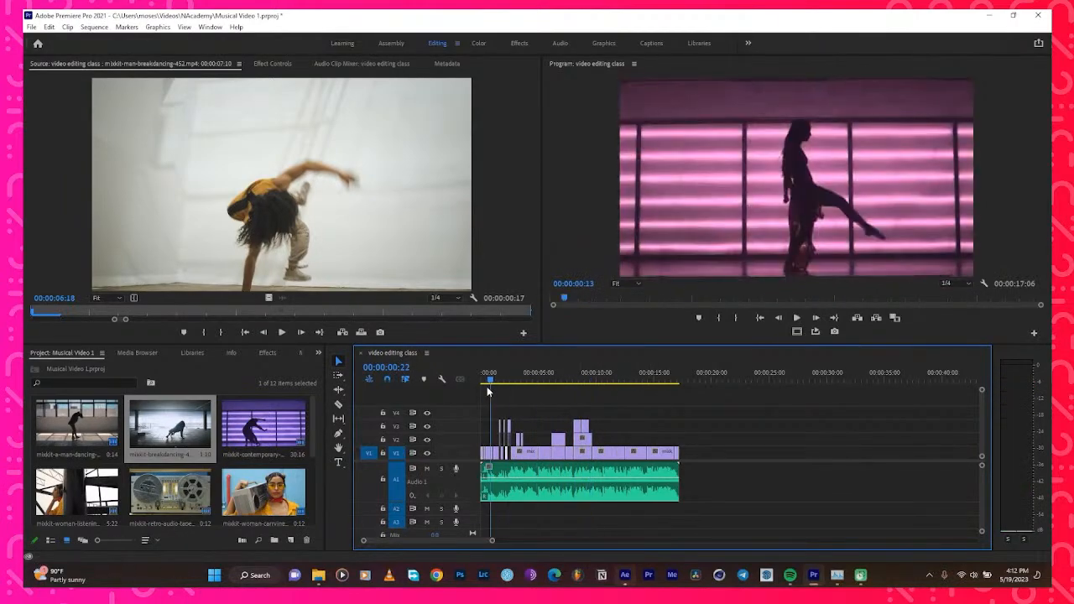
{"action": "key", "text": "space"}
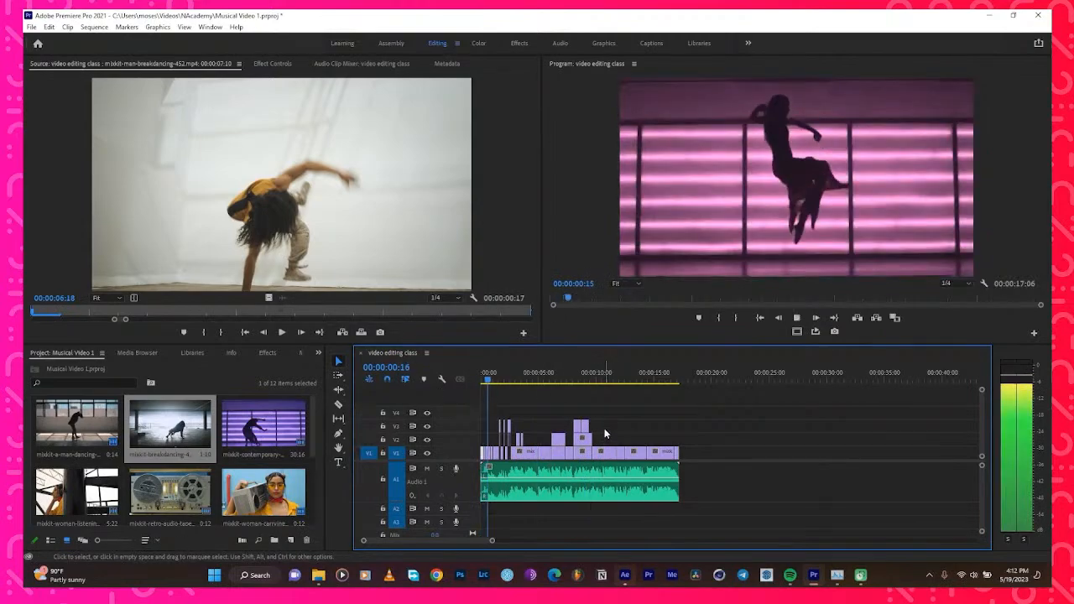
{"action": "key", "text": "="}
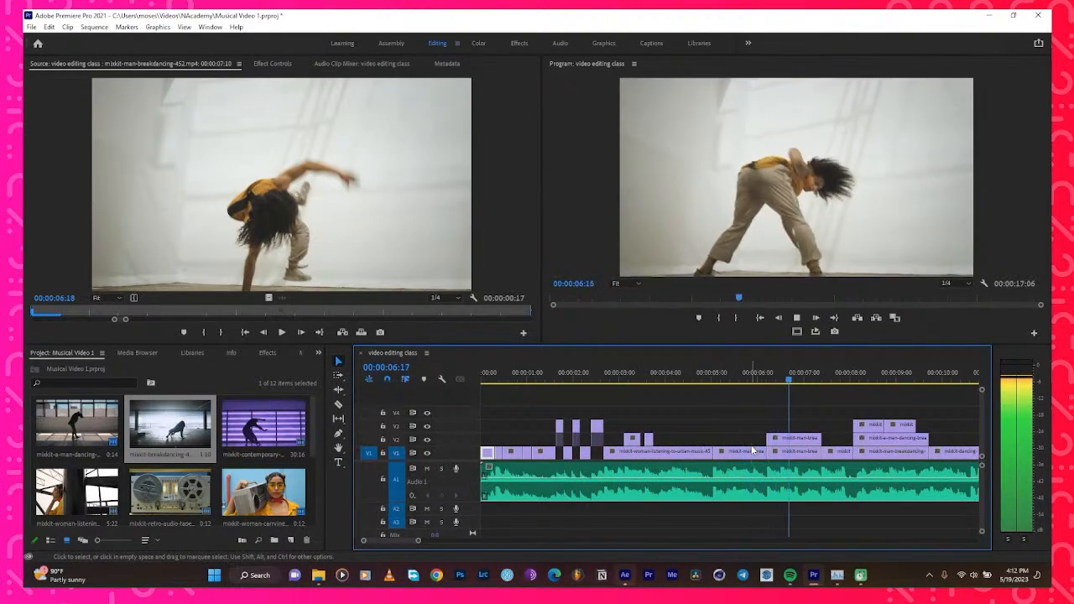
{"action": "key", "text": "space"}
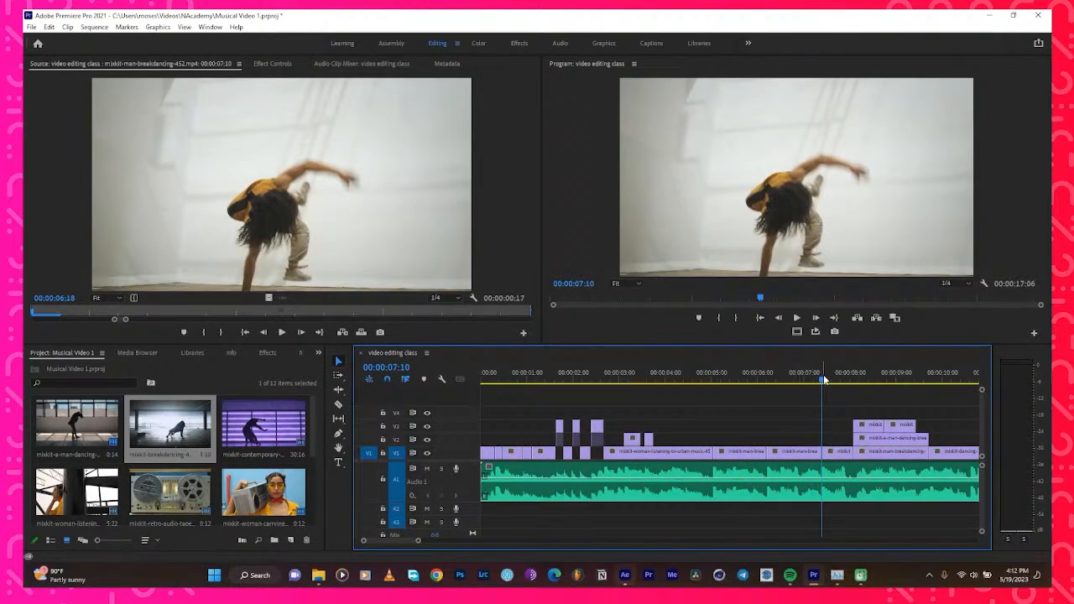
Play from the start to about 00:00:12:03 to review the edit without the V2 breakdance copy
{"action": "left_click_drag", "start_coordinate": [823, 380], "coordinate": [211, 455]}
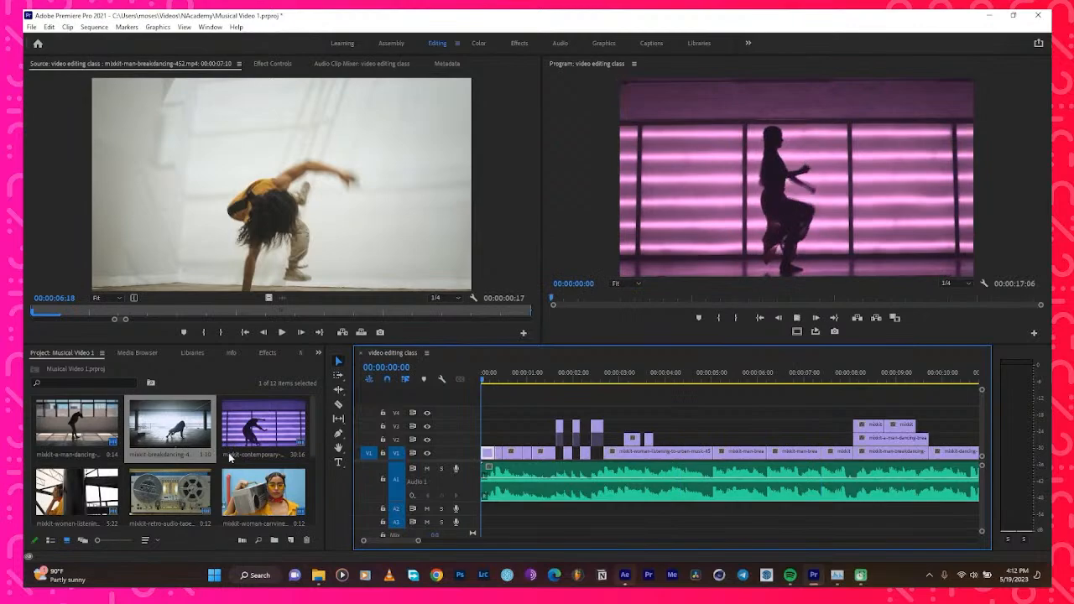
{"action": "key", "text": "space"}
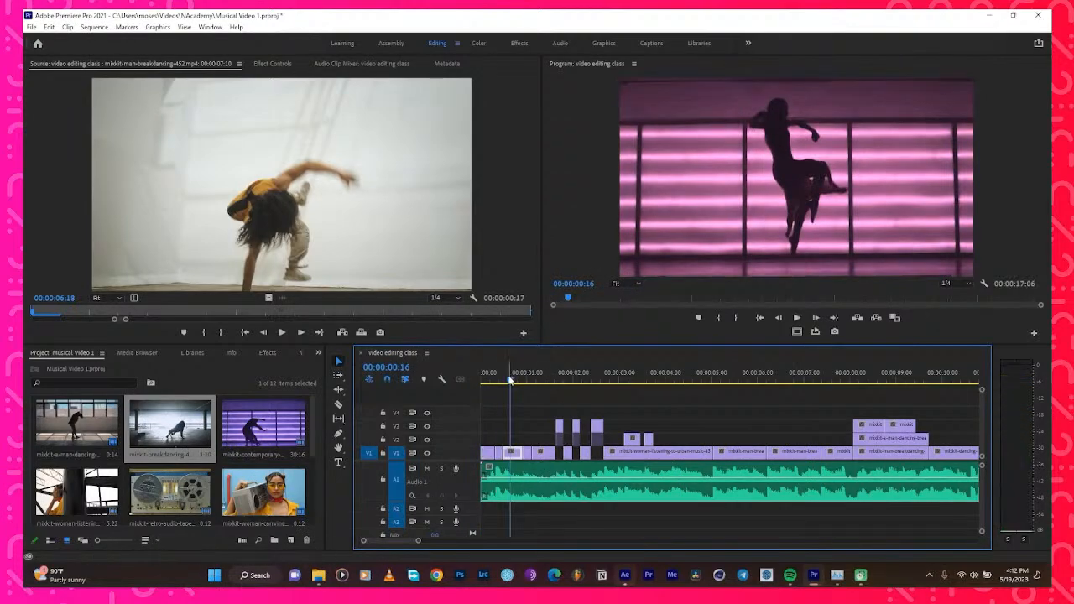
{"action": "left_click_drag", "start_coordinate": [509, 380], "coordinate": [389, 395]}
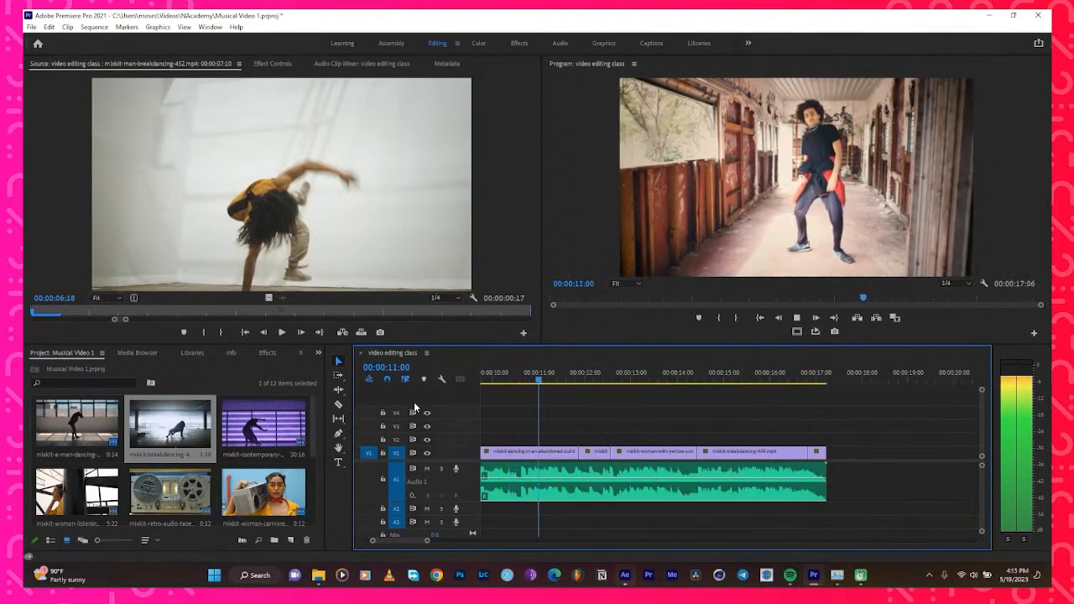
{"action": "key", "text": "space"}
Extend the end of the a-man-dancing-break-dance clip on V2 to 00:00:10:05
{"action": "scroll", "coordinate": [664, 377], "scroll_direction": "left", "scroll_amount": 5}
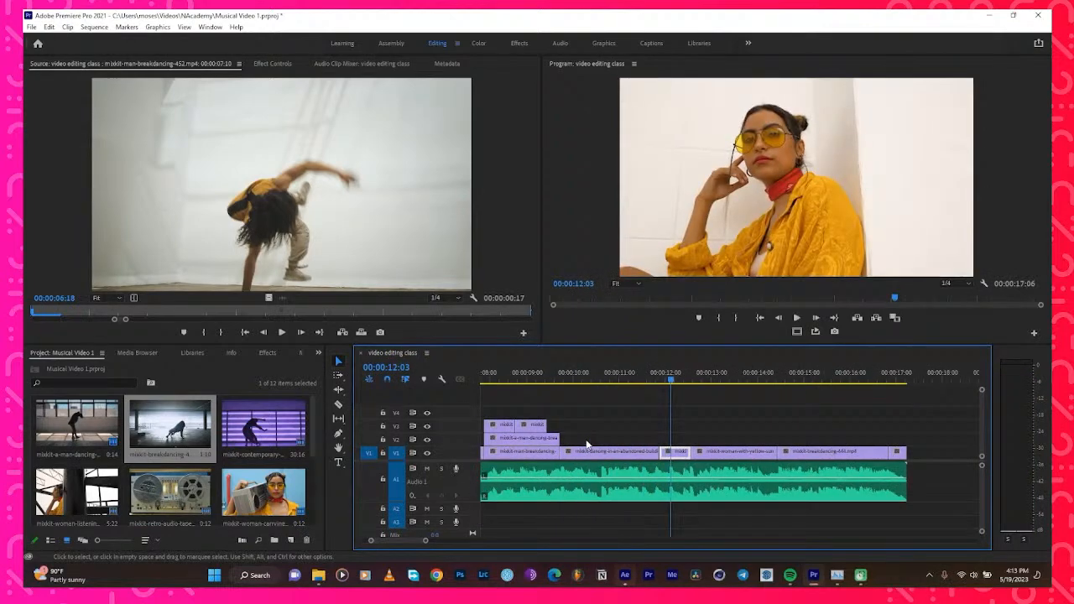
{"action": "left_click", "coordinate": [641, 378]}
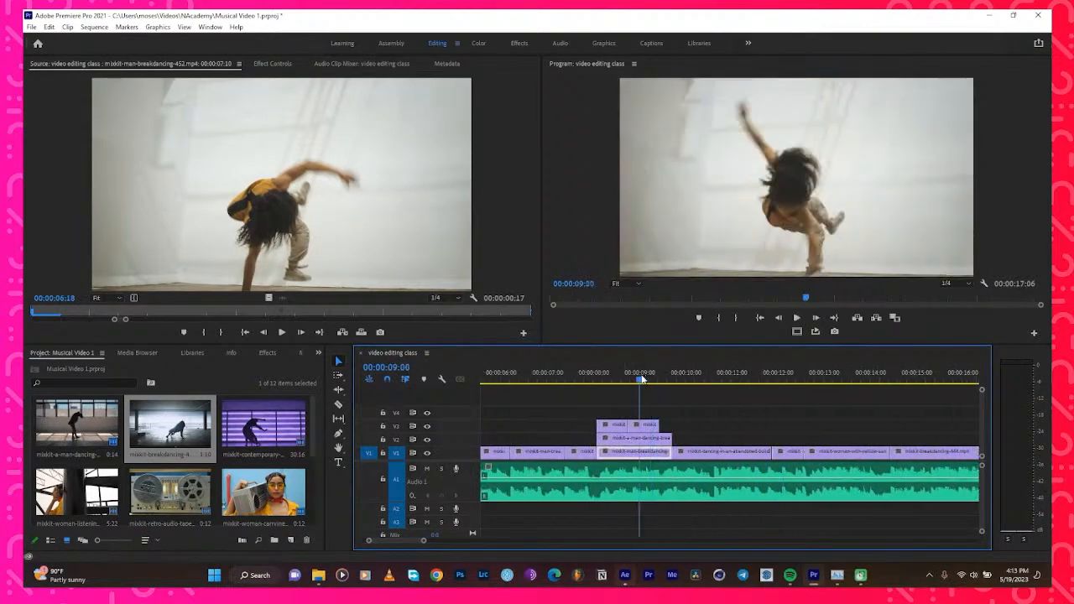
{"action": "left_click_drag", "start_coordinate": [653, 386], "coordinate": [666, 389]}
{"action": "left_click_drag", "start_coordinate": [669, 388], "coordinate": [696, 393]}
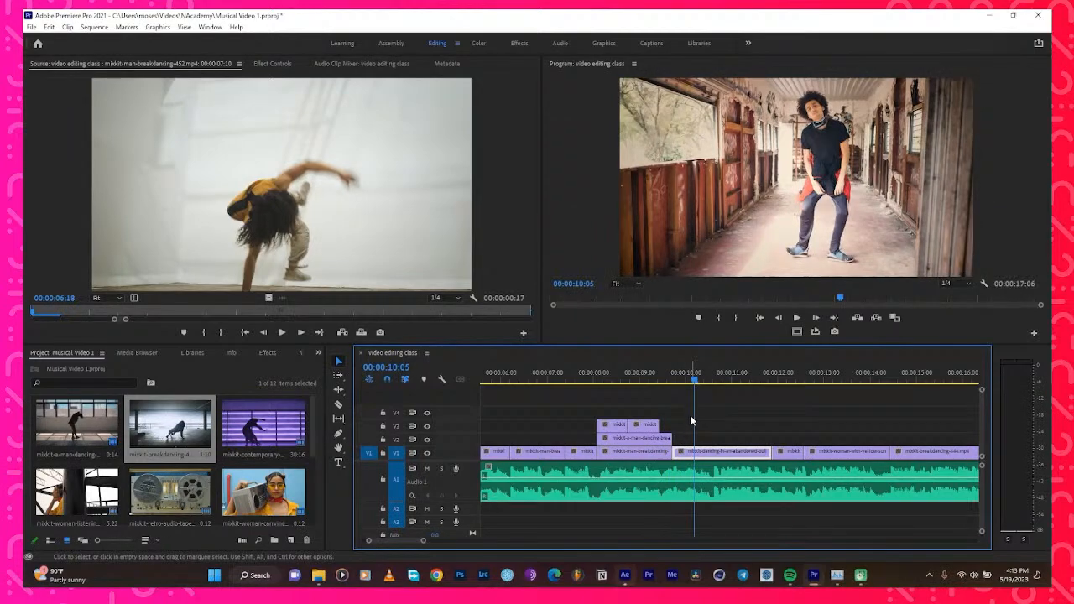
{"action": "left_click_drag", "start_coordinate": [669, 439], "coordinate": [694, 438]}
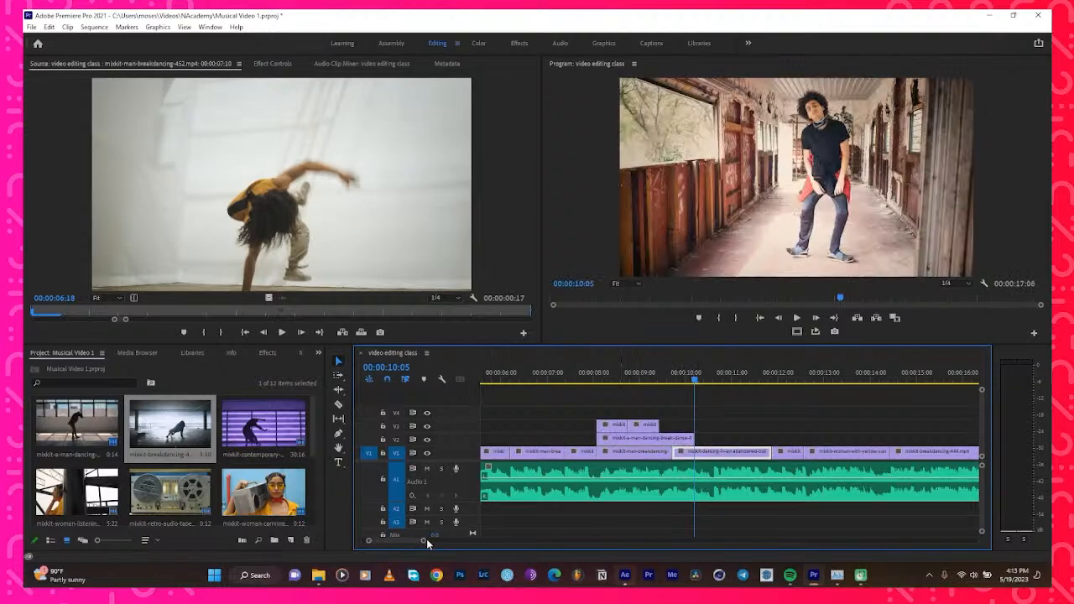
{"action": "left_click_drag", "start_coordinate": [423, 543], "coordinate": [470, 545]}
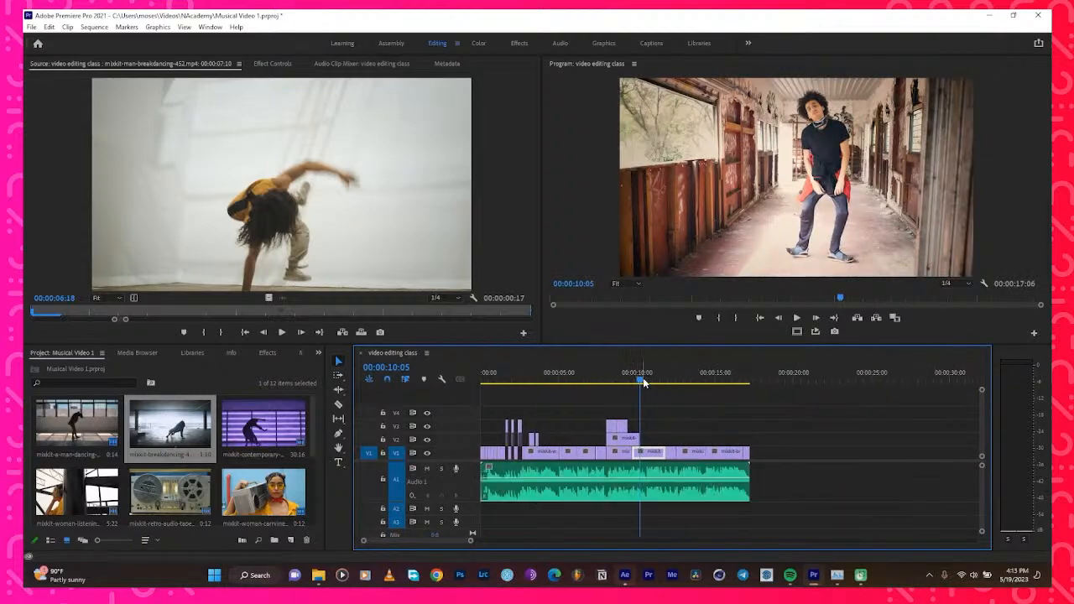
Play the sequence from the start to about 00:00:12:03 to check the edit with the extended V2 clip
{"action": "left_click_drag", "start_coordinate": [642, 376], "coordinate": [432, 428]}
{"action": "key", "text": "space"}
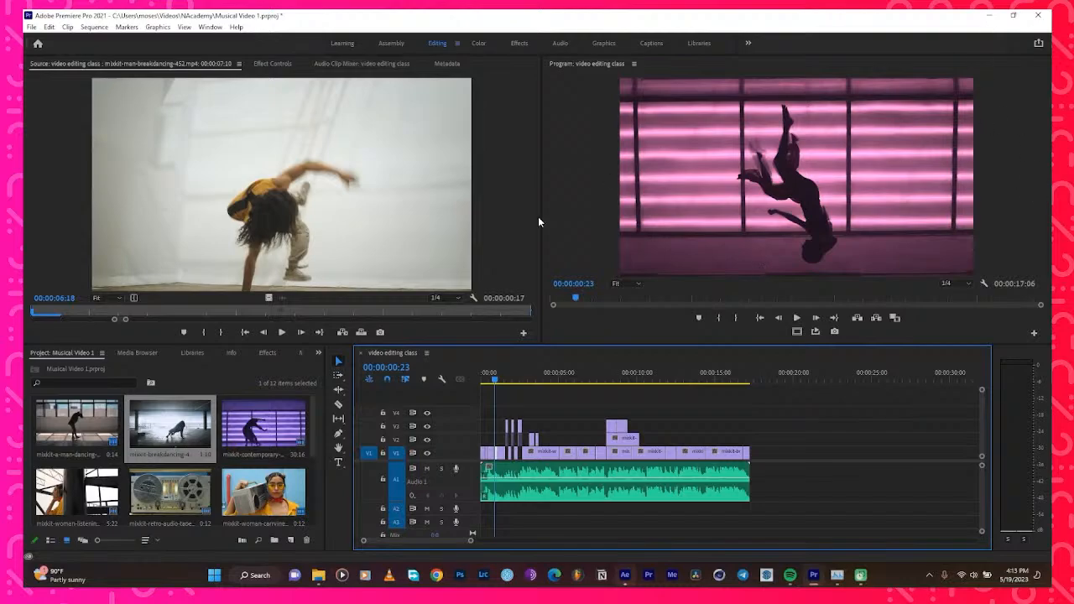
{"action": "key", "text": "space"}
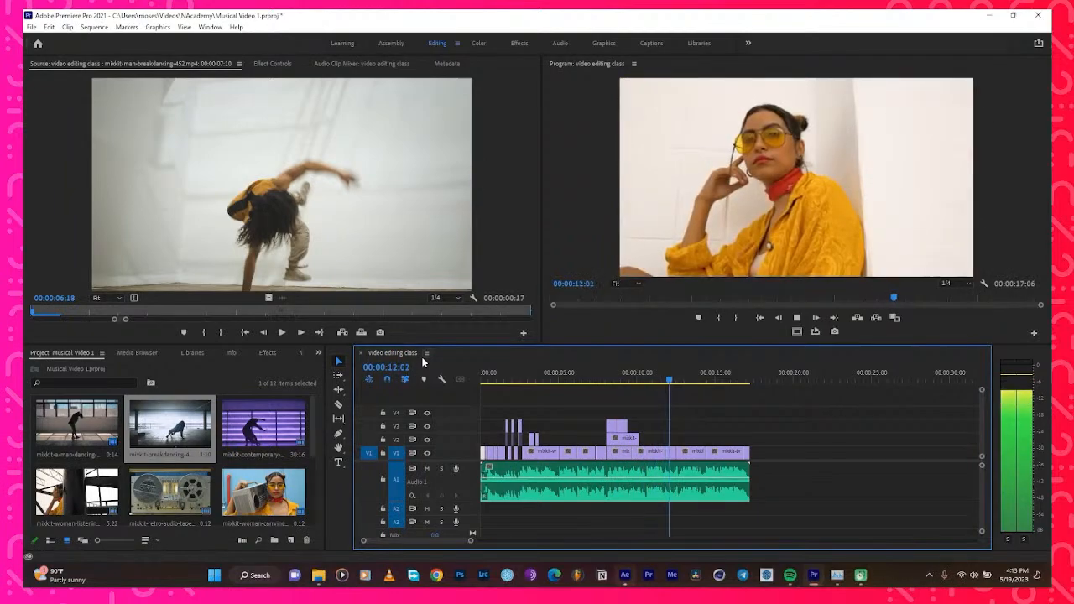
{"action": "key", "text": "space"}
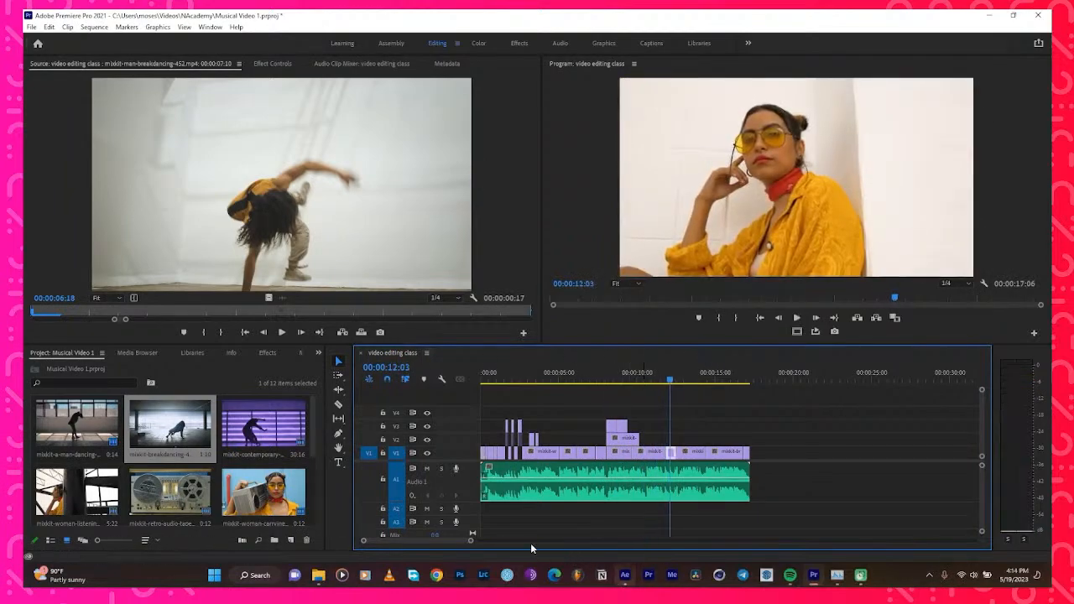
Replay the stretch from just before 00:00:09:00 to about 00:00:12:00 several times to find the beats in the abandoned-building dance clip
{"action": "left_click_drag", "start_coordinate": [471, 540], "coordinate": [417, 541]}
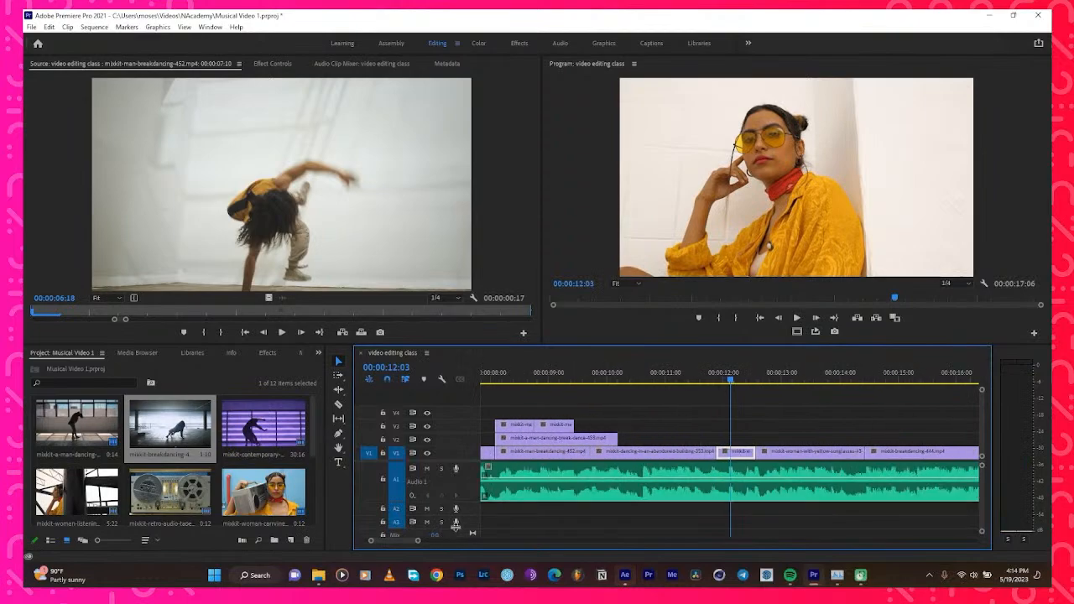
{"action": "left_click", "coordinate": [534, 373]}
{"action": "key", "text": "space"}
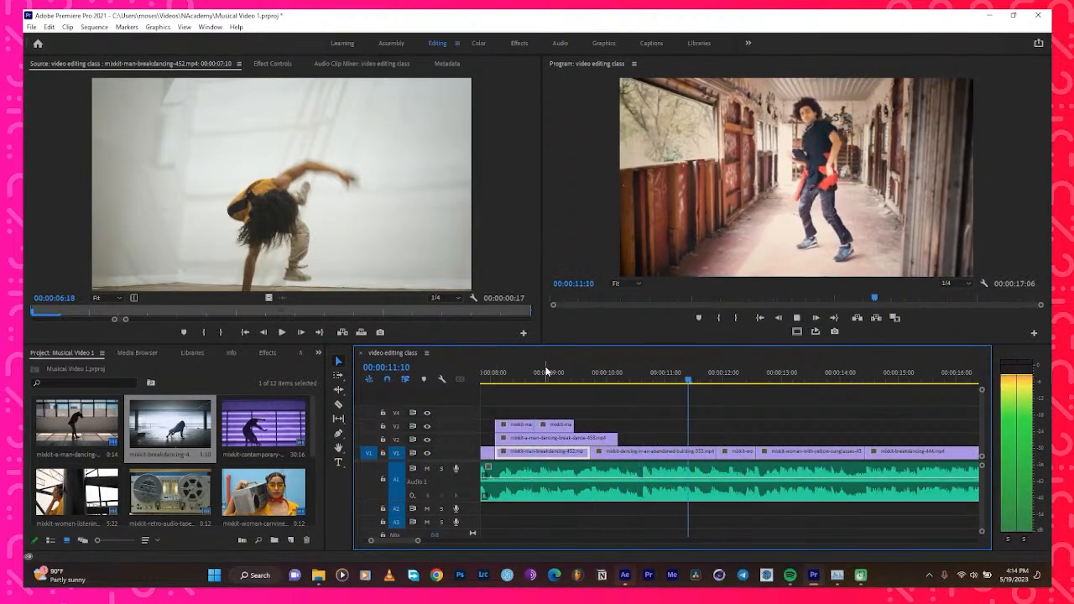
{"action": "key", "text": "space"}
{"action": "left_click", "coordinate": [614, 374]}
{"action": "key", "text": "space"}
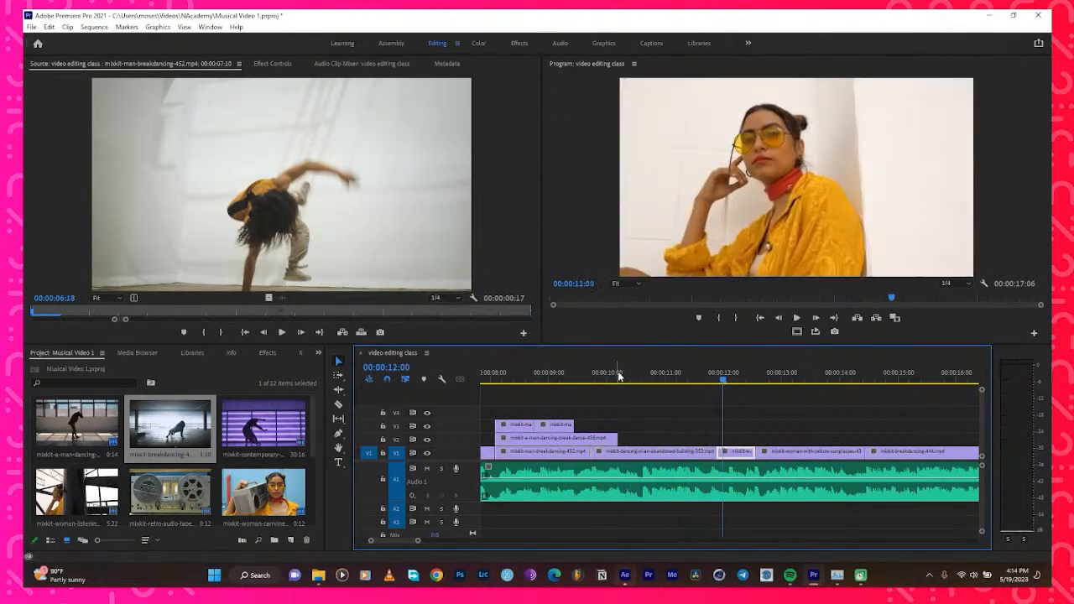
{"action": "left_click", "coordinate": [619, 374]}
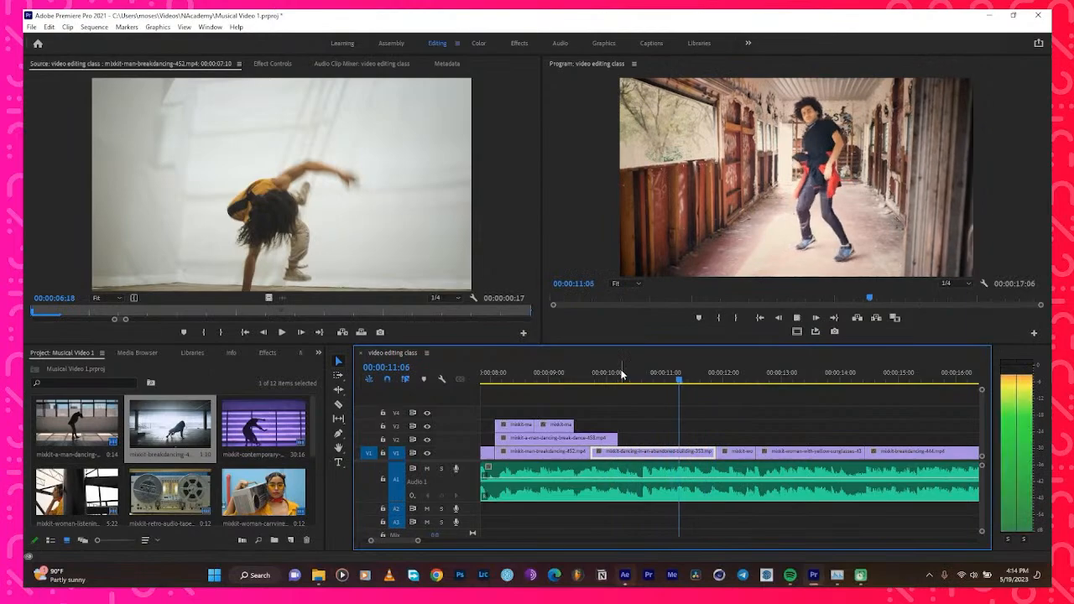
{"action": "key", "text": "space"}
Locate the beat in the audio waveform and split the dancing-in-an-abandoned-building clip on V1 at 00:00:11:05
{"action": "left_click_drag", "start_coordinate": [718, 377], "coordinate": [637, 393]}
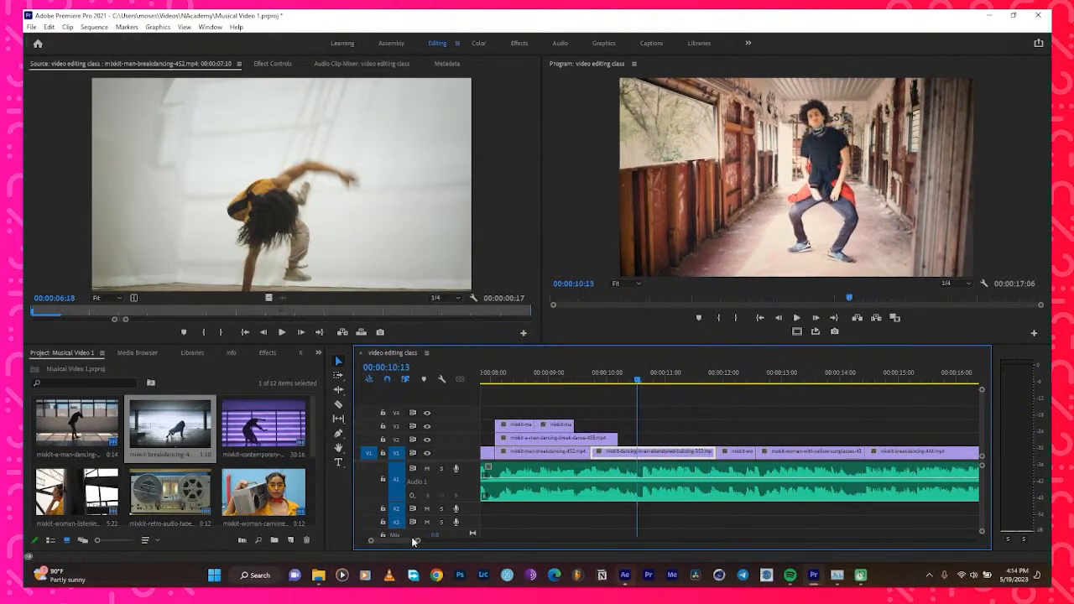
{"action": "left_click_drag", "start_coordinate": [415, 540], "coordinate": [402, 540]}
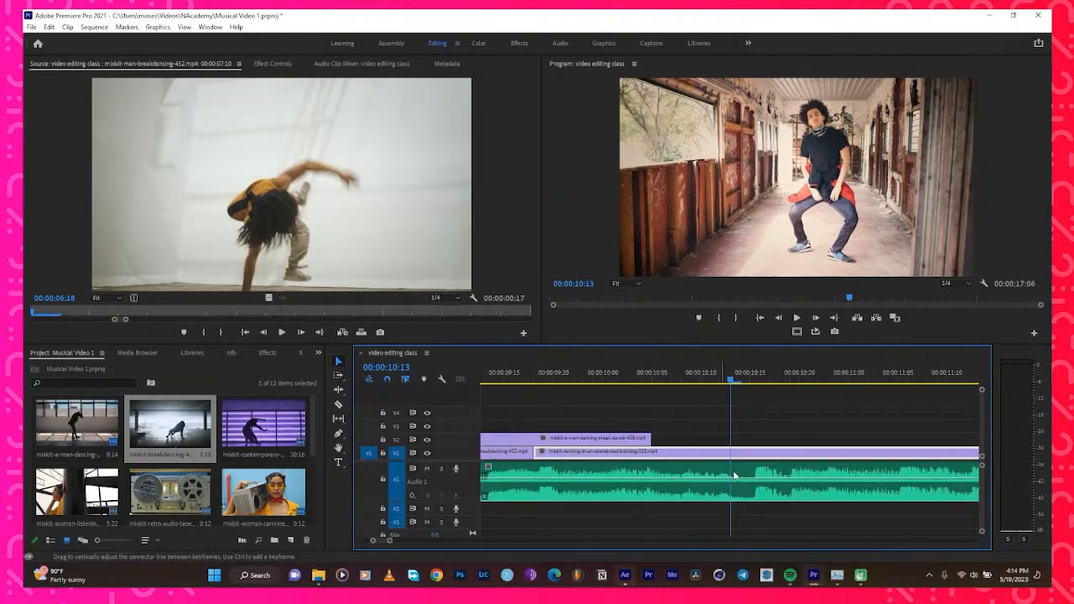
{"action": "scroll", "coordinate": [738, 473], "scroll_direction": "down", "scroll_amount": 6}
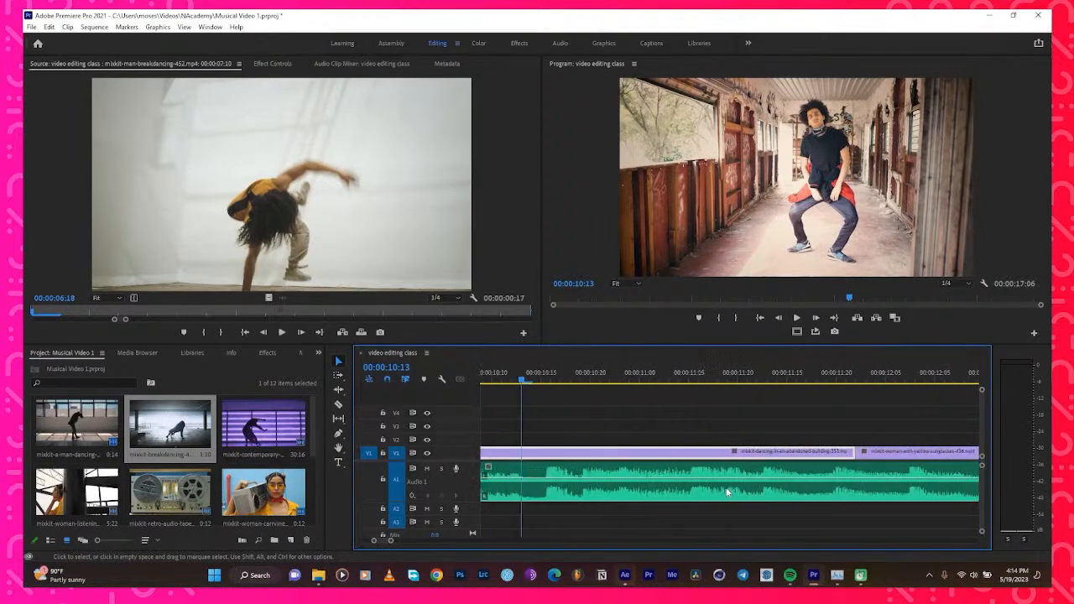
{"action": "key", "text": "space"}
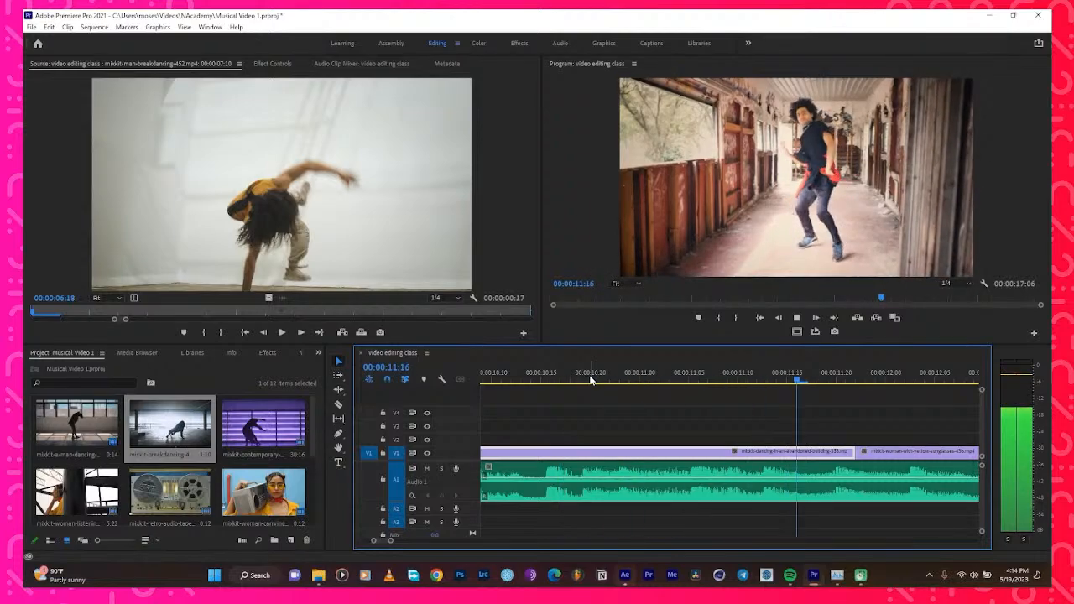
{"action": "key", "text": "space"}
{"action": "left_click_drag", "start_coordinate": [772, 397], "coordinate": [689, 404]}
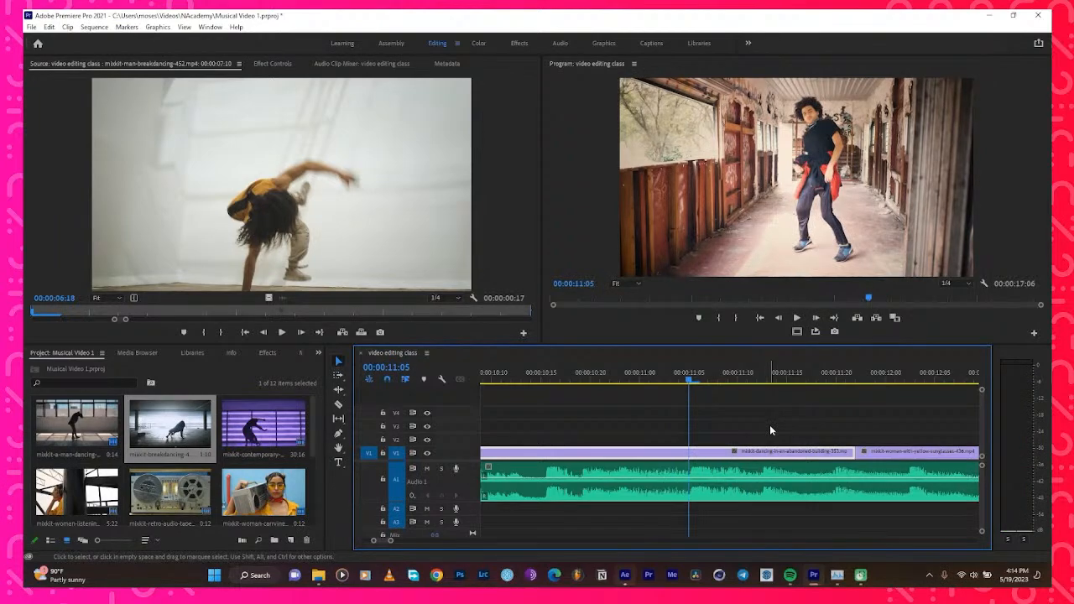
{"action": "key", "text": "c"}
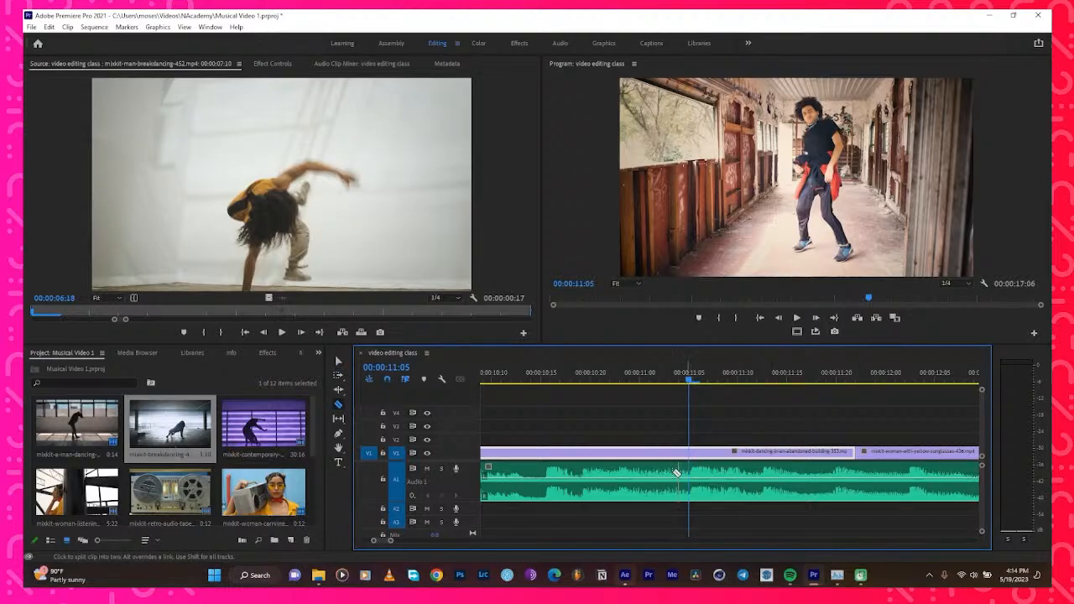
{"action": "left_click", "coordinate": [691, 452]}
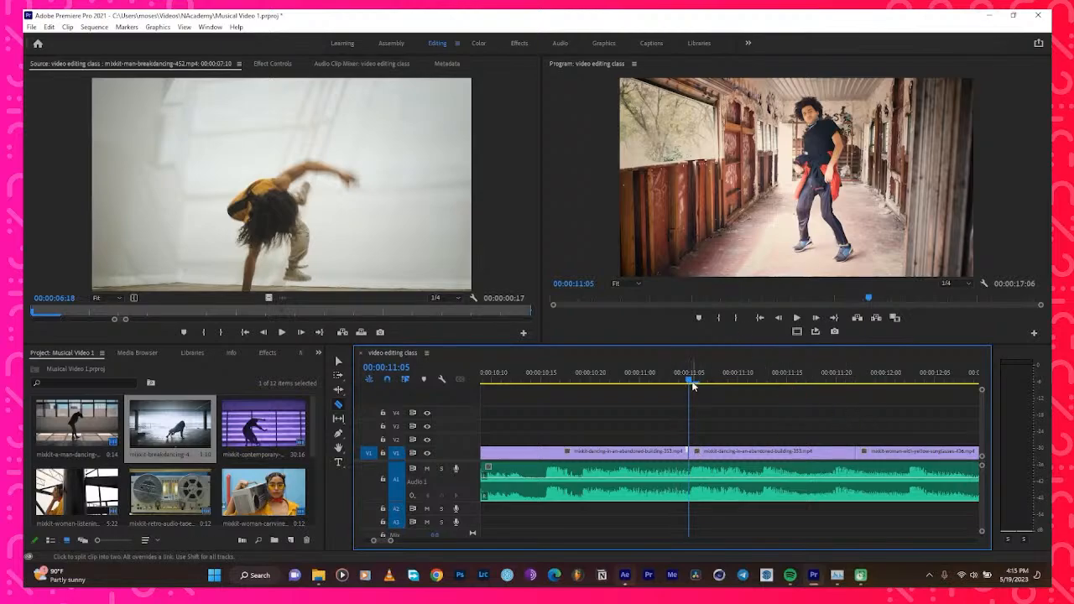
Split the abandoned-building clip on V1 at every frame from 00:00:11:06 to 00:00:11:11 to make one-frame pieces
{"action": "key", "text": "Right"}
{"action": "left_click", "coordinate": [699, 454]}
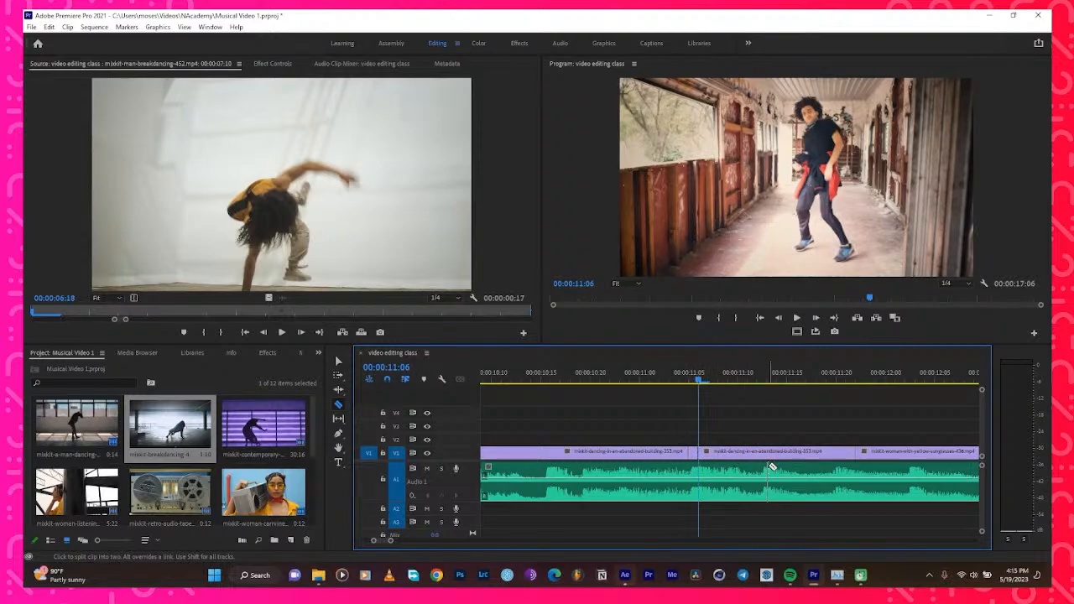
{"action": "key", "text": "Right"}
{"action": "left_click", "coordinate": [709, 454]}
{"action": "key", "text": "Right"}
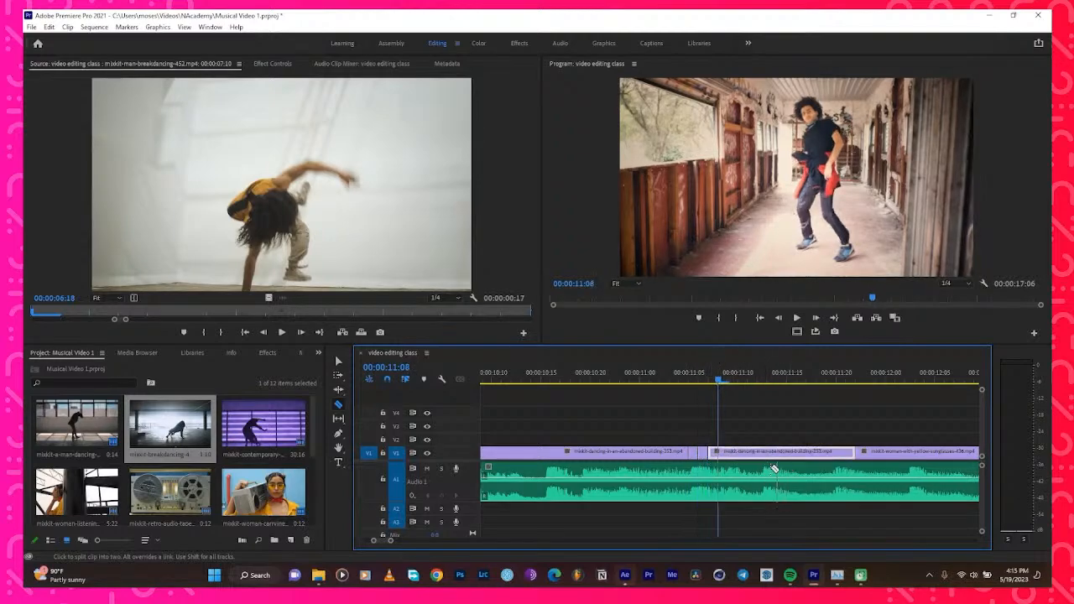
{"action": "key", "text": "Right"}
{"action": "key", "text": "Right"}
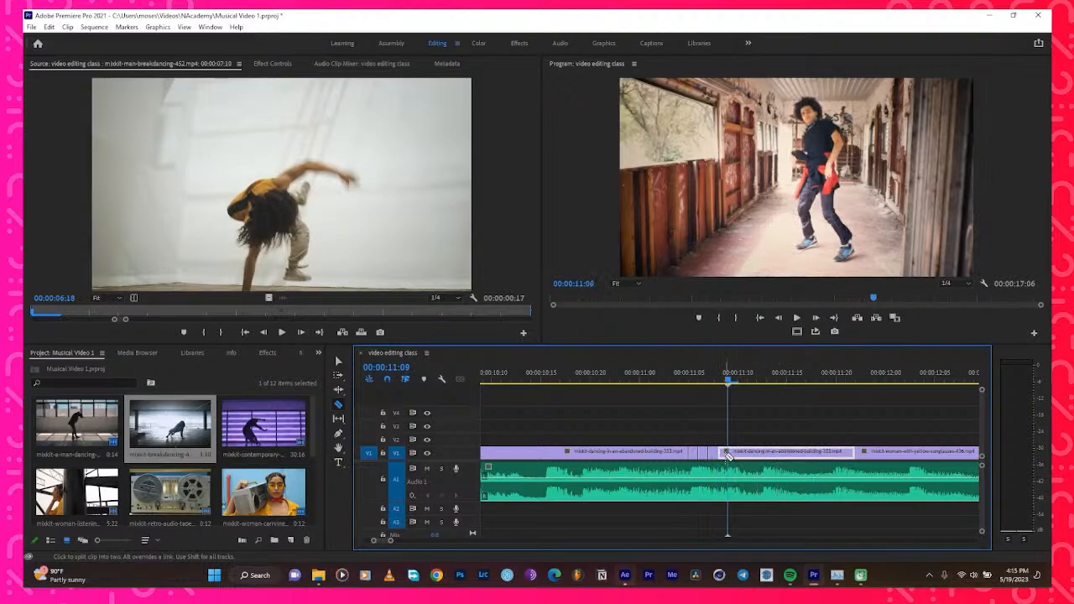
{"action": "left_click", "coordinate": [738, 451]}
{"action": "key", "text": "Right"}
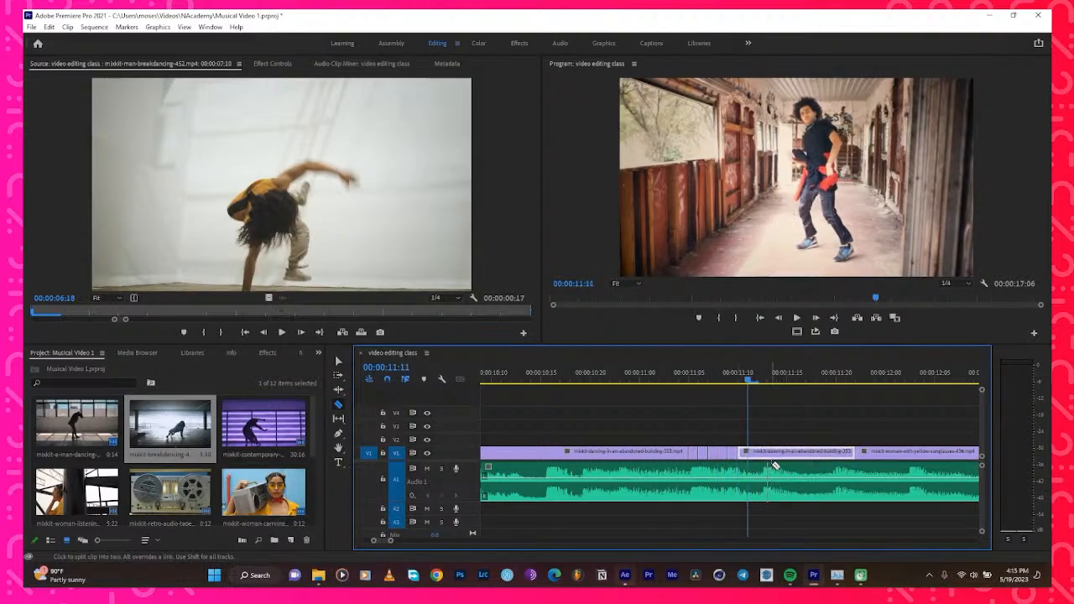
{"action": "left_click", "coordinate": [751, 453]}
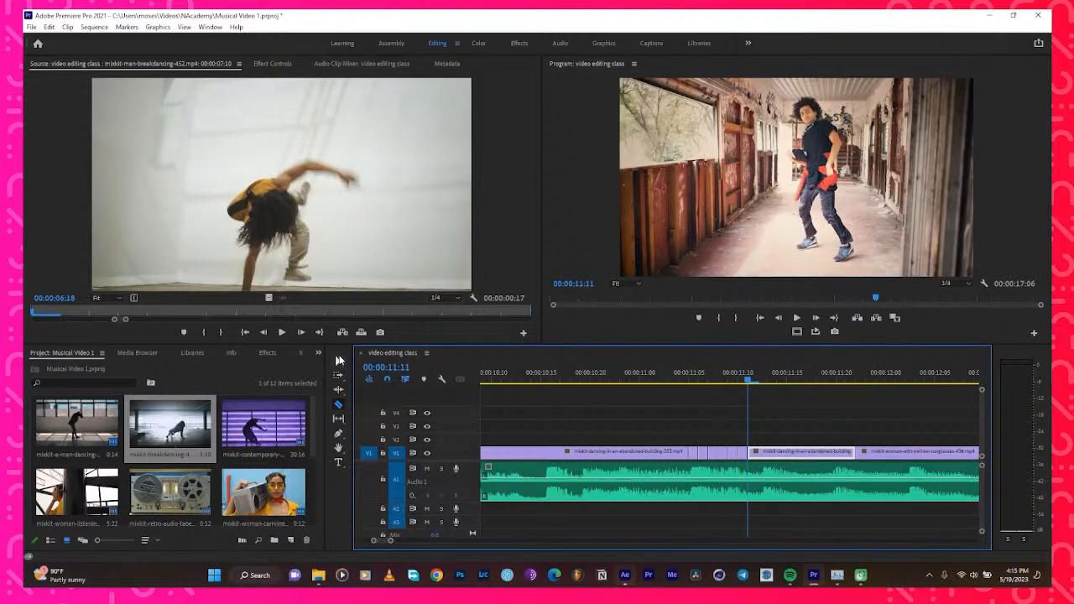
Trim one frame off the start of the long abandoned-building piece that follows the one-frame pieces on V1
{"action": "left_click", "coordinate": [339, 360]}
{"action": "left_click_drag", "start_coordinate": [749, 382], "coordinate": [690, 385]}
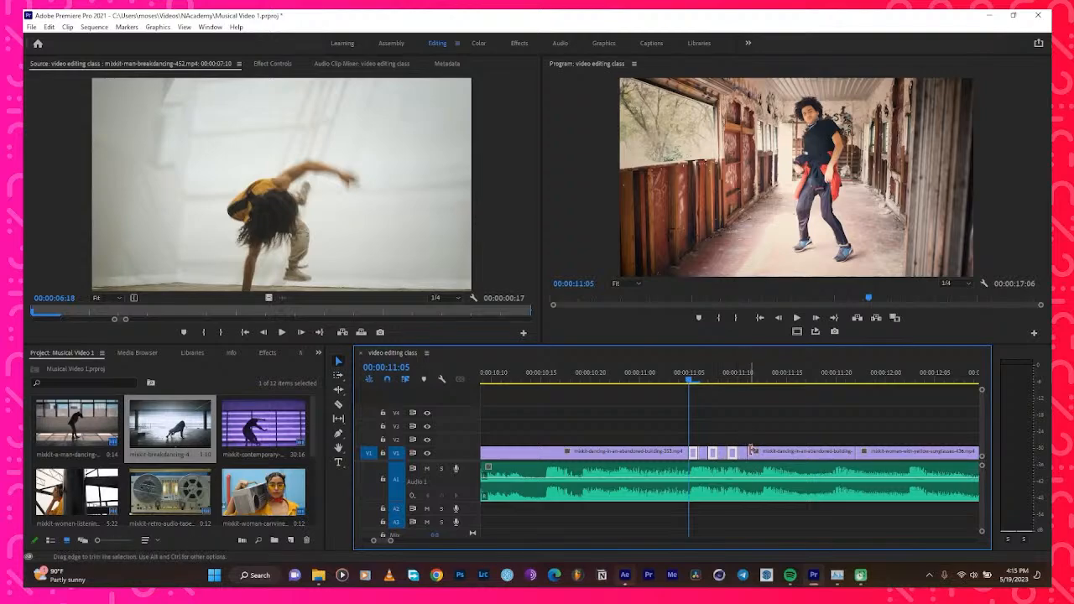
{"action": "left_click_drag", "start_coordinate": [753, 452], "coordinate": [757, 453]}
Move the three alternating one-frame pieces starting at 00:00:11:05 from V1 up to V2 and disable them
{"action": "left_click_drag", "start_coordinate": [694, 453], "coordinate": [696, 438]}
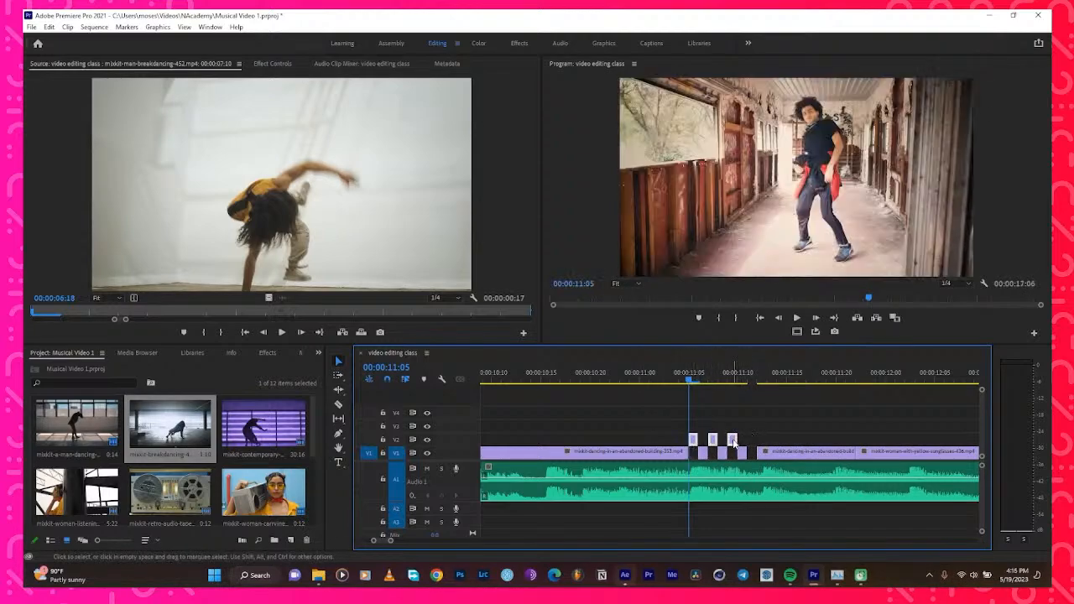
{"action": "right_click", "coordinate": [735, 445]}
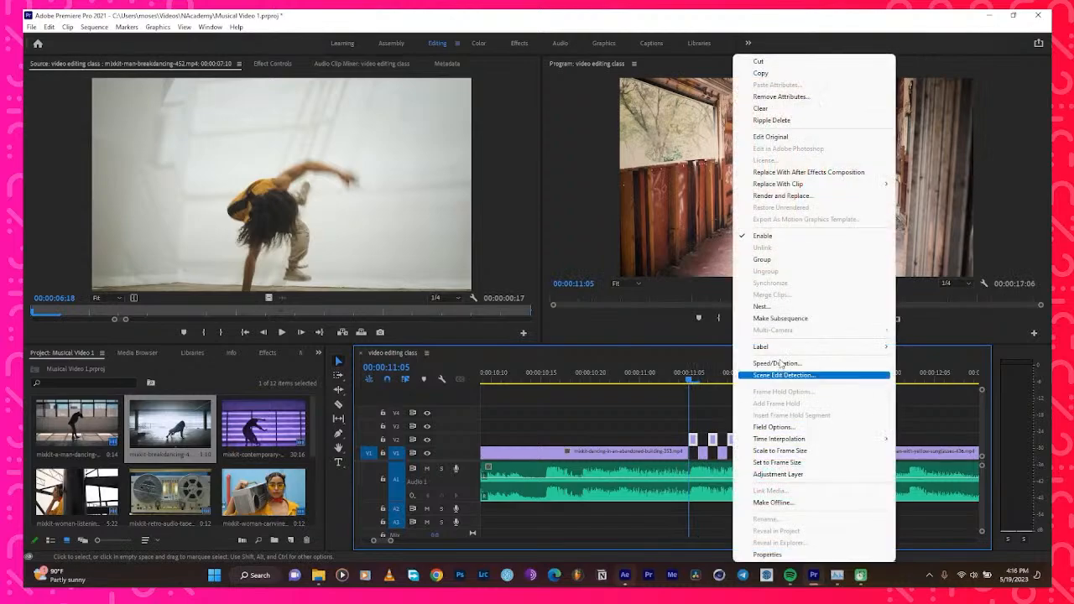
{"action": "left_click", "coordinate": [780, 237]}
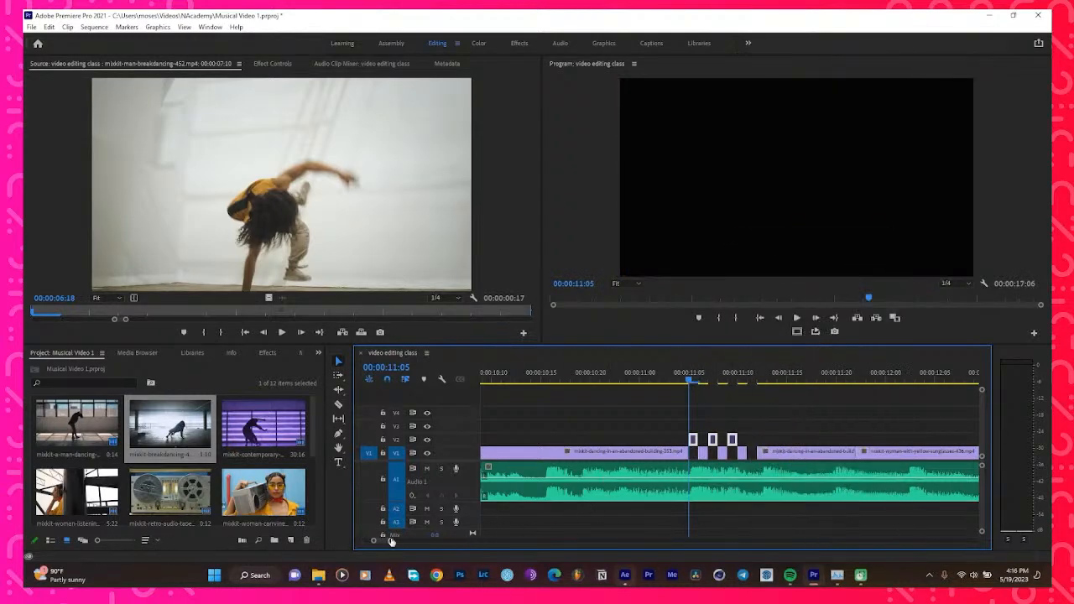
Replay the section from about 00:00:10:16 to 00:00:12:03 several times to check the flicker effect against the beat
{"action": "left_click_drag", "start_coordinate": [398, 542], "coordinate": [423, 541]}
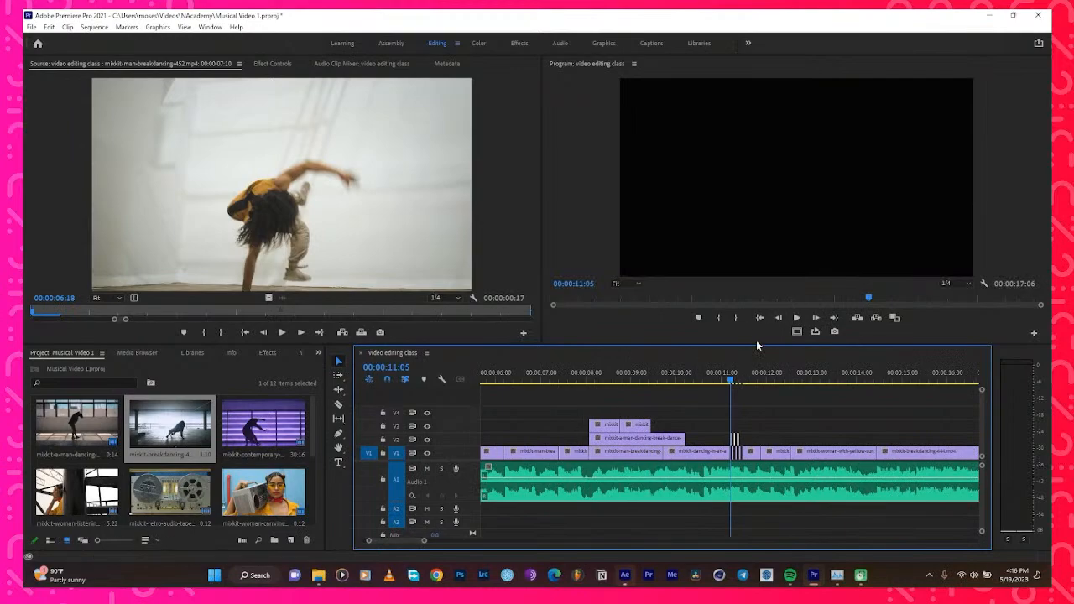
{"action": "key", "text": "space"}
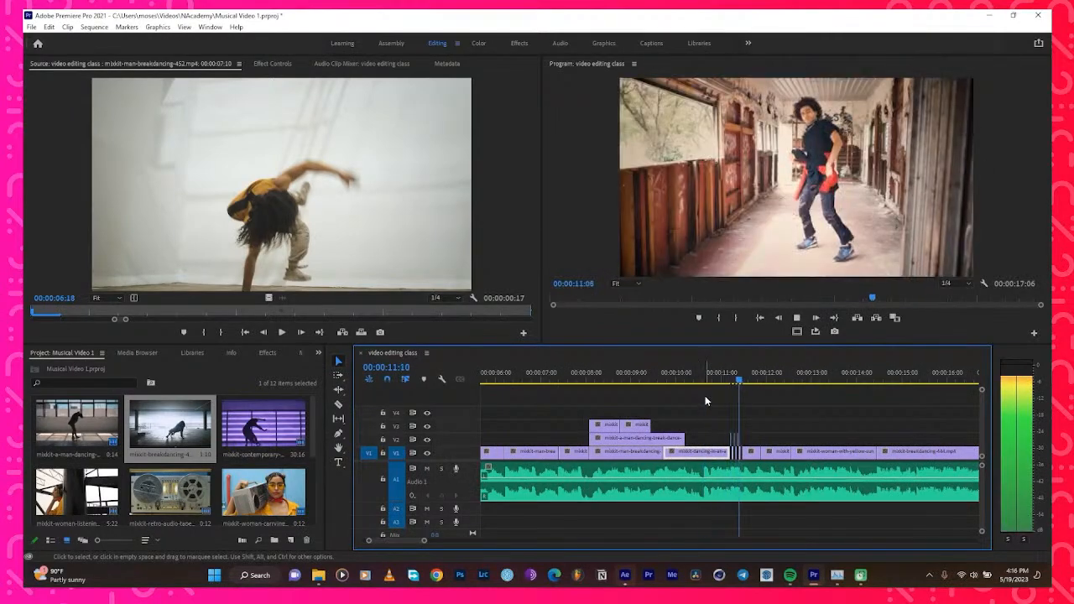
{"action": "left_click", "coordinate": [706, 377]}
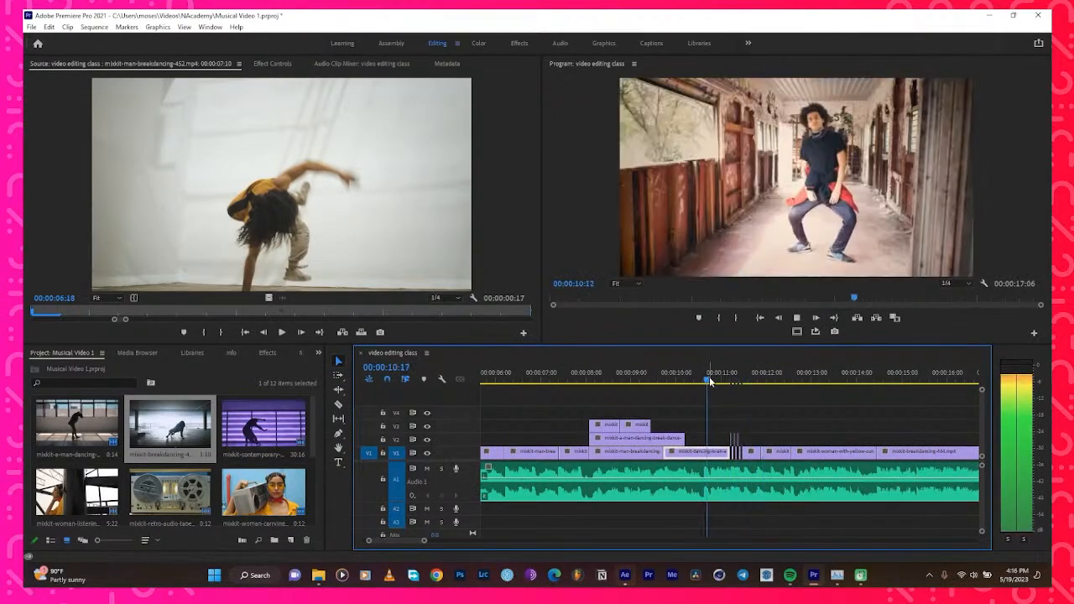
{"action": "key", "text": "space"}
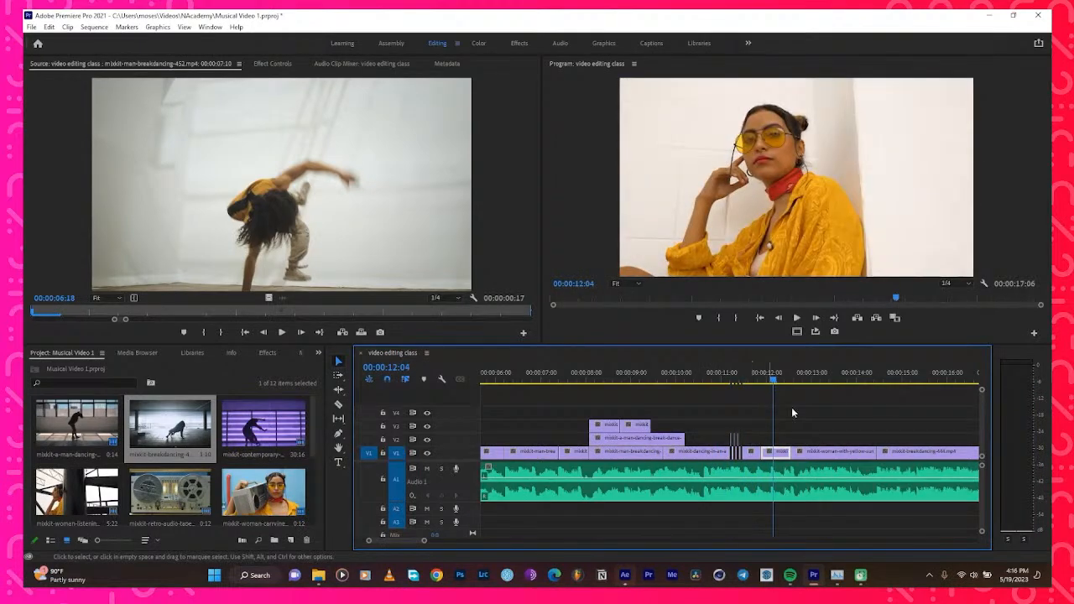
{"action": "left_click", "coordinate": [706, 378]}
{"action": "key", "text": "space"}
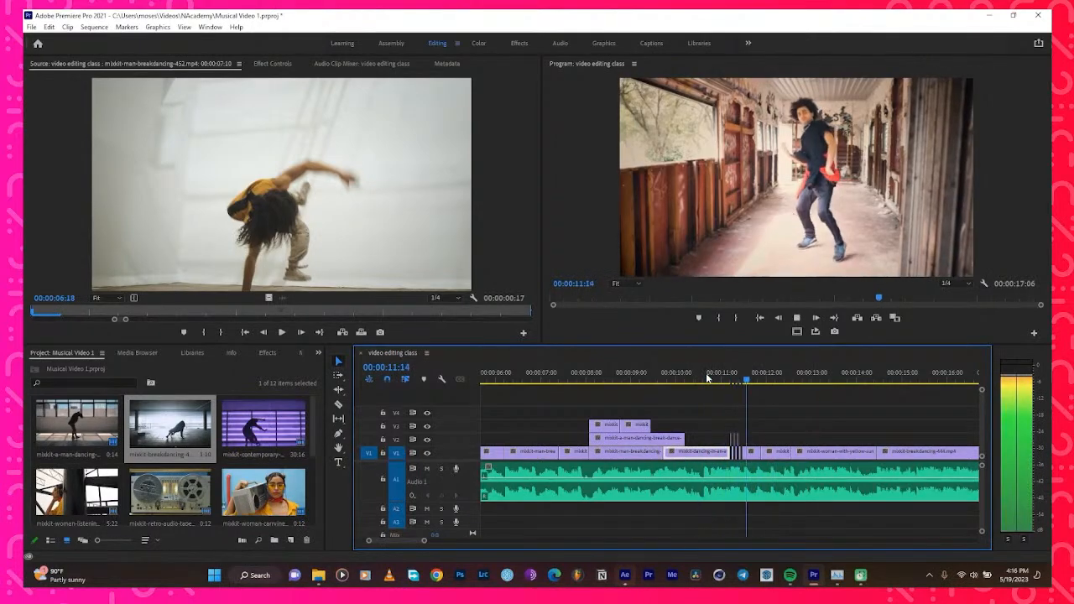
{"action": "left_click", "coordinate": [707, 377]}
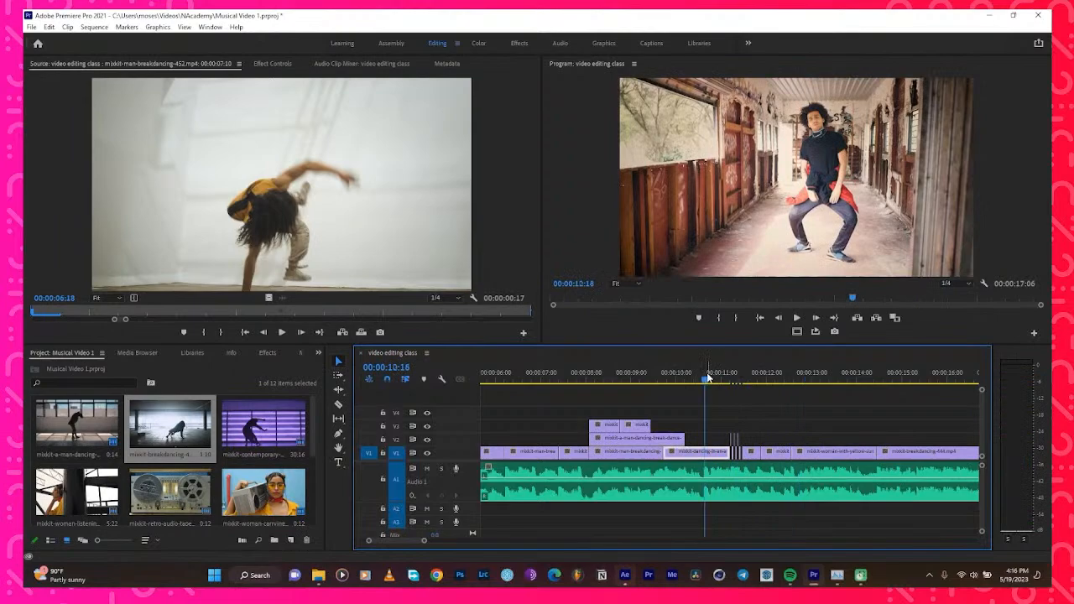
{"action": "key", "text": "space"}
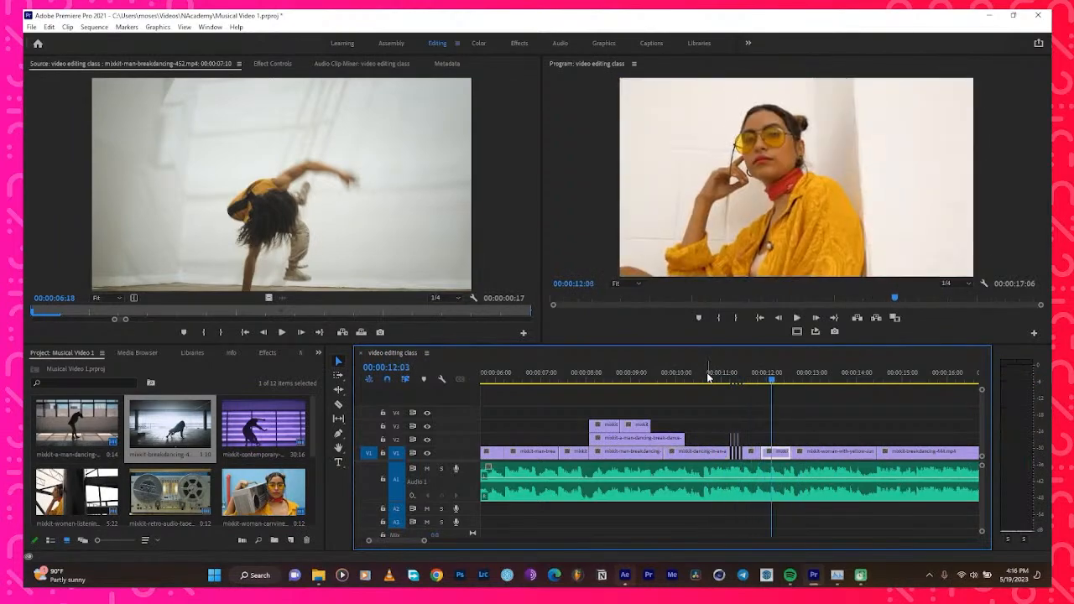
Trim the start of the woman-with-yellow-sunglasses clip to 00:00:12:02 and the end of the preceding dance piece to 00:00:11:20
{"action": "key", "text": "Left"}
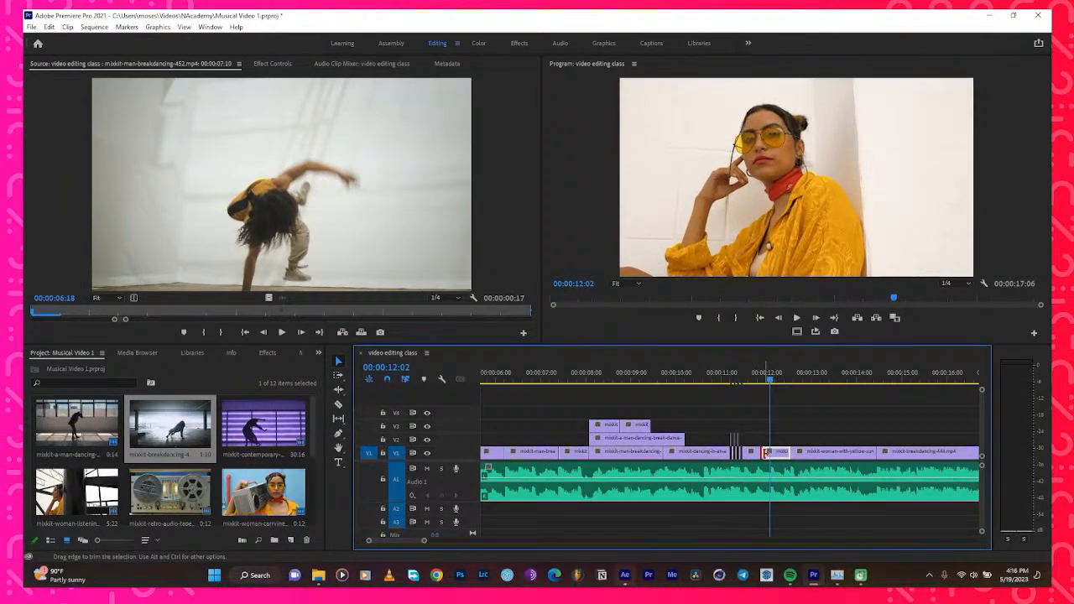
{"action": "left_click_drag", "start_coordinate": [765, 453], "coordinate": [770, 453]}
{"action": "left_click", "coordinate": [759, 383]}
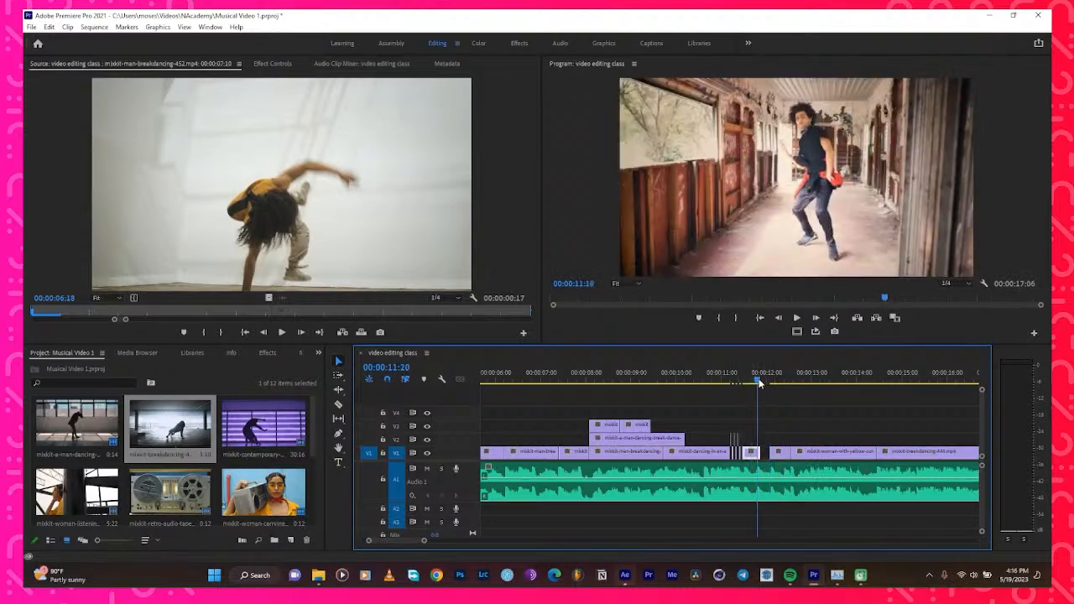
{"action": "key", "text": "equal"}
{"action": "key", "text": "equal"}
{"action": "key", "text": "equal"}
{"action": "key", "text": "equal"}
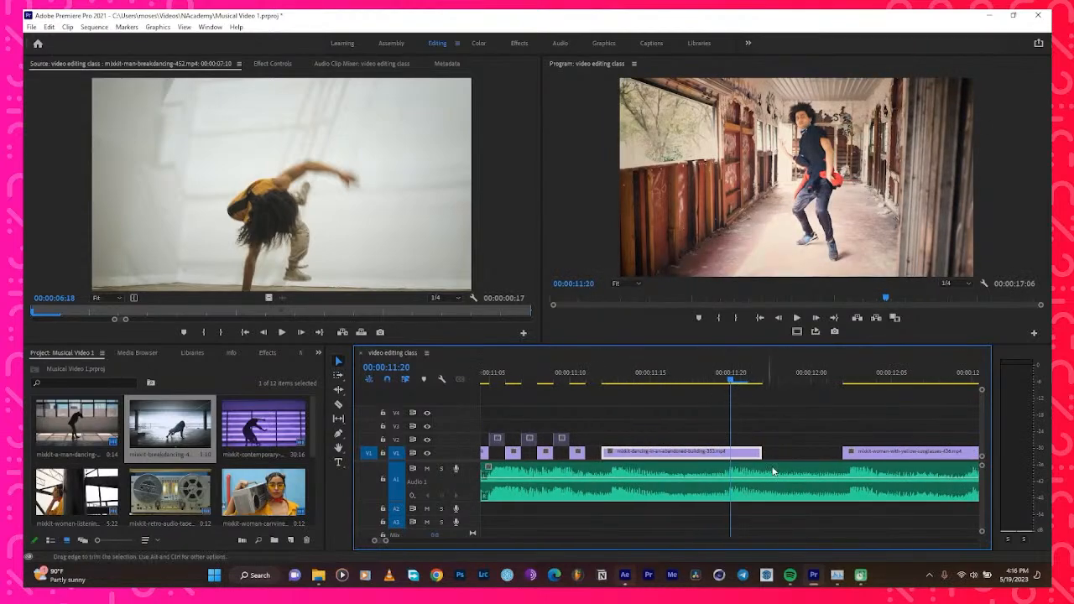
{"action": "left_click_drag", "start_coordinate": [761, 453], "coordinate": [728, 452]}
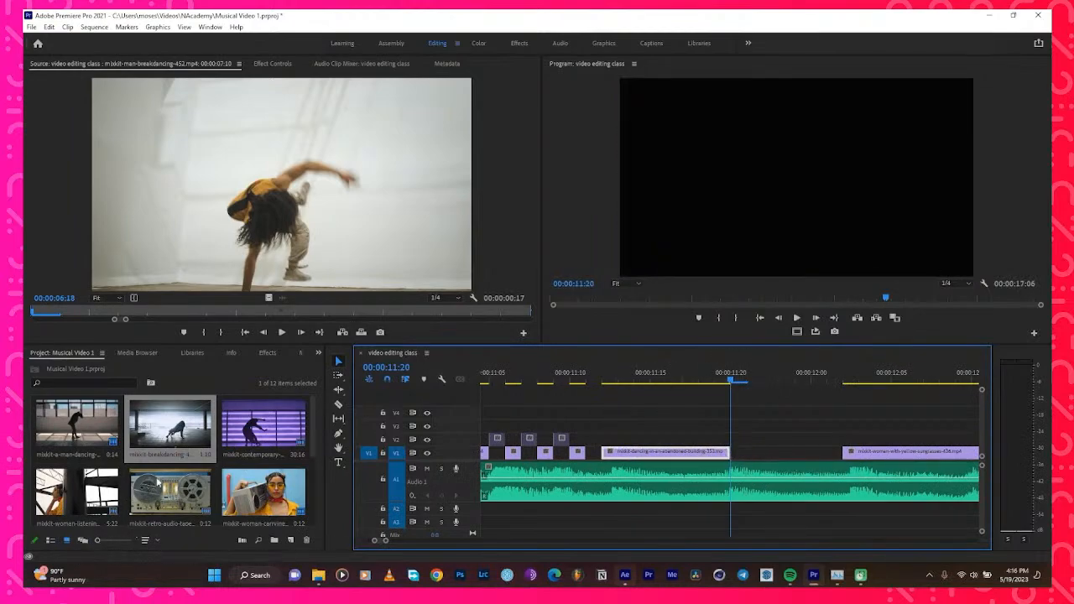
Look through the project's footage for a gap filler and open the mixkit-a-man-dancing-break-dance-458.mp4 clip in the source monitor
{"action": "scroll", "coordinate": [159, 483], "scroll_direction": "down", "scroll_amount": 2}
{"action": "scroll", "coordinate": [223, 463], "scroll_direction": "down", "scroll_amount": 1}
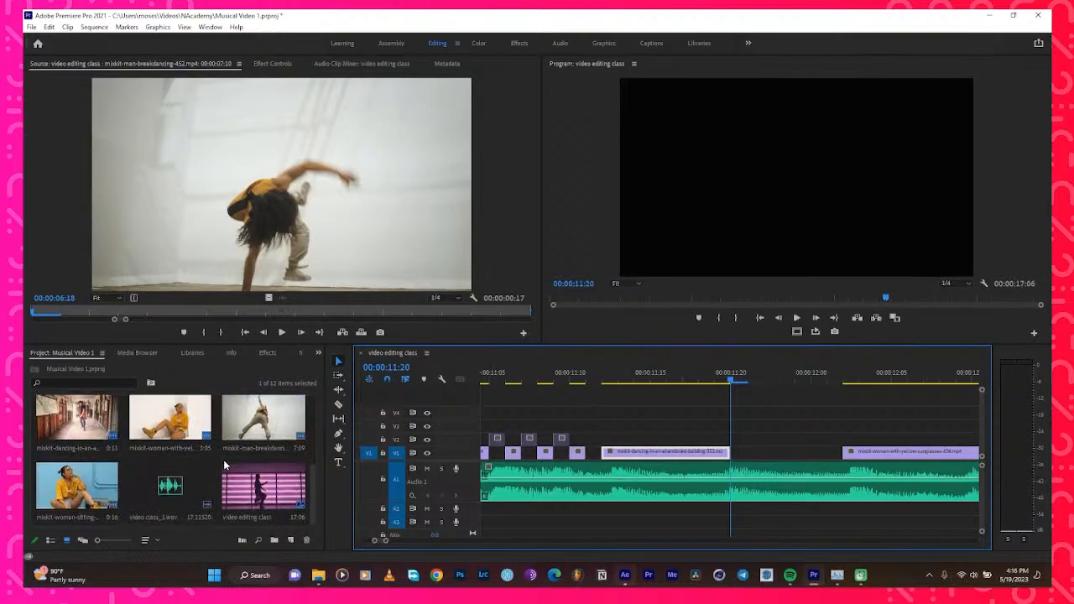
{"action": "scroll", "coordinate": [226, 457], "scroll_direction": "up", "scroll_amount": 2}
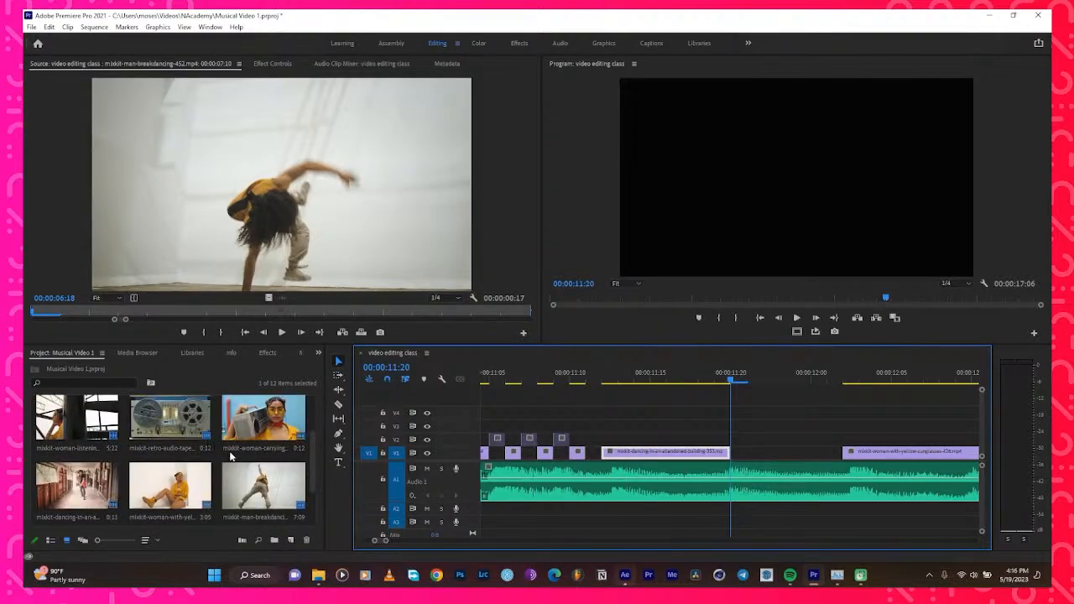
{"action": "scroll", "coordinate": [254, 472], "scroll_direction": "down", "scroll_amount": 2}
{"action": "scroll", "coordinate": [287, 478], "scroll_direction": "up", "scroll_amount": 2}
{"action": "scroll", "coordinate": [291, 458], "scroll_direction": "up", "scroll_amount": 2}
{"action": "double_click", "coordinate": [268, 435]}
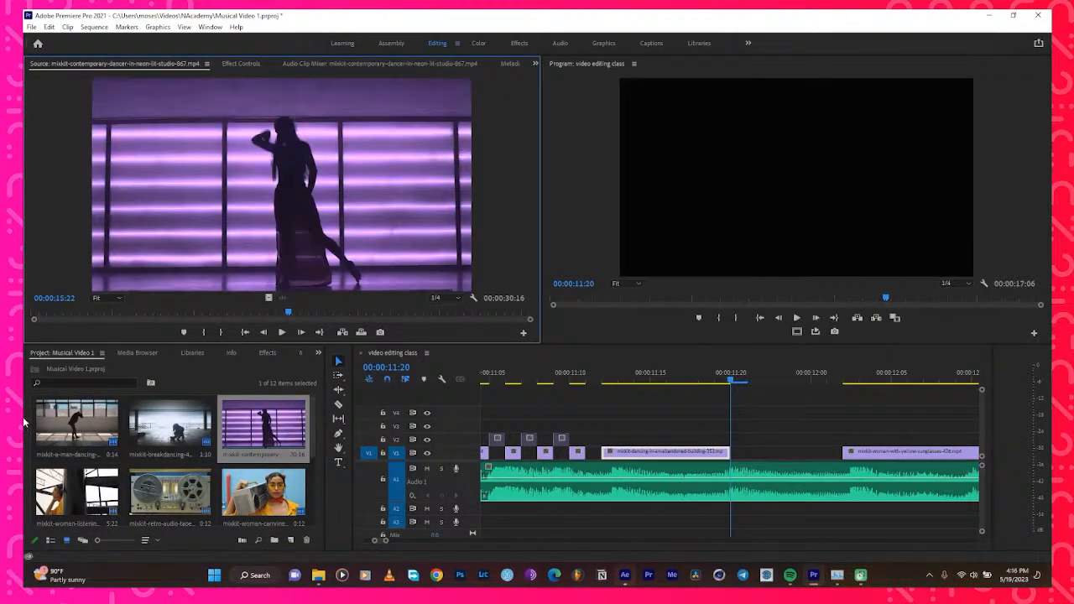
{"action": "double_click", "coordinate": [83, 428]}
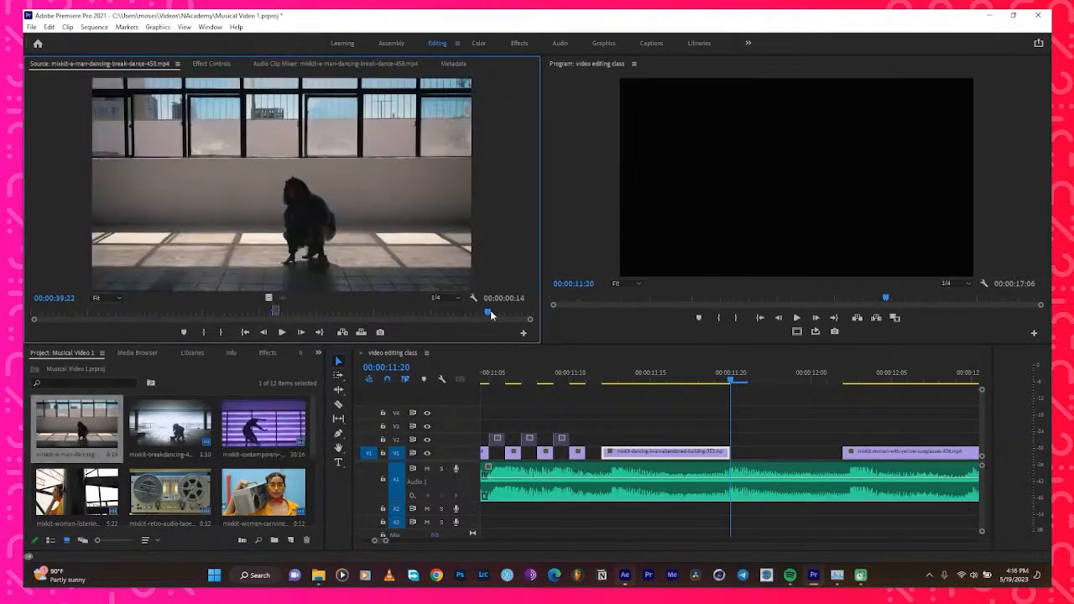
Mark a six-frame piece of the break-dance clip ending at 00:00:27:05 and place its video in the V1 gap at 00:00:11:20
{"action": "left_click_drag", "start_coordinate": [489, 313], "coordinate": [342, 320]}
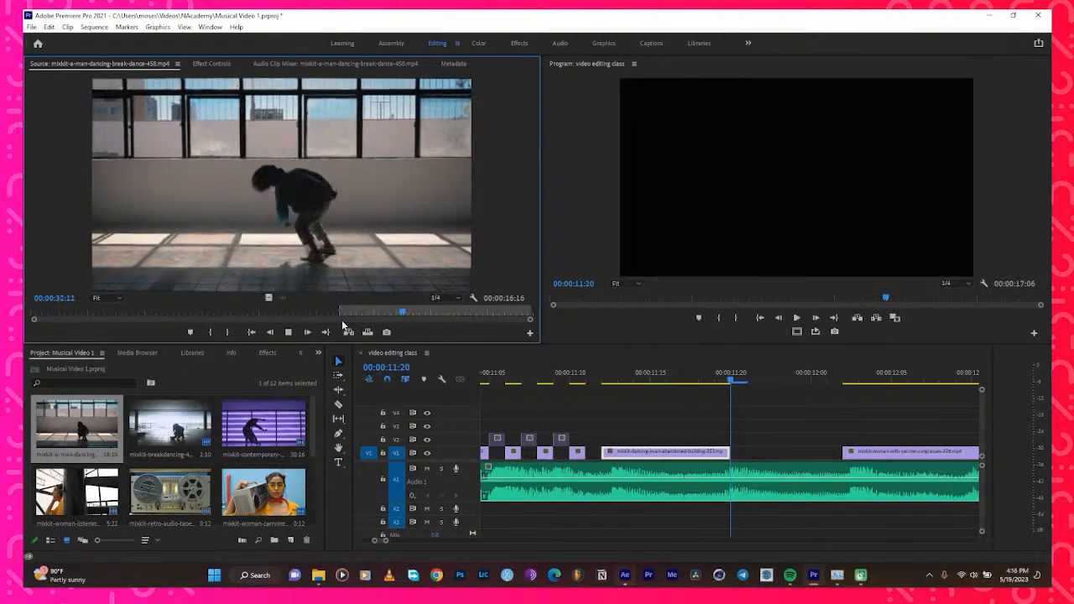
{"action": "key", "text": "space"}
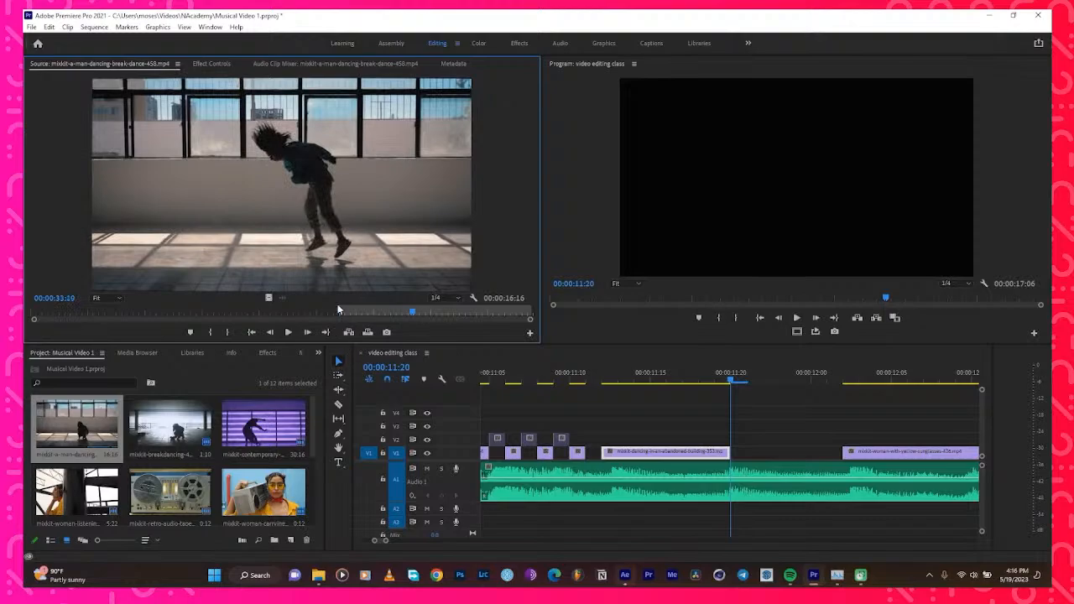
{"action": "left_click_drag", "start_coordinate": [412, 314], "coordinate": [342, 314]}
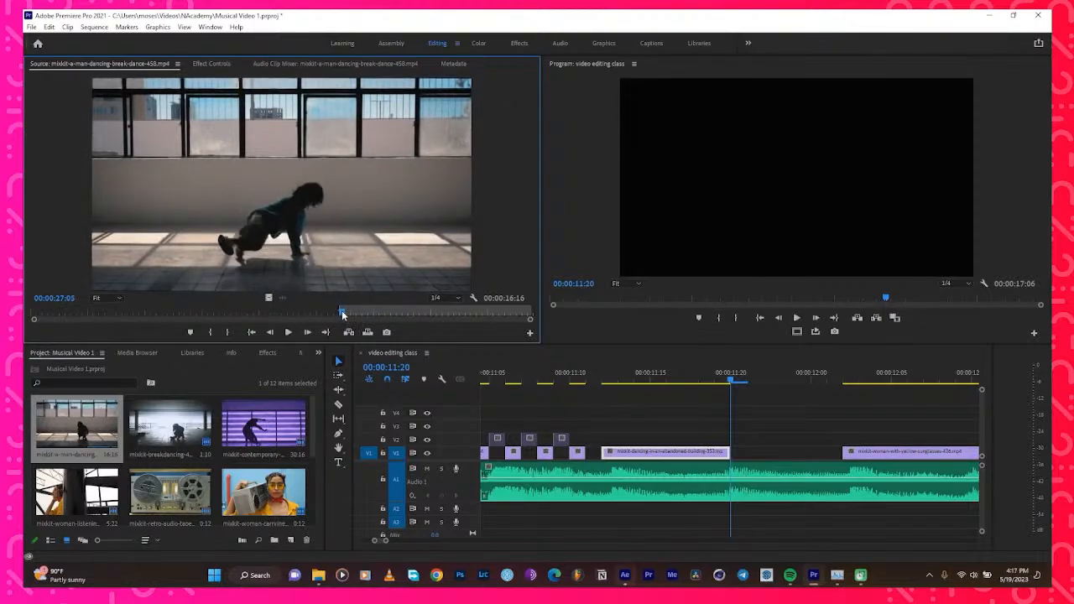
{"action": "key", "text": "o"}
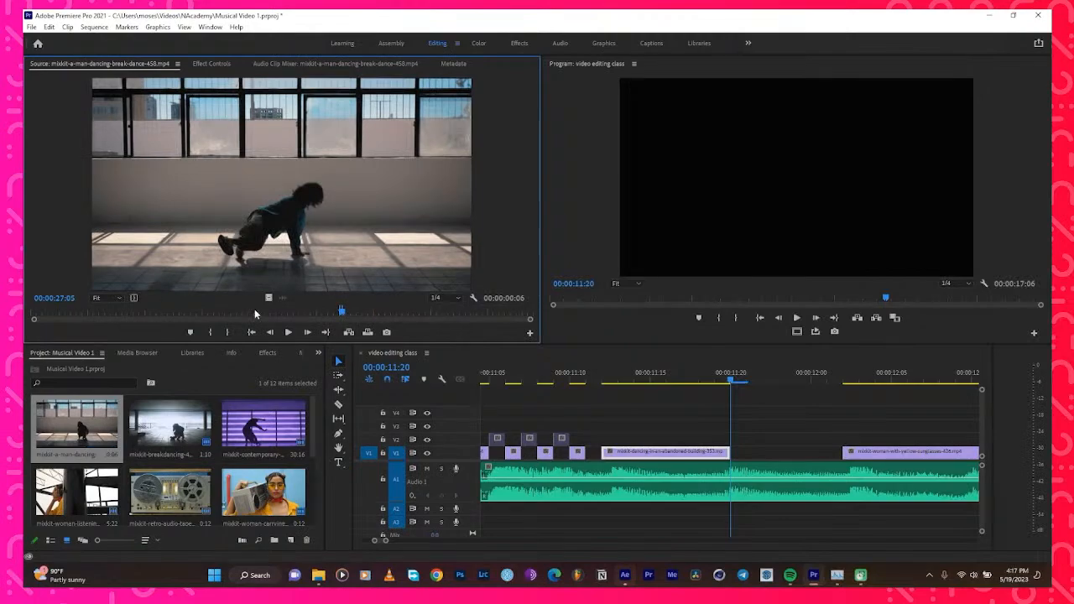
{"action": "left_click_drag", "start_coordinate": [268, 297], "coordinate": [698, 457]}
{"action": "scroll", "coordinate": [759, 445], "scroll_direction": "down", "scroll_amount": 4}
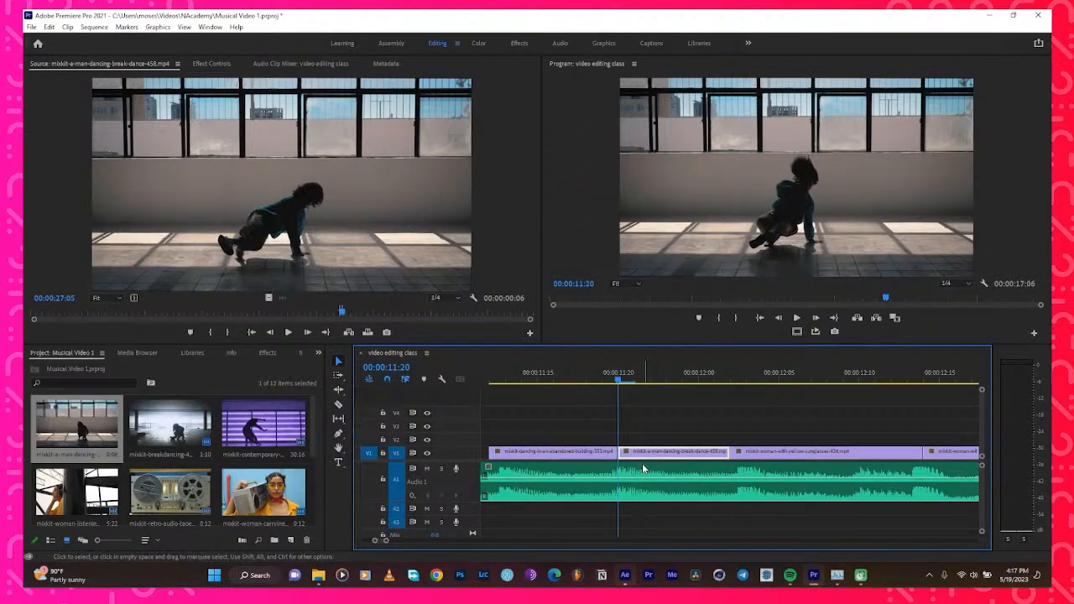
Play the whole sequence from the start twice to review the finished edit
{"action": "left_click_drag", "start_coordinate": [398, 544], "coordinate": [454, 541]}
{"action": "left_click_drag", "start_coordinate": [721, 380], "coordinate": [483, 380]}
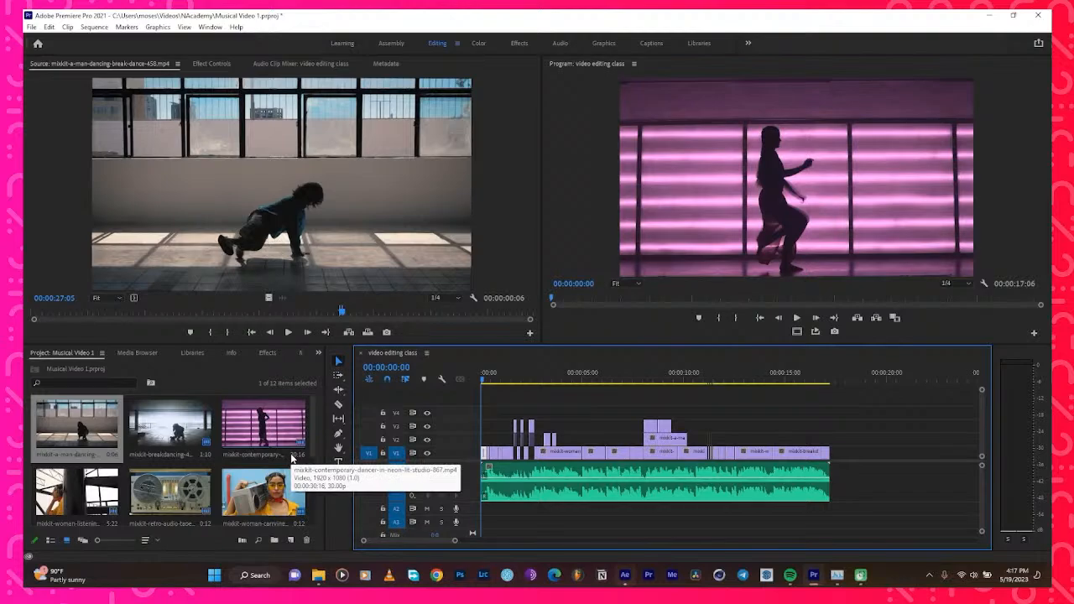
{"action": "key", "text": "space"}
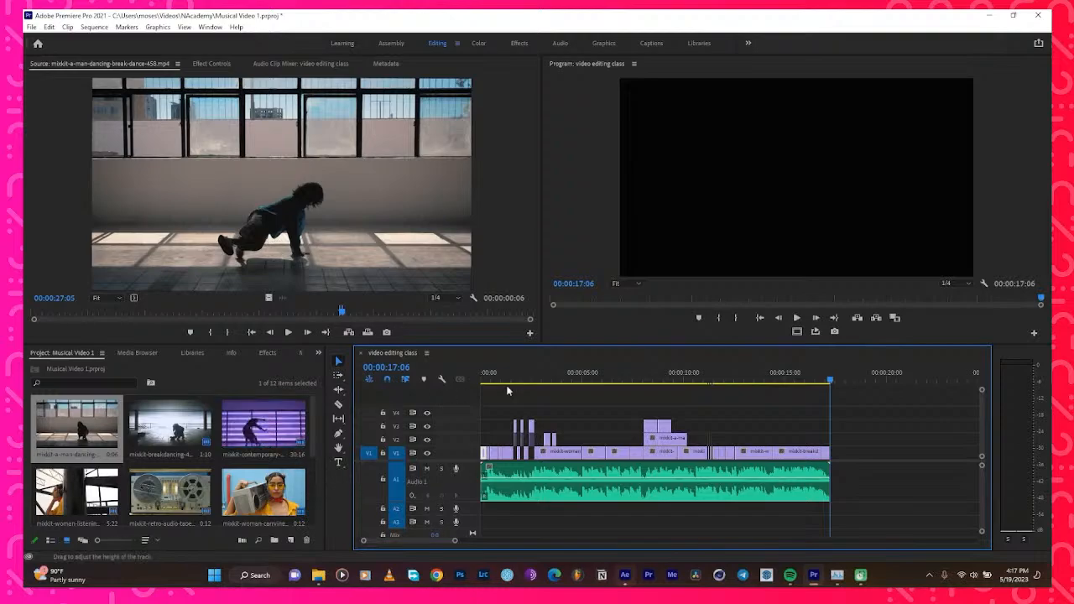
{"action": "left_click_drag", "start_coordinate": [829, 383], "coordinate": [461, 383]}
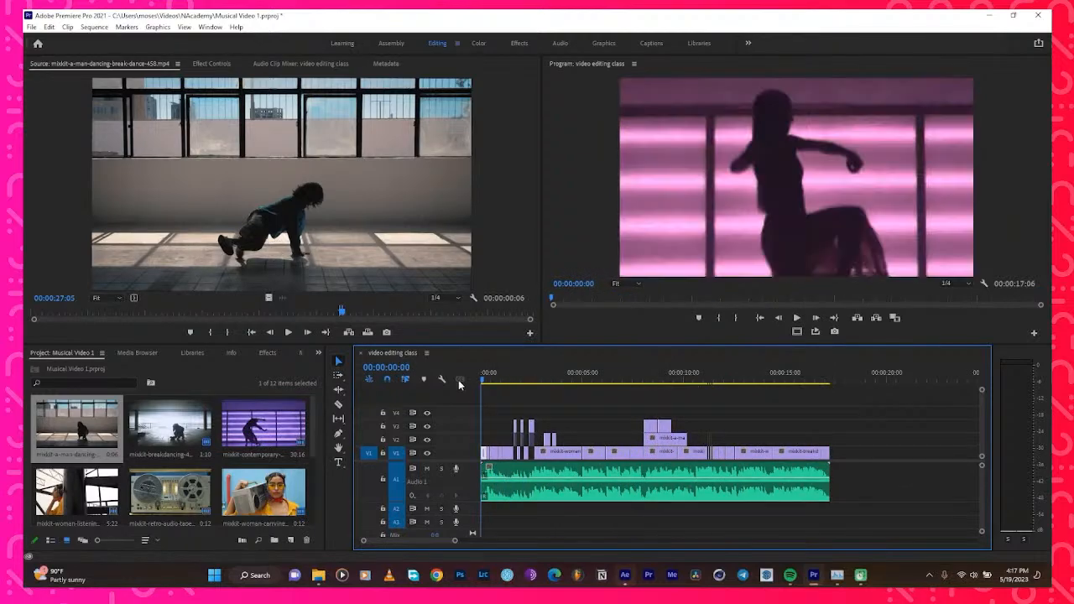
{"action": "key", "text": "space"}
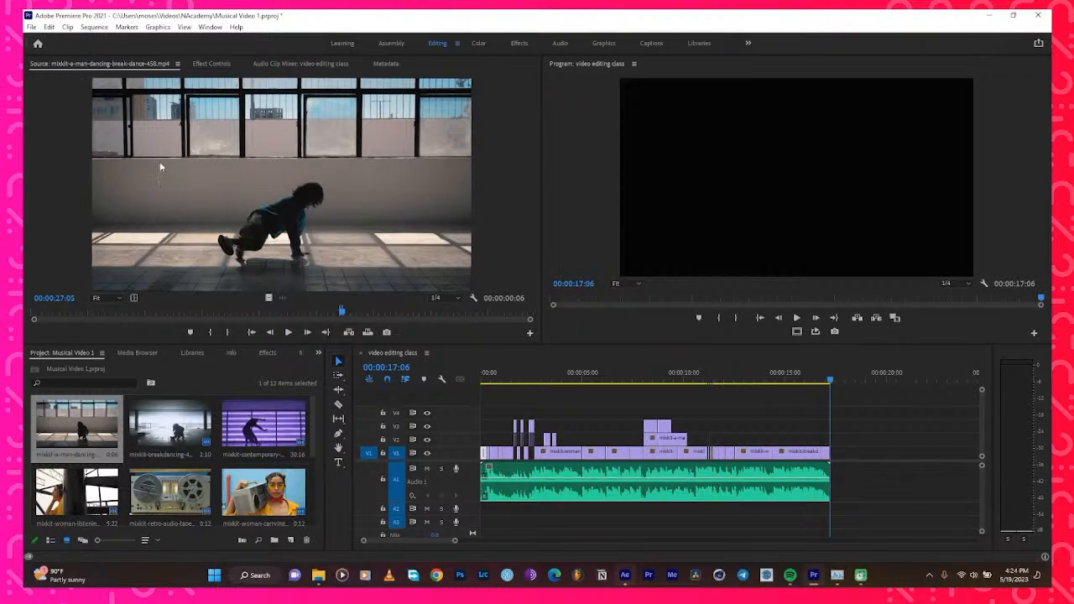
Open the media export settings for the video editing class sequence and make the export match the sequence settings
{"action": "left_click", "coordinate": [468, 357]}
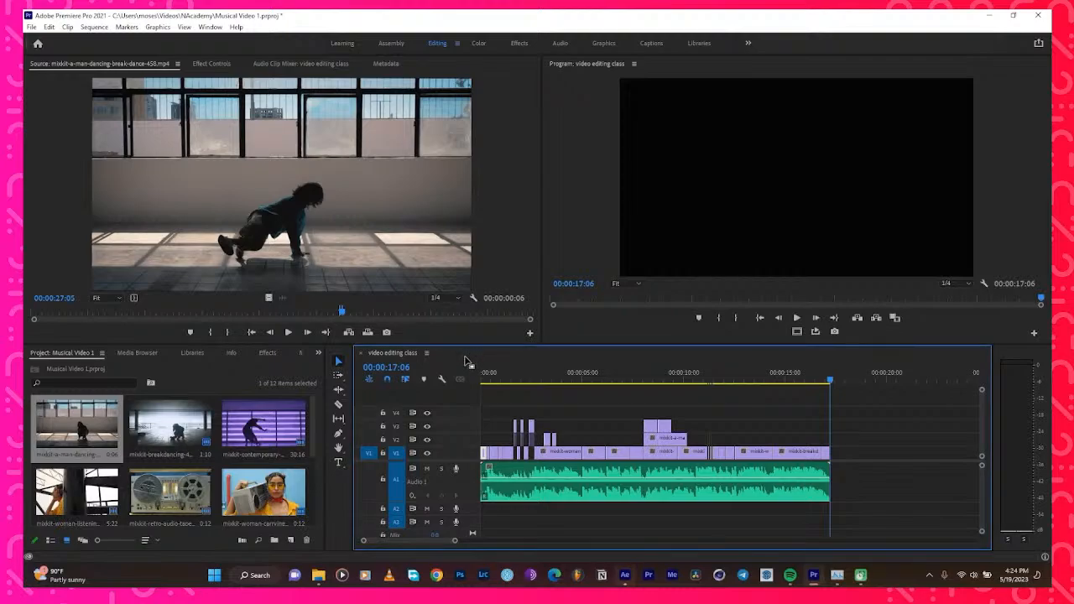
{"action": "left_click", "coordinate": [31, 28]}
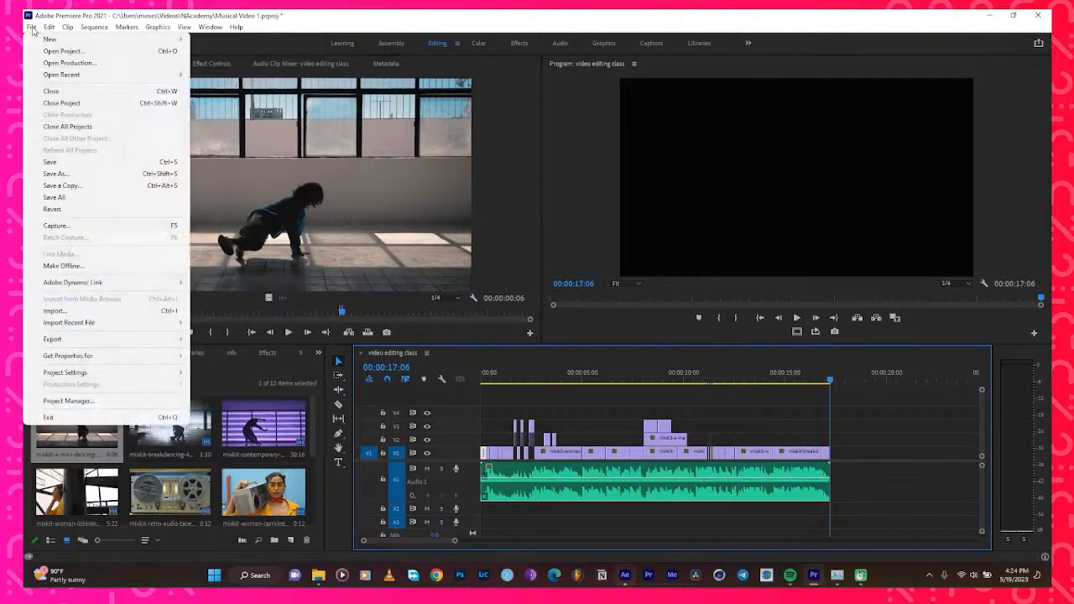
{"action": "left_click", "coordinate": [31, 27]}
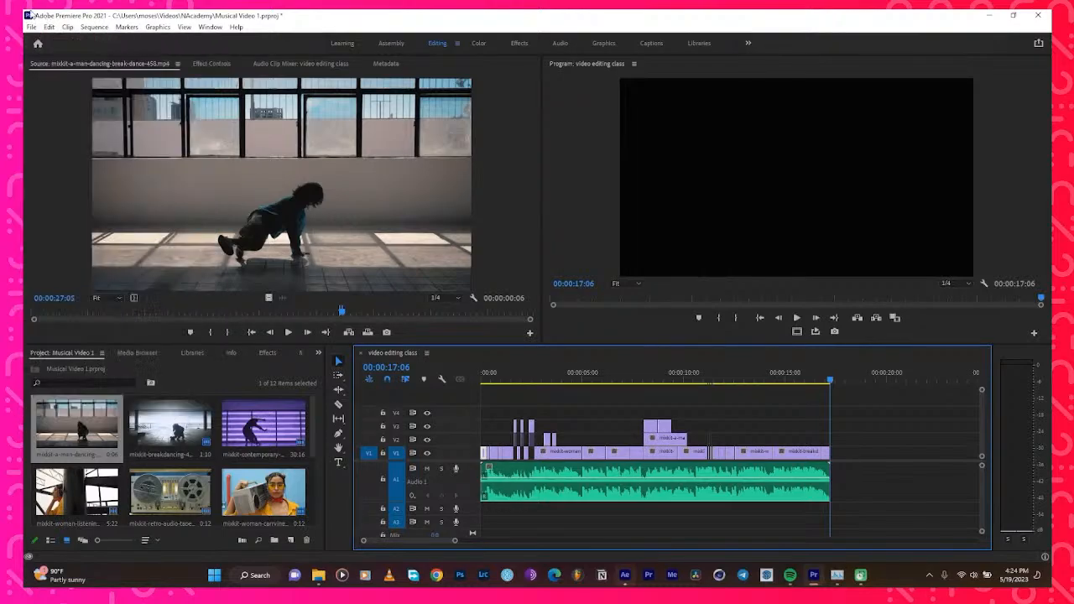
{"action": "left_click", "coordinate": [32, 27]}
{"action": "left_click", "coordinate": [29, 26]}
{"action": "left_click", "coordinate": [37, 30]}
{"action": "left_click", "coordinate": [27, 27]}
{"action": "left_click", "coordinate": [37, 31]}
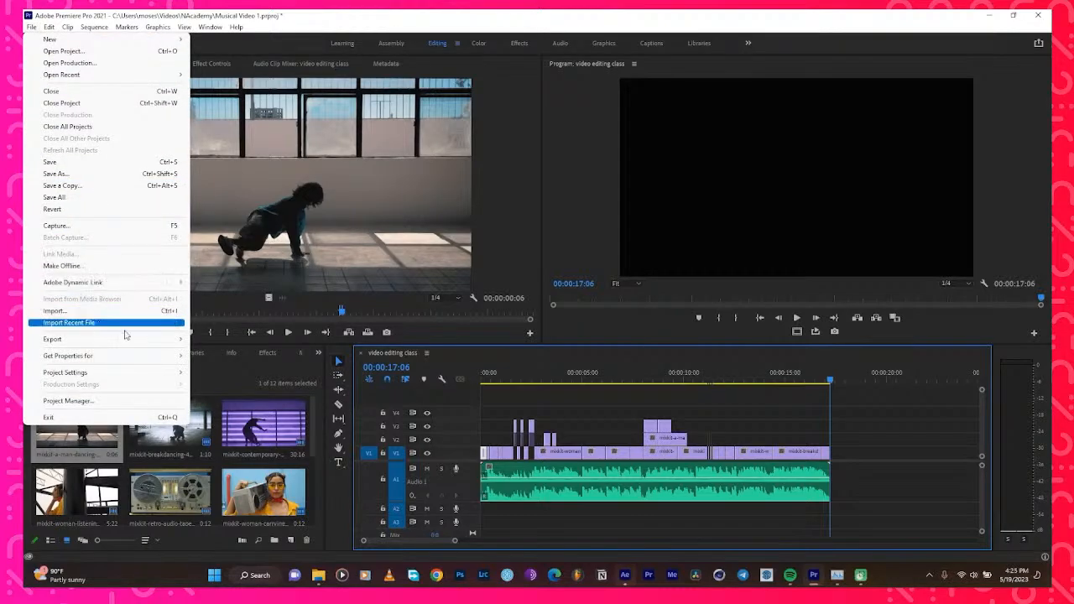
{"action": "mouse_move", "coordinate": [179, 342]}
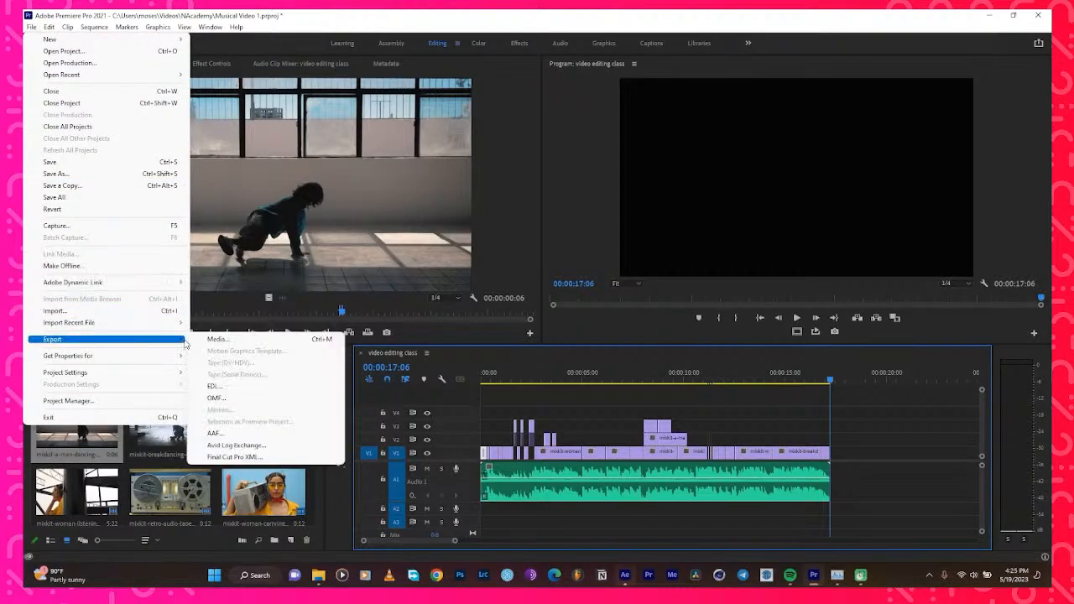
{"action": "left_click", "coordinate": [236, 340]}
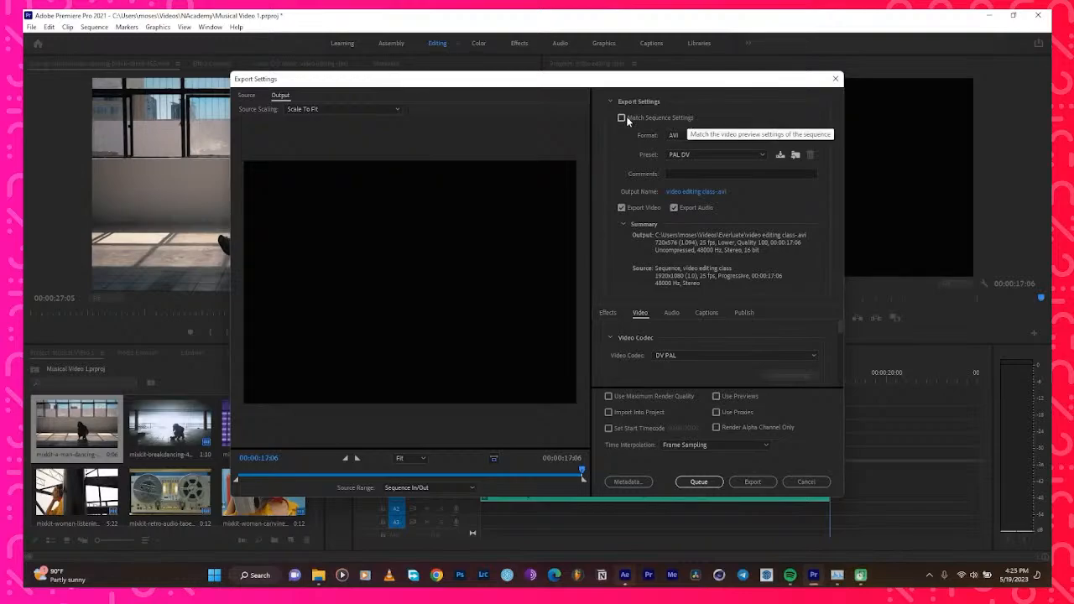
{"action": "left_click", "coordinate": [679, 117]}
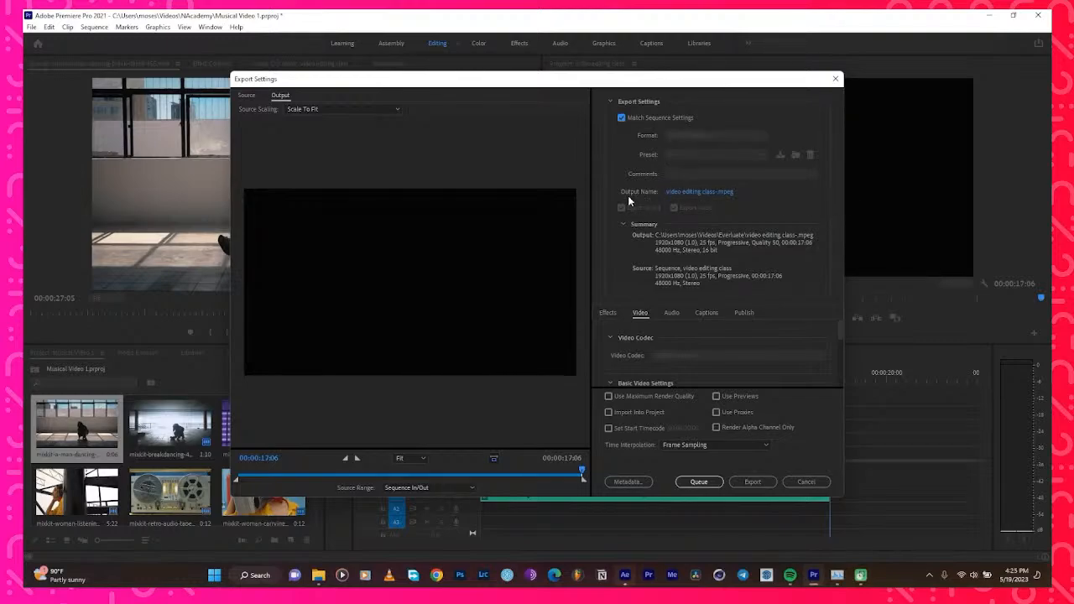
Name the export output "my musical video" and save it to the NAcademy folder inside Videos
{"action": "left_click", "coordinate": [704, 192]}
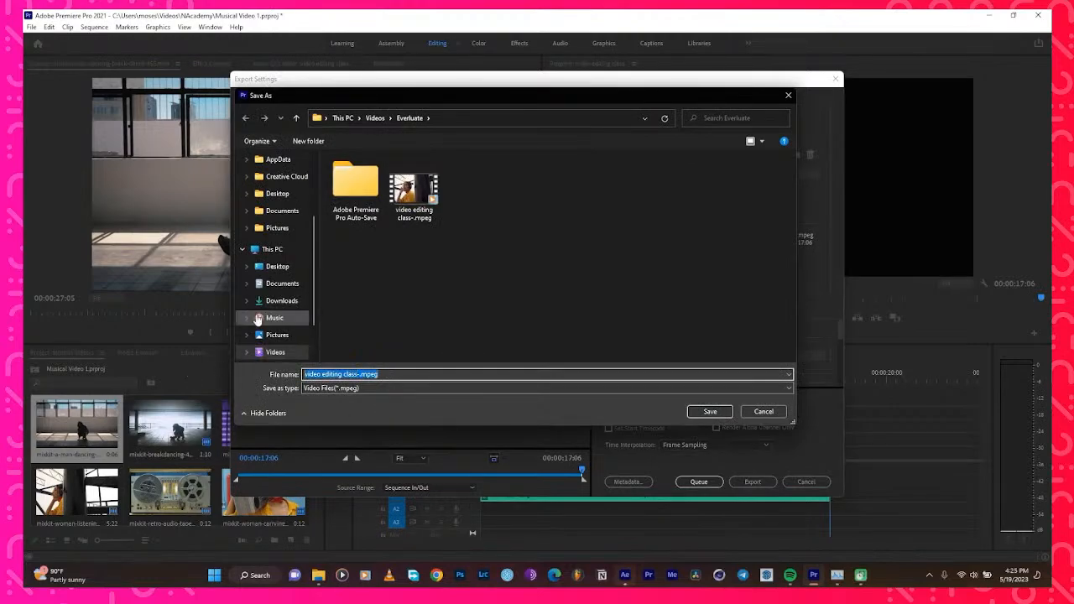
{"action": "type", "text": "my "}
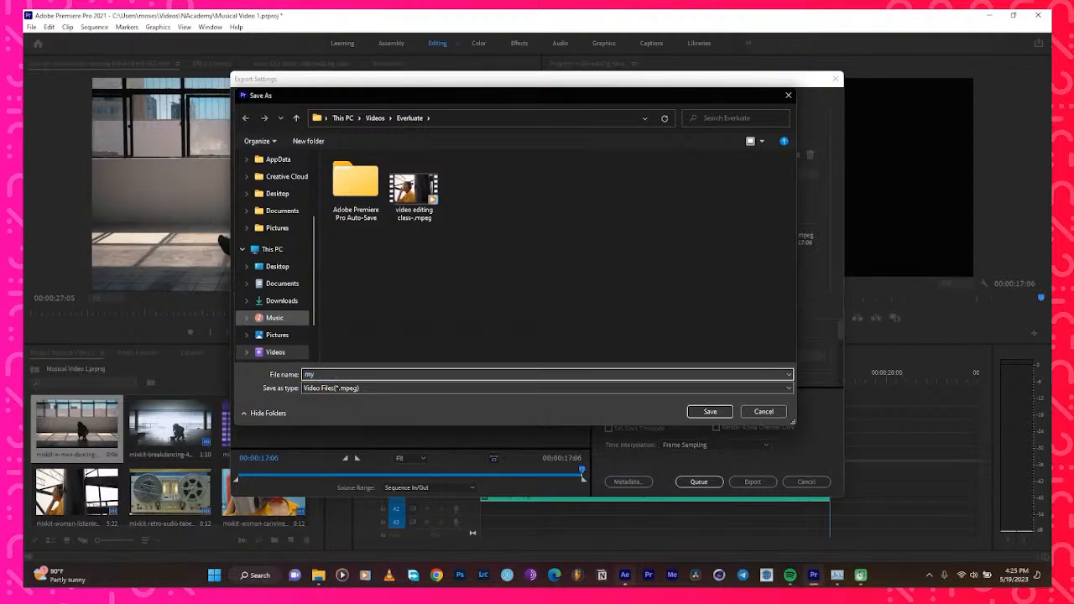
{"action": "type", "text": "musical video"}
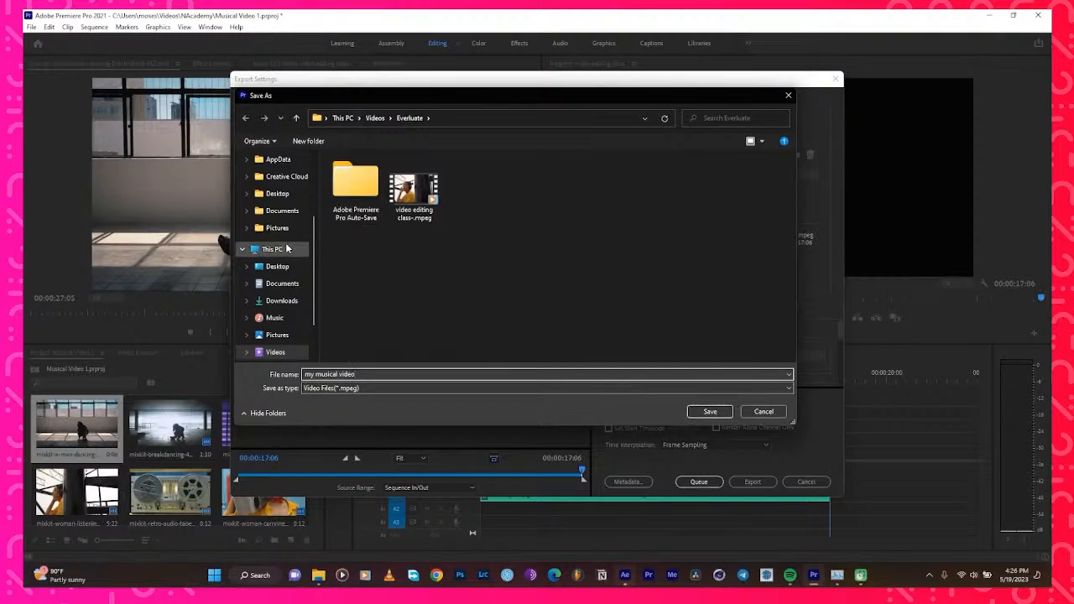
{"action": "scroll", "coordinate": [286, 247], "scroll_direction": "down", "scroll_amount": 4}
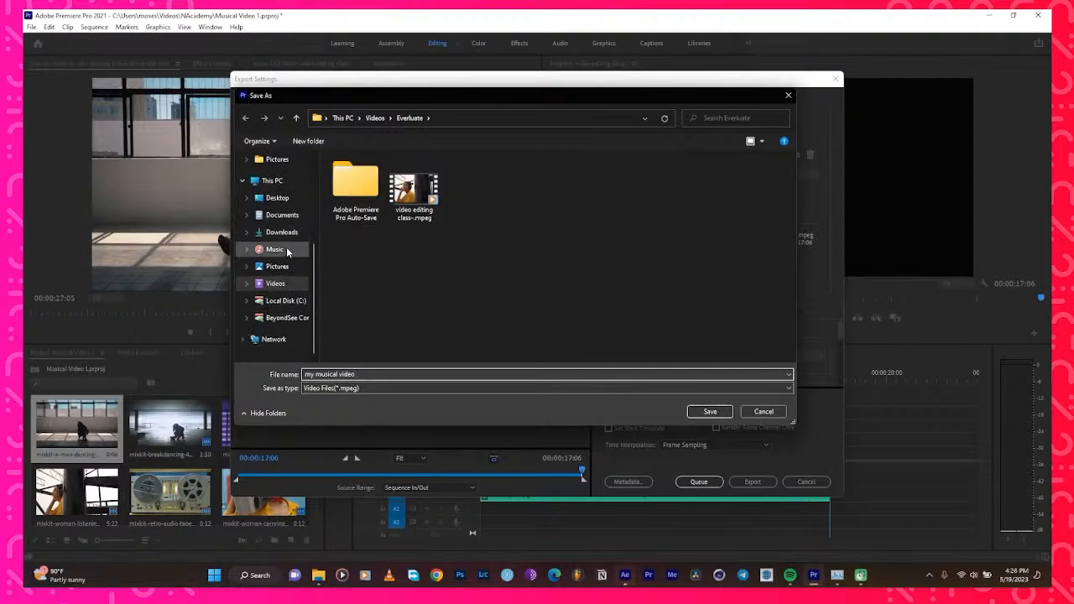
{"action": "left_click", "coordinate": [276, 283]}
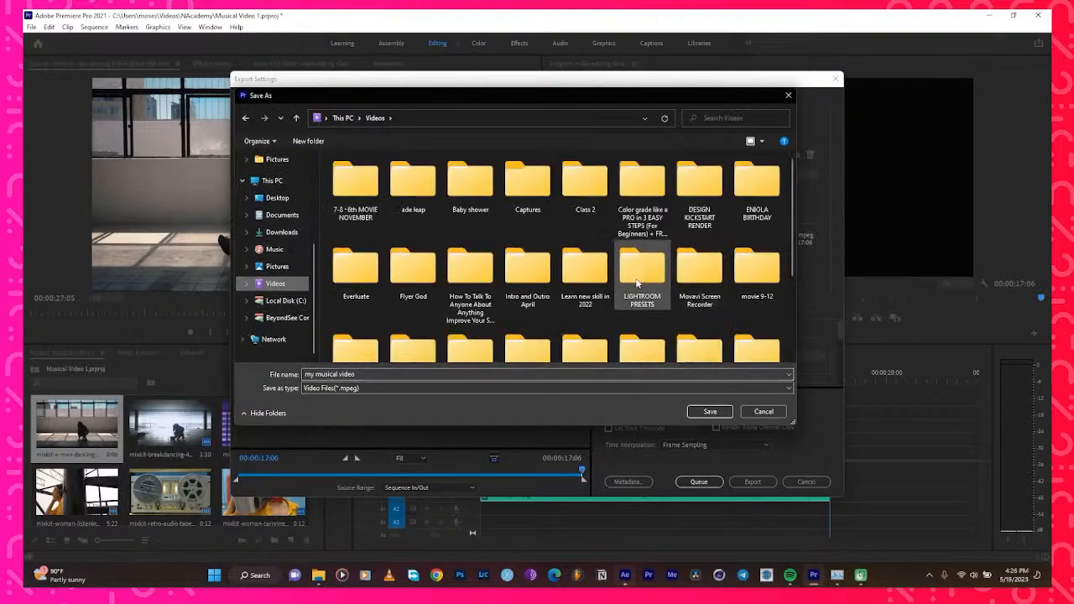
{"action": "scroll", "coordinate": [637, 288], "scroll_direction": "down", "scroll_amount": 1}
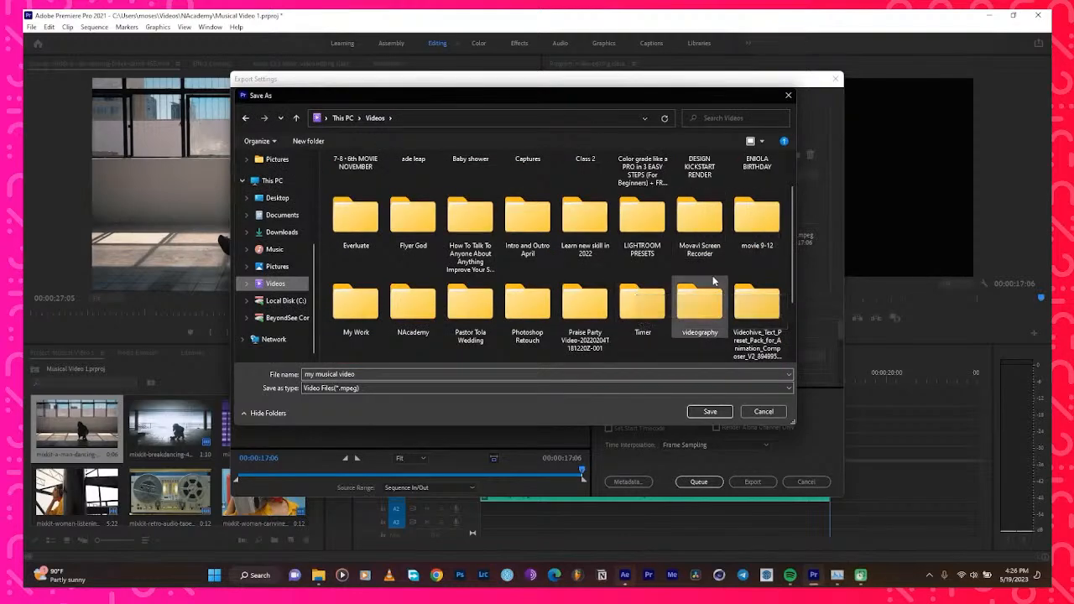
{"action": "scroll", "coordinate": [693, 275], "scroll_direction": "down", "scroll_amount": 2}
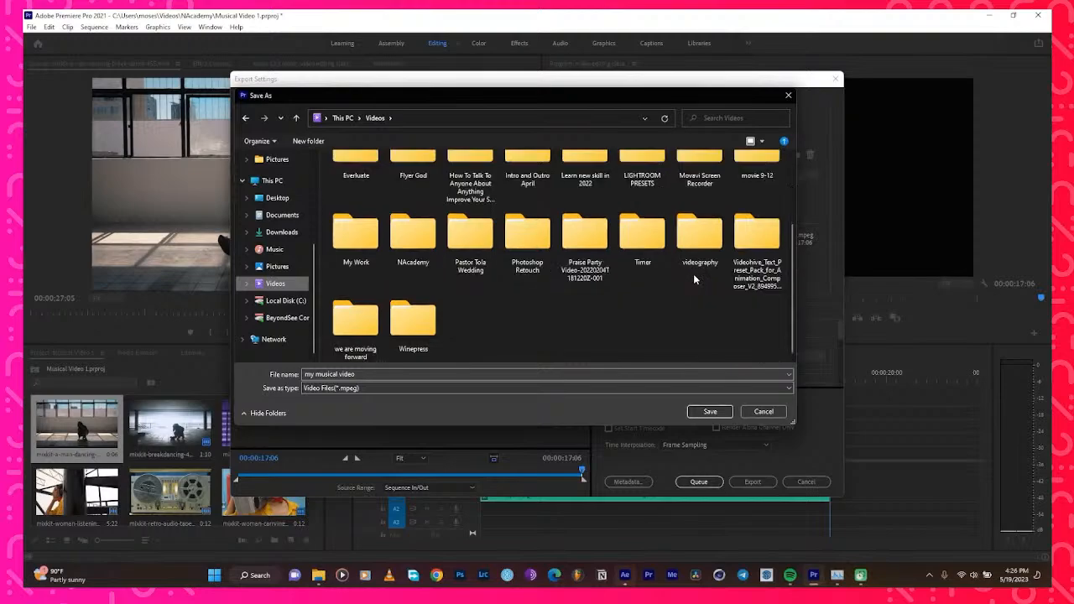
{"action": "scroll", "coordinate": [671, 273], "scroll_direction": "up", "scroll_amount": 3}
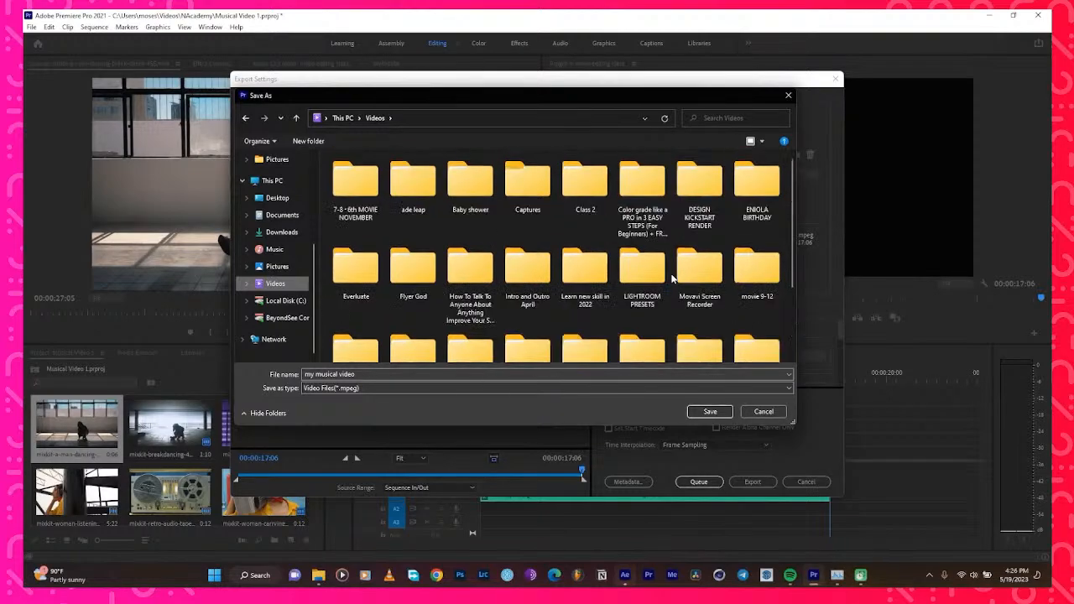
{"action": "scroll", "coordinate": [533, 240], "scroll_direction": "down", "scroll_amount": 1}
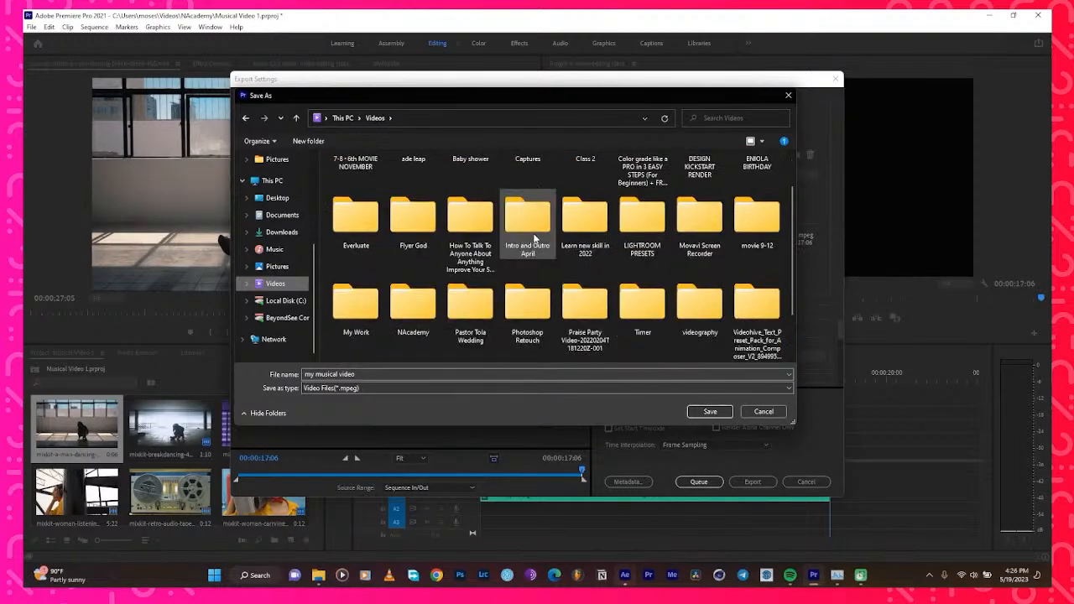
{"action": "double_click", "coordinate": [407, 306]}
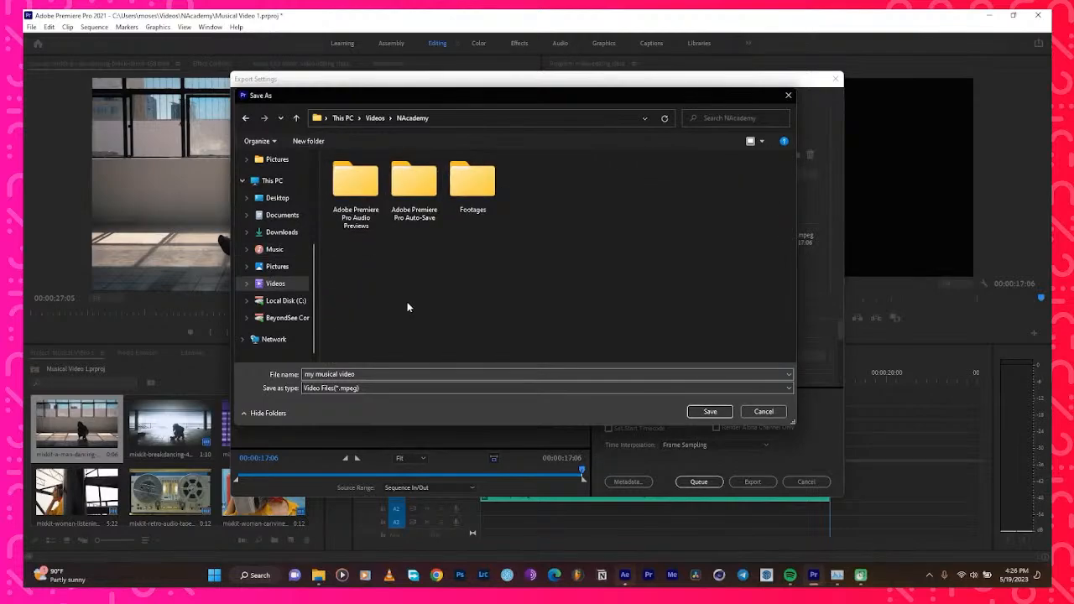
{"action": "left_click", "coordinate": [711, 412]}
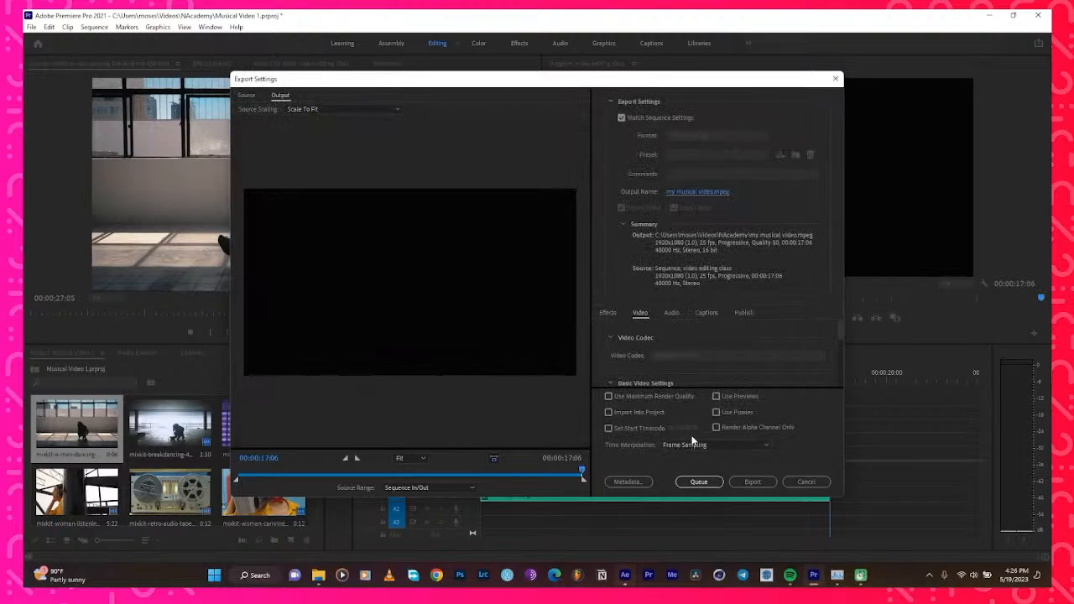
Toggle maximum render quality and export the sequence
{"action": "left_click", "coordinate": [620, 399]}
{"action": "left_click", "coordinate": [753, 482]}
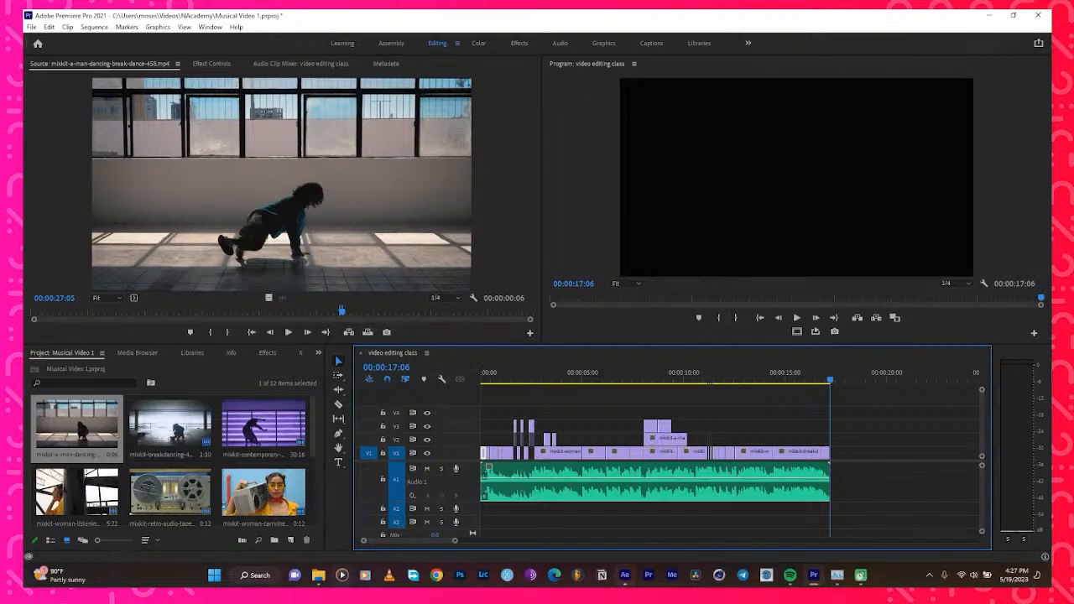
Switch to the NAcademy folder in File Explorer and open the exported my musical video.mpeg for playback
{"action": "mouse_move", "coordinate": [318, 574]}
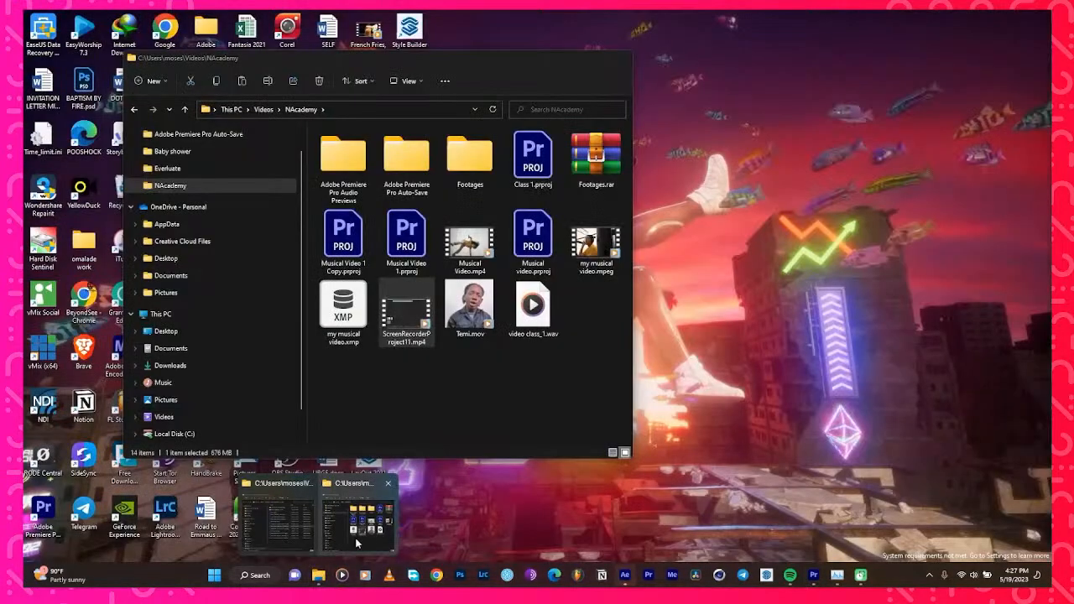
{"action": "left_click", "coordinate": [356, 543]}
{"action": "left_click", "coordinate": [604, 249]}
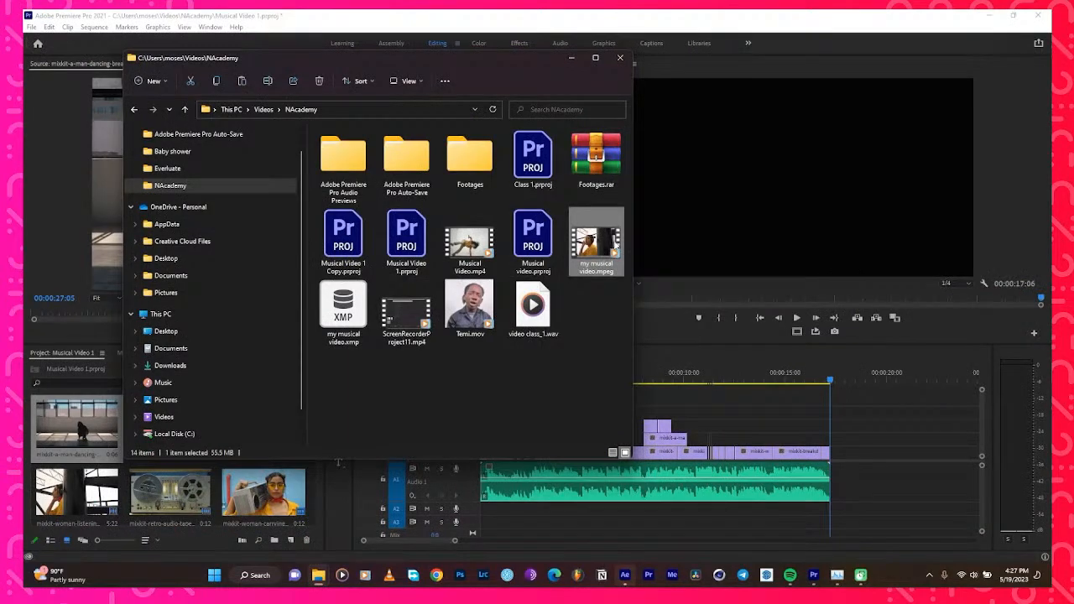
{"action": "double_click", "coordinate": [604, 249]}
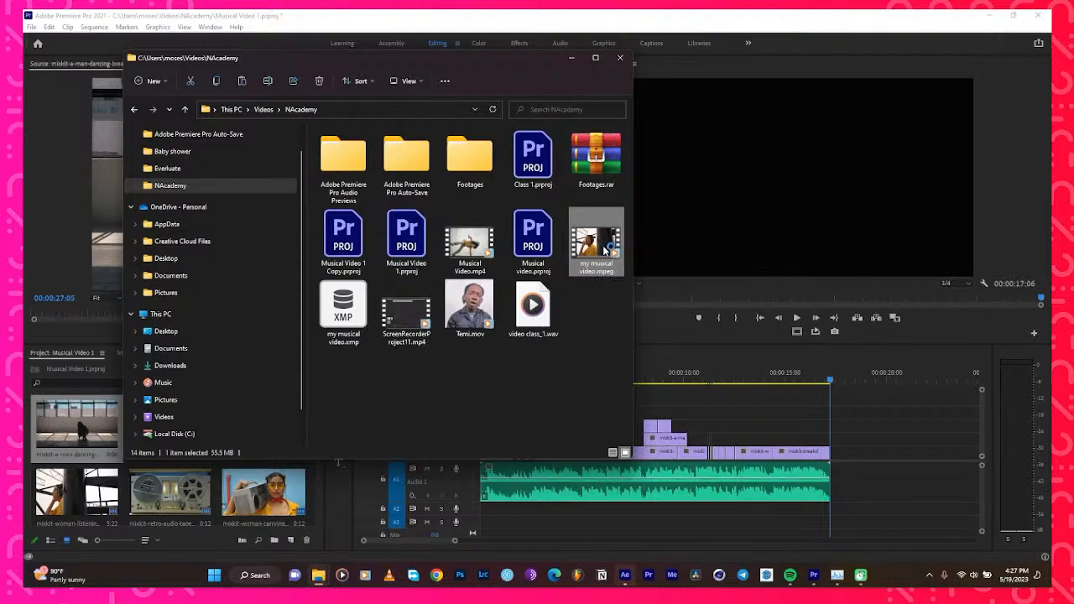
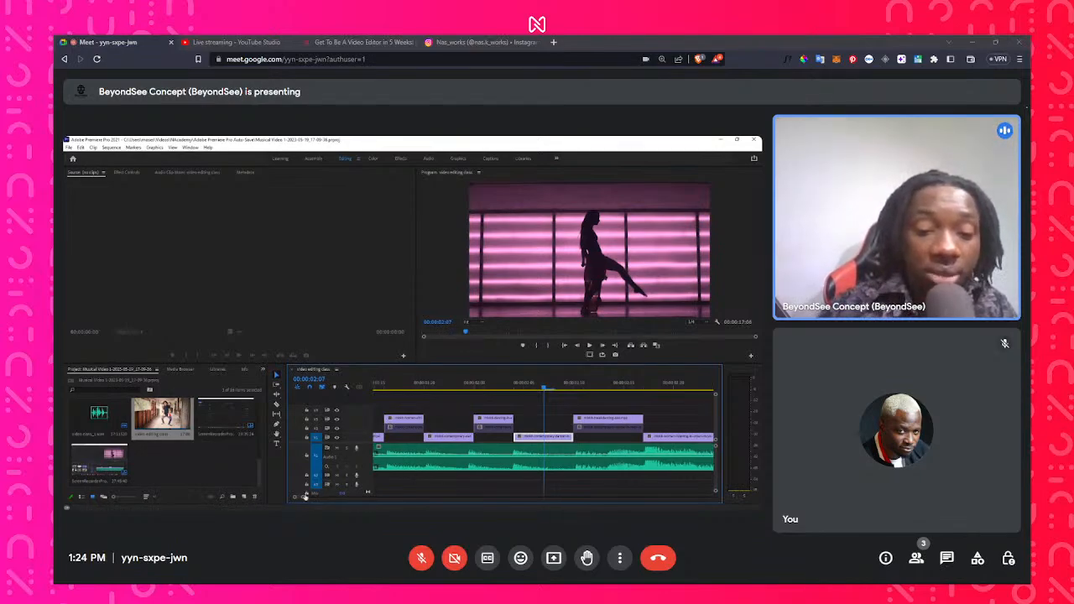
Zoom out the timeline to show the whole sequence
{"action": "left_click_drag", "start_coordinate": [304, 497], "coordinate": [355, 498]}
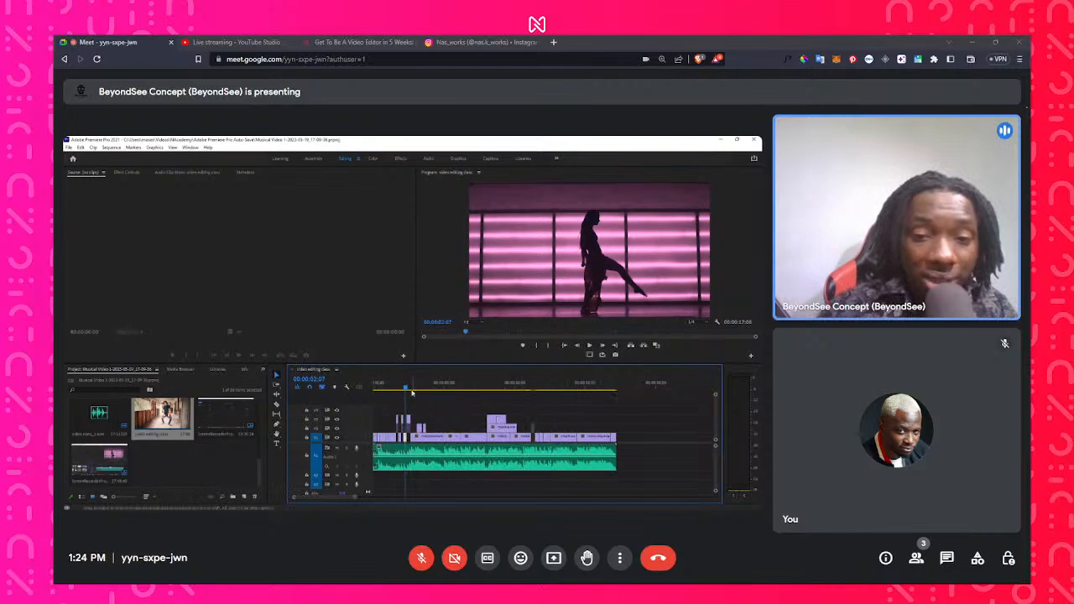